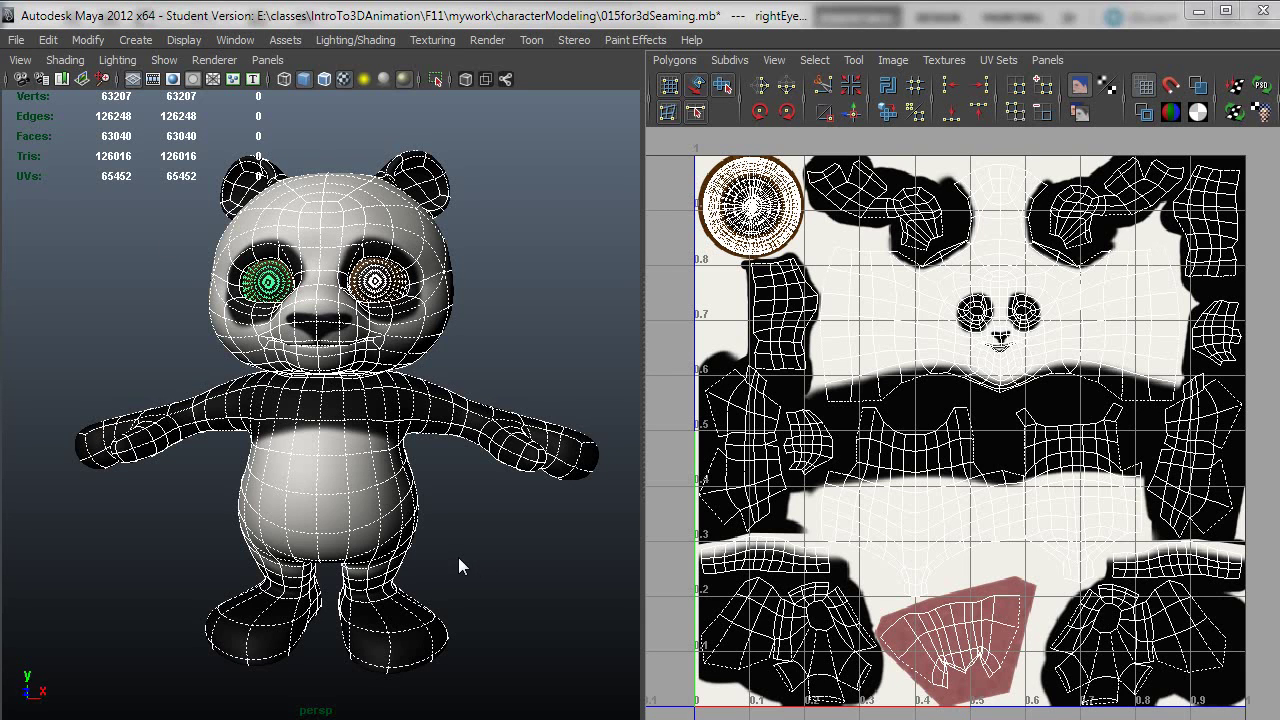
Step: Deselect the eyes and orbit around the panda's head, ears and arms to check for seams
left_click_drag(490, 586, 291, 594, "alt")
left_click(486, 588)
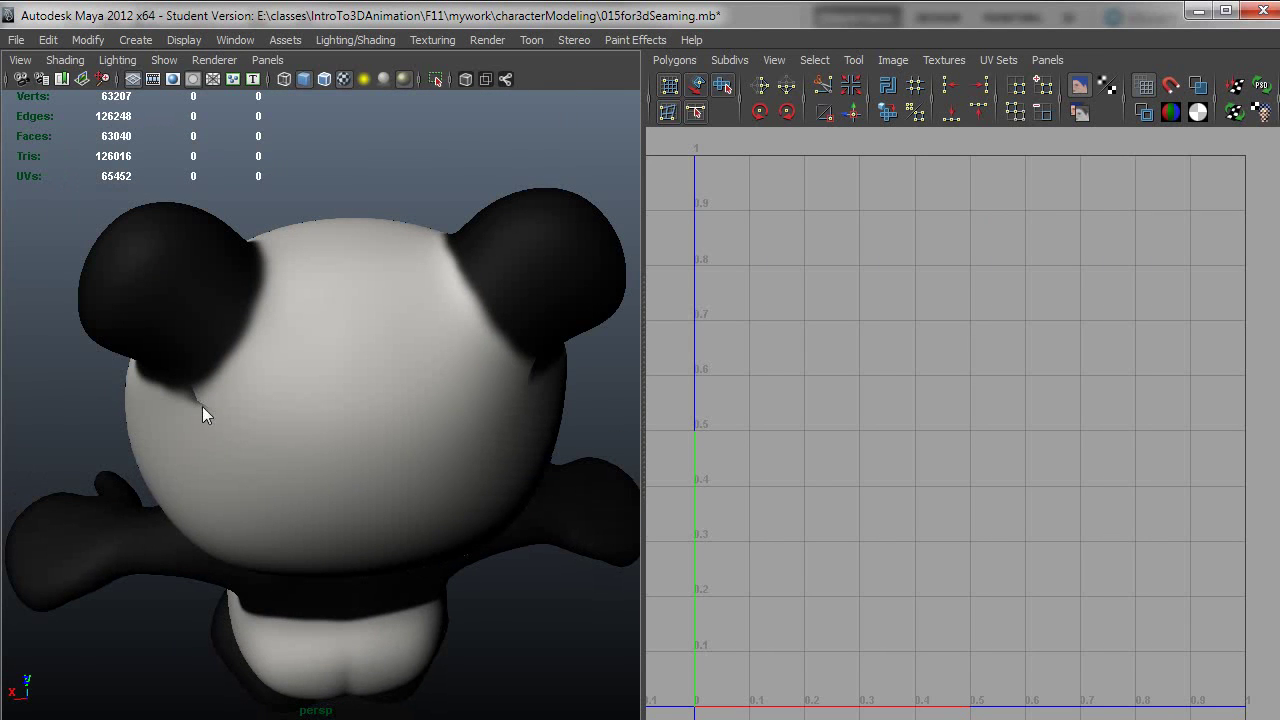
left_click_drag(508, 390, 434, 462, "alt")
left_click_drag(397, 573, 389, 422, "alt")
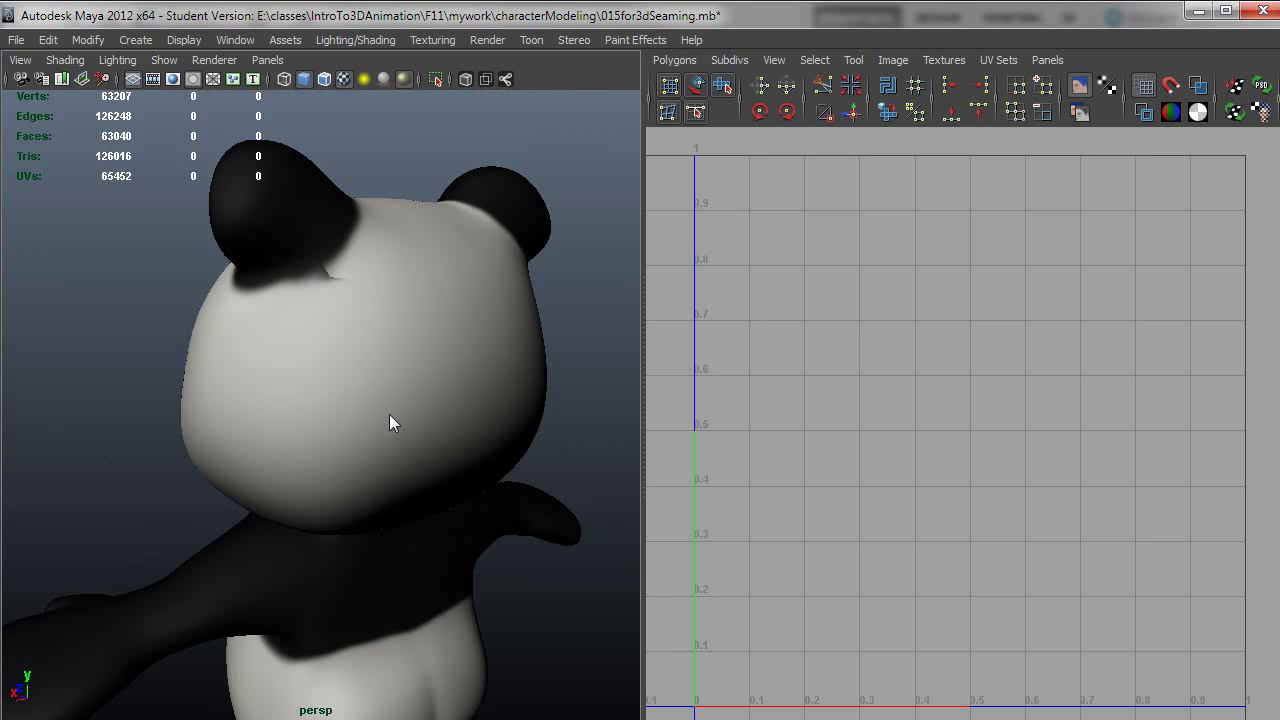
left_click_drag(324, 294, 427, 488, "alt")
left_click_drag(472, 407, 619, 437, "alt")
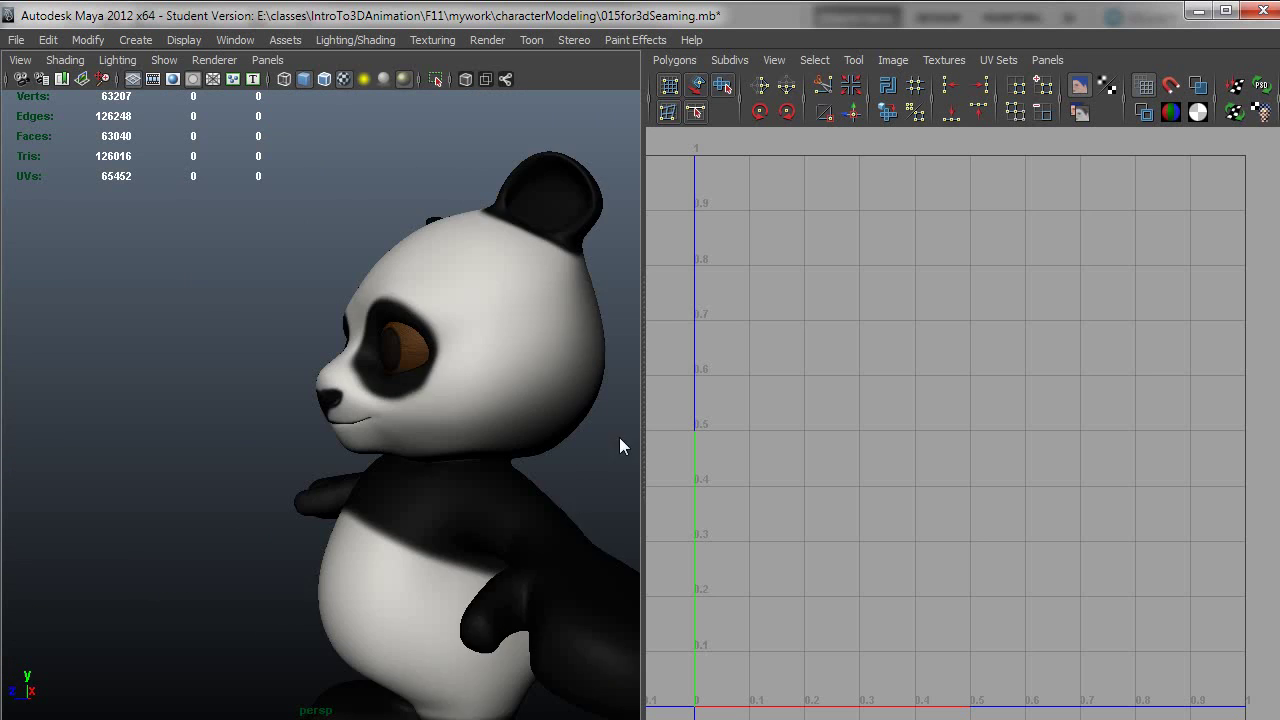
right_click_drag(365, 565, 484, 587, "alt")
left_click_drag(484, 587, 294, 571, "alt")
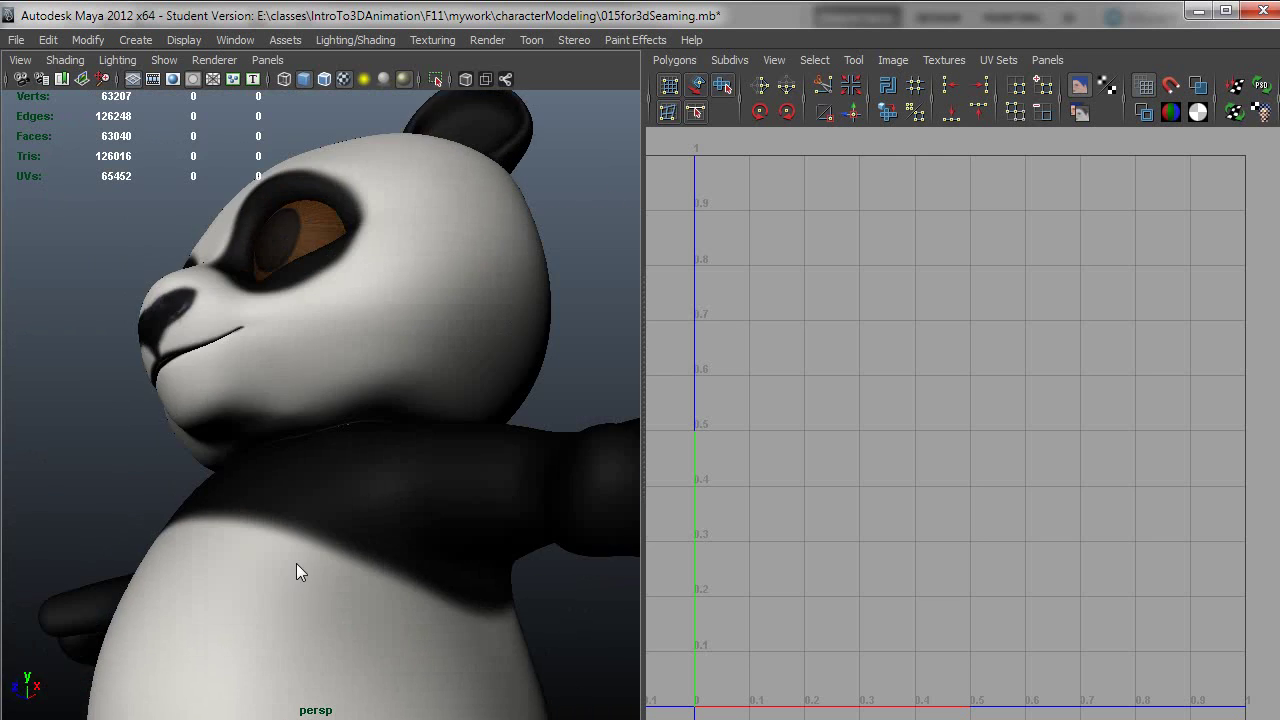
Step: Inspect the panda's body and legs close up, examining the dark curved body edges
right_click_drag(294, 571, 404, 548, "alt")
left_click_drag(404, 548, 333, 503, "alt")
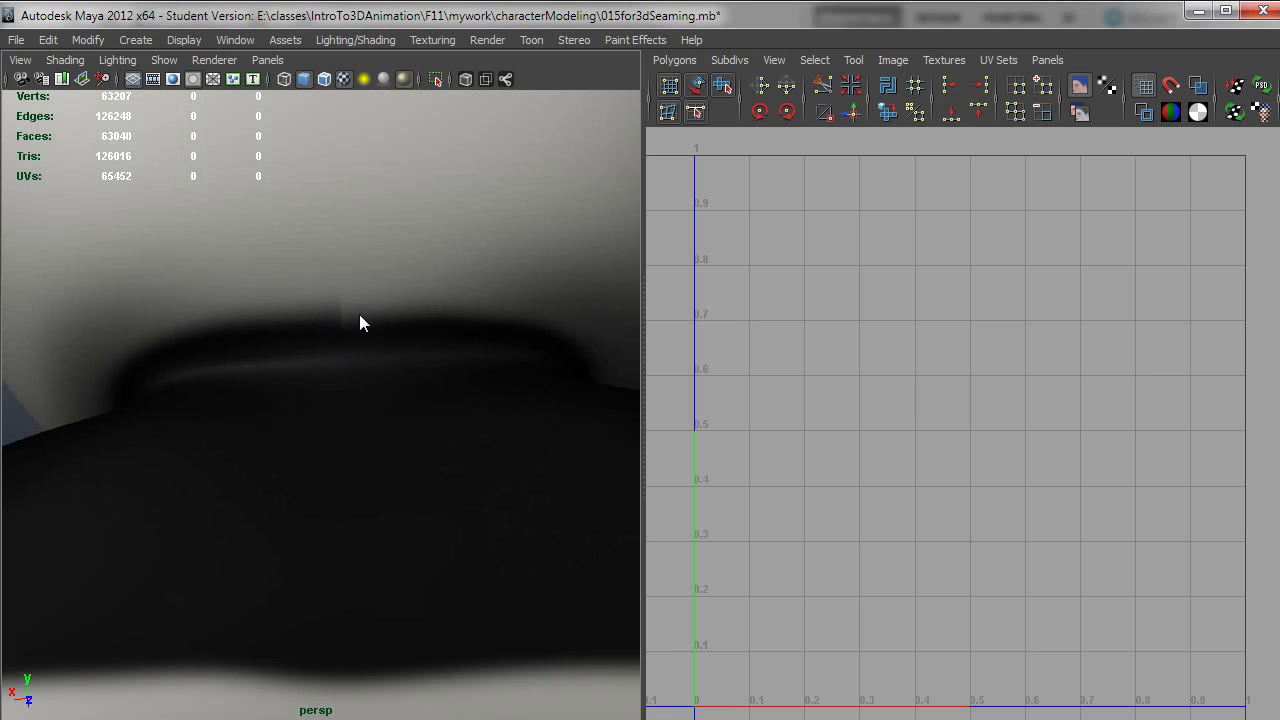
right_click_drag(359, 322, 260, 509, "alt")
left_click_drag(260, 509, 371, 441, "alt")
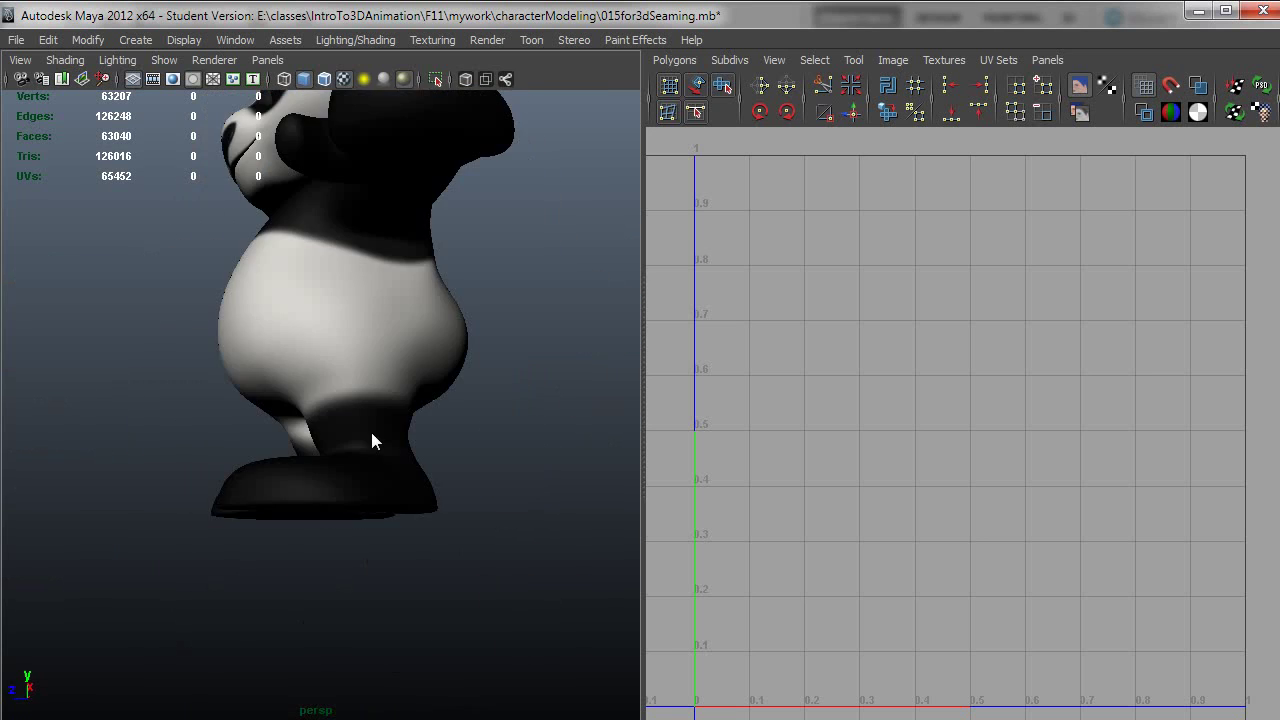
right_click_drag(371, 434, 737, 543, "alt")
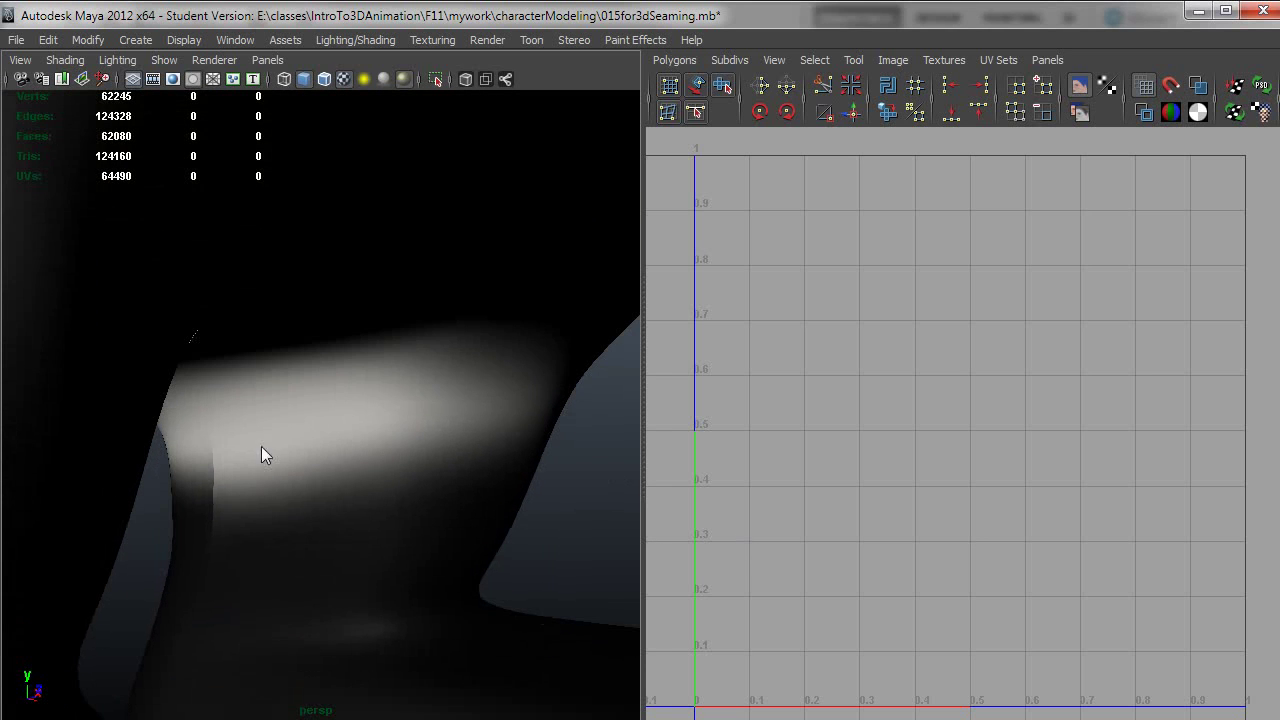
left_click_drag(221, 513, 140, 509, "alt")
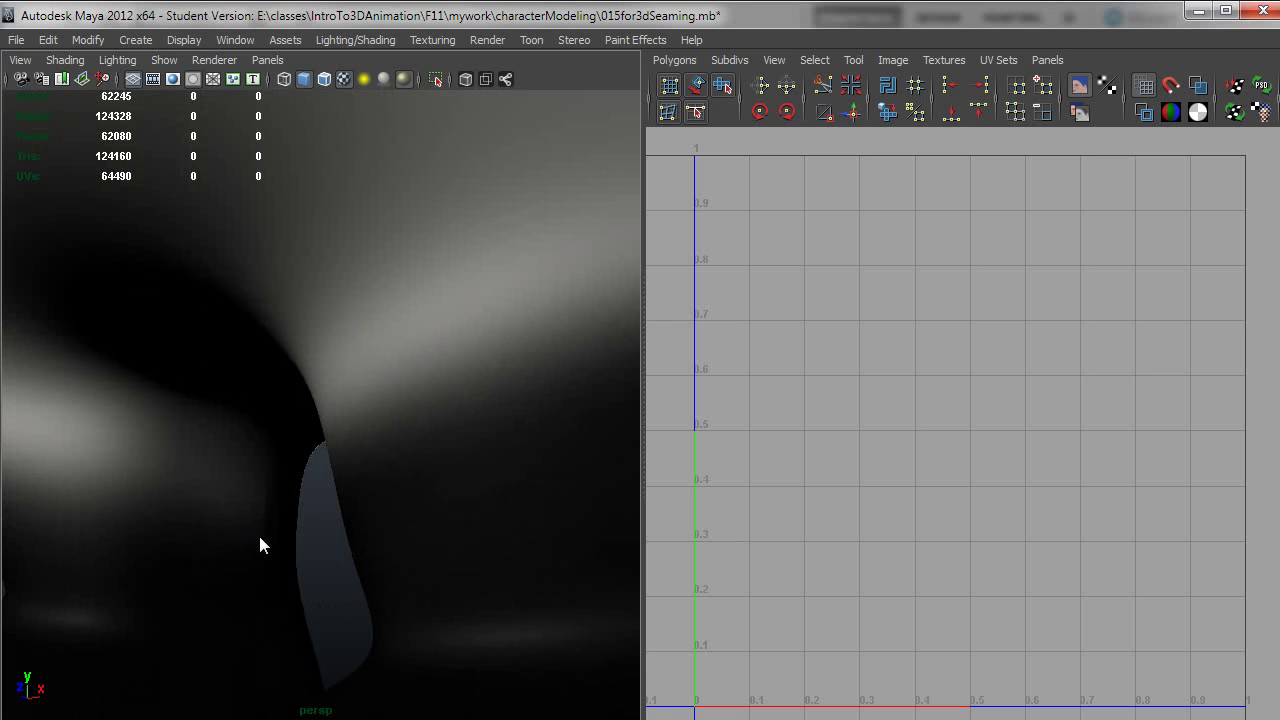
left_click_drag(275, 547, 317, 537, "alt")
left_click_drag(480, 534, 361, 502, "alt")
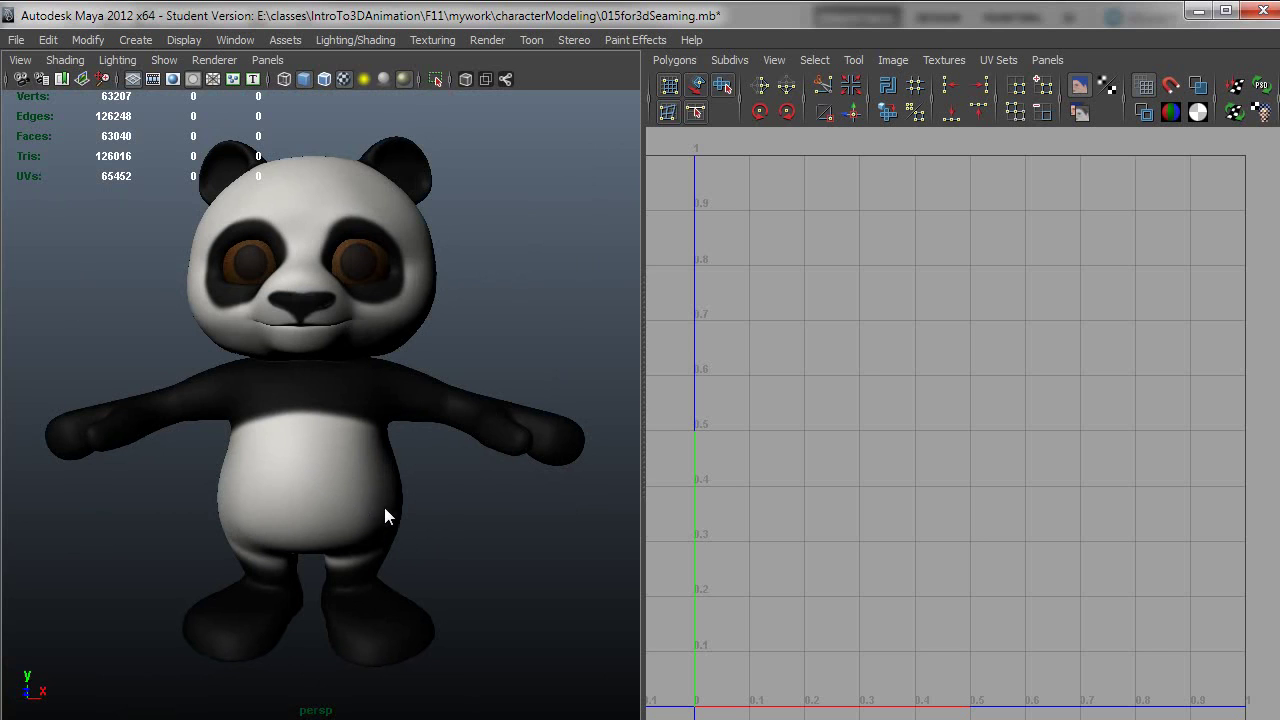
left_click_drag(386, 516, 446, 360, "alt")
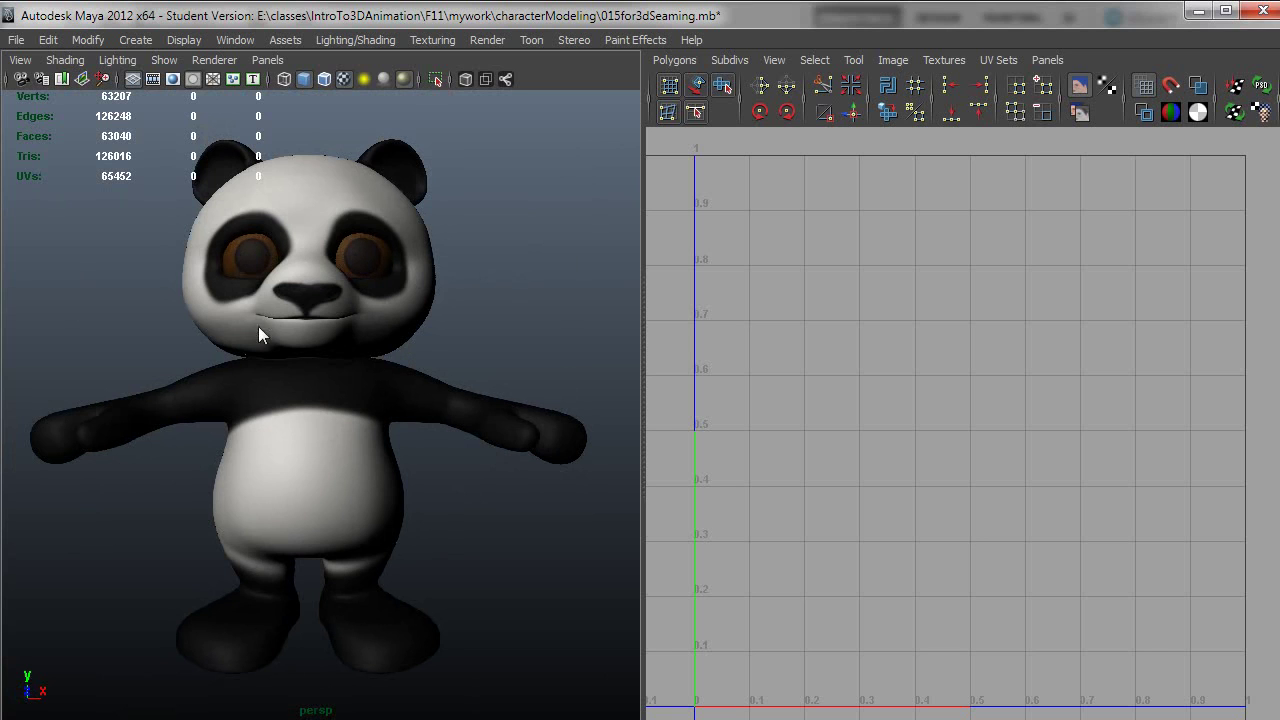
mouse_move(258, 335)
left_mouse_down("alt")
mouse_move(280, 357)
mouse_move(243, 351)
left_mouse_up("alt")
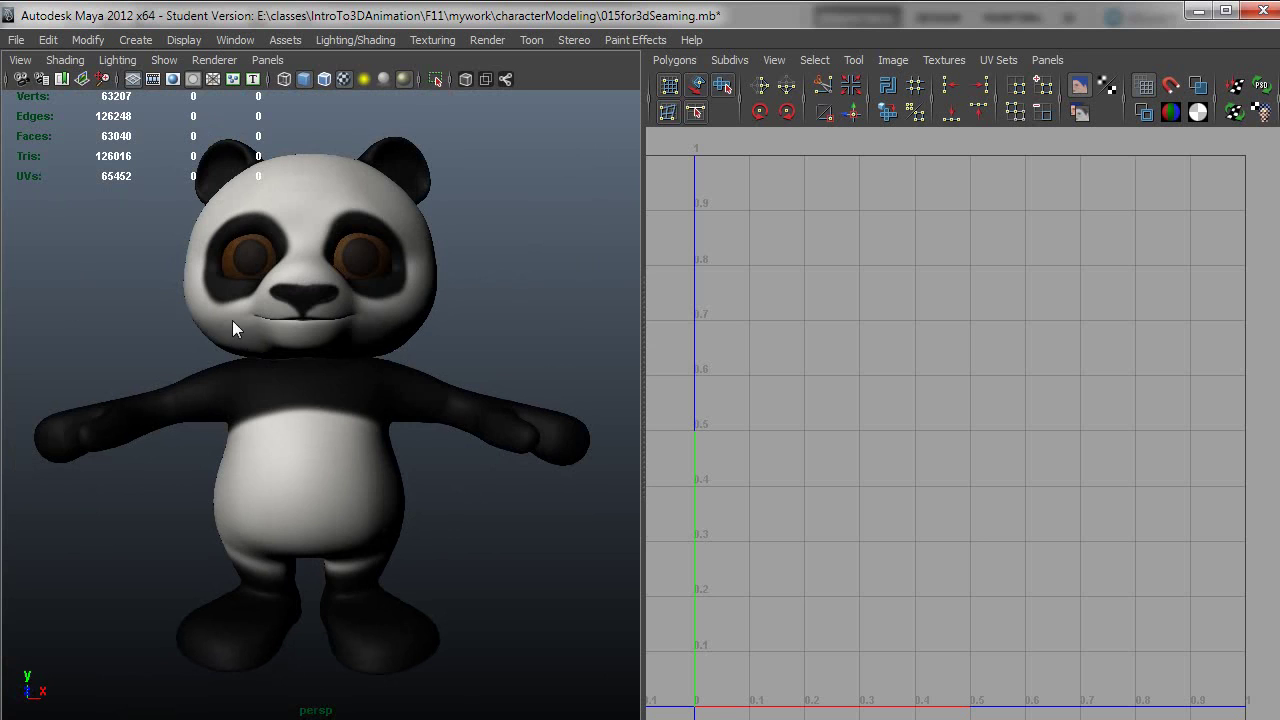
left_click_drag(236, 254, 257, 271, "alt")
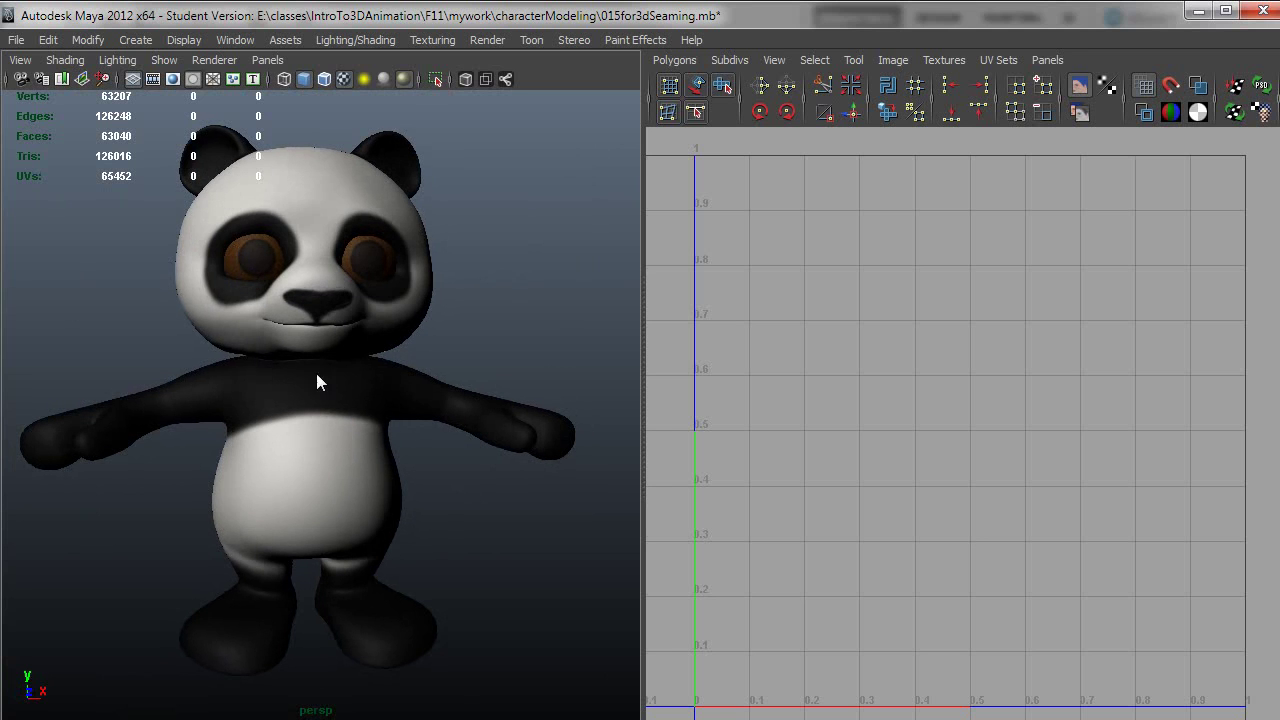
left_click_drag(365, 447, 336, 434, "alt")
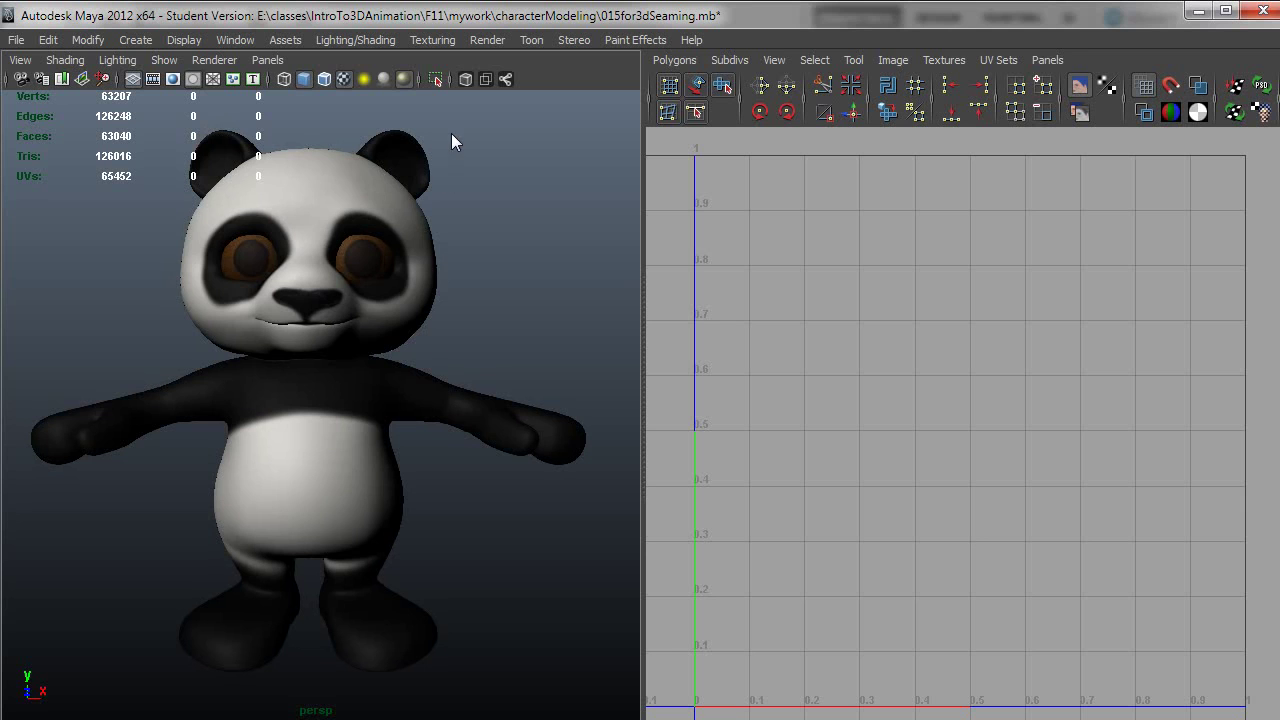
left_click_drag(494, 351, 462, 345, "alt")
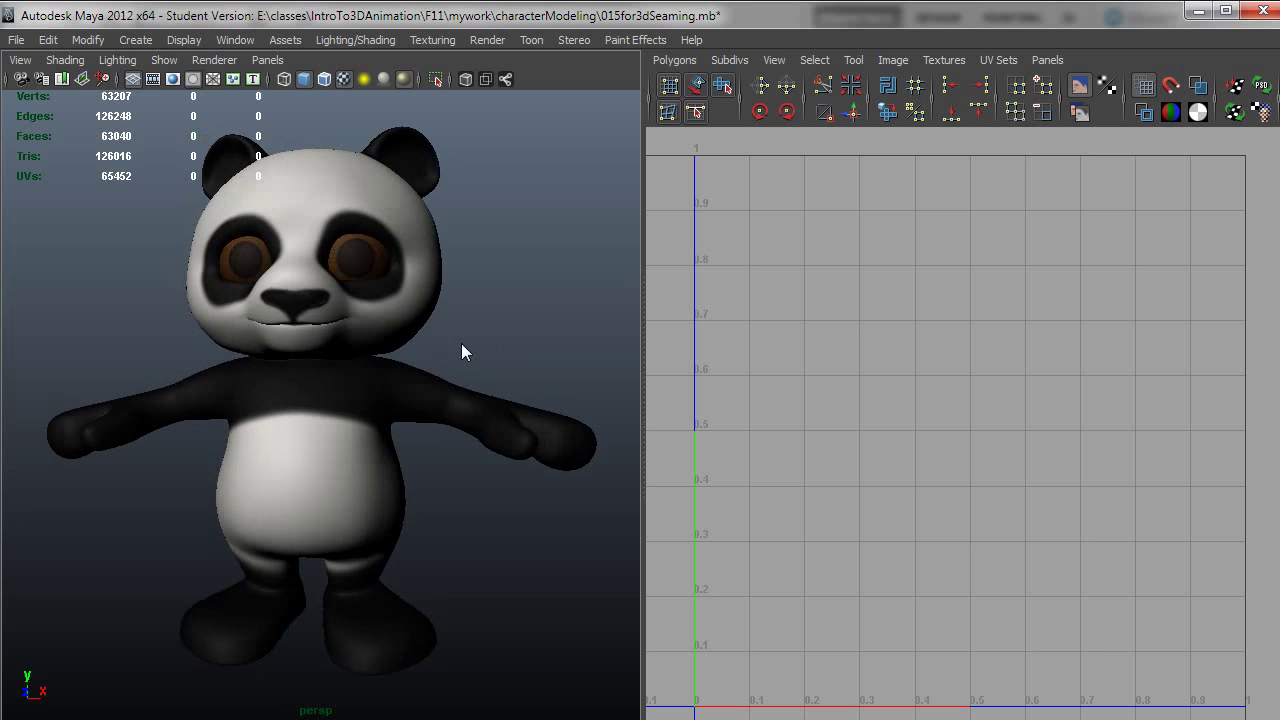
left_click(226, 39)
Step: Open the Hypershade and position it beside the panda viewport
mouse_move(285, 87)
left_click(541, 139)
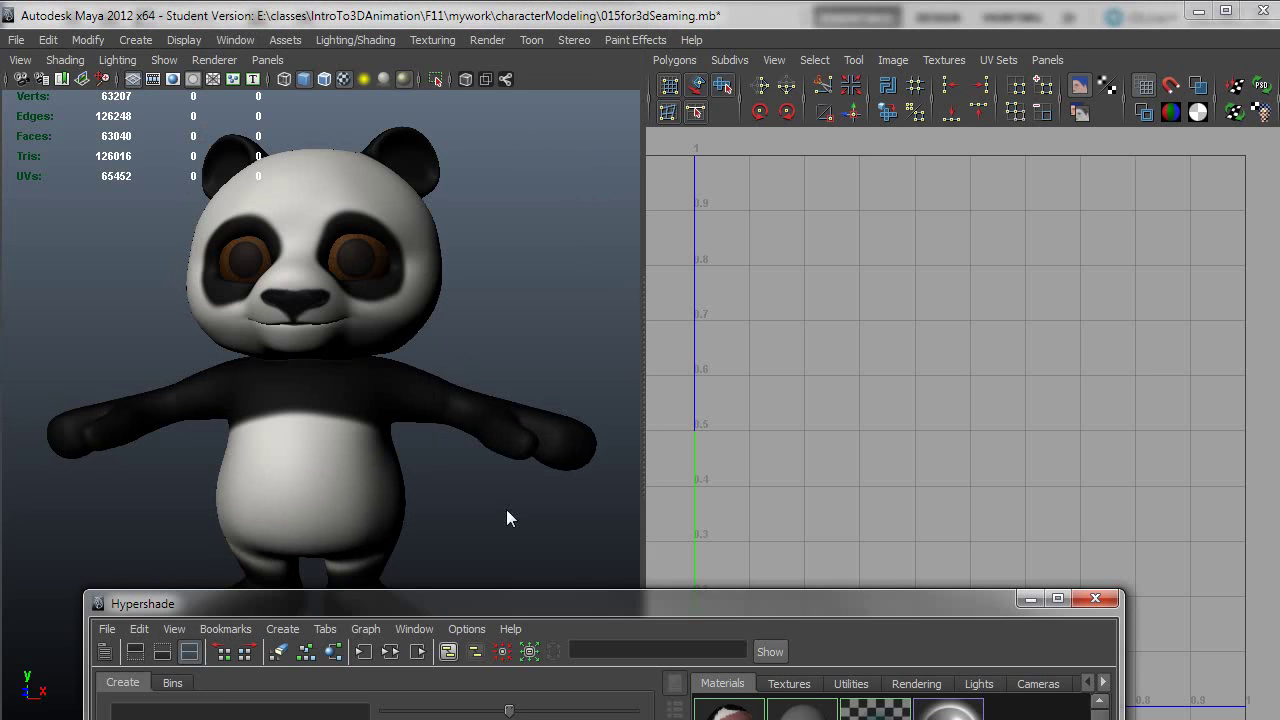
left_click_drag(607, 622, 742, 372)
left_click(370, 263)
left_click(247, 260, "shift")
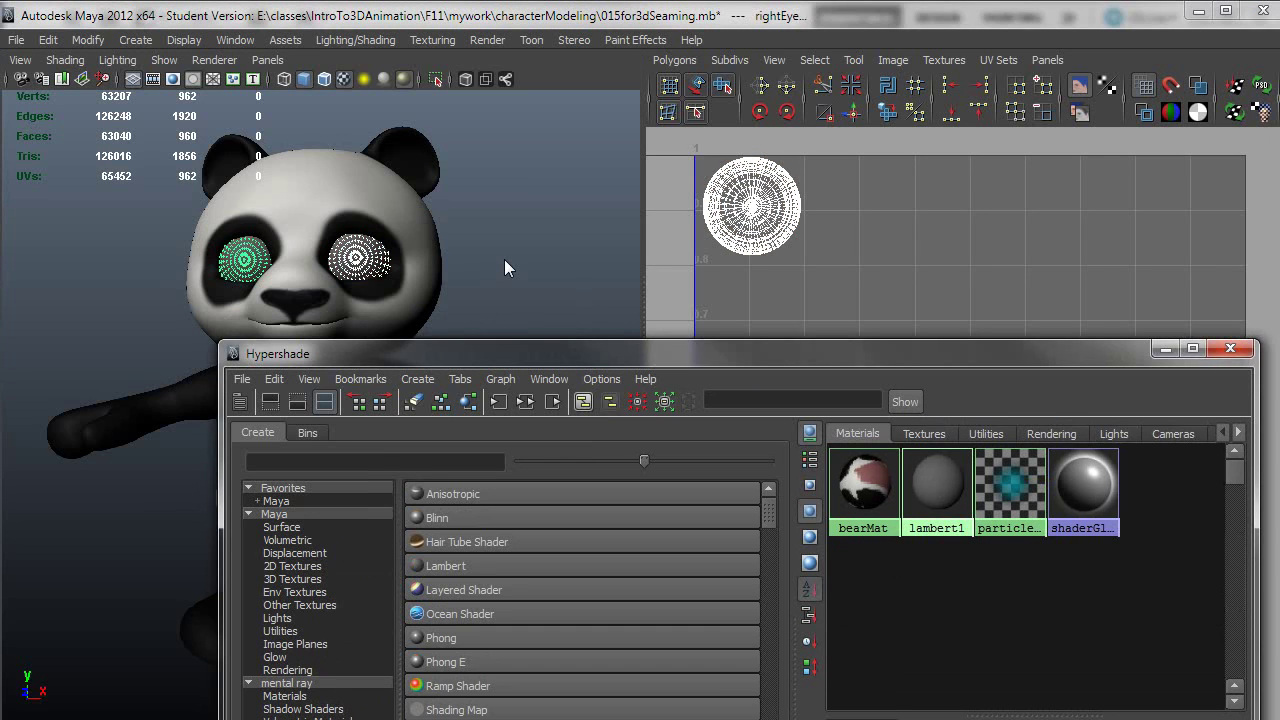
left_click(504, 259)
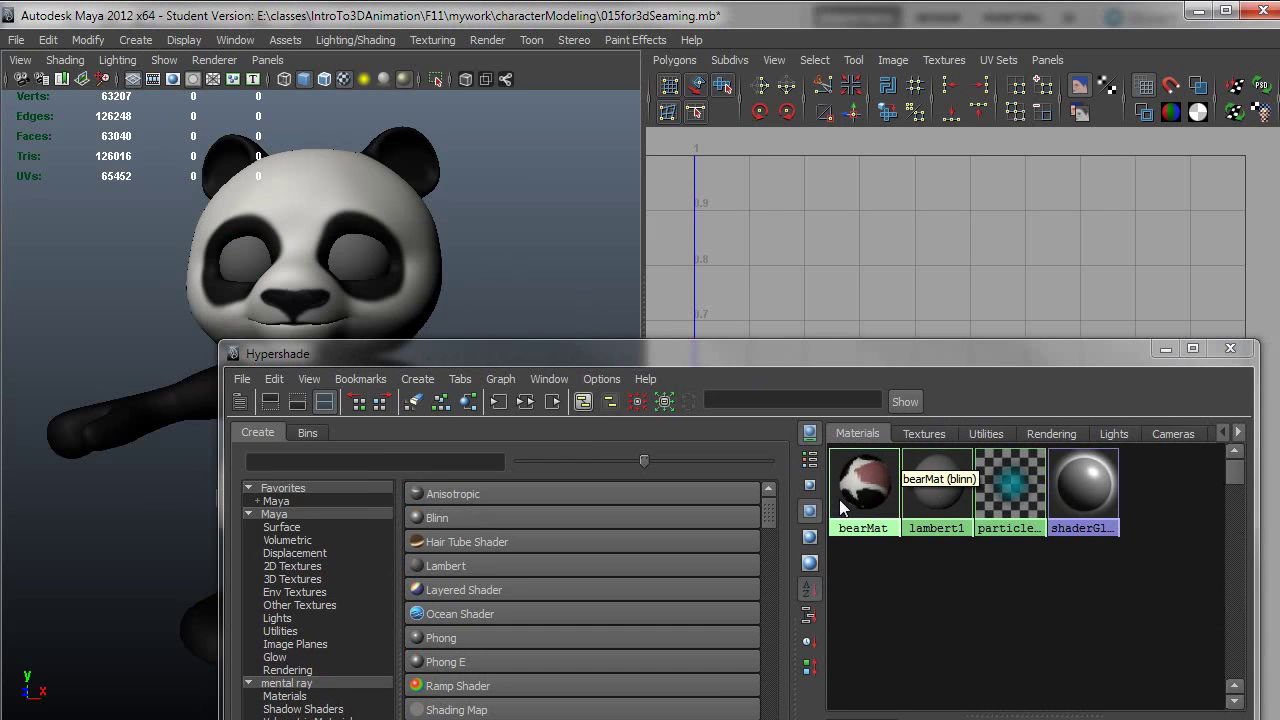
left_click_drag(431, 355, 387, 285)
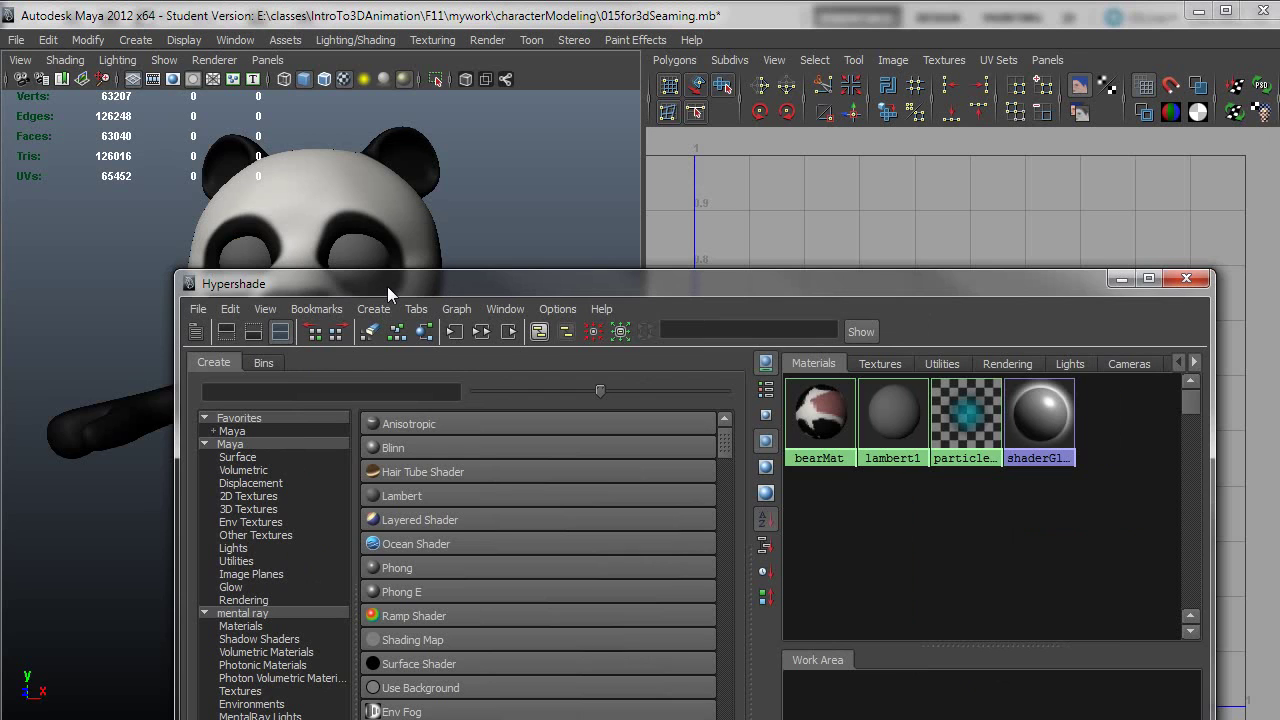
left_click_drag(429, 284, 402, 456)
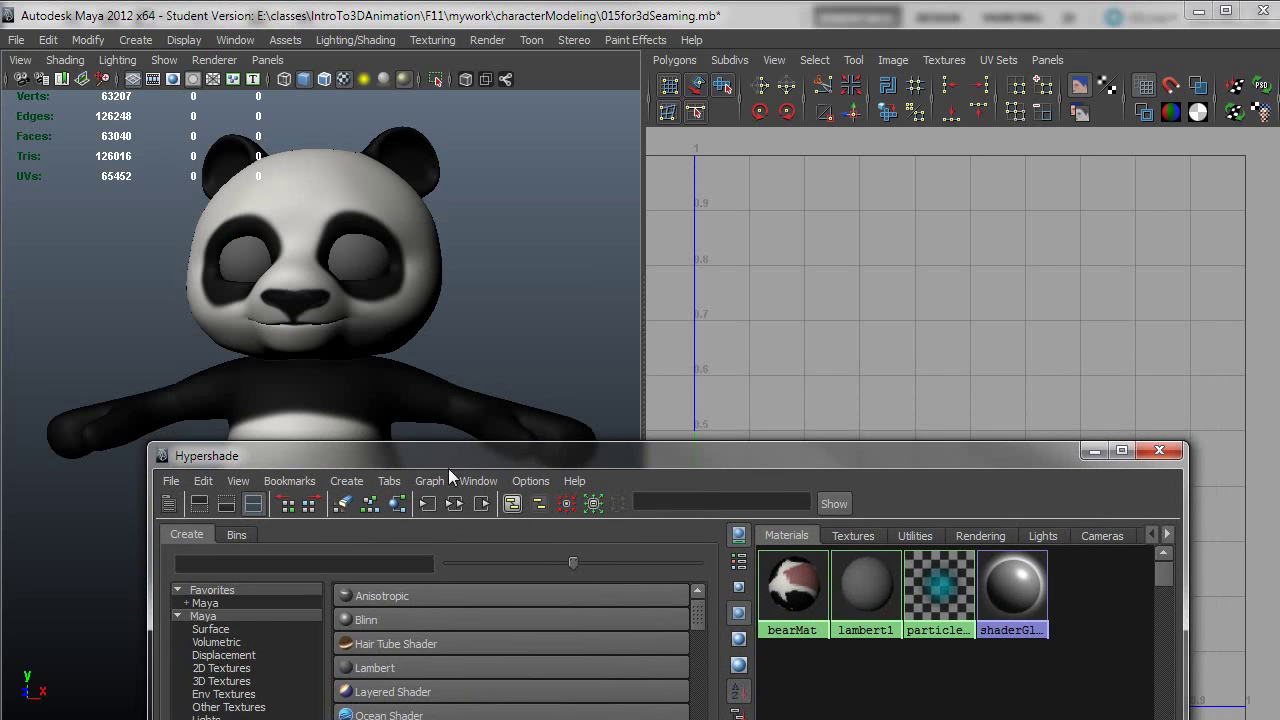
left_click_drag(730, 455, 669, 333)
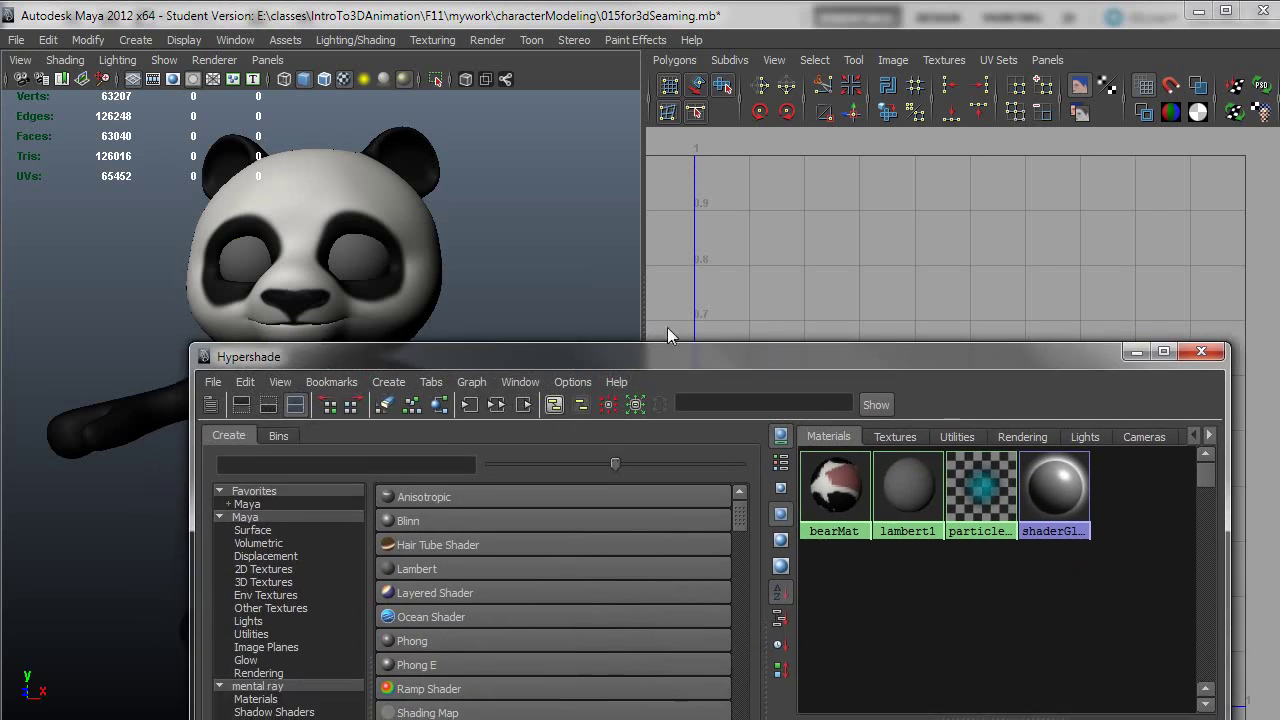
Step: Connect the bearColor texture to bearMat's incandescence and minimize the Hypershade
left_click(821, 495)
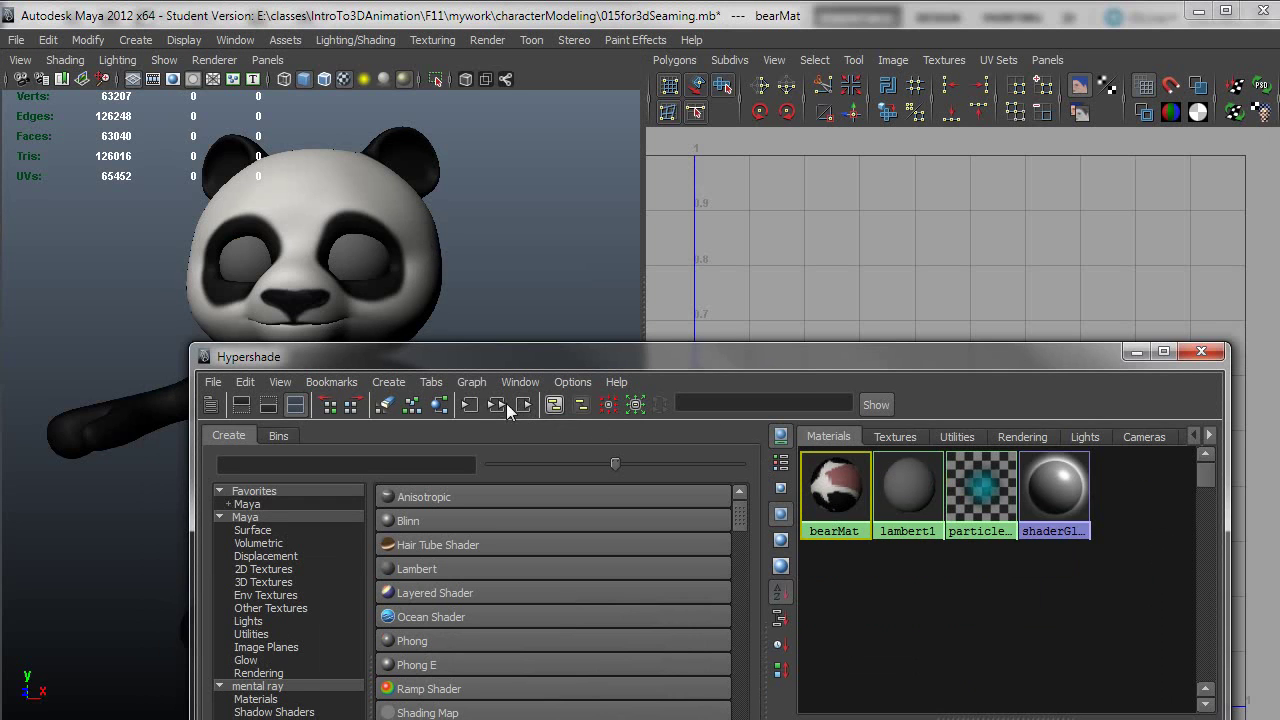
left_click_drag(837, 366, 763, 197)
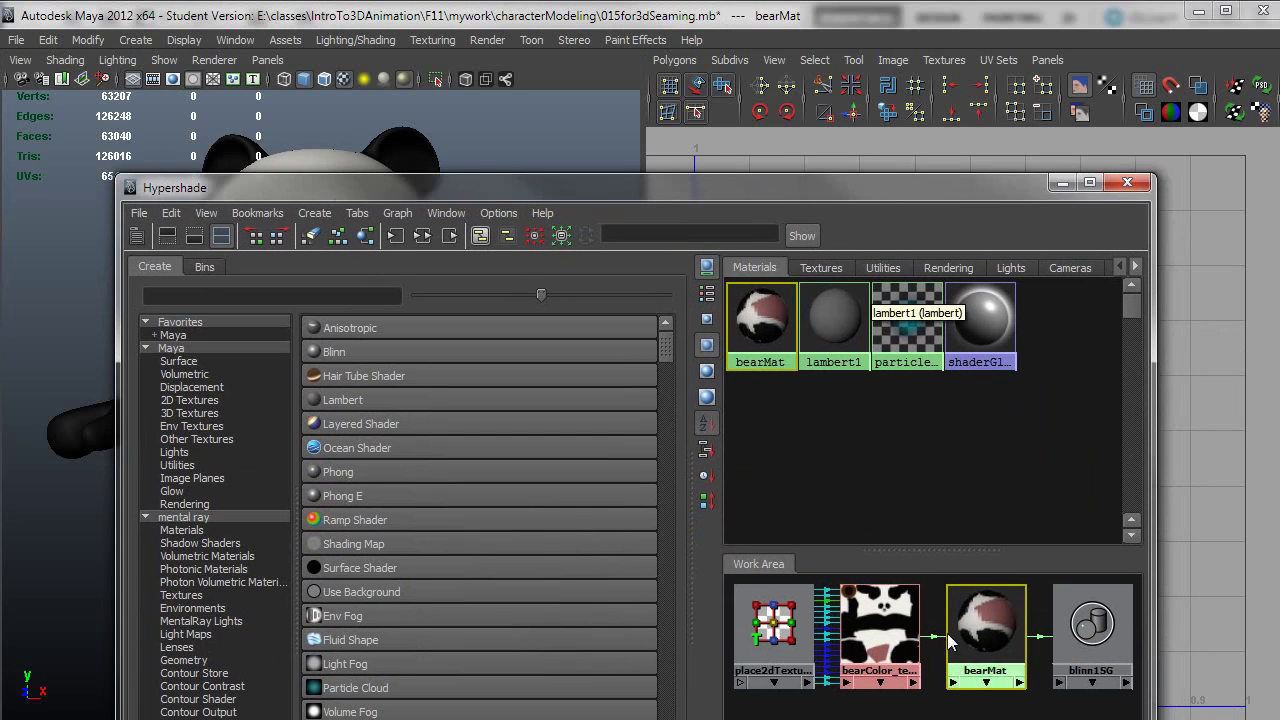
middle_click_drag(966, 628, 964, 622)
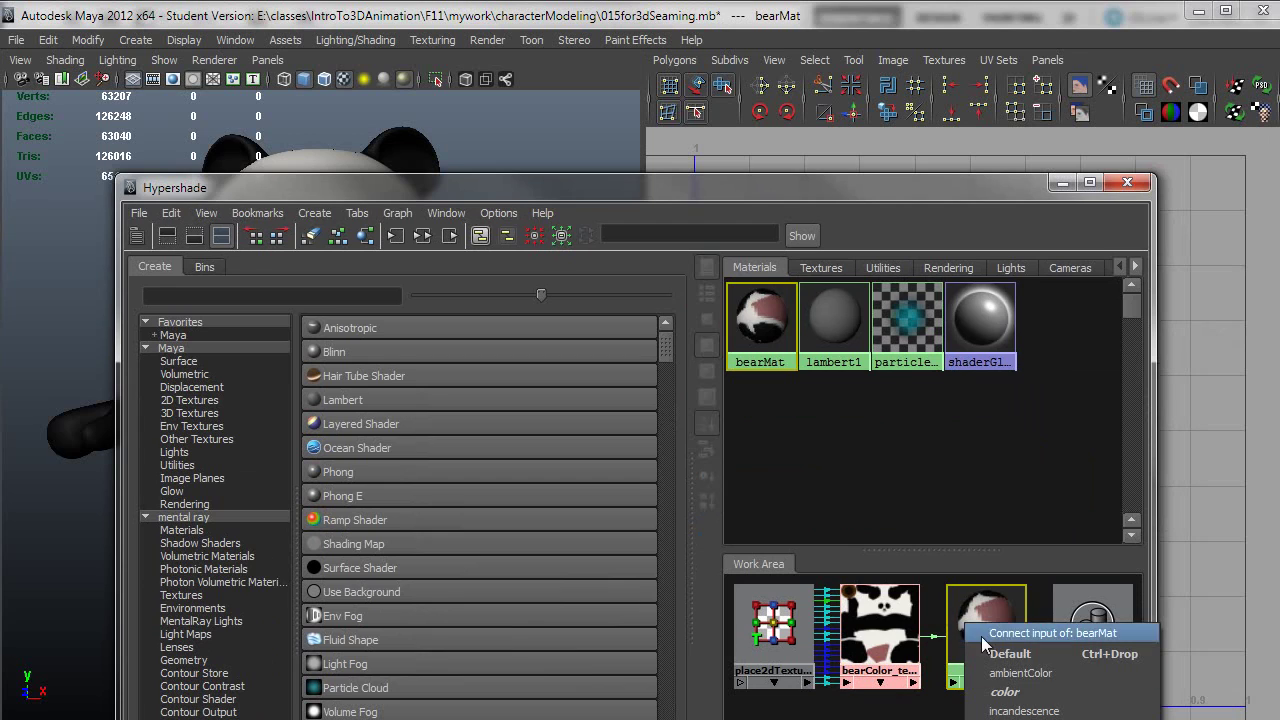
left_click(1046, 711)
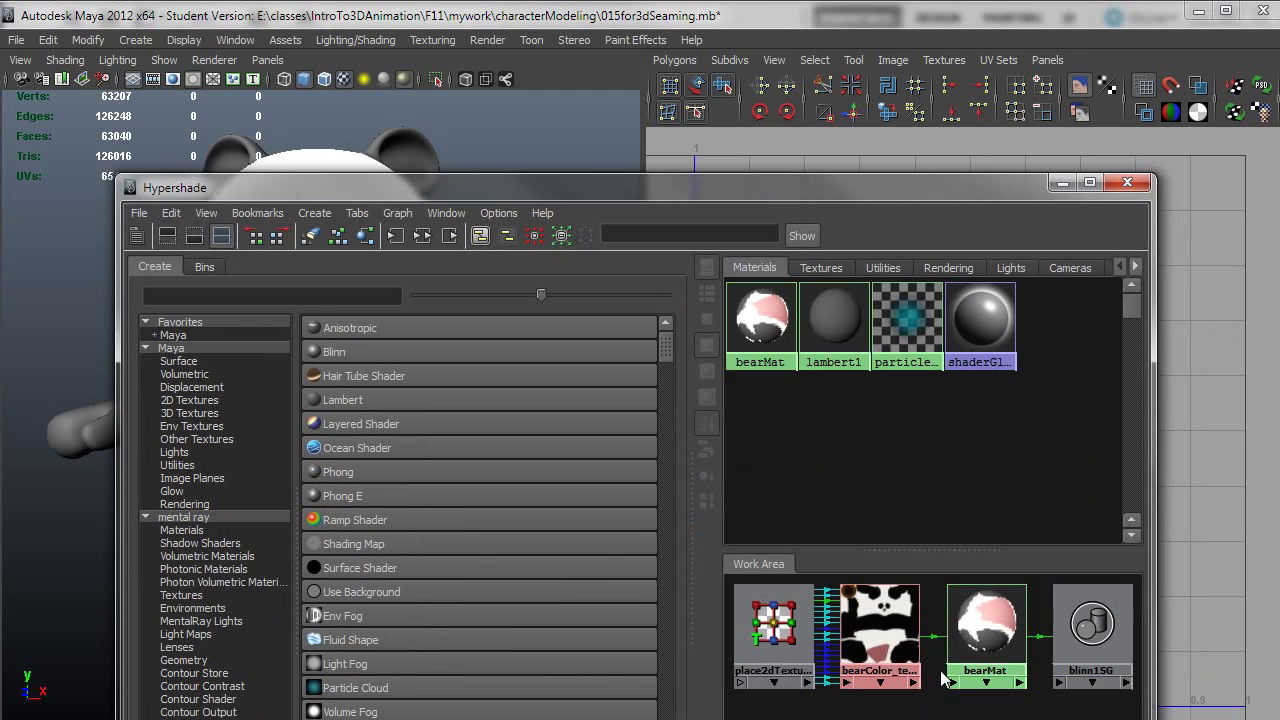
left_click(1063, 183)
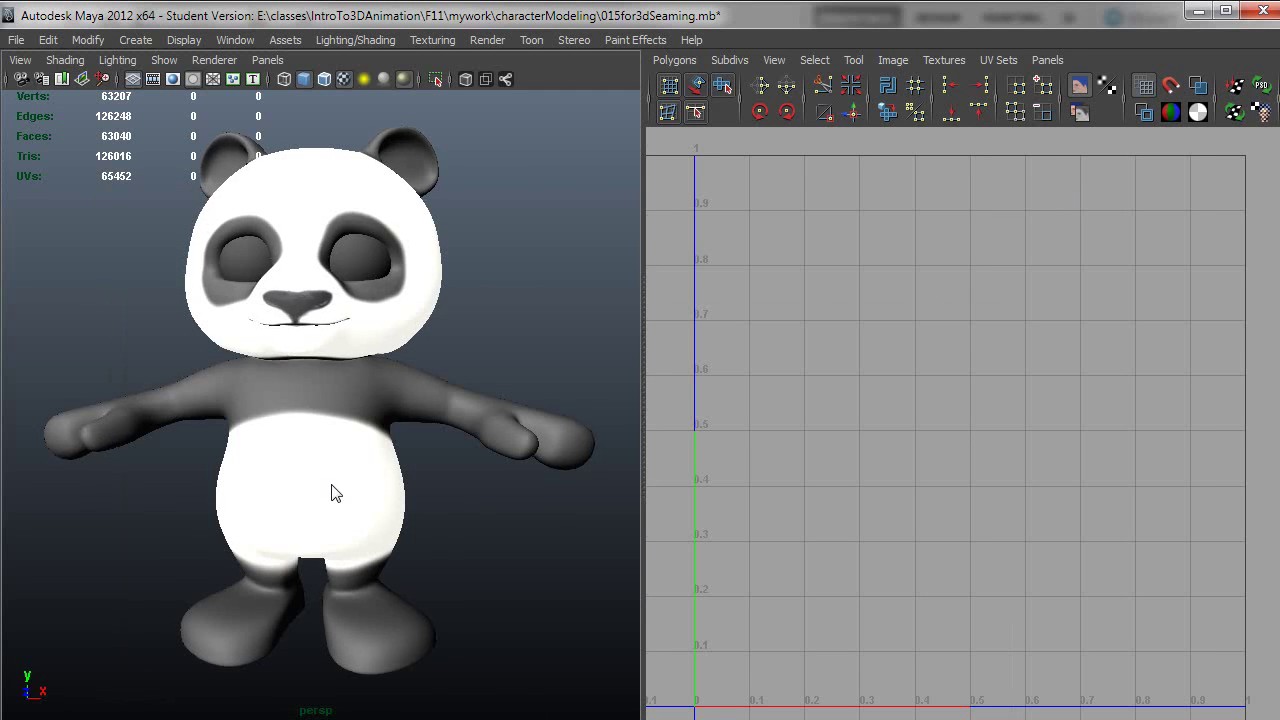
Step: Orbit around the panda's feet and legs, then pull back to see it from behind
left_click_drag(334, 491, 225, 530, "alt")
right_click_drag(225, 530, 398, 480, "alt")
left_click_drag(398, 480, 257, 472, "alt")
right_click_drag(257, 472, 177, 466, "alt")
left_click_drag(177, 466, 151, 394, "alt")
right_click_drag(151, 394, 200, 448, "alt")
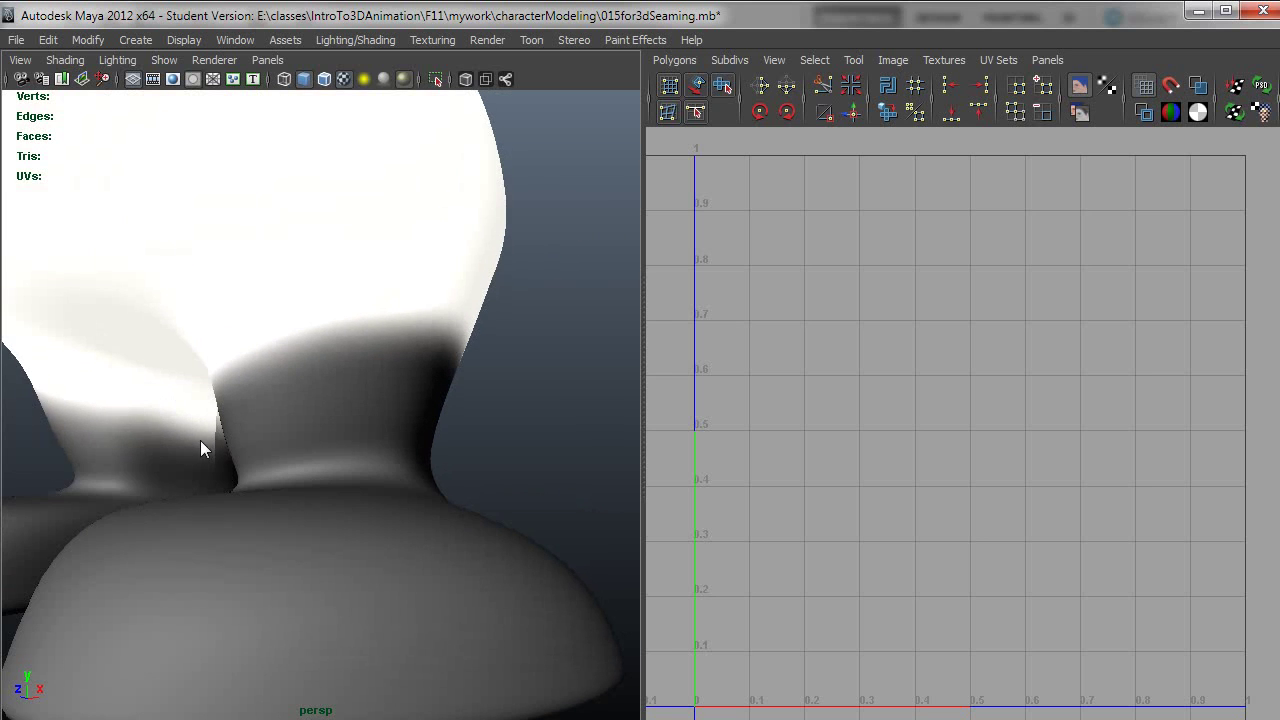
left_click_drag(209, 463, 551, 480, "alt")
right_click_drag(551, 480, 329, 389, "alt")
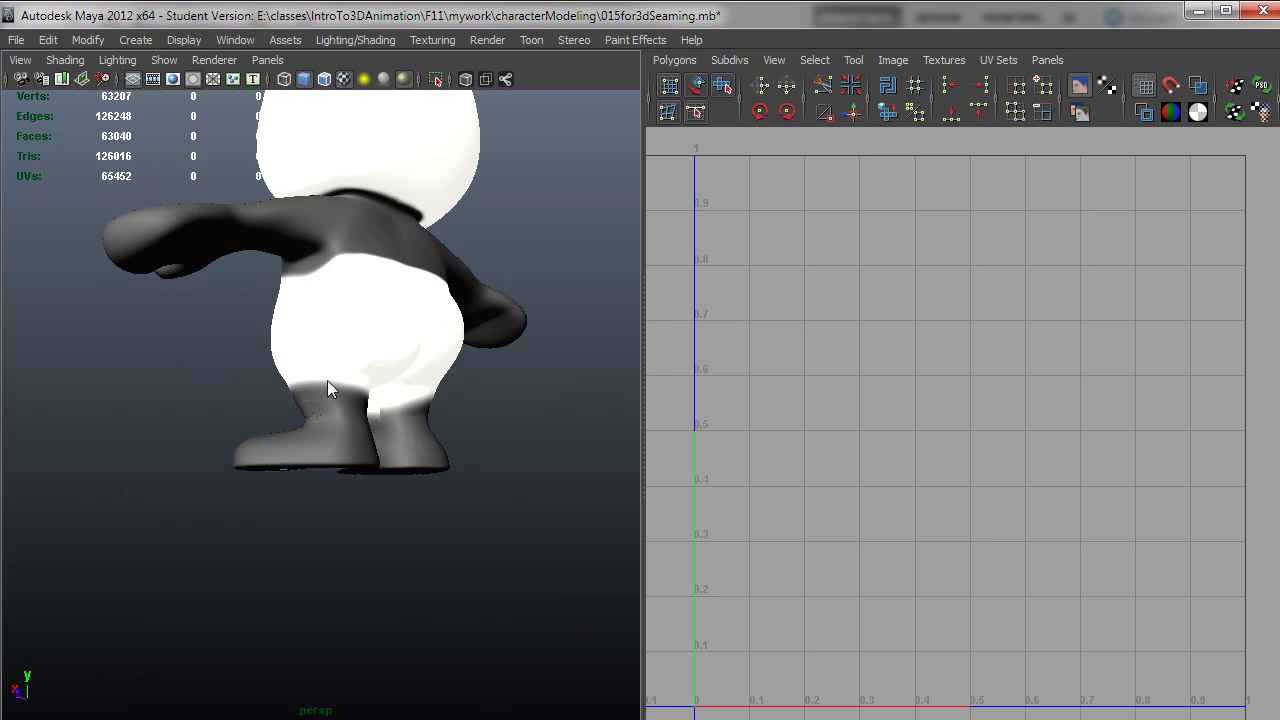
left_click_drag(329, 389, 303, 543, "alt")
Step: Close in on the panda's head and select the mesh to show its UVs
right_click_drag(303, 543, 381, 578, "alt")
left_click_drag(382, 573, 571, 606, "alt")
right_click_drag(571, 606, 526, 529, "alt")
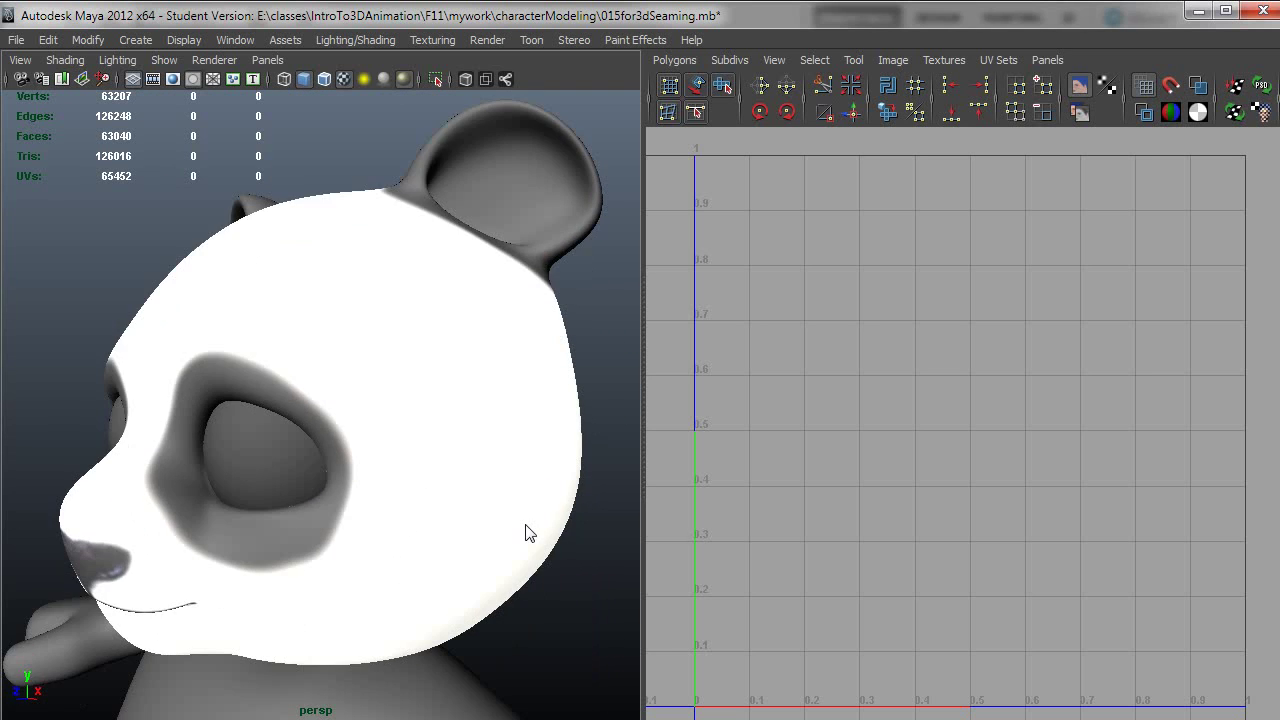
left_click_drag(526, 529, 230, 410, "alt")
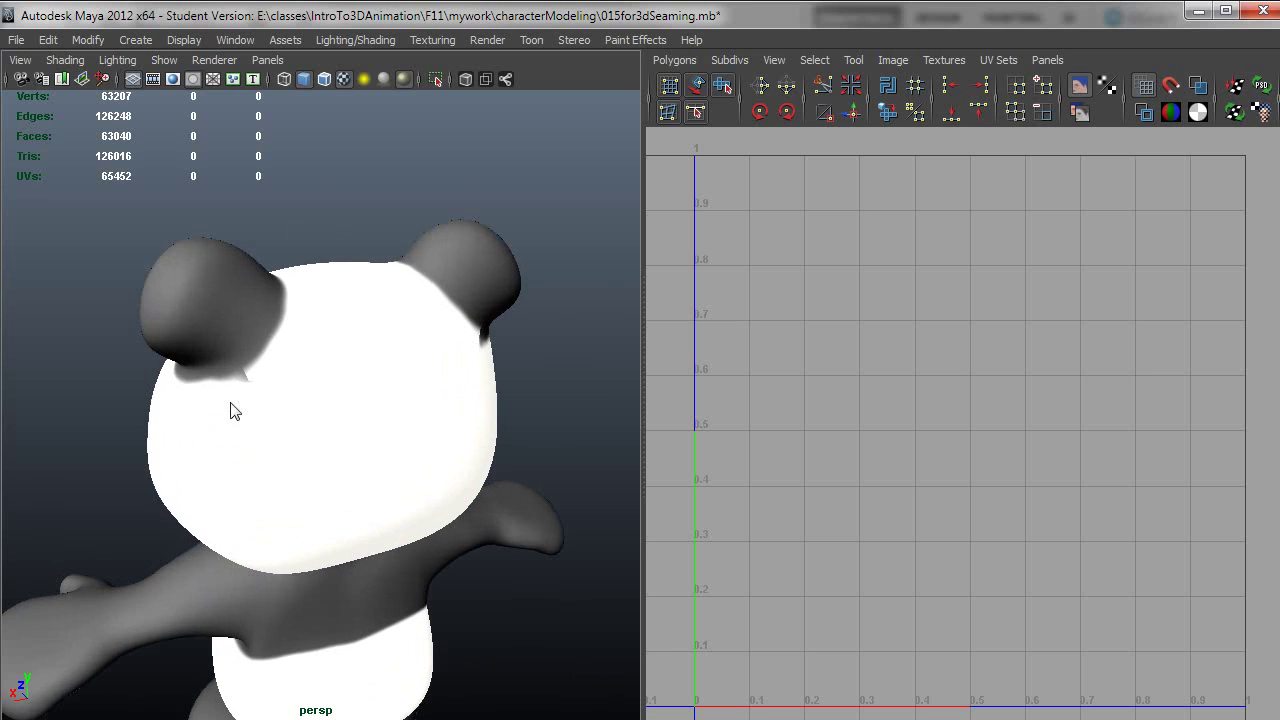
right_click_drag(226, 426, 294, 434, "alt")
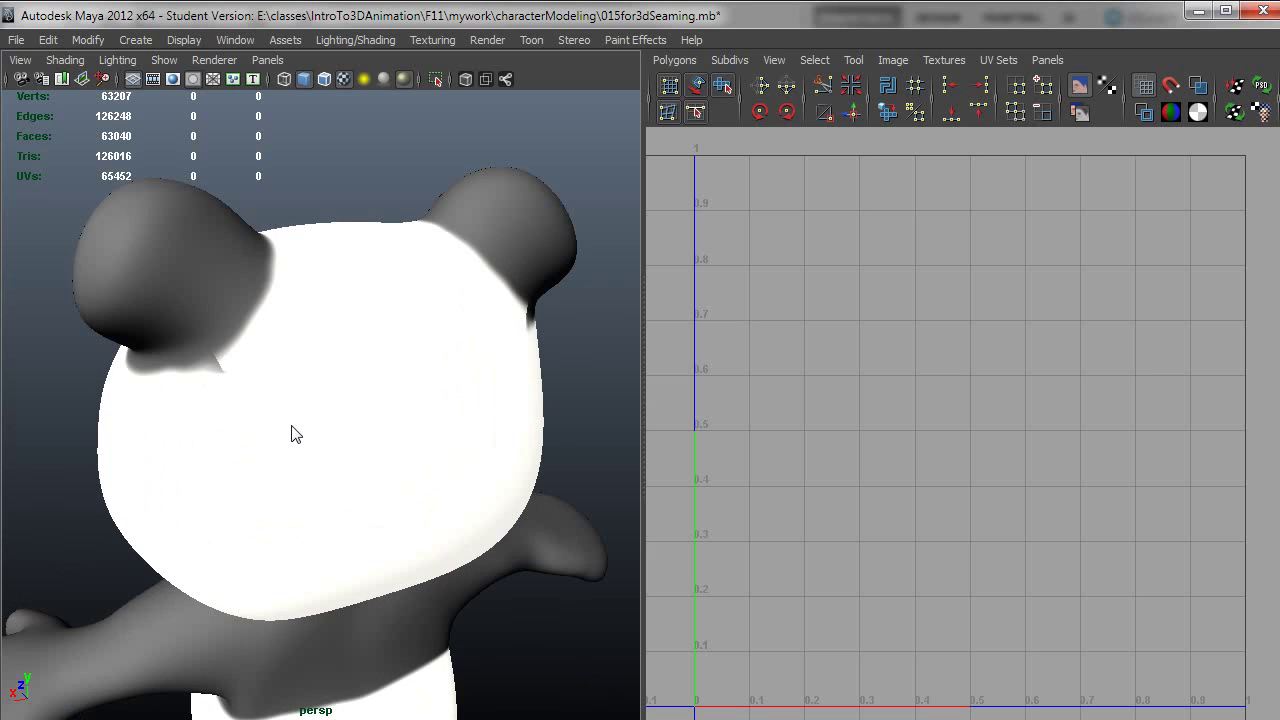
left_click(370, 468)
left_click_drag(397, 474, 463, 500, "alt")
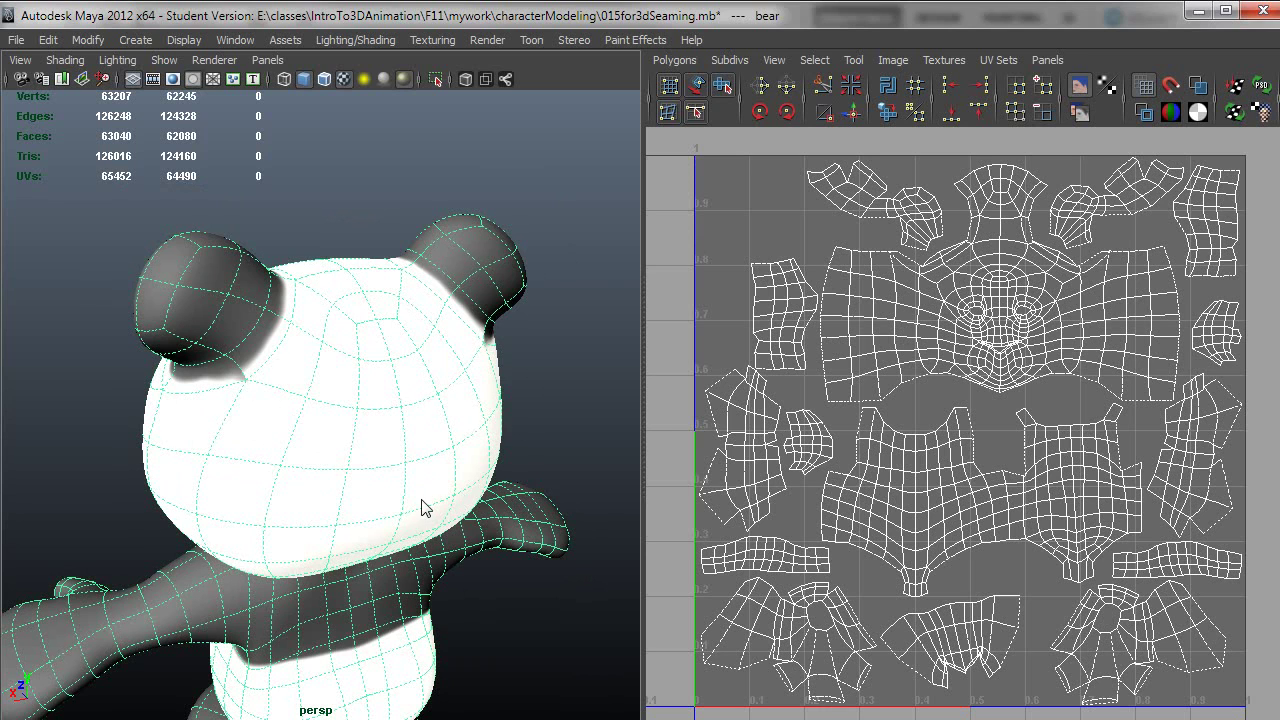
scroll(365, 494, "up", 2)
Step: Restore the full interface layout with a single perspective view
middle_click_drag(325, 470, 342, 459, "alt")
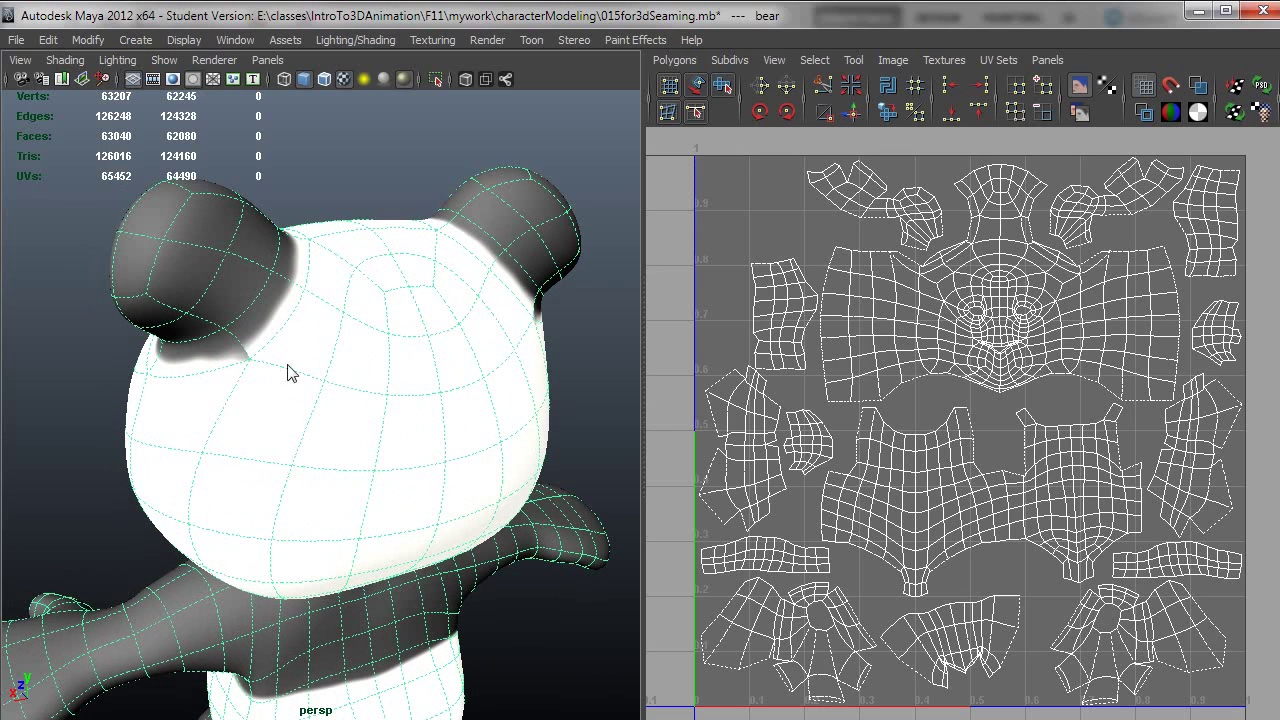
key("ctrl+space")
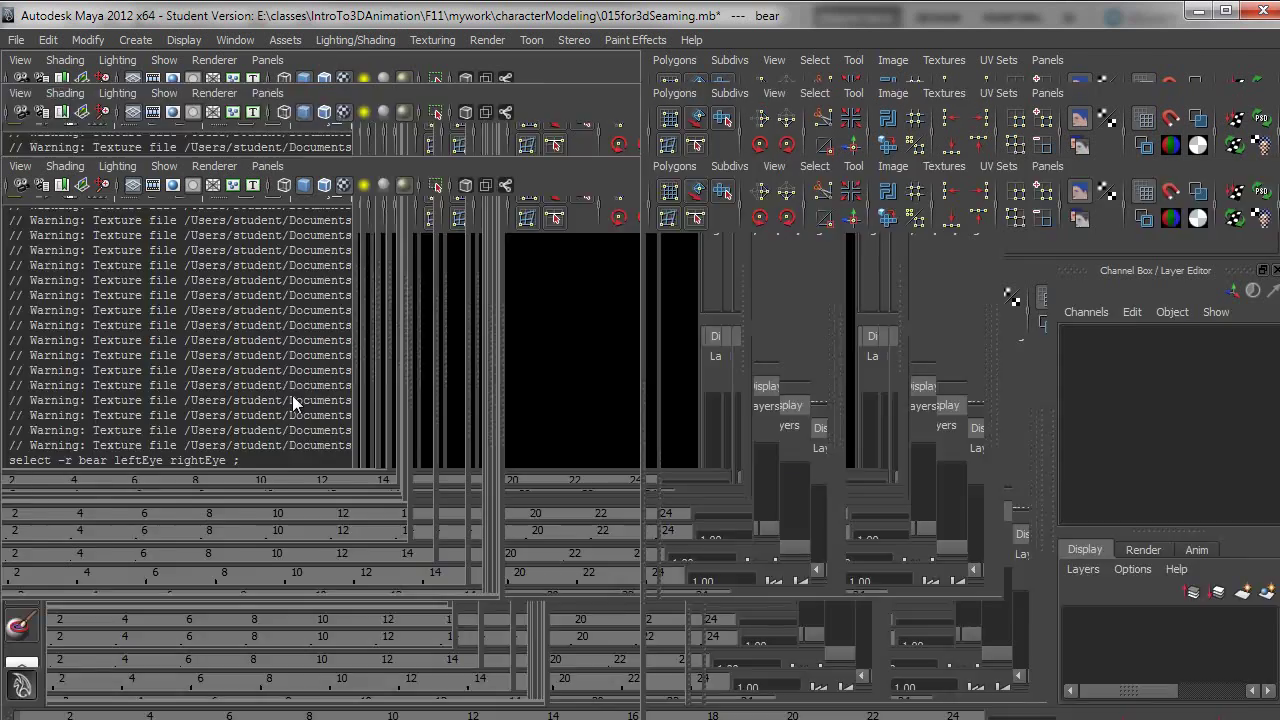
key("space")
scroll(610, 410, "down", 4)
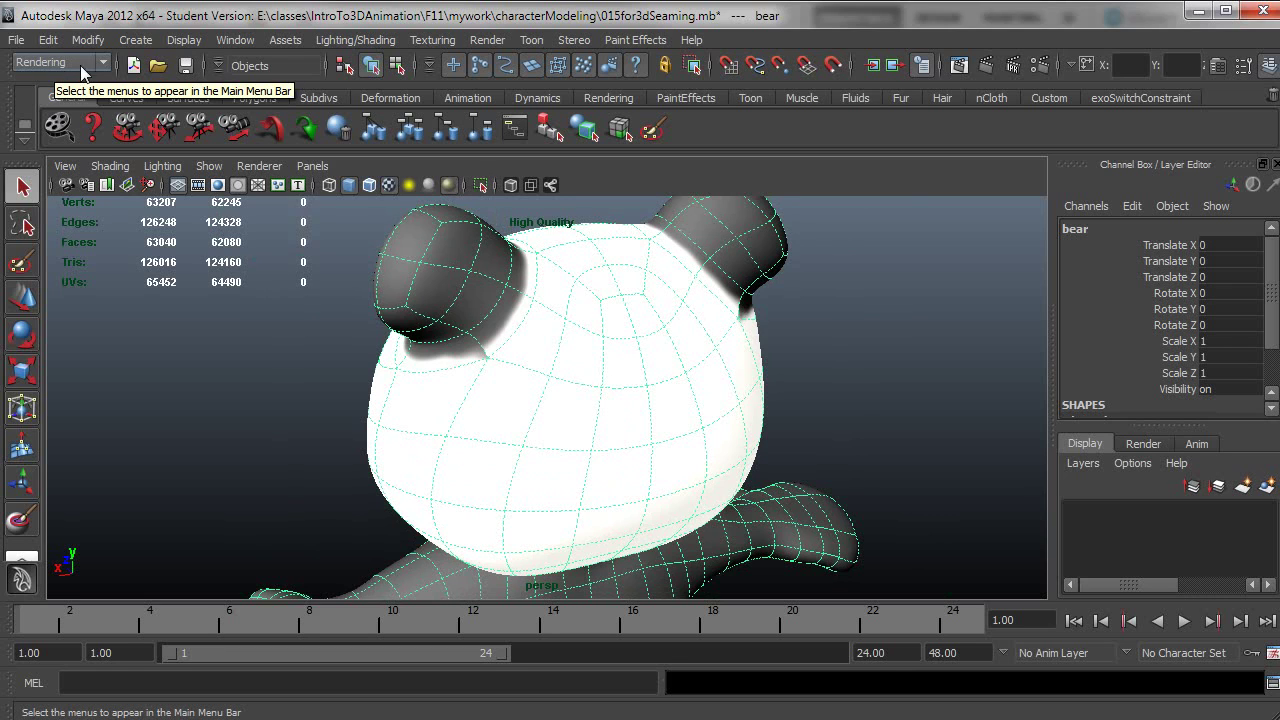
Step: Set the 3D Paint Tool's Attribute to paint to Incandescence
left_click(432, 40)
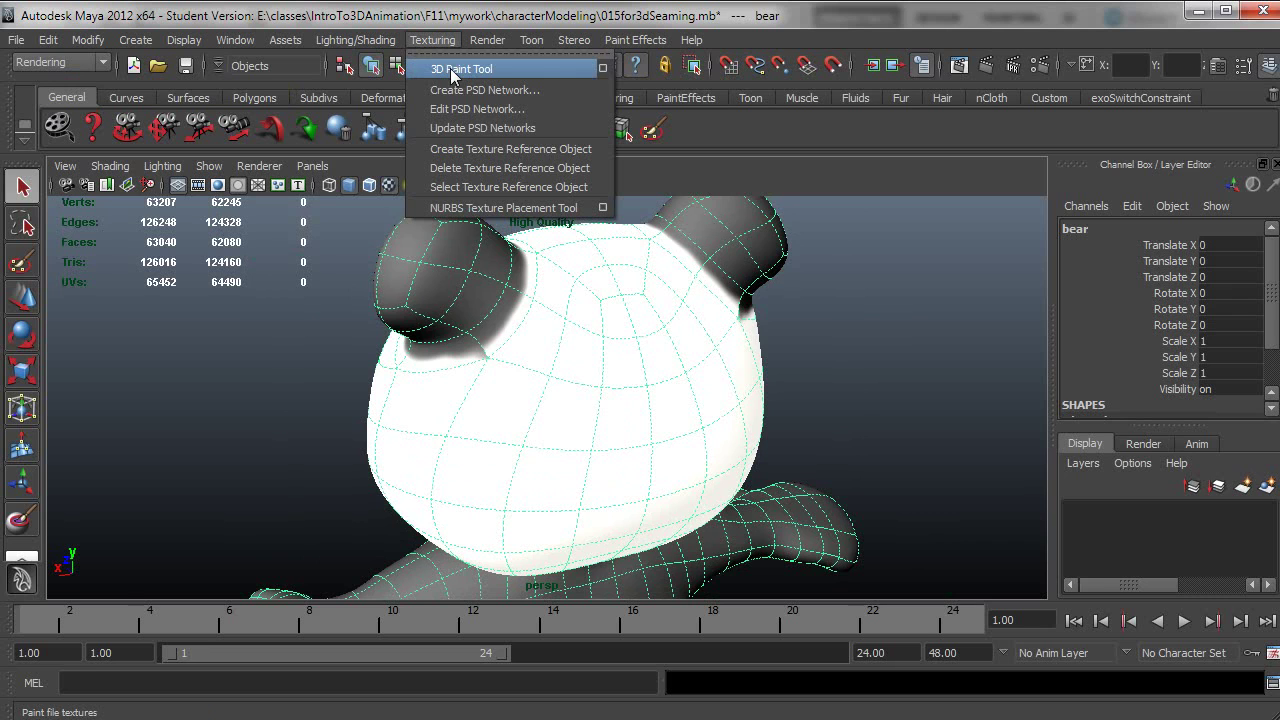
left_click(603, 68)
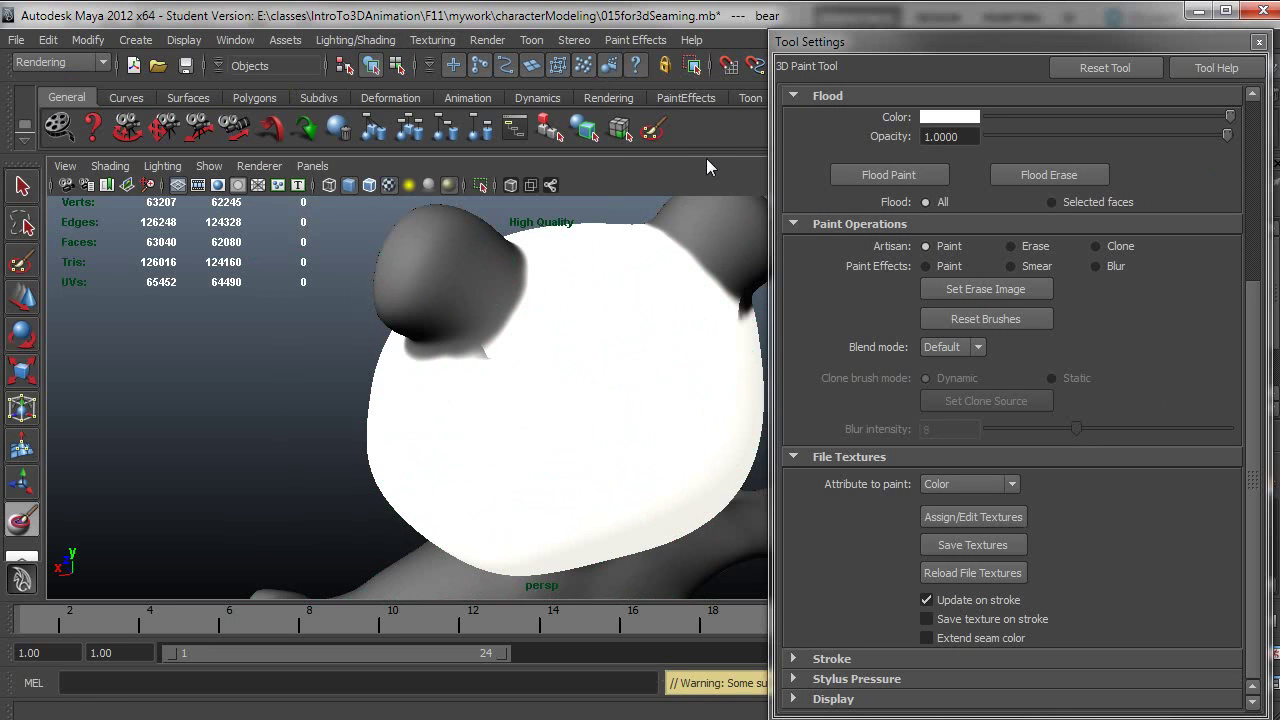
left_click_drag(914, 40, 194, 40)
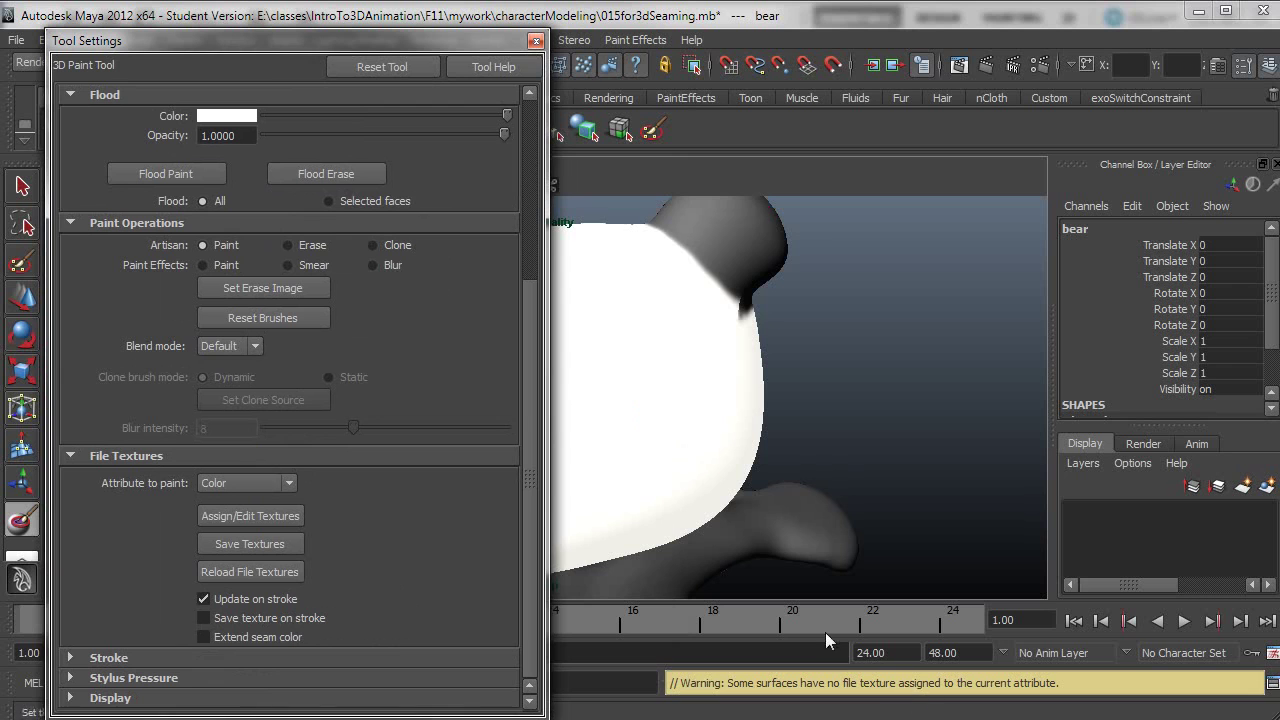
left_click_drag(344, 41, 1056, 34)
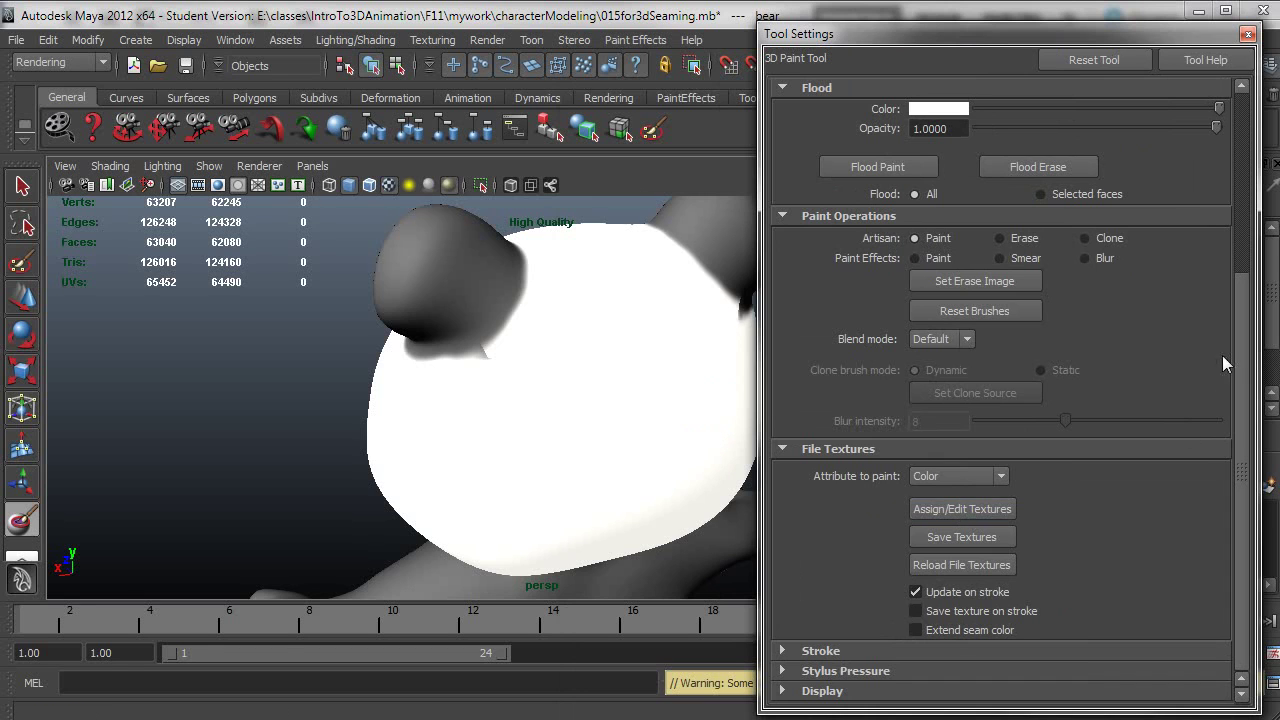
mouse_move(1244, 360)
left_mouse_down()
mouse_move(1248, 138)
mouse_move(1237, 406)
left_mouse_up()
left_click(972, 477)
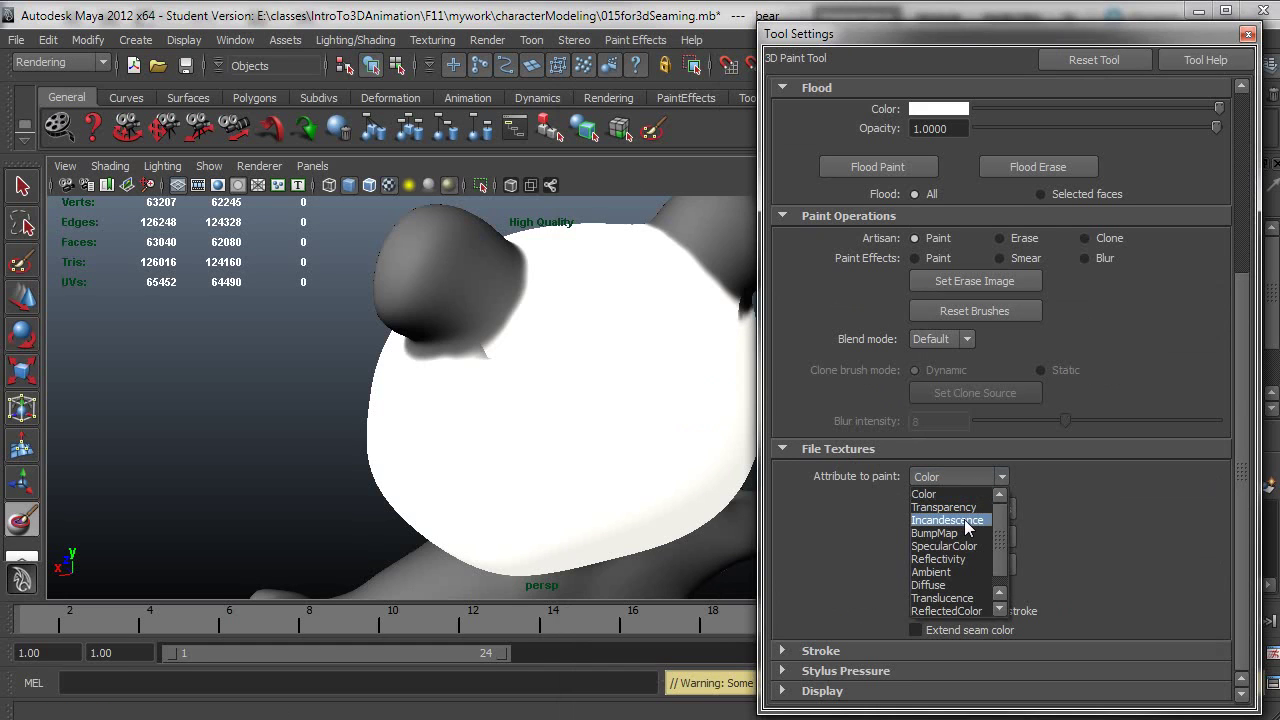
left_click(964, 519)
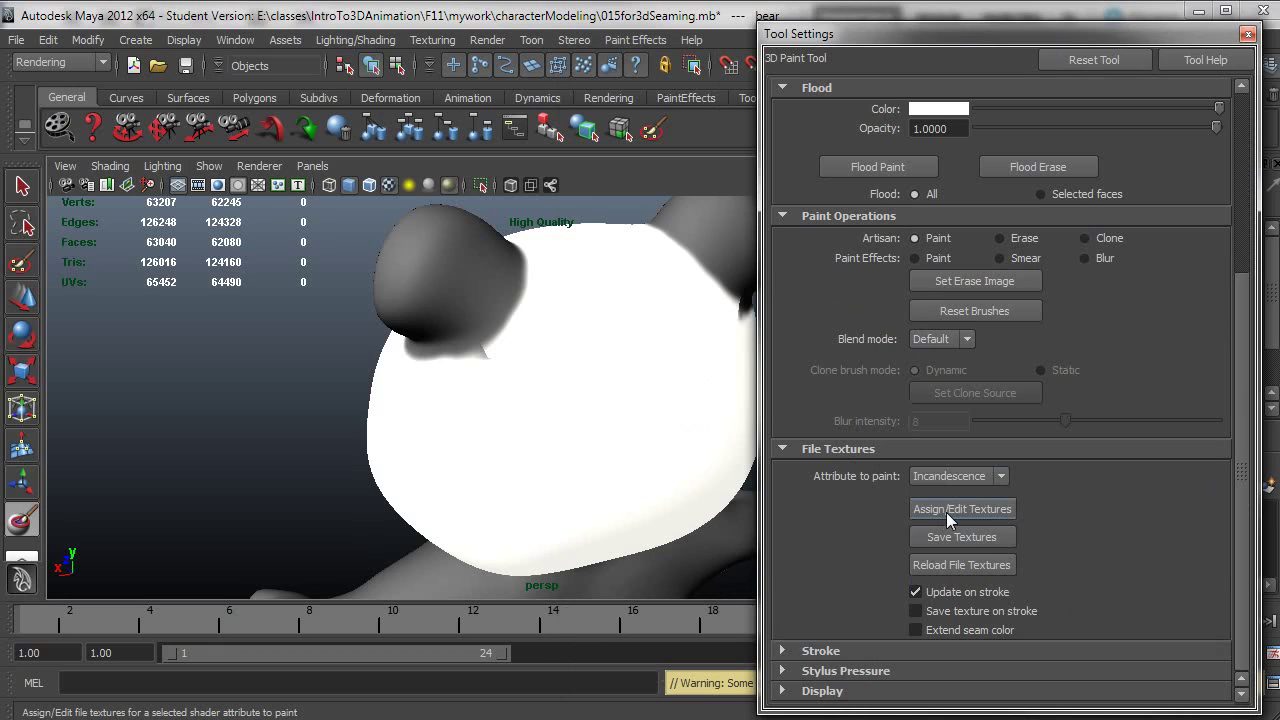
left_click(946, 510)
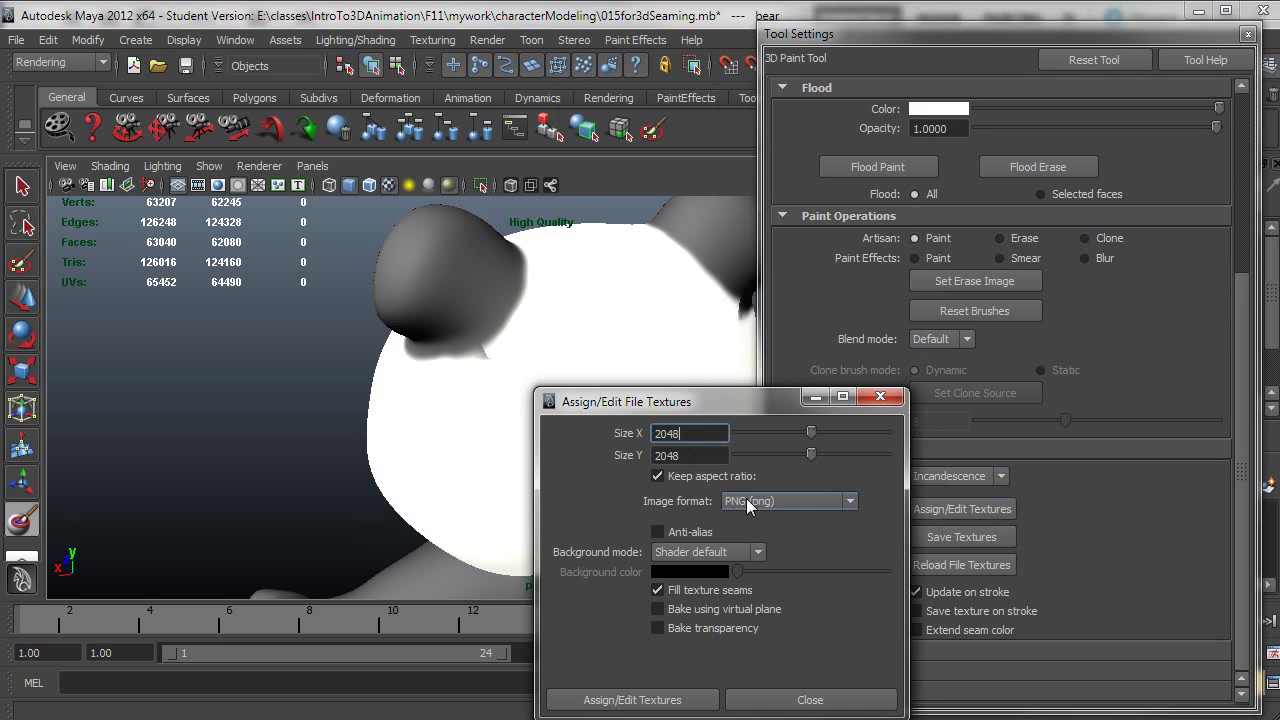
Step: Assign a new 2048 x 2048 PNG file texture to incandescence for painting
left_click(620, 700)
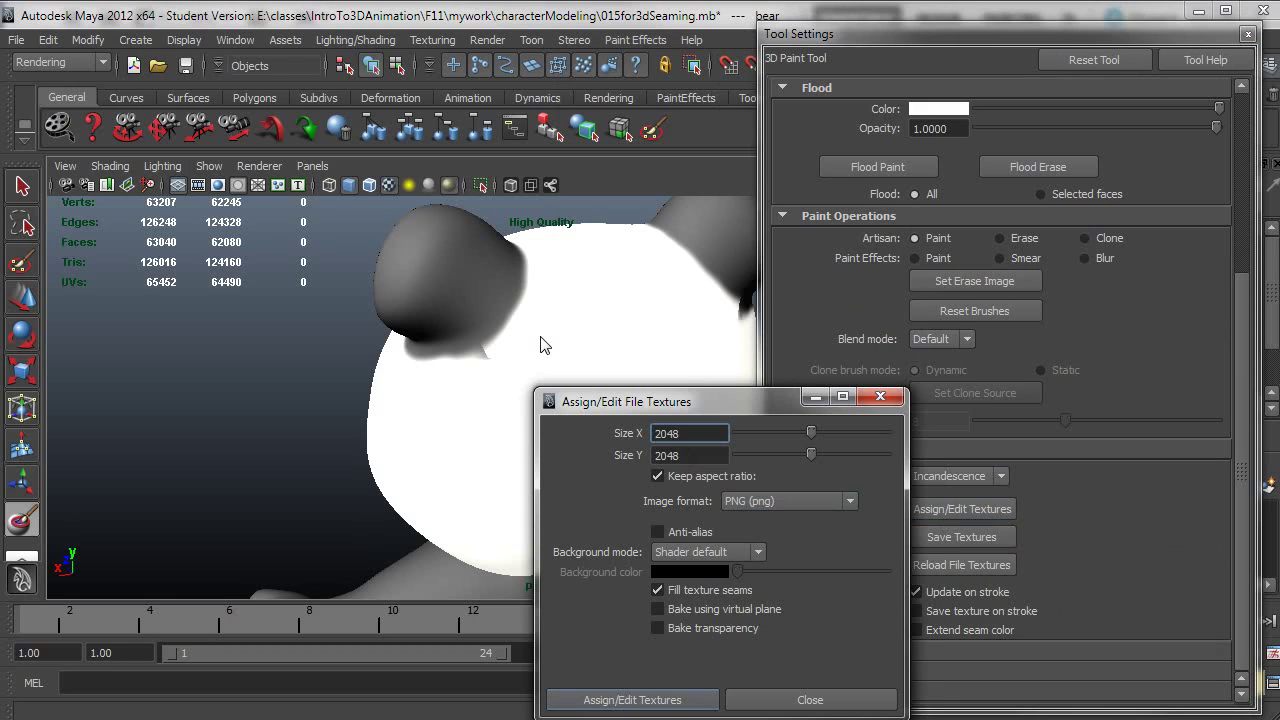
mouse_move(514, 371)
left_mouse_down("alt")
mouse_move(538, 372)
mouse_move(510, 372)
left_mouse_up("alt")
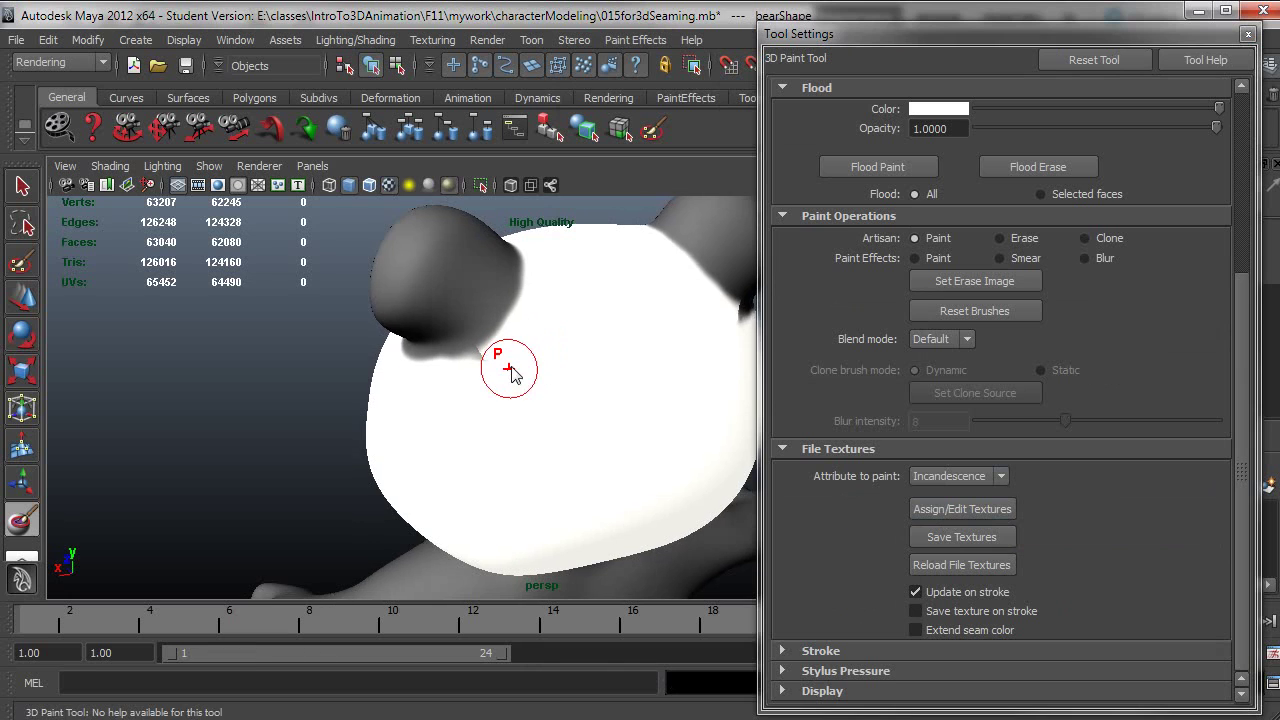
scroll(1245, 178, "up", 5)
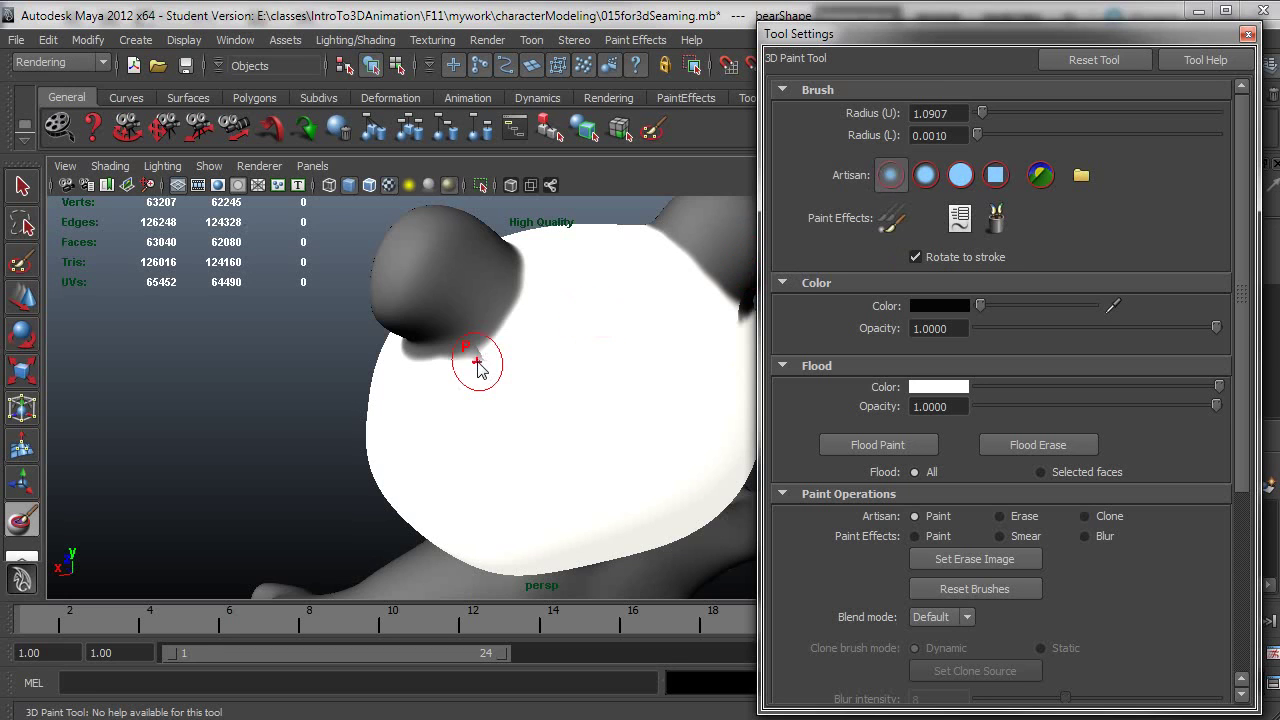
left_click_drag(488, 366, 535, 371, "alt")
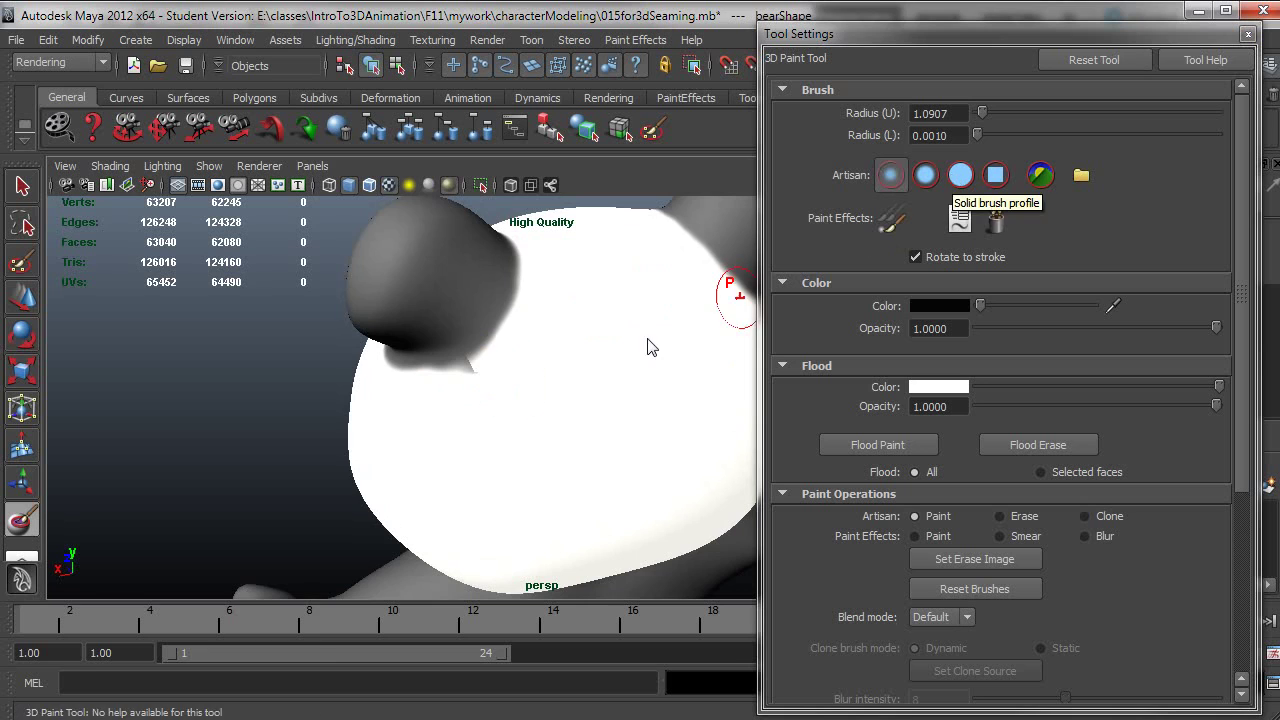
left_click_drag(646, 346, 520, 366, "alt")
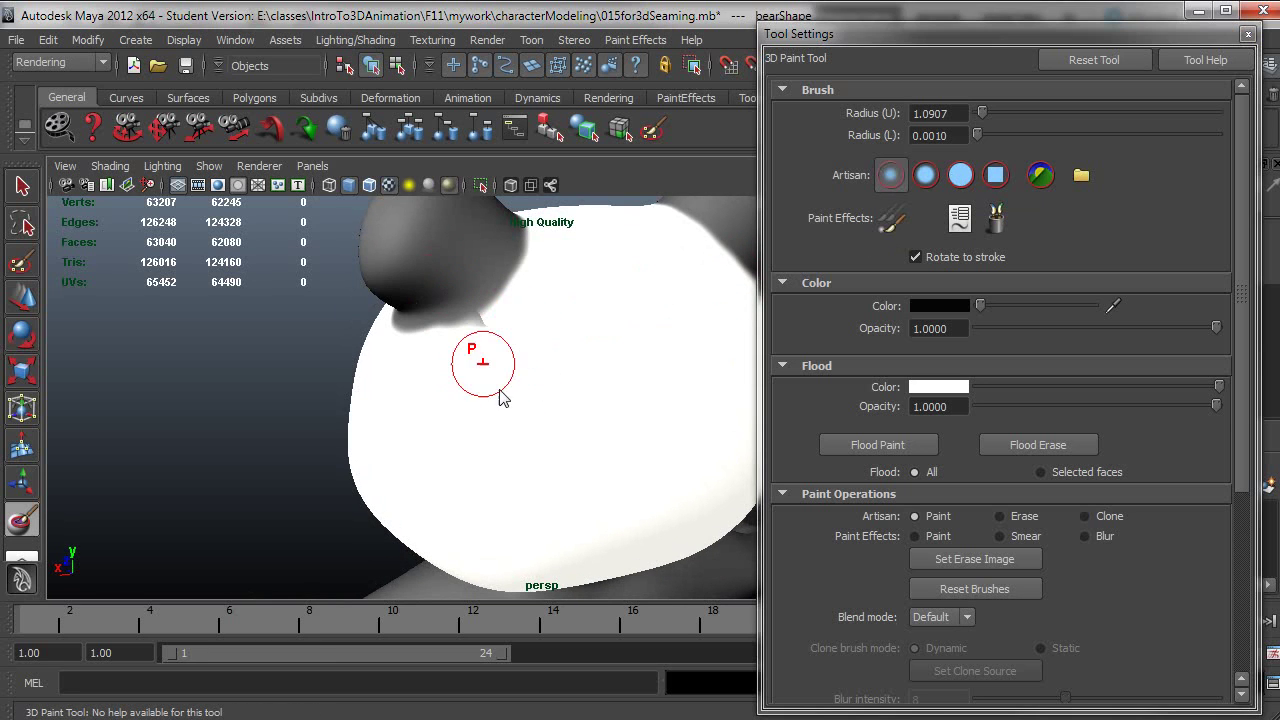
mouse_move(1245, 272)
left_mouse_down()
mouse_move(1255, 349)
mouse_move(1262, 320)
mouse_move(1261, 338)
left_mouse_up()
left_click_drag(1061, 35, 1031, 283)
left_click(228, 39)
mouse_move(274, 86)
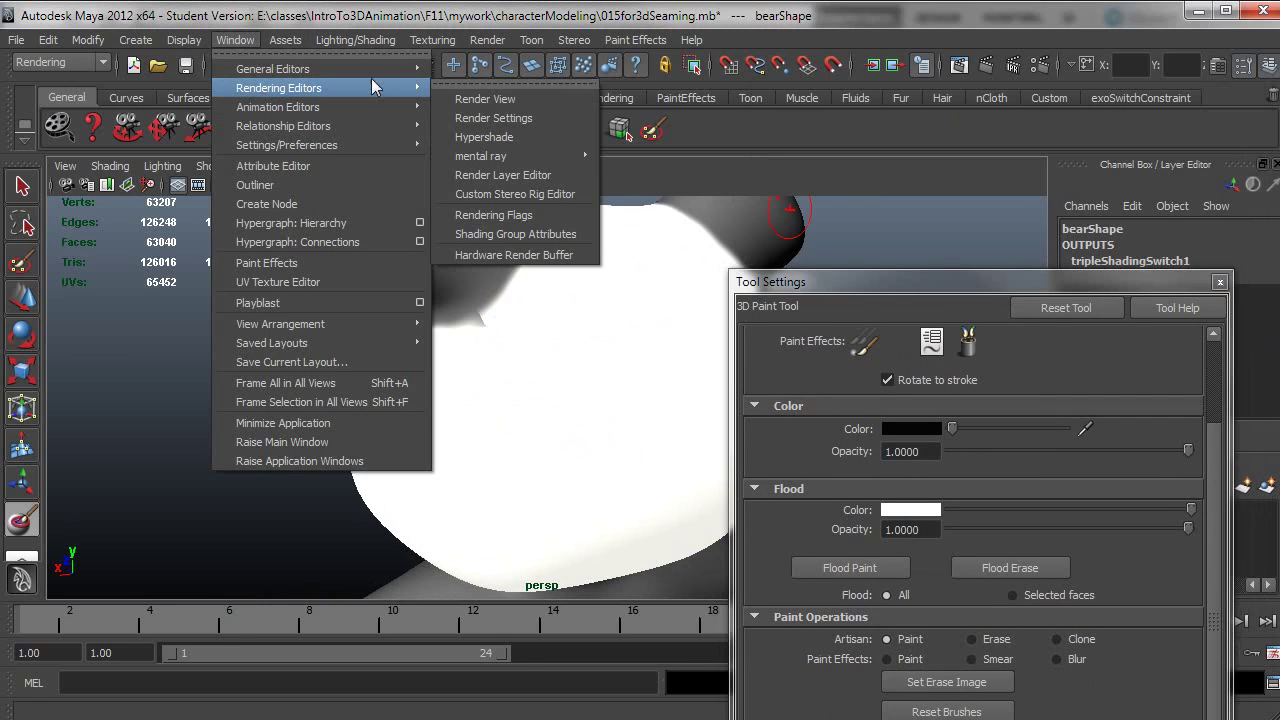
left_click(500, 135)
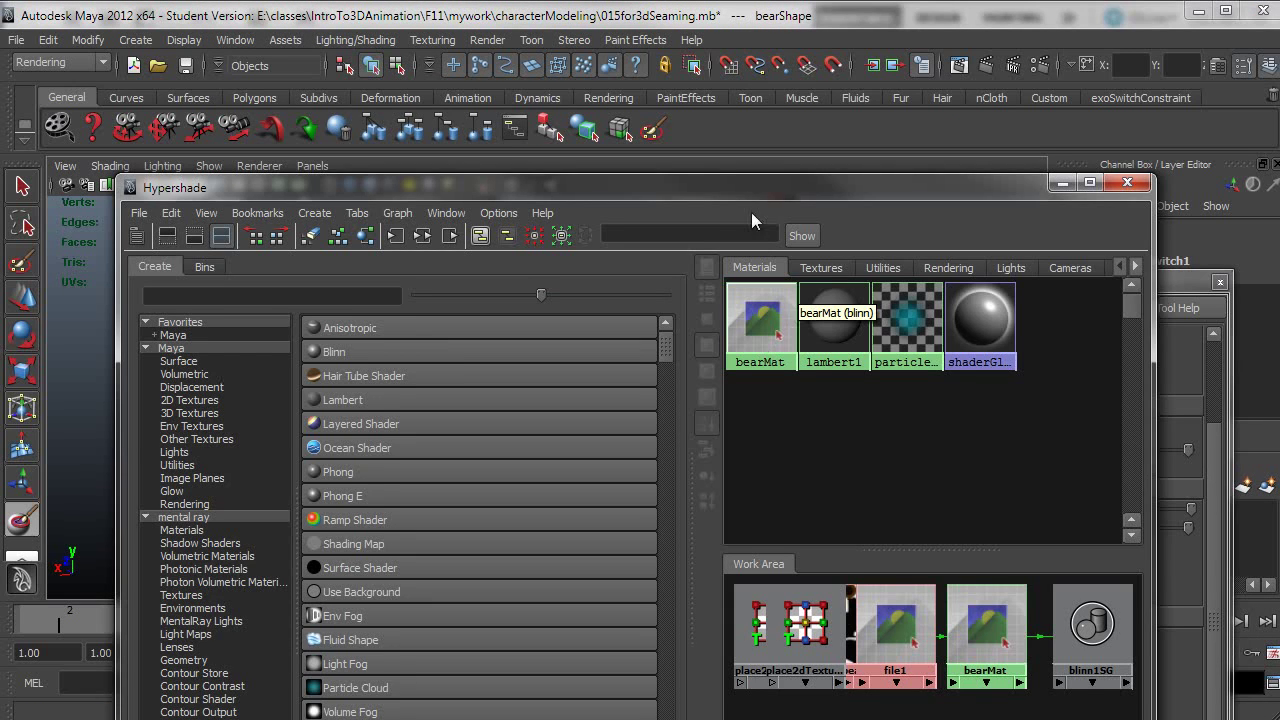
left_click_drag(751, 212, 745, 125)
left_click_drag(905, 565, 905, 680)
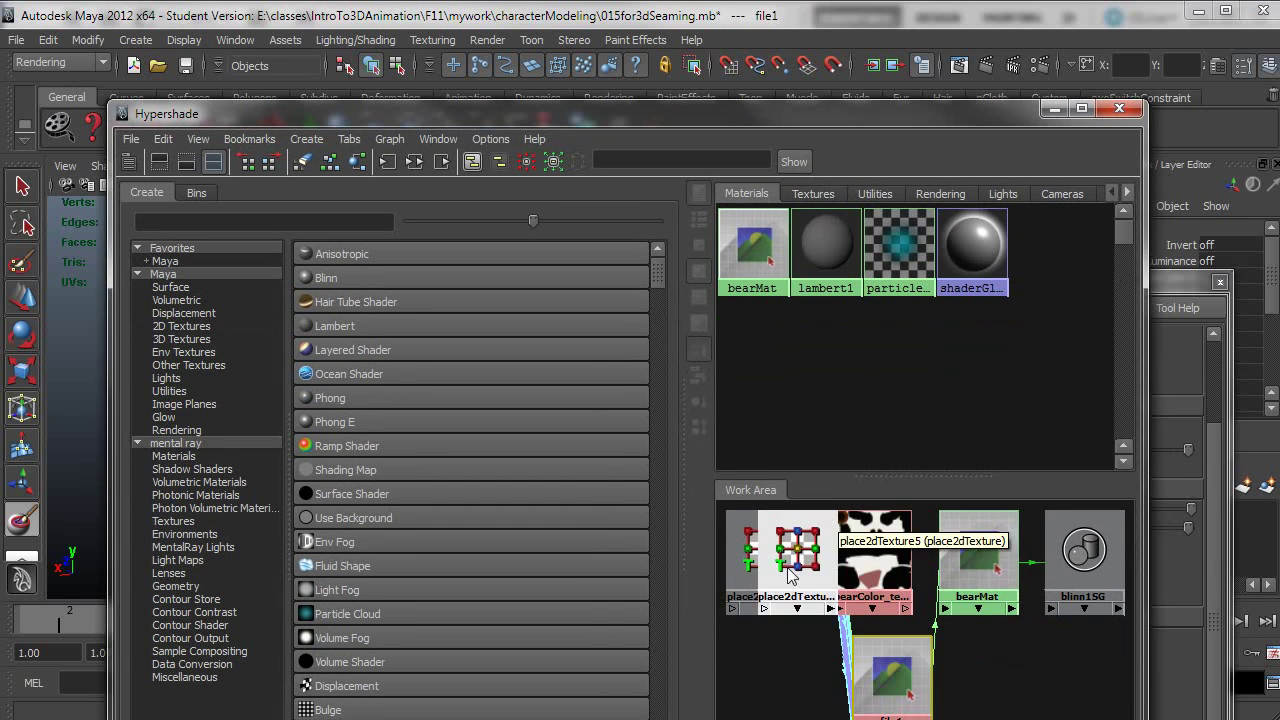
left_click_drag(797, 550, 760, 670)
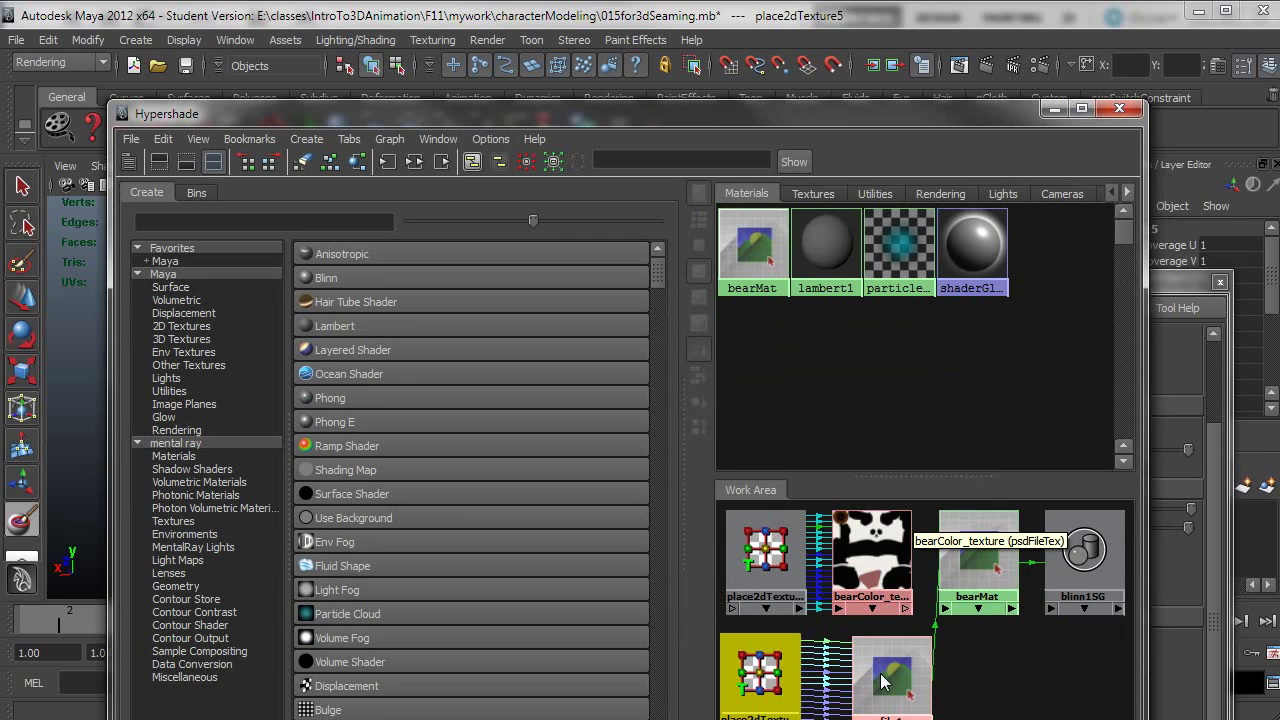
left_click(1119, 108)
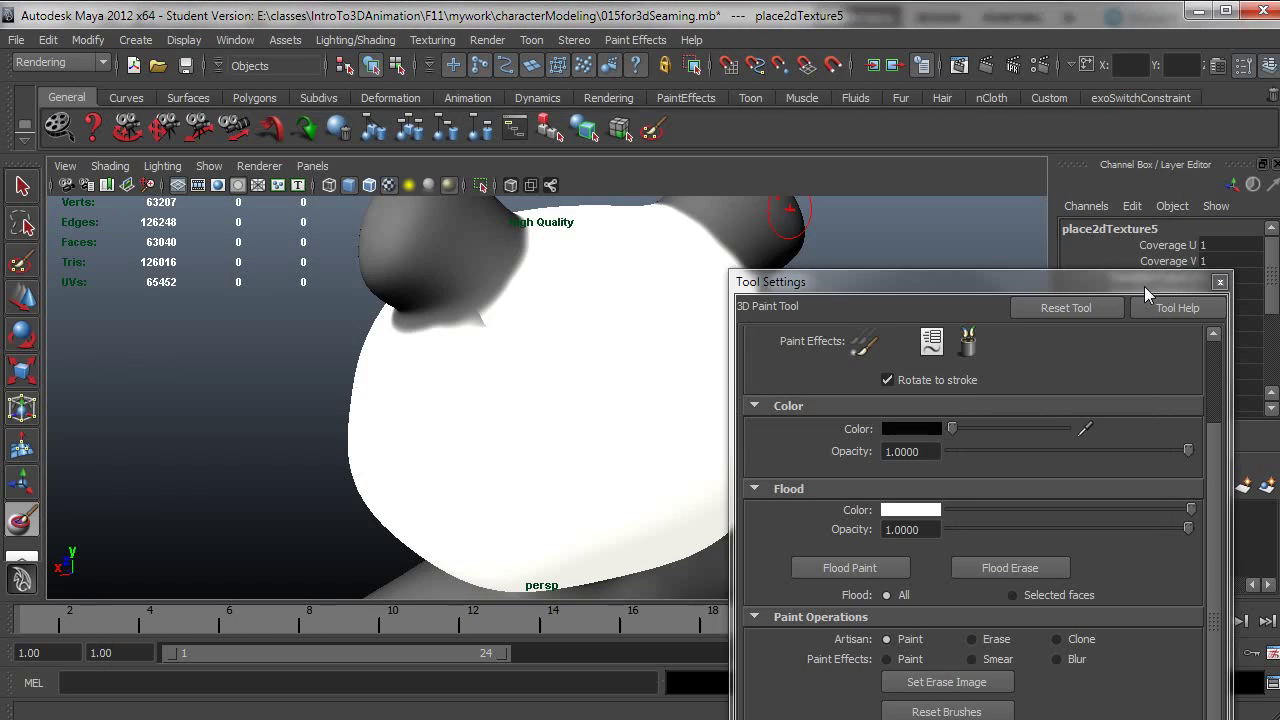
left_click_drag(1144, 288, 1179, 40)
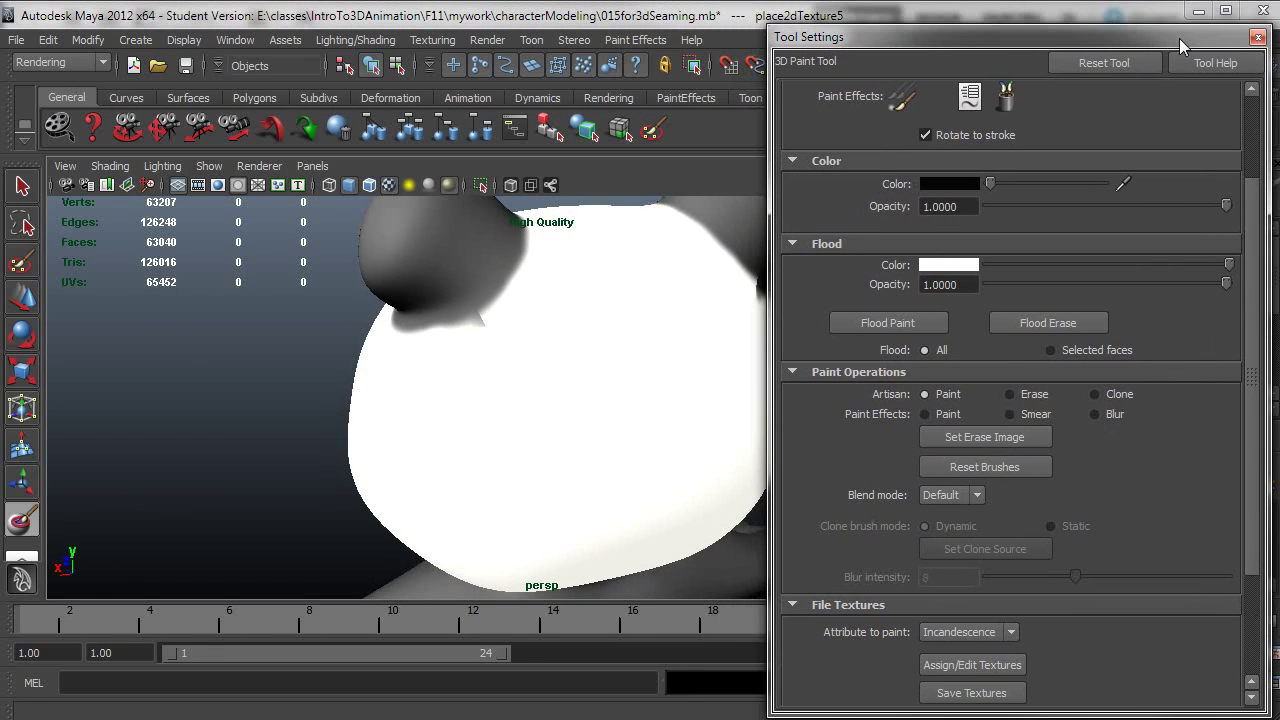
Step: Paint black strokes along the head's lower edges
scroll(1242, 304, "up", 3)
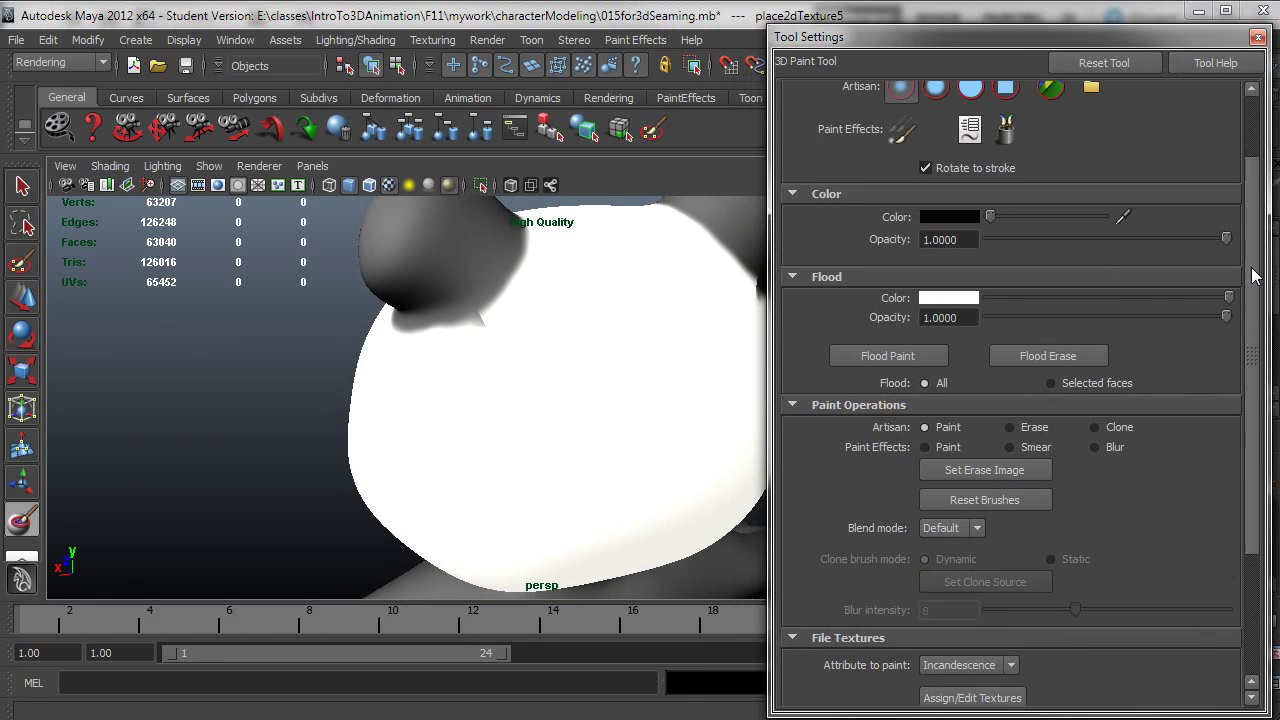
scroll(519, 374, "up", 3)
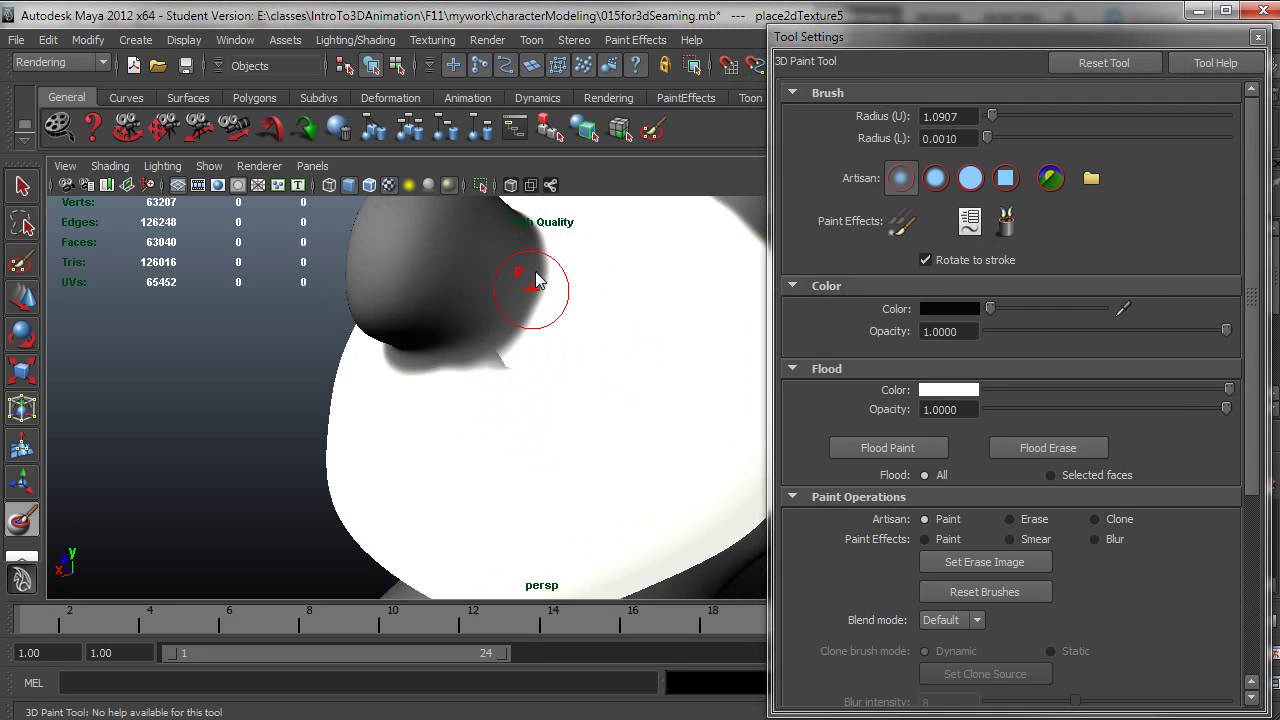
left_click_drag(535, 280, 535, 287)
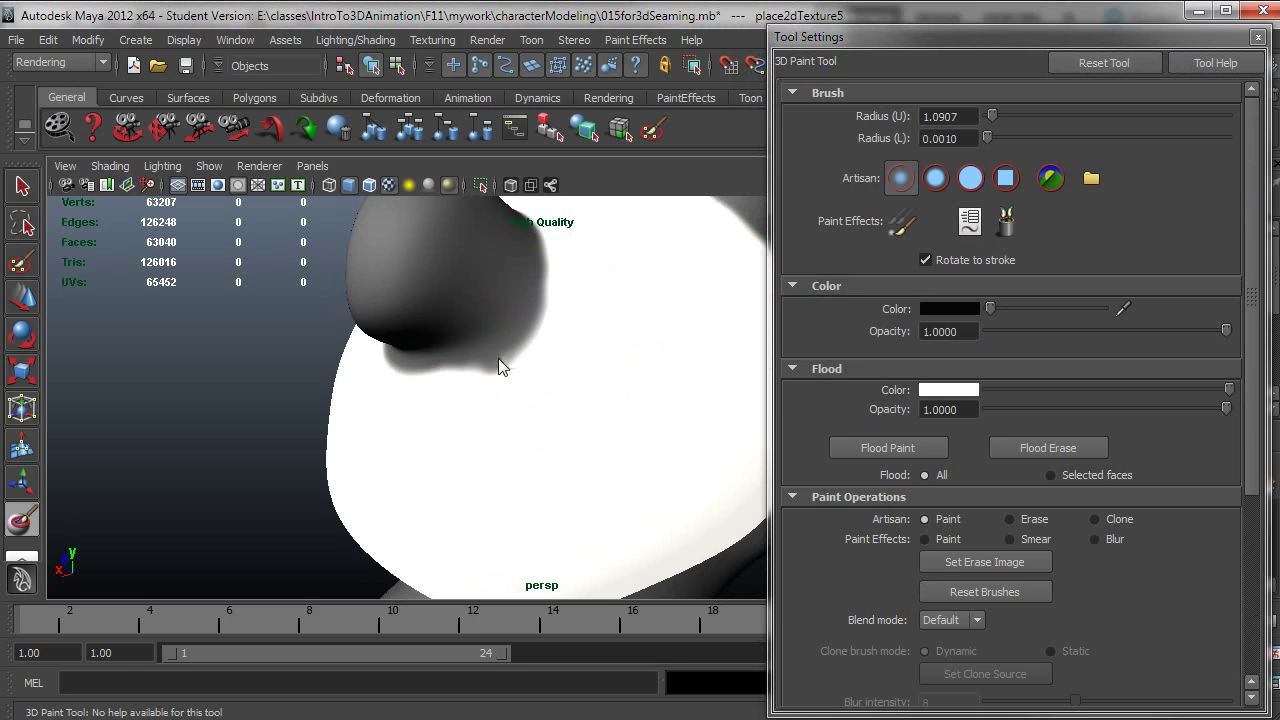
left_click_drag(444, 370, 421, 378)
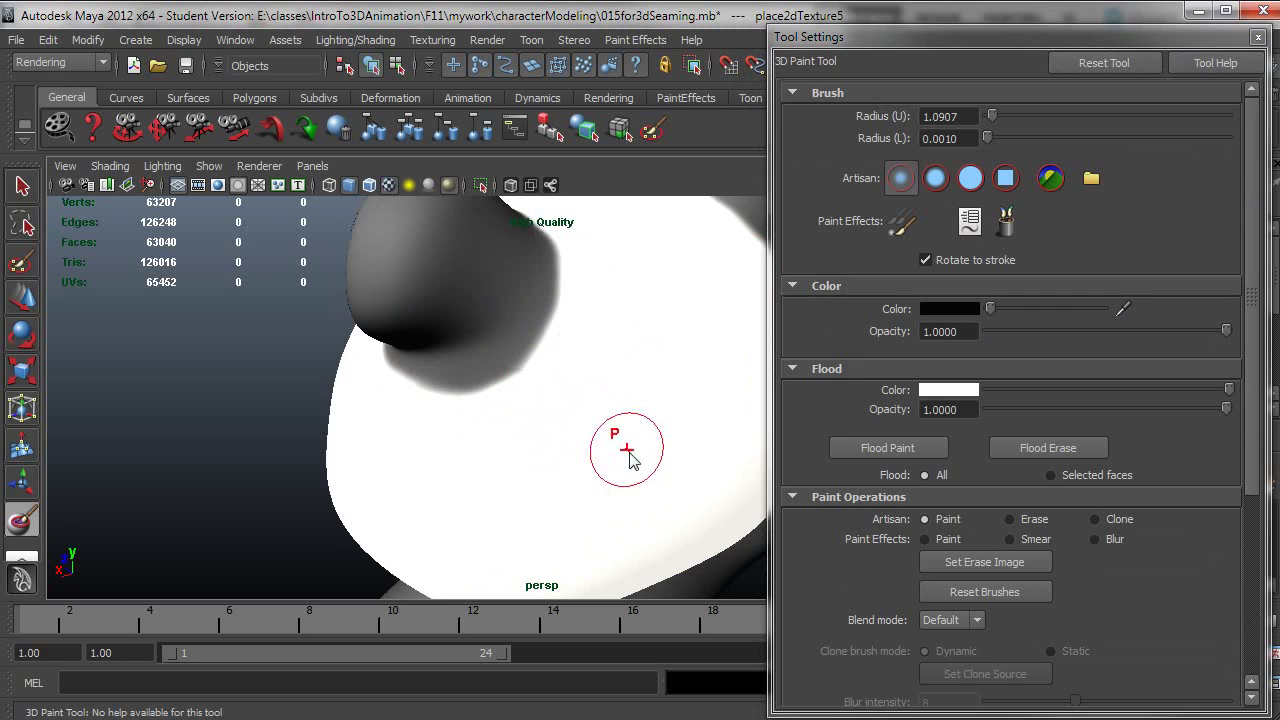
mouse_move(629, 449)
left_mouse_down("alt")
mouse_move(675, 478)
mouse_move(614, 451)
left_mouse_up("alt")
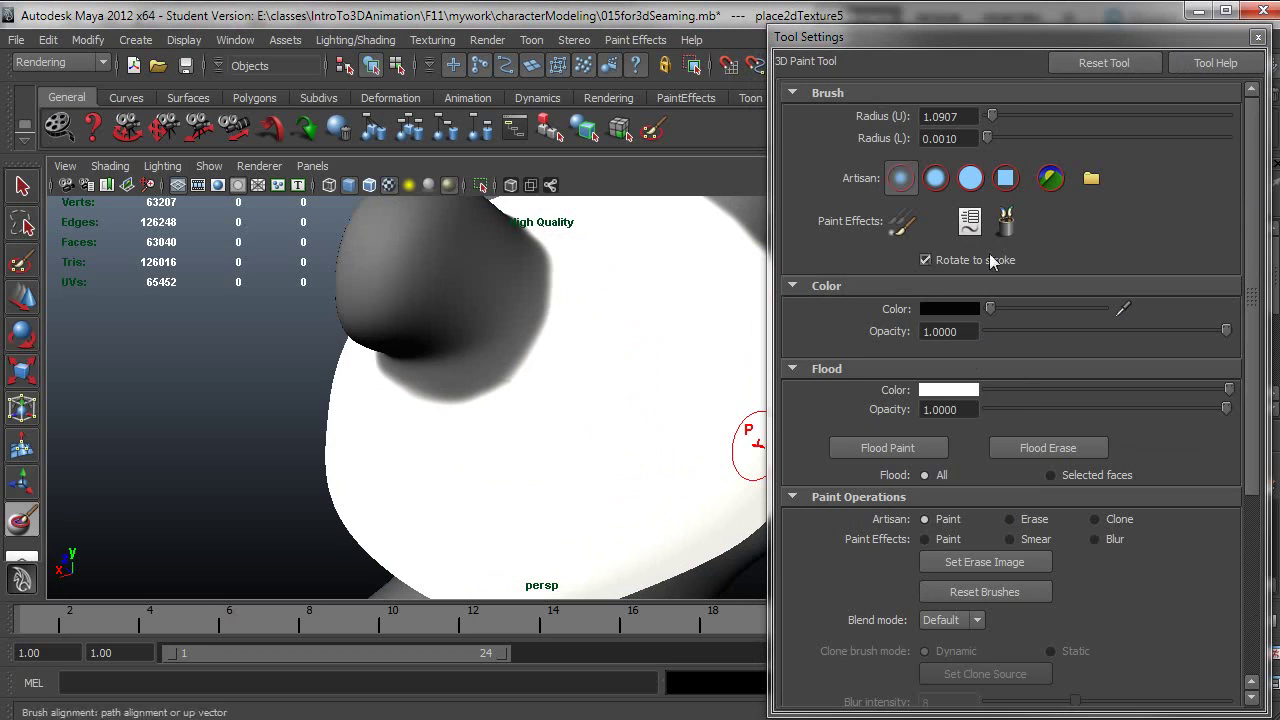
Step: Sample an off-white colour and paint short off-white strokes over the head
left_click(1122, 309)
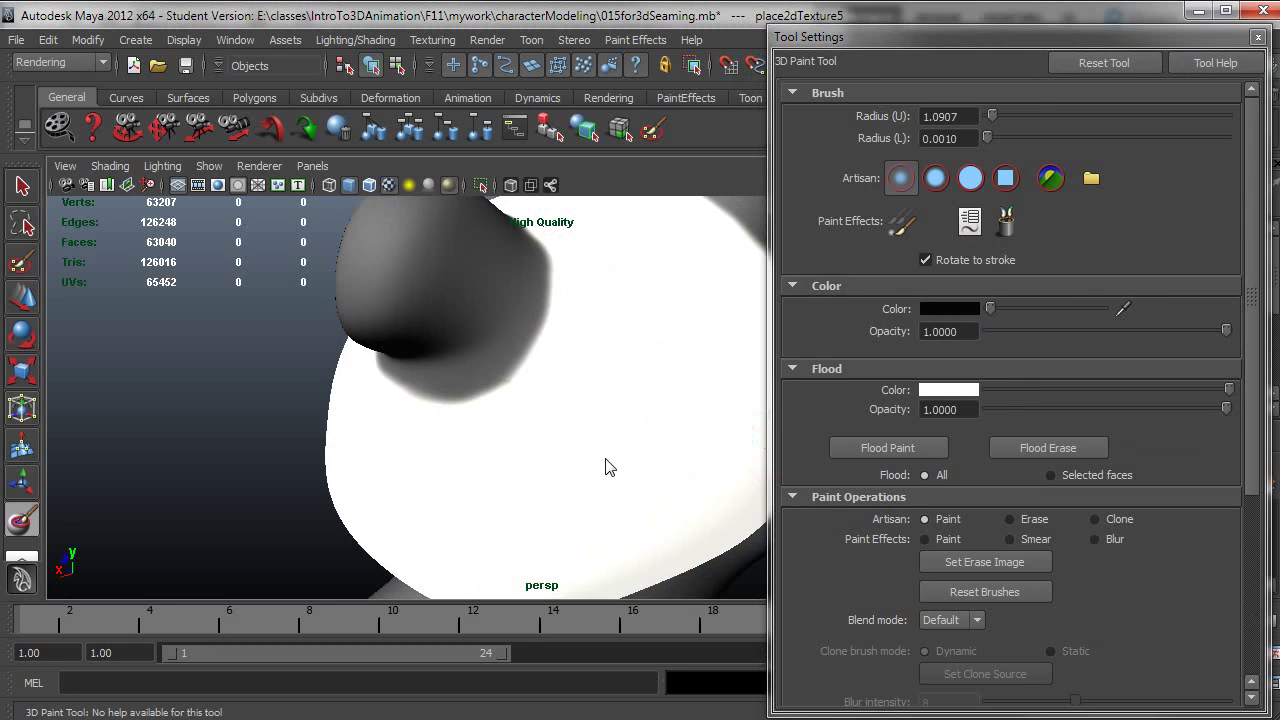
left_click(606, 463)
left_click_drag(414, 430, 410, 428)
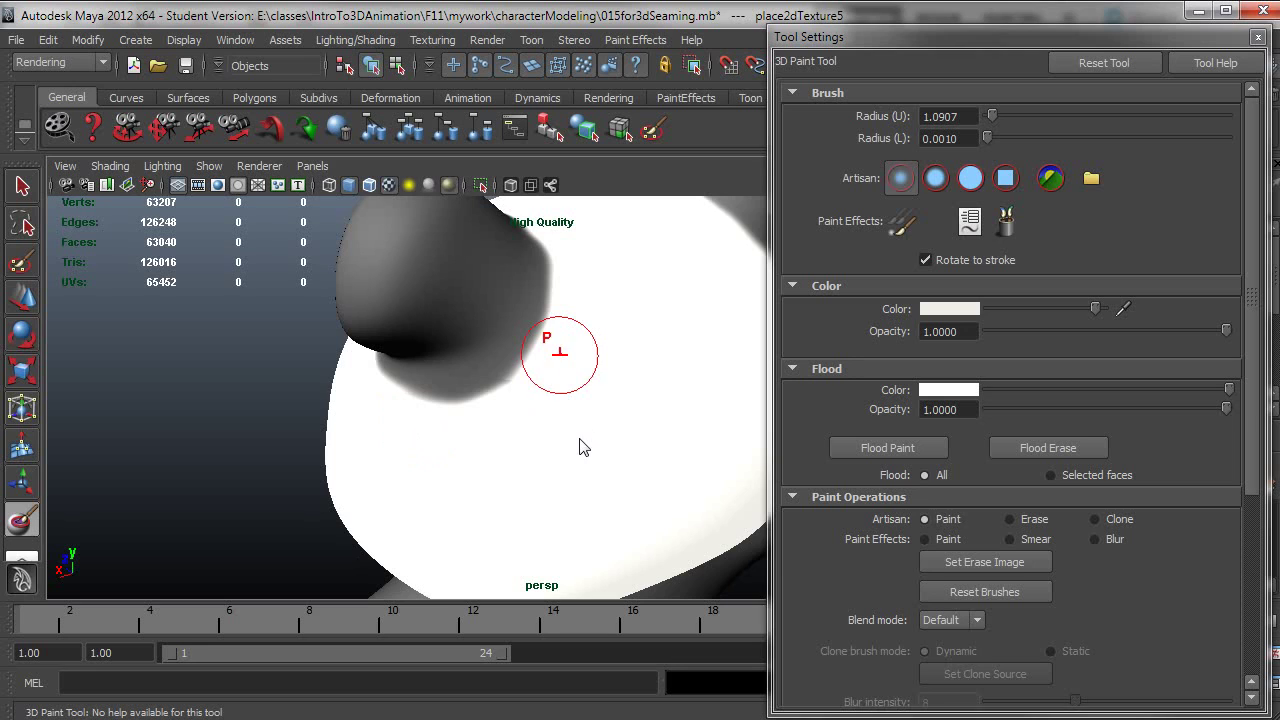
left_click_drag(418, 432, 404, 428)
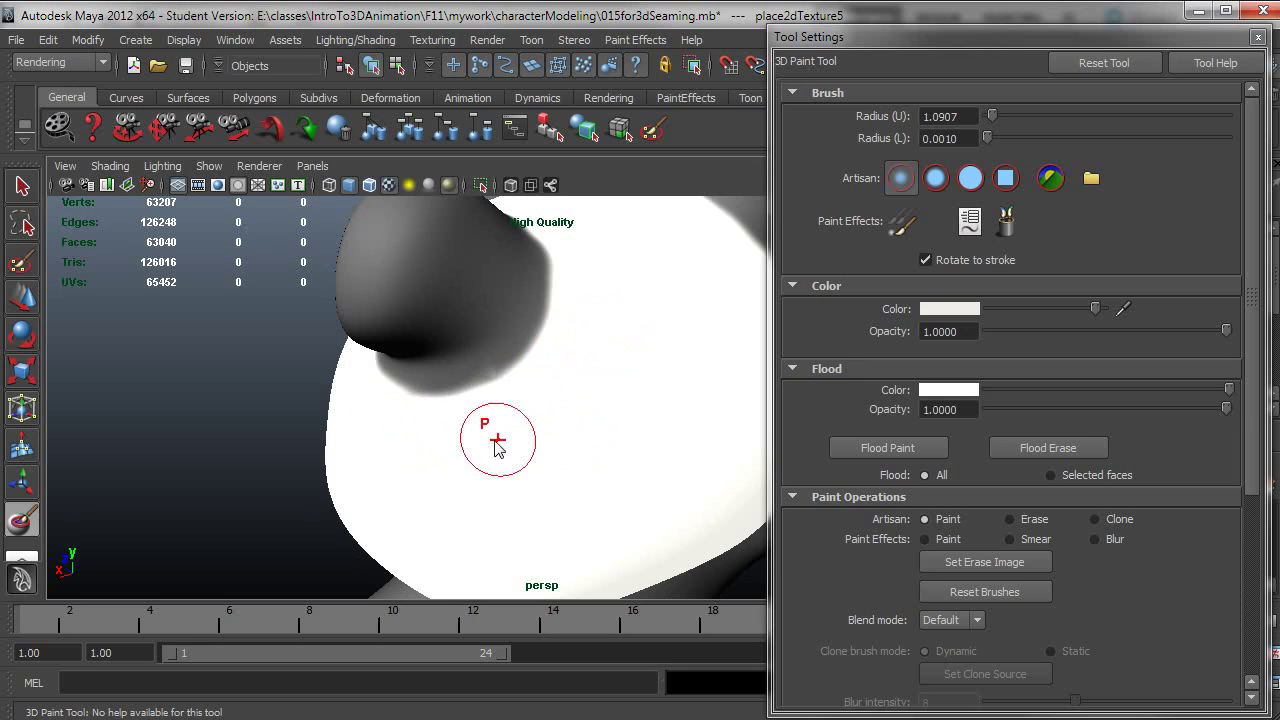
Step: Orbit to a tilted head view and sample the ear's black as paint colour
left_click_drag(649, 494, 556, 510, "alt")
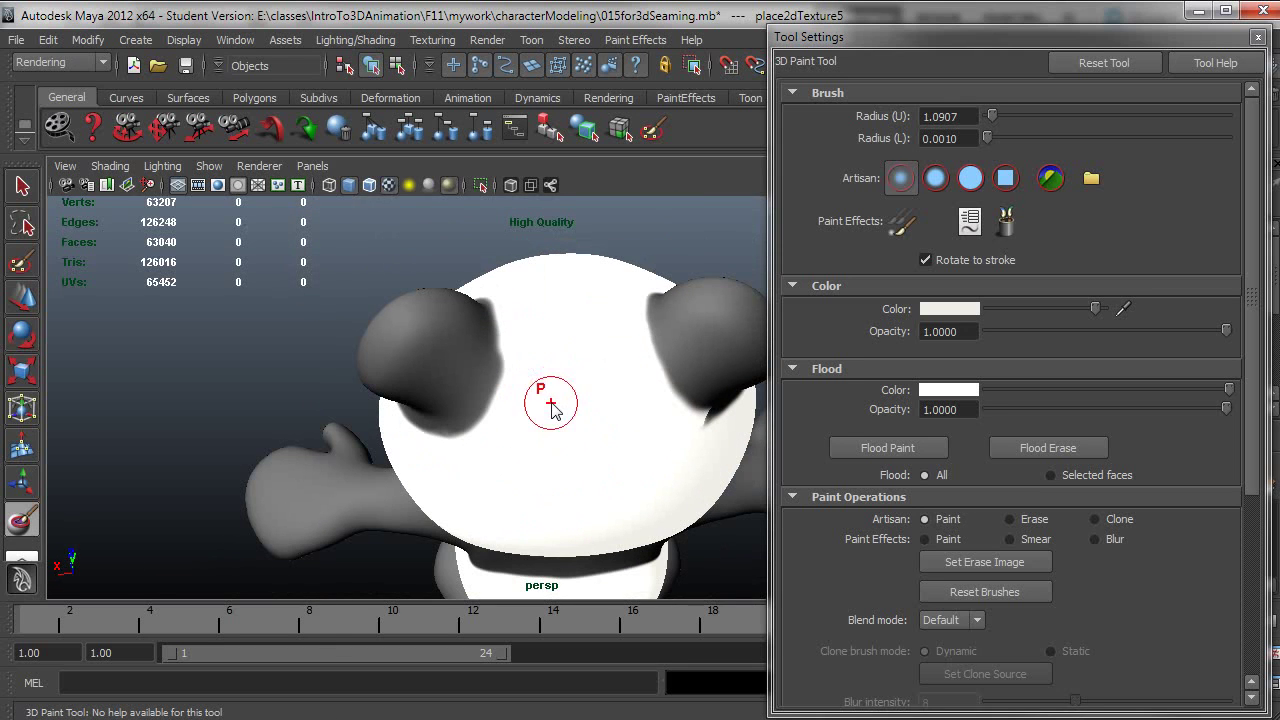
mouse_move(560, 414)
left_mouse_down("alt")
mouse_move(660, 352)
mouse_move(534, 380)
mouse_move(580, 395)
mouse_move(606, 431)
mouse_move(597, 443)
mouse_move(651, 445)
left_mouse_up("alt")
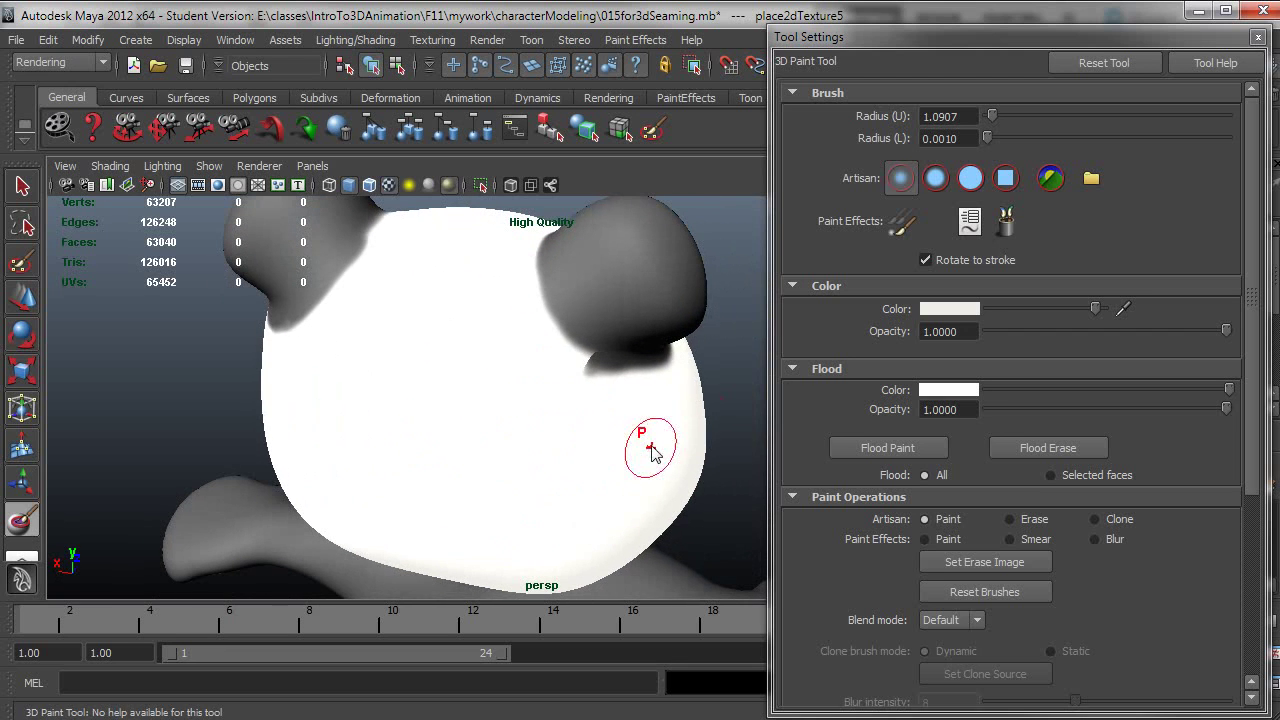
left_click(1122, 309)
Step: Paint black along the left ear's right and upper-left edges
left_click(657, 270)
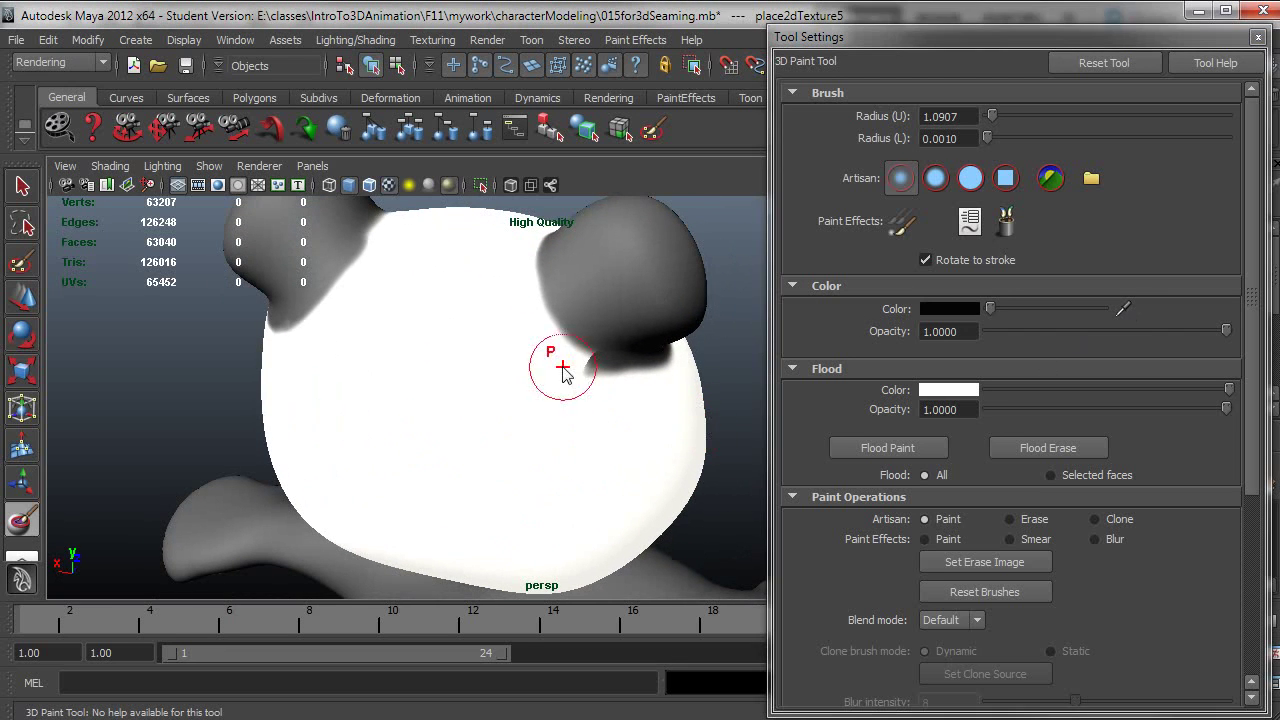
mouse_move(571, 363)
left_mouse_down("alt")
mouse_move(543, 349)
mouse_move(598, 335)
mouse_move(574, 394)
mouse_move(569, 381)
left_mouse_up("alt")
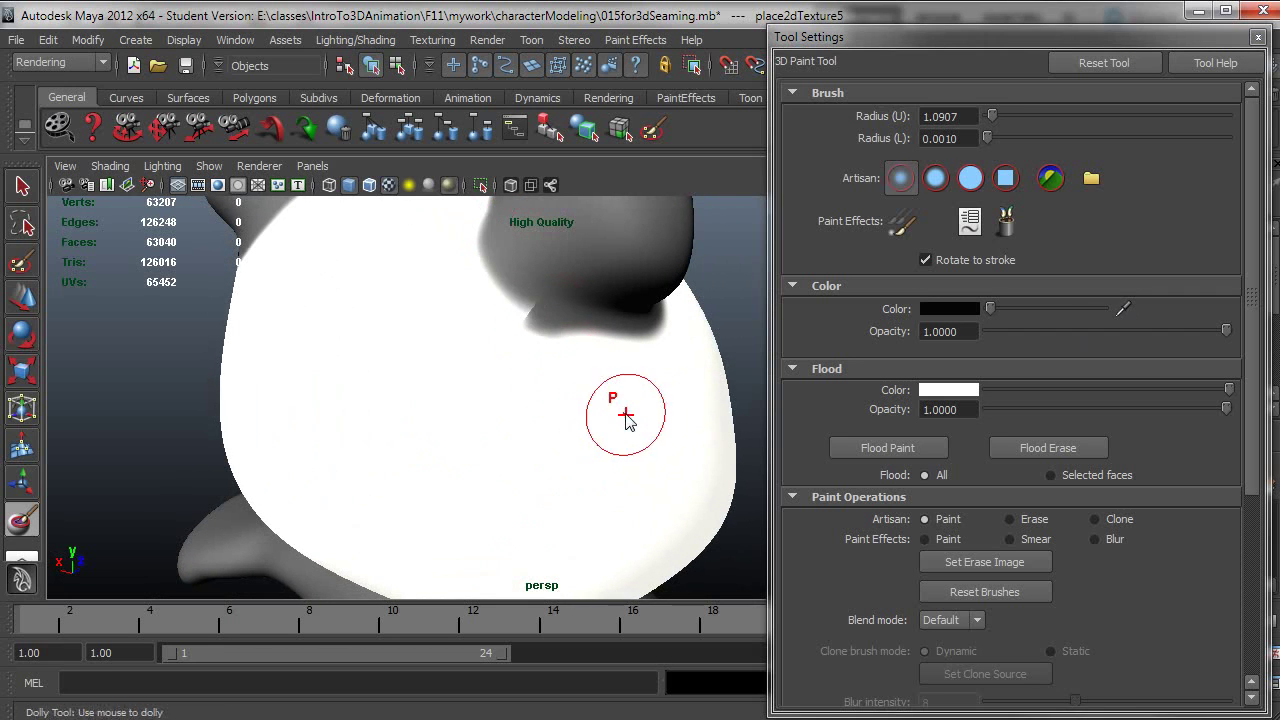
mouse_move(608, 420)
left_mouse_down("alt")
mouse_move(537, 406)
mouse_move(588, 403)
mouse_move(549, 277)
left_mouse_up("alt")
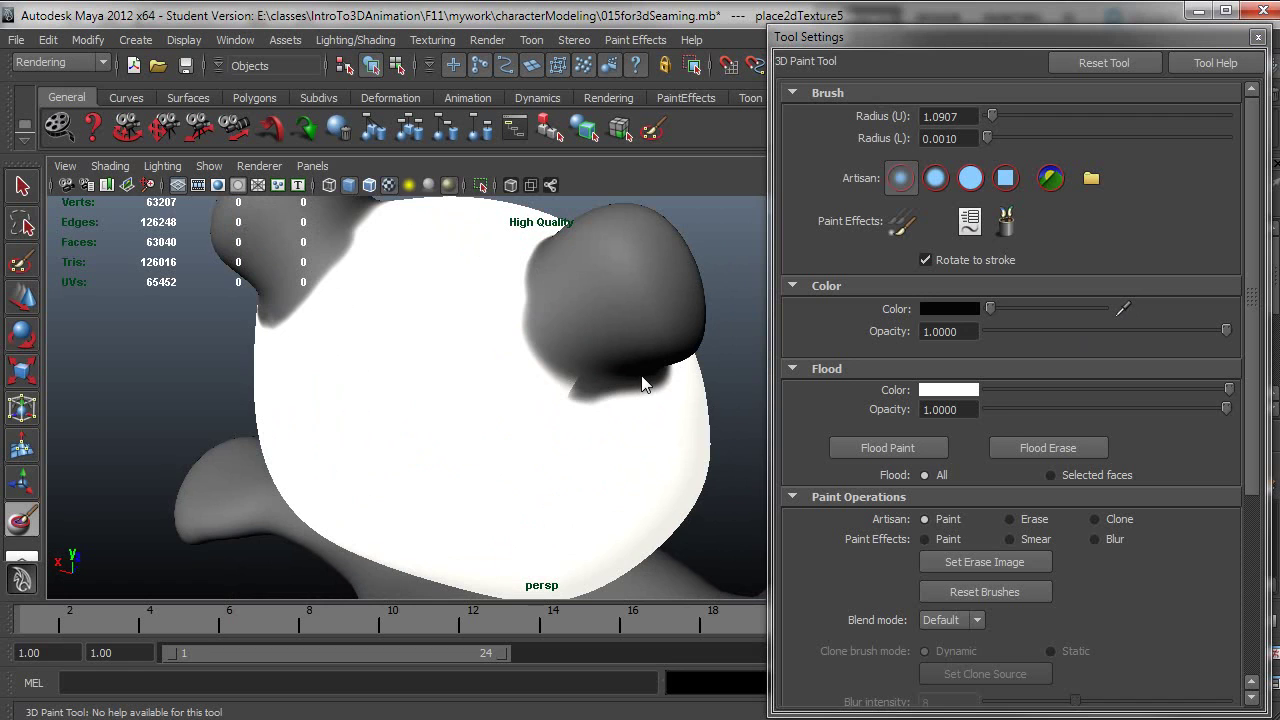
mouse_move(634, 374)
left_mouse_down("alt")
mouse_move(606, 386)
mouse_move(618, 395)
mouse_move(521, 328)
left_mouse_up("alt")
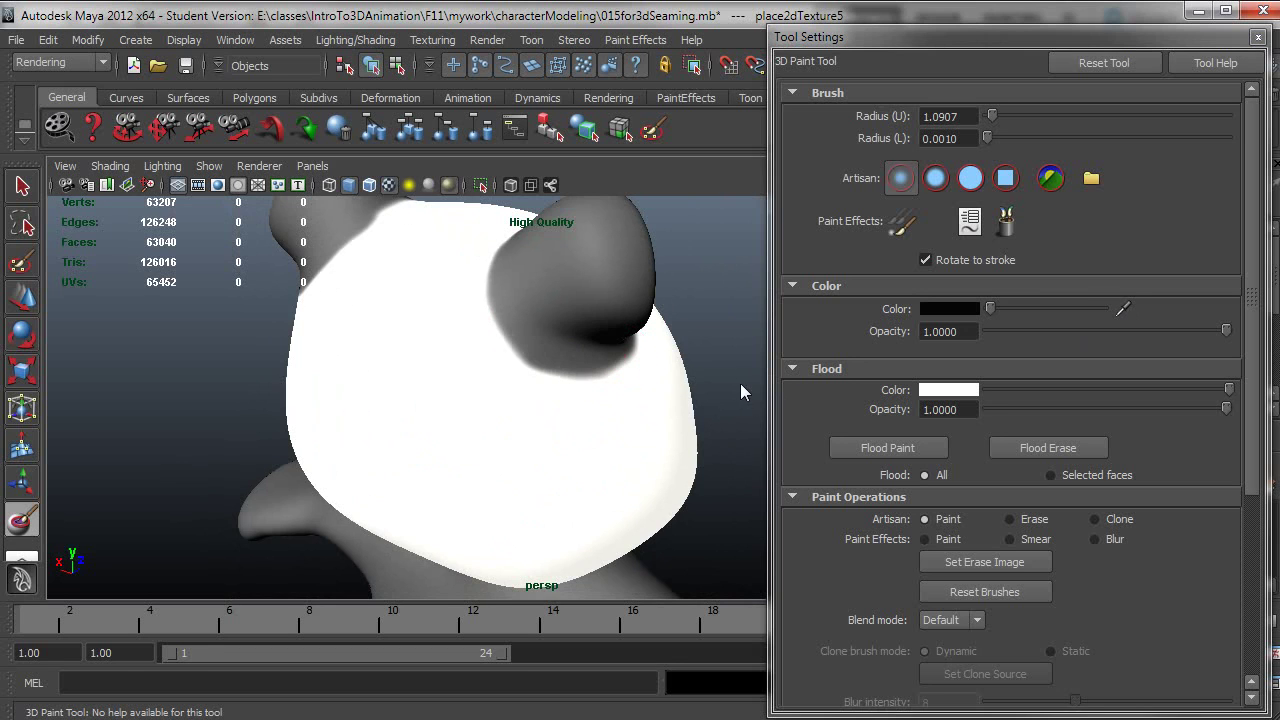
right_click_drag(740, 383, 411, 418, "alt")
left_click_drag(415, 425, 508, 509, "alt")
right_click_drag(508, 509, 586, 380, "alt")
left_click_drag(362, 368, 400, 378, "alt")
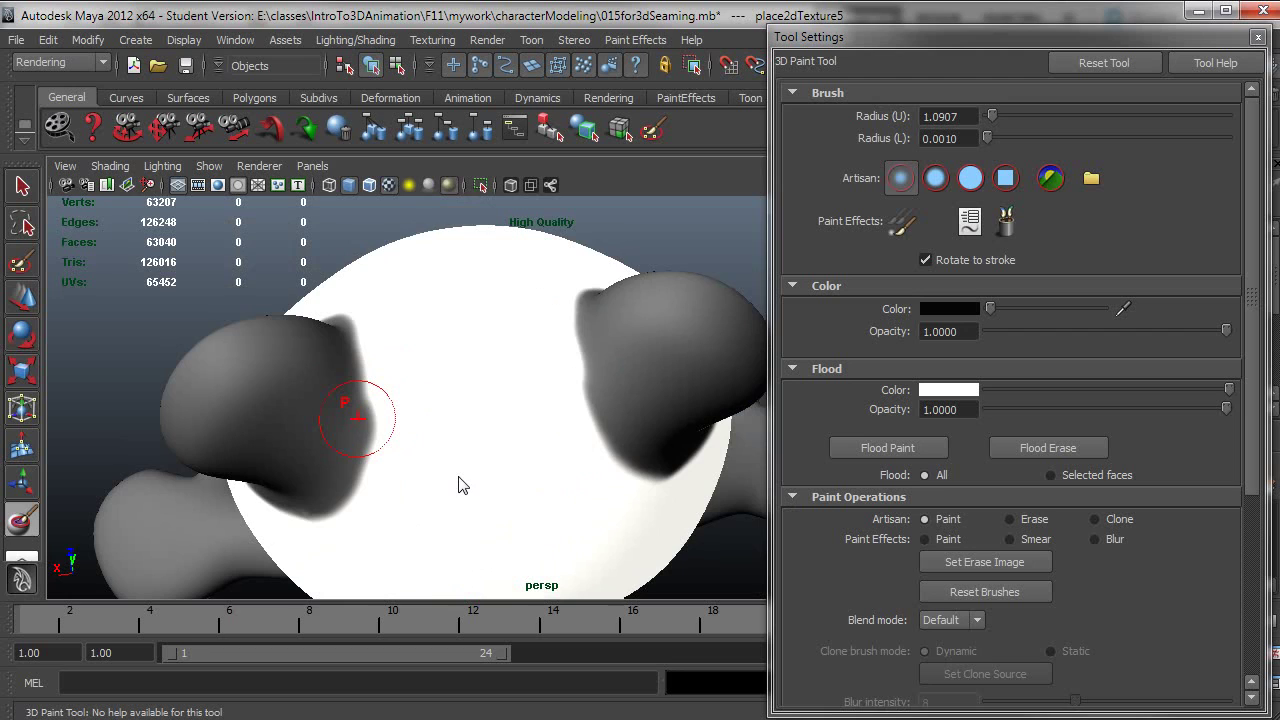
mouse_move(362, 395)
left_mouse_down()
mouse_move(378, 450)
mouse_move(479, 456)
left_mouse_up()
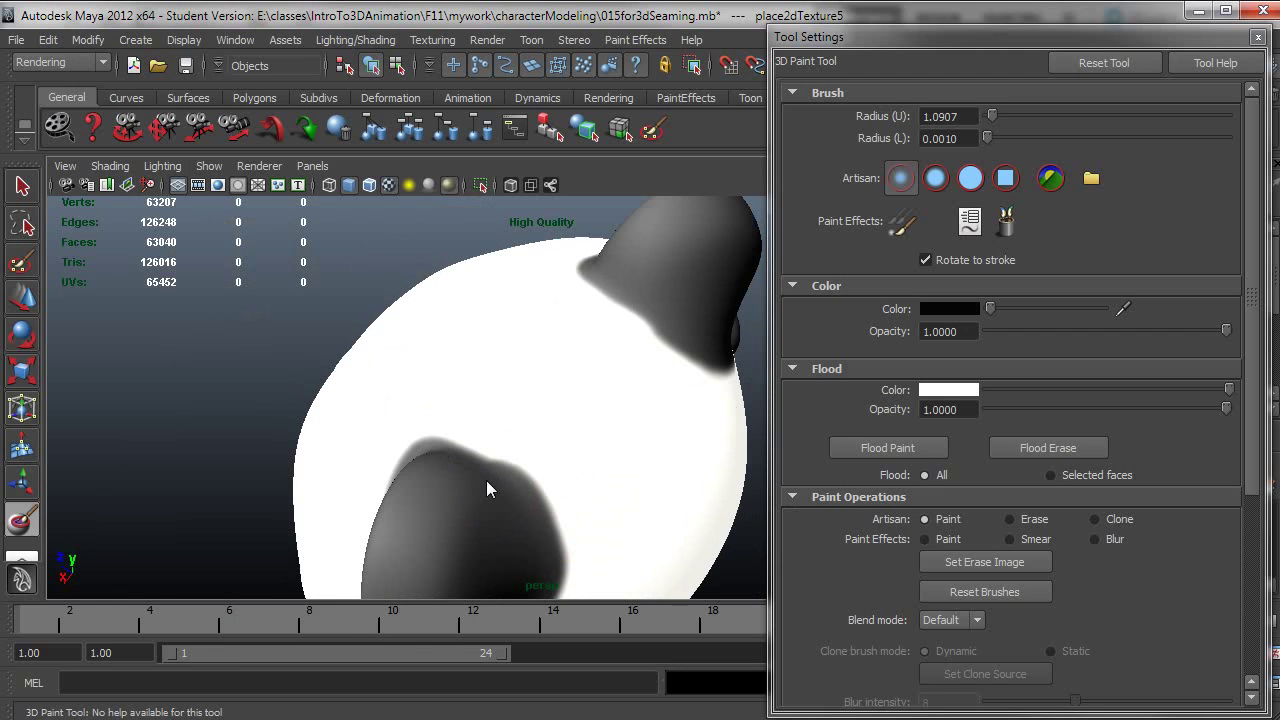
left_click_drag(489, 484, 537, 557)
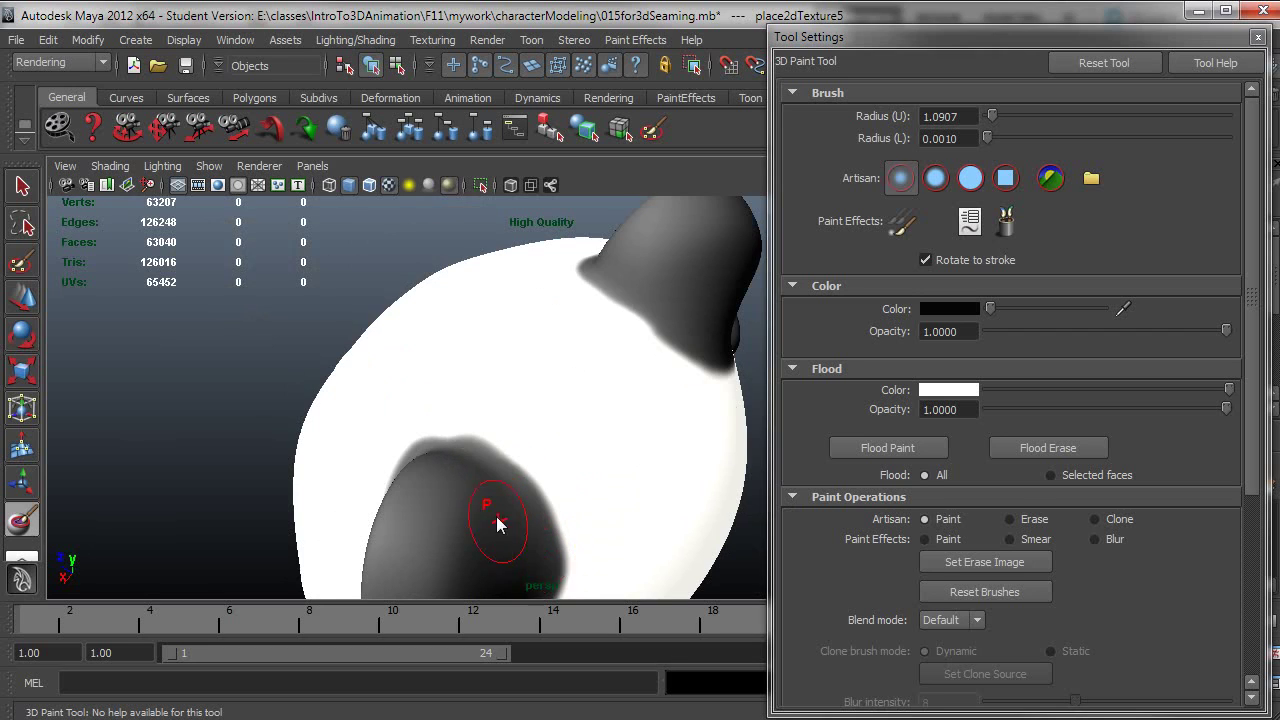
Step: Orbit around the ear and head to review the painted ear edges
left_click_drag(500, 523, 556, 494, "alt")
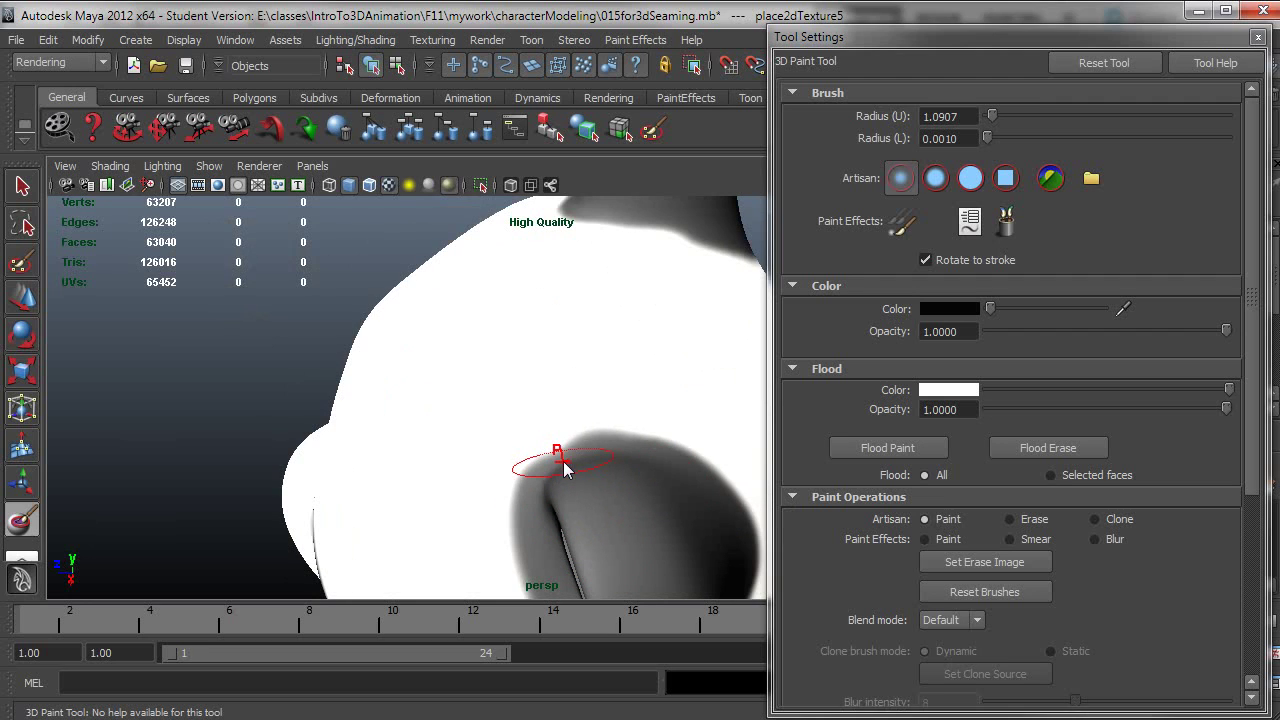
left_click_drag(563, 487, 575, 485, "alt")
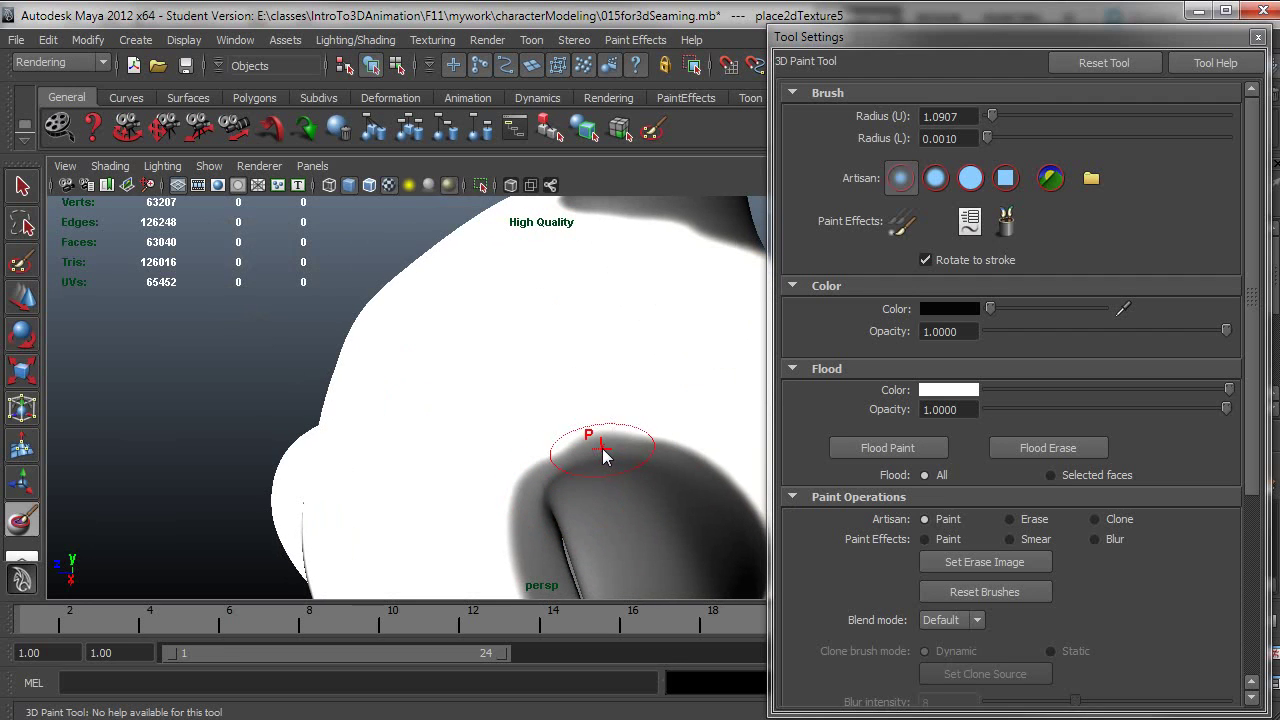
mouse_move(536, 481)
left_mouse_down("alt")
mouse_move(580, 452)
mouse_move(663, 503)
left_mouse_up("alt")
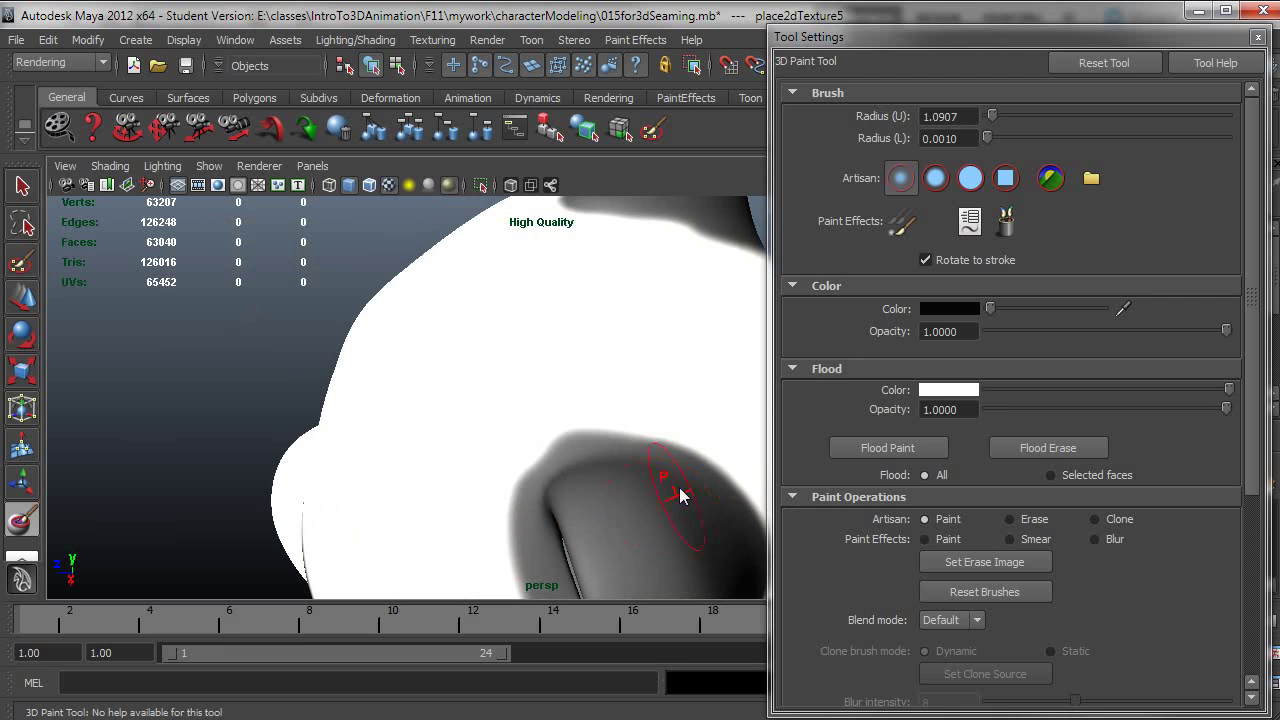
right_click_drag(680, 491, 386, 451, "alt")
left_click_drag(386, 451, 619, 540, "alt")
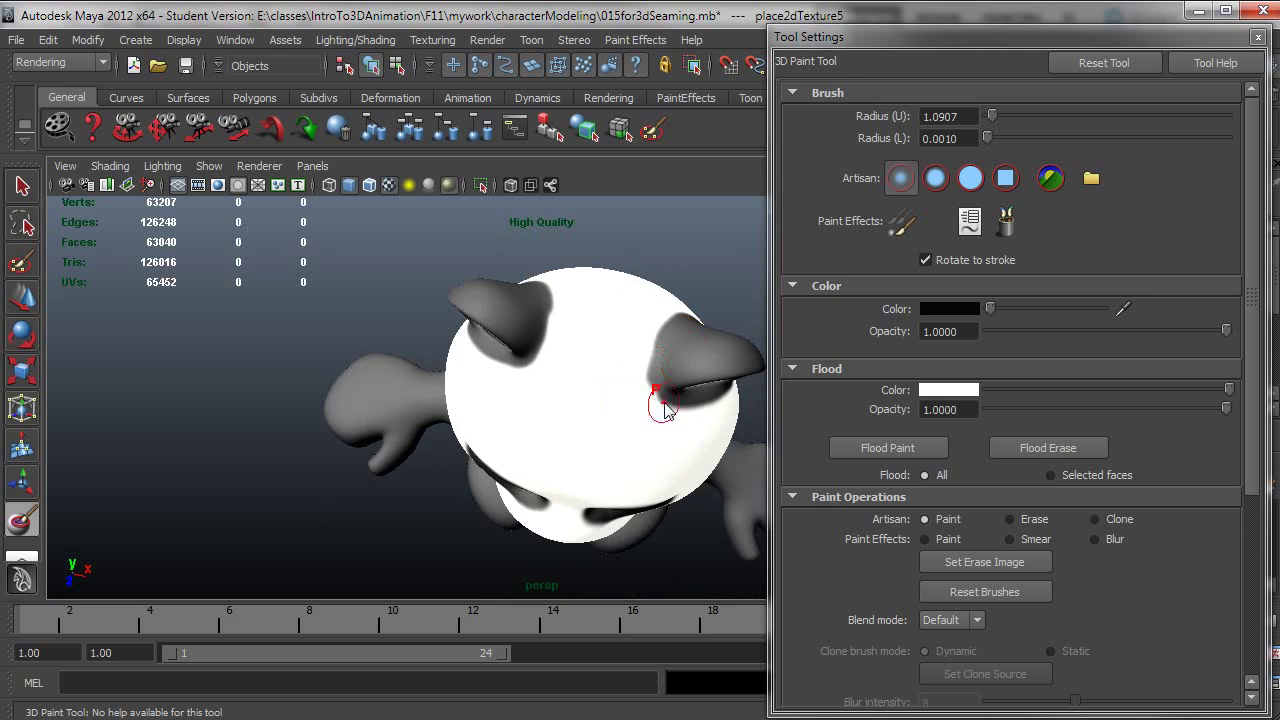
mouse_move(668, 425)
left_mouse_down("alt")
mouse_move(649, 366)
mouse_move(674, 343)
left_mouse_up("alt")
mouse_move(657, 400)
left_mouse_down("alt")
mouse_move(663, 449)
mouse_move(347, 353)
mouse_move(400, 392)
mouse_move(569, 410)
mouse_move(505, 440)
mouse_move(533, 371)
mouse_move(514, 471)
mouse_move(770, 464)
mouse_move(412, 452)
mouse_move(441, 481)
mouse_move(536, 474)
mouse_move(516, 469)
mouse_move(540, 462)
left_mouse_up("alt")
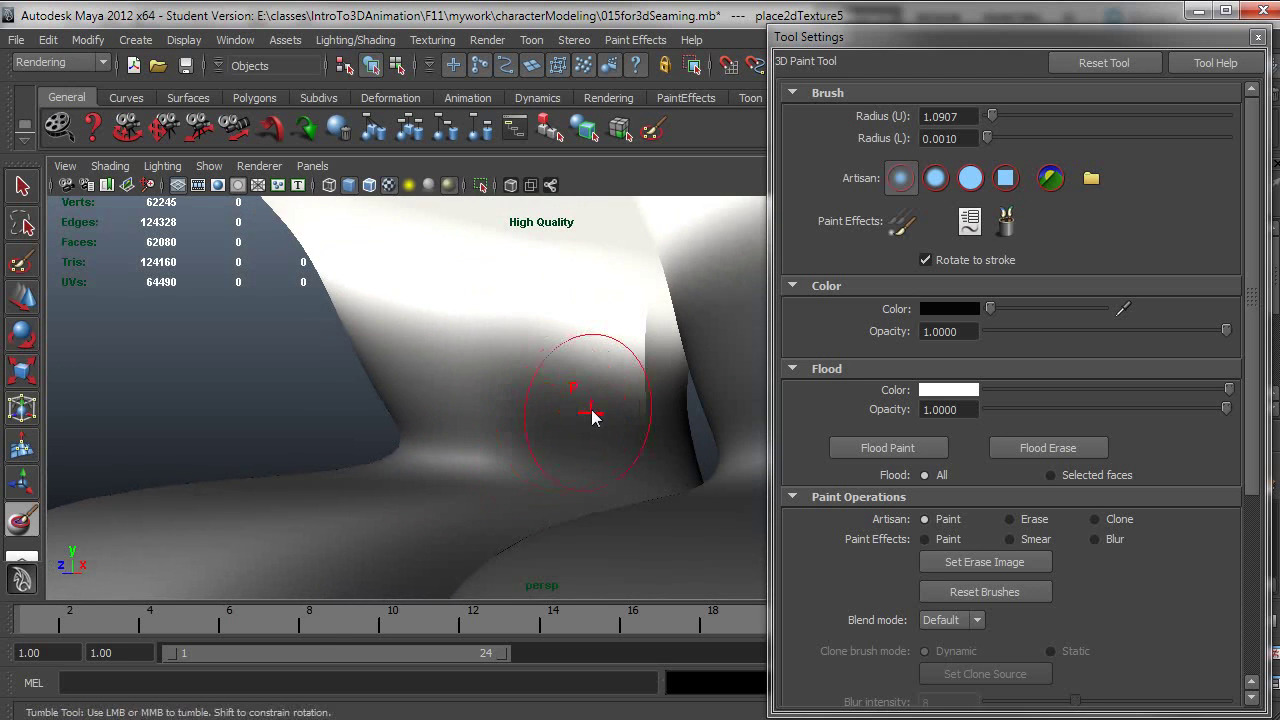
Step: Sample the near-white body colour as paint colour while orbiting the legs and boots
mouse_move(594, 417)
left_mouse_down("alt")
mouse_move(379, 402)
mouse_move(423, 394)
left_mouse_up("alt")
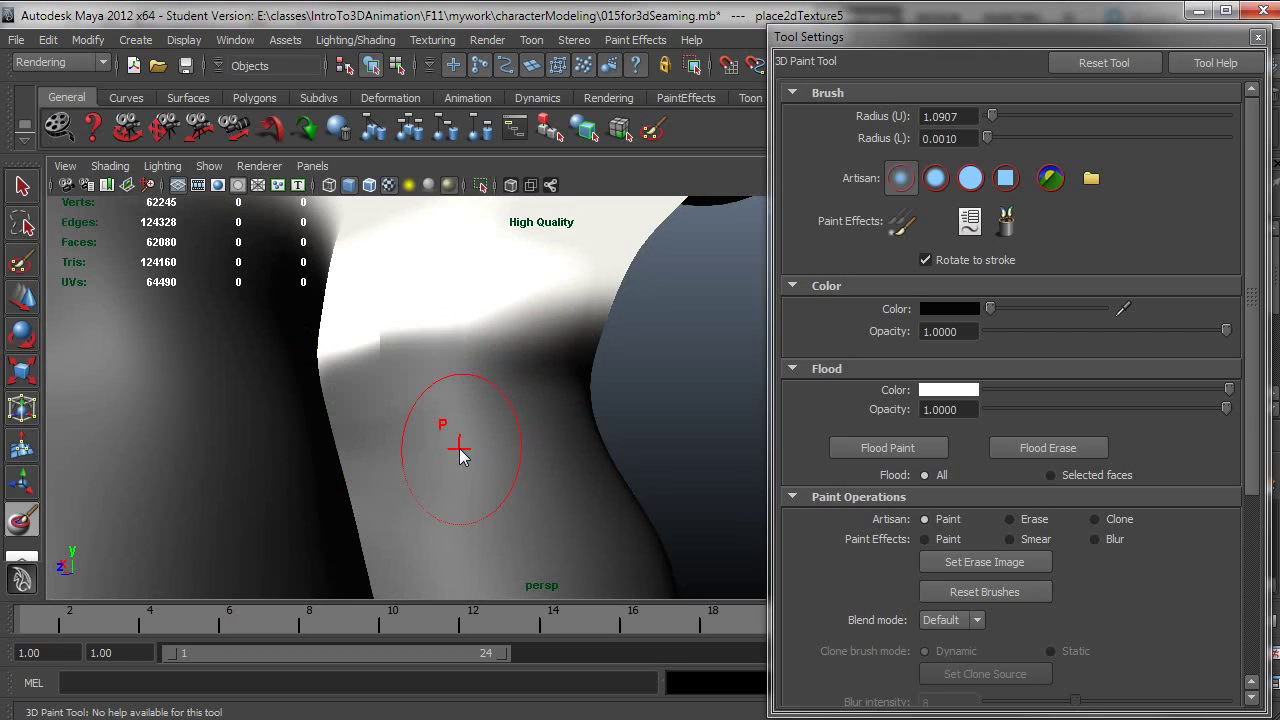
mouse_move(459, 450)
left_mouse_down("alt")
mouse_move(417, 451)
mouse_move(484, 430)
mouse_move(578, 431)
mouse_move(460, 415)
left_mouse_up("alt")
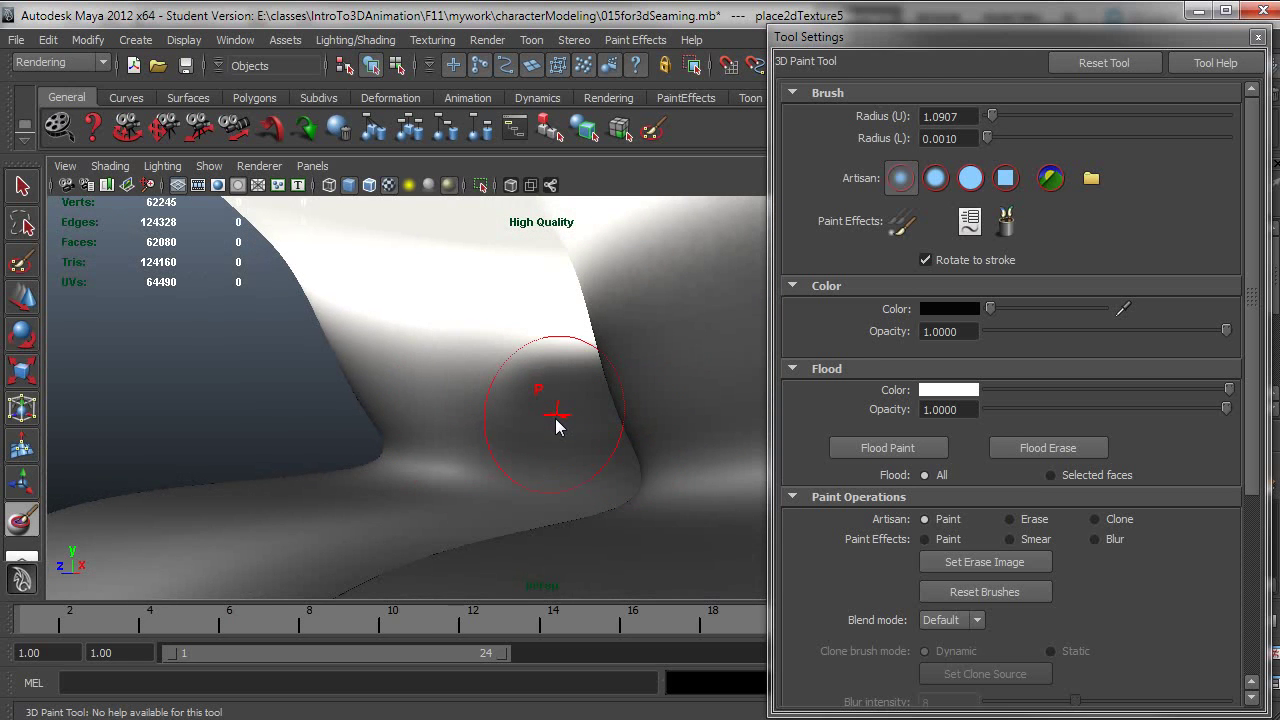
mouse_move(557, 423)
left_mouse_down("alt")
mouse_move(492, 441)
mouse_move(538, 449)
mouse_move(492, 442)
mouse_move(651, 464)
mouse_move(611, 443)
mouse_move(634, 468)
mouse_move(613, 467)
left_mouse_up("alt")
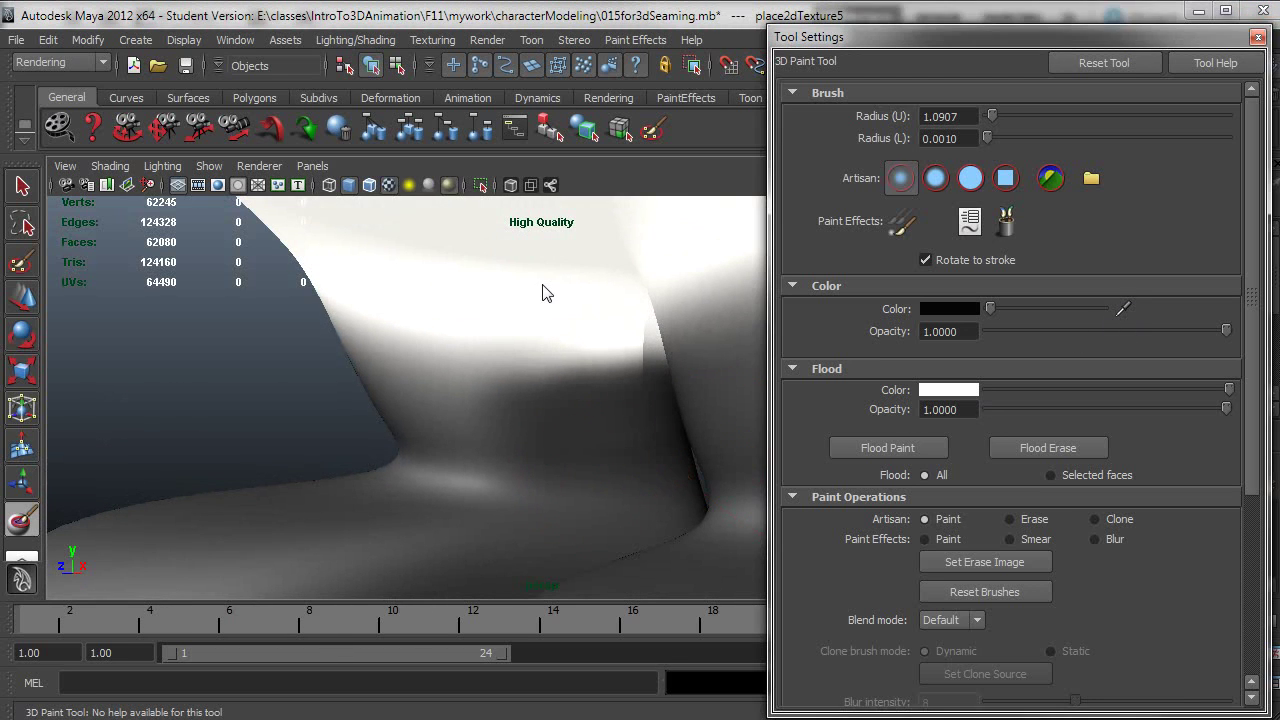
left_click(522, 308)
mouse_move(522, 308)
left_mouse_down("alt")
mouse_move(560, 349)
mouse_move(436, 343)
mouse_move(383, 360)
mouse_move(474, 391)
mouse_move(241, 376)
mouse_move(629, 397)
left_mouse_up("alt")
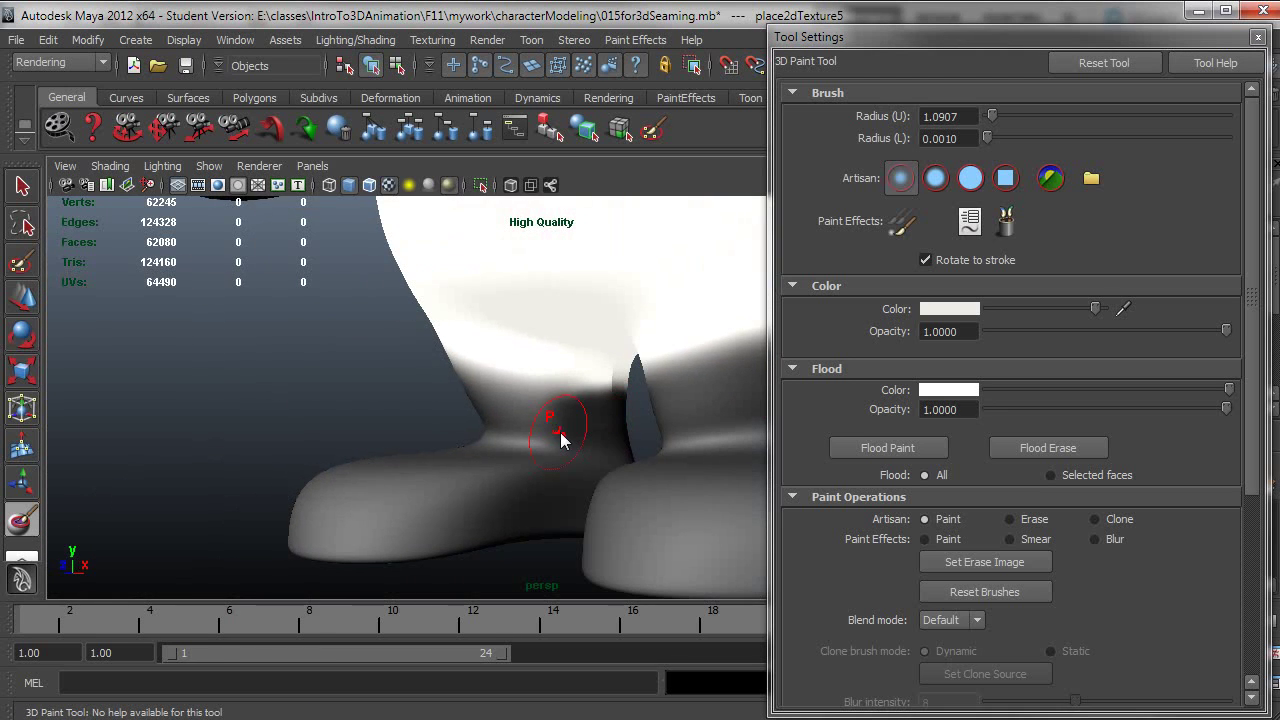
left_click_drag(560, 434, 567, 430, "alt")
mouse_move(459, 490)
left_mouse_down("alt")
mouse_move(471, 525)
mouse_move(476, 497)
left_mouse_up("alt")
Step: Isolate the boot's faces with Ctrl+1, then reselect the whole bear object
key("q")
left_click(475, 495)
right_click_drag(492, 497, 491, 548)
left_click_drag(216, 367, 585, 428)
key("ctrl+1")
left_click(711, 432)
scroll(650, 432, "up", 4)
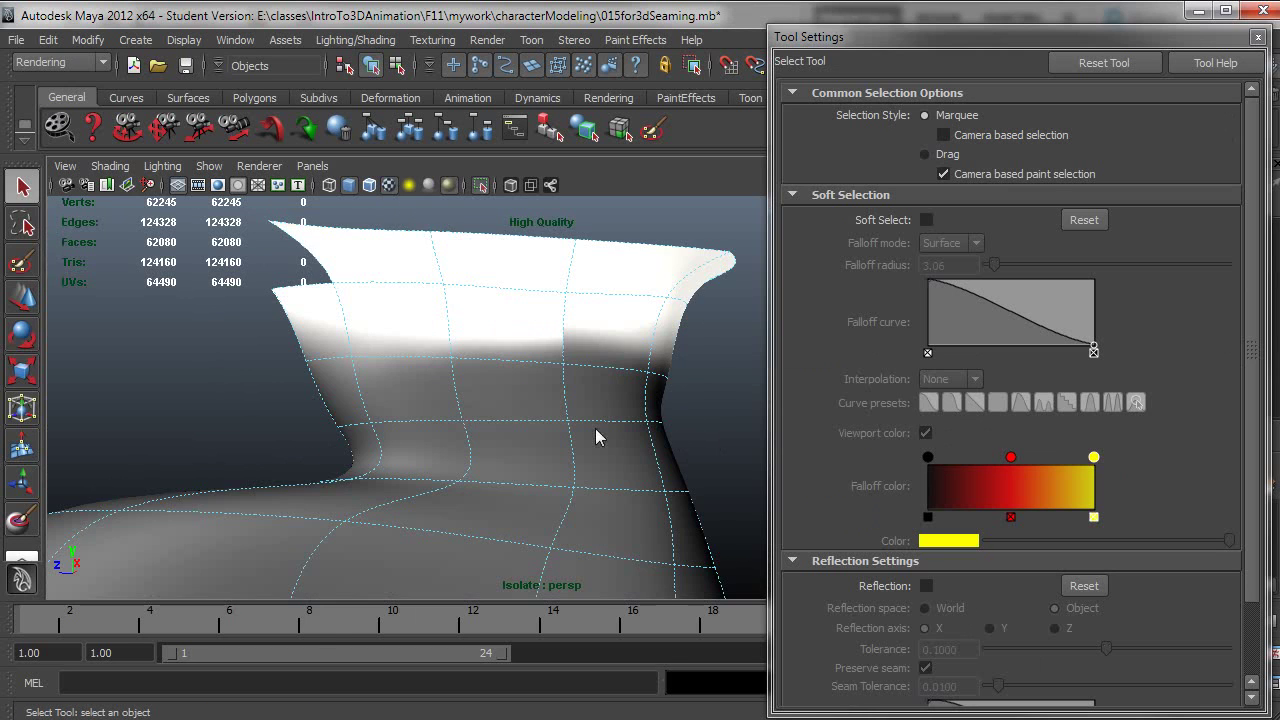
left_click_drag(545, 440, 506, 460, "alt")
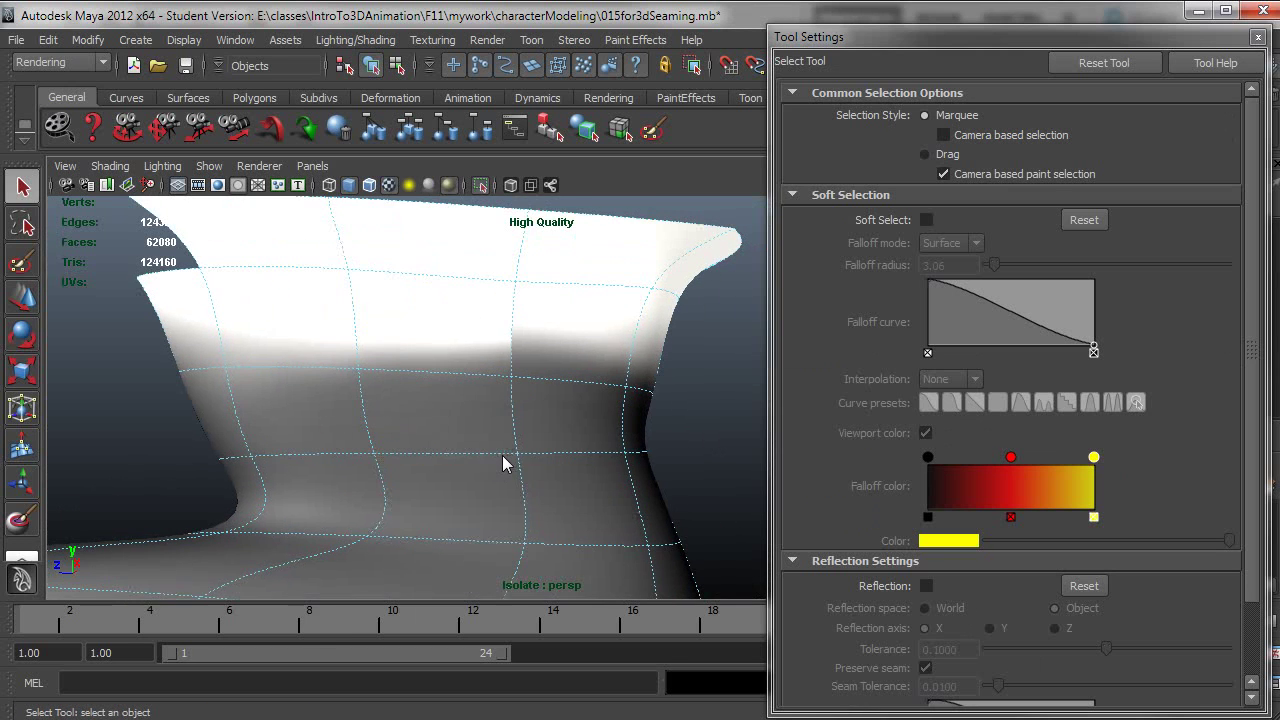
left_click(517, 390)
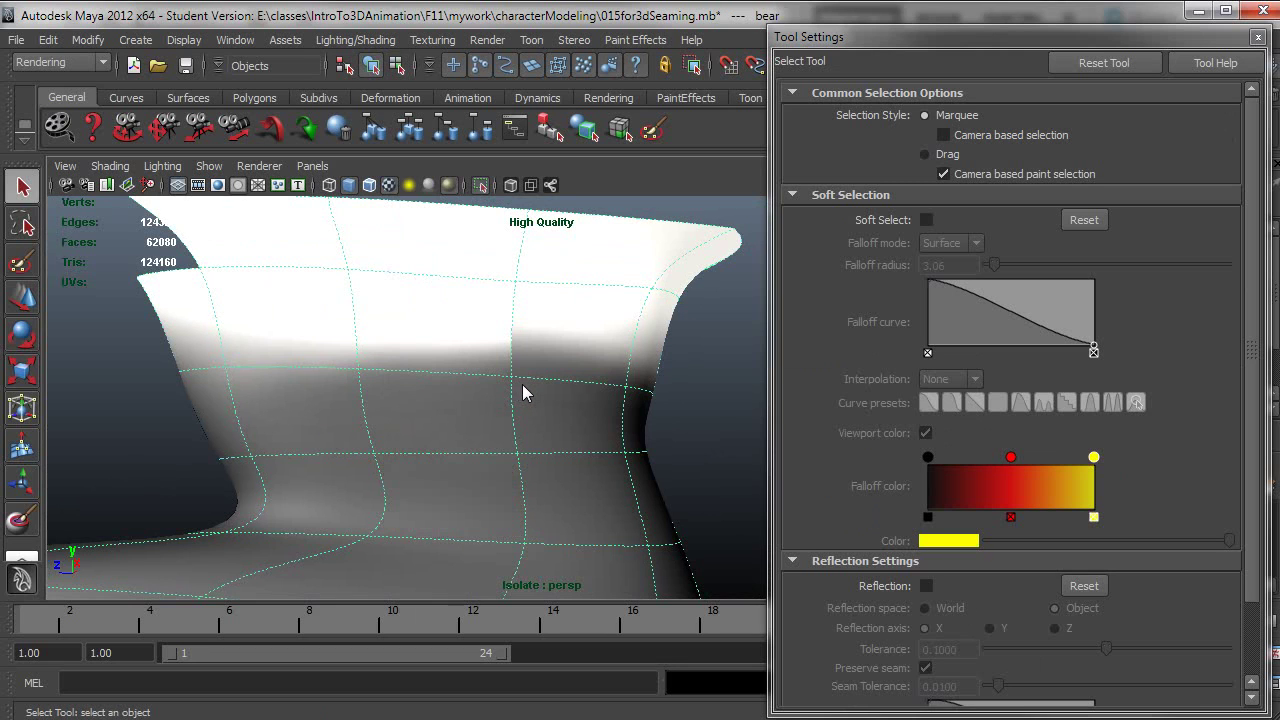
Step: Return to 3D painting and orbit close to the boot's narrow neck
key("y")
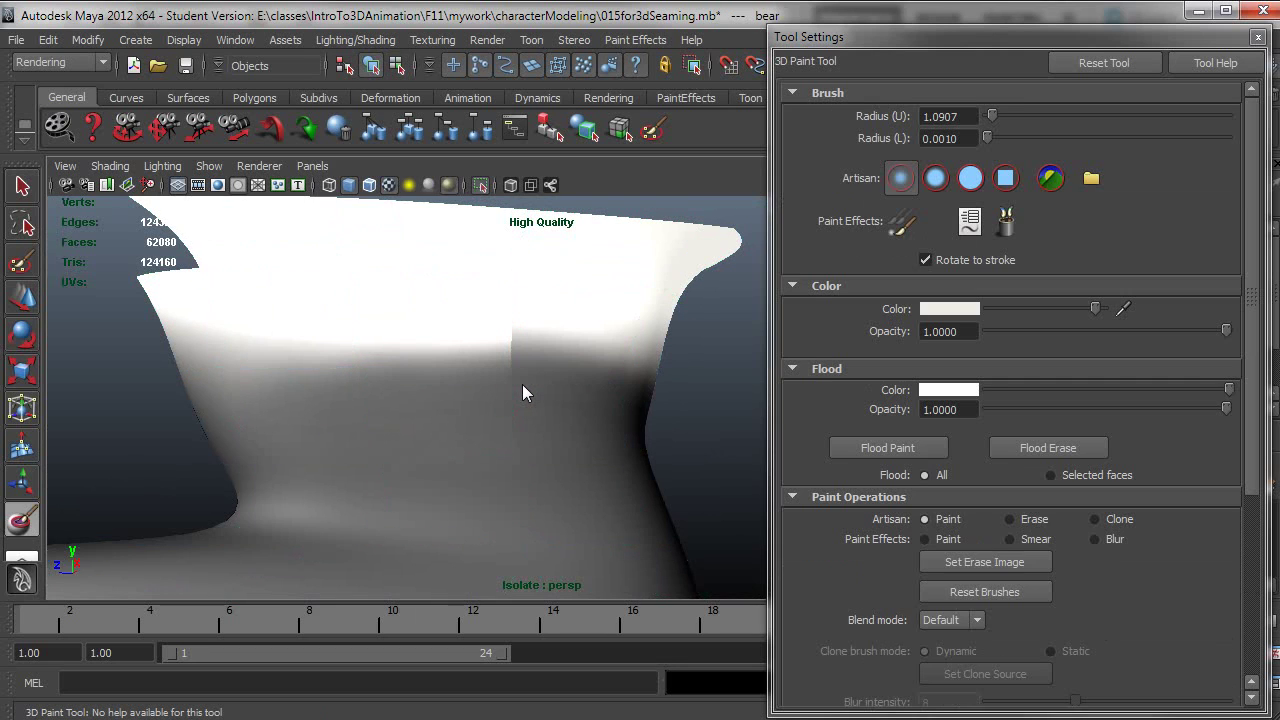
mouse_move(505, 397)
left_mouse_down("alt")
mouse_move(466, 409)
mouse_move(530, 395)
left_mouse_up("alt")
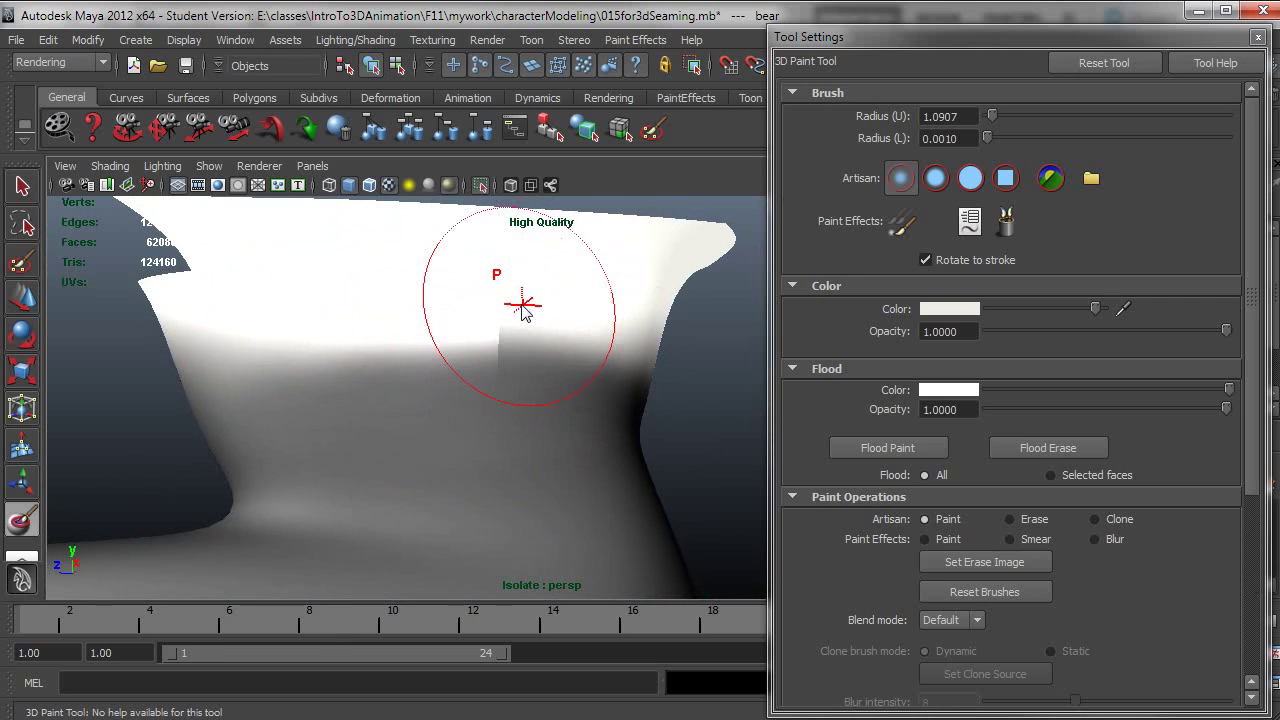
left_click_drag(506, 277, 514, 309, "alt")
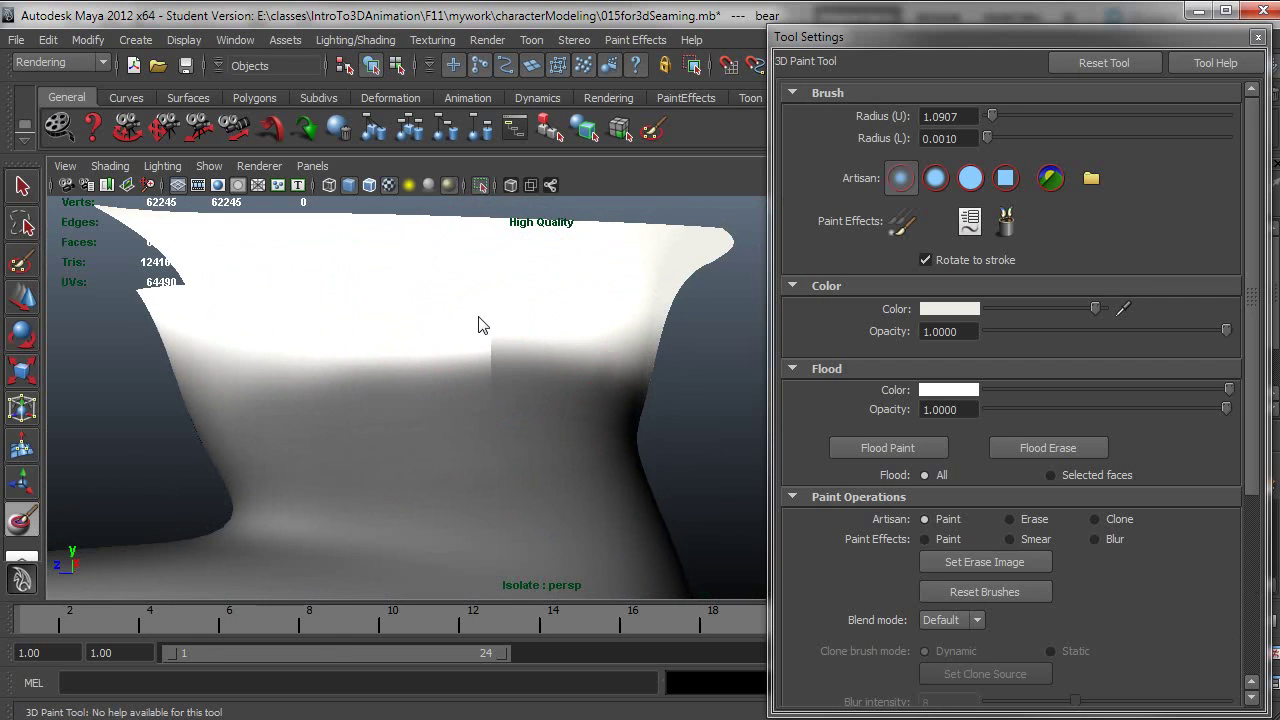
mouse_move(431, 326)
left_mouse_down("alt")
mouse_move(375, 322)
mouse_move(386, 320)
left_mouse_up("alt")
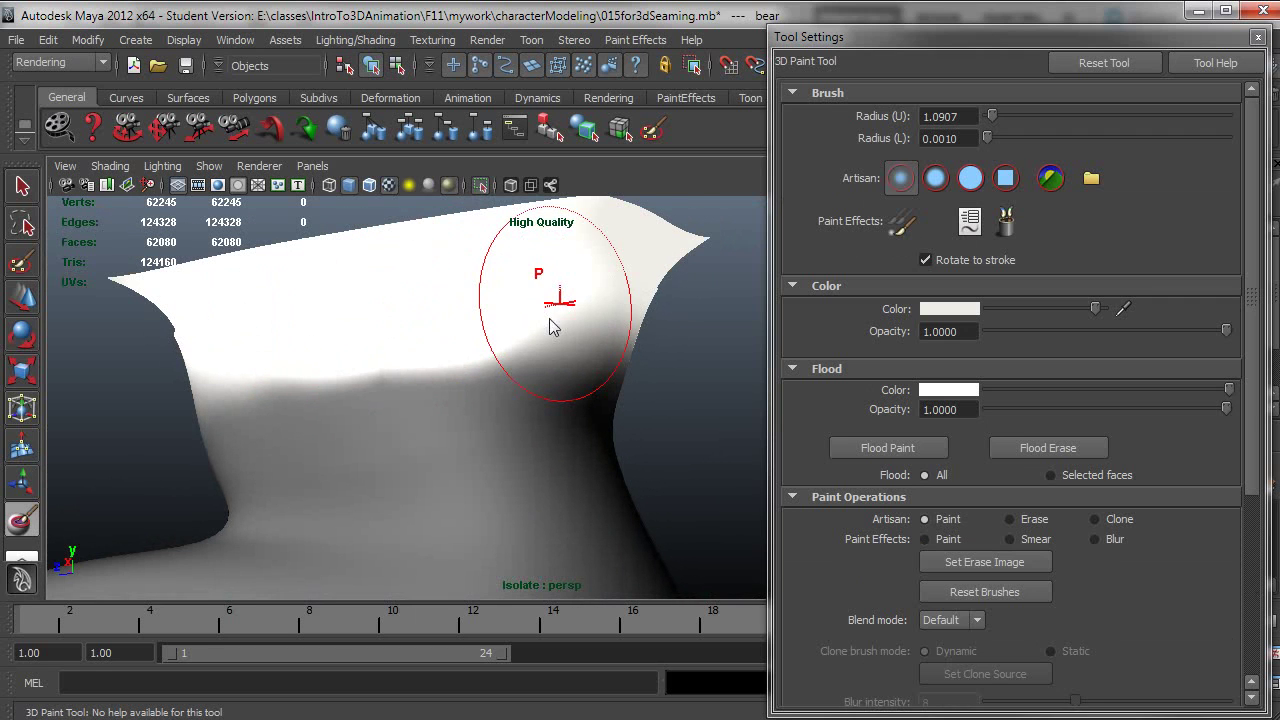
mouse_move(537, 314)
left_mouse_down("alt")
mouse_move(352, 315)
mouse_move(640, 290)
mouse_move(583, 299)
left_mouse_up("alt")
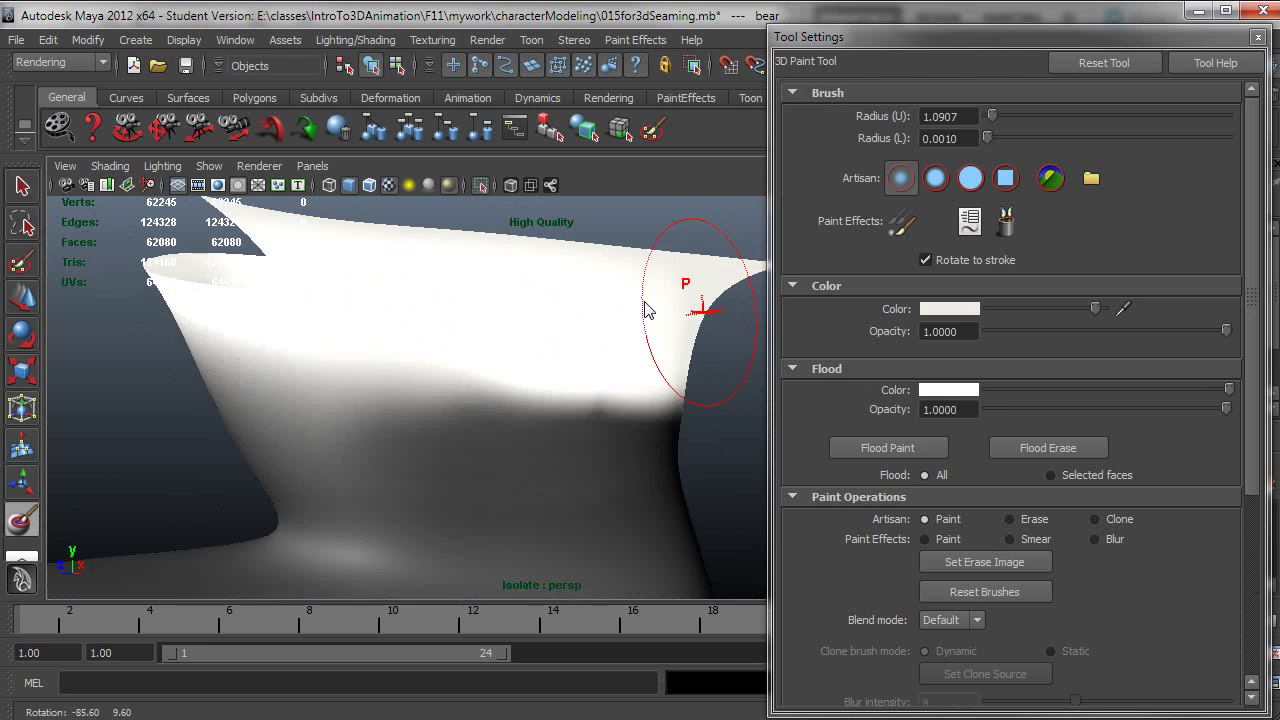
right_click_drag(645, 310, 357, 320, "alt")
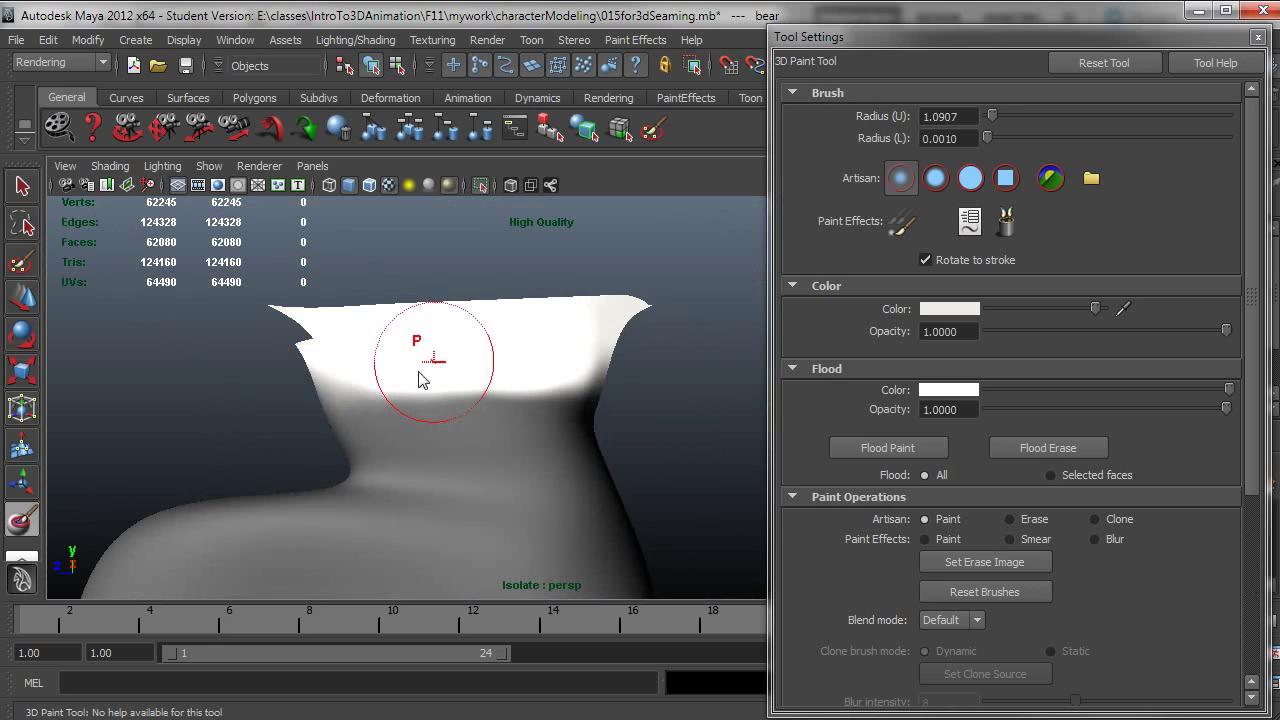
mouse_move(420, 343)
right_mouse_down("alt")
mouse_move(343, 366)
mouse_move(457, 423)
right_mouse_up("alt")
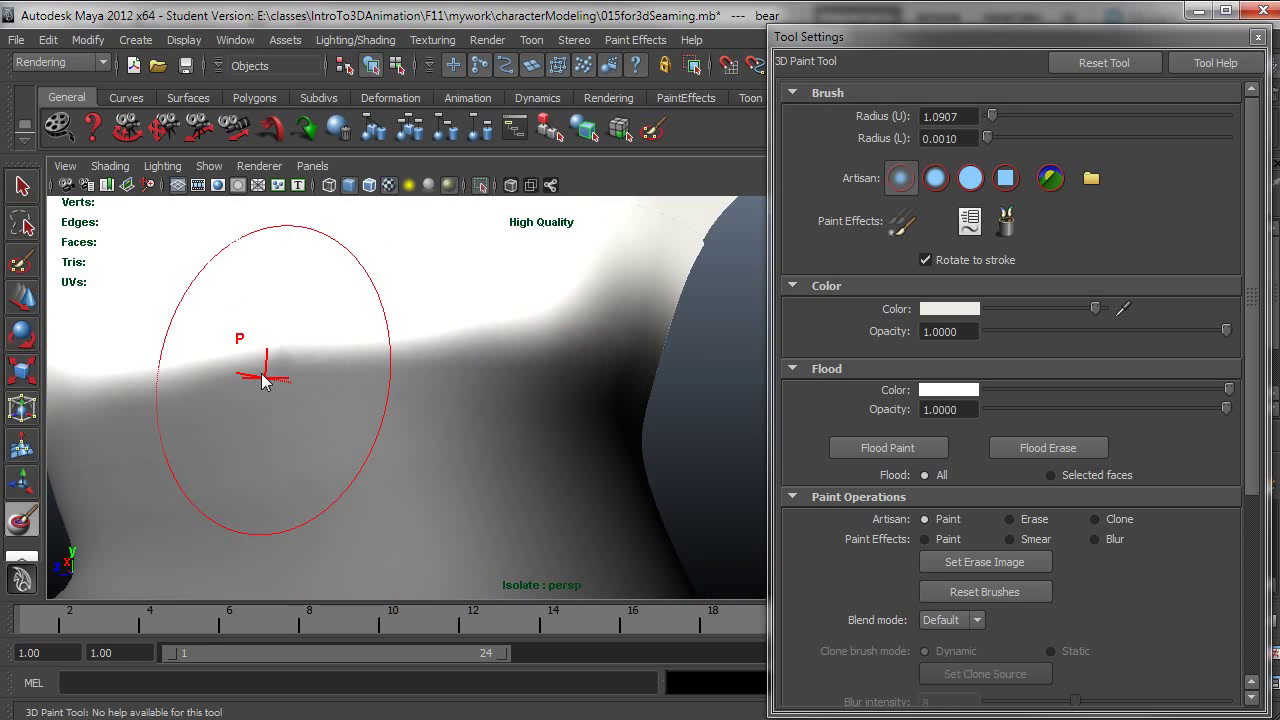
Step: Sample black from the model as paint colour and pull back to the whole boot
left_click(1123, 310)
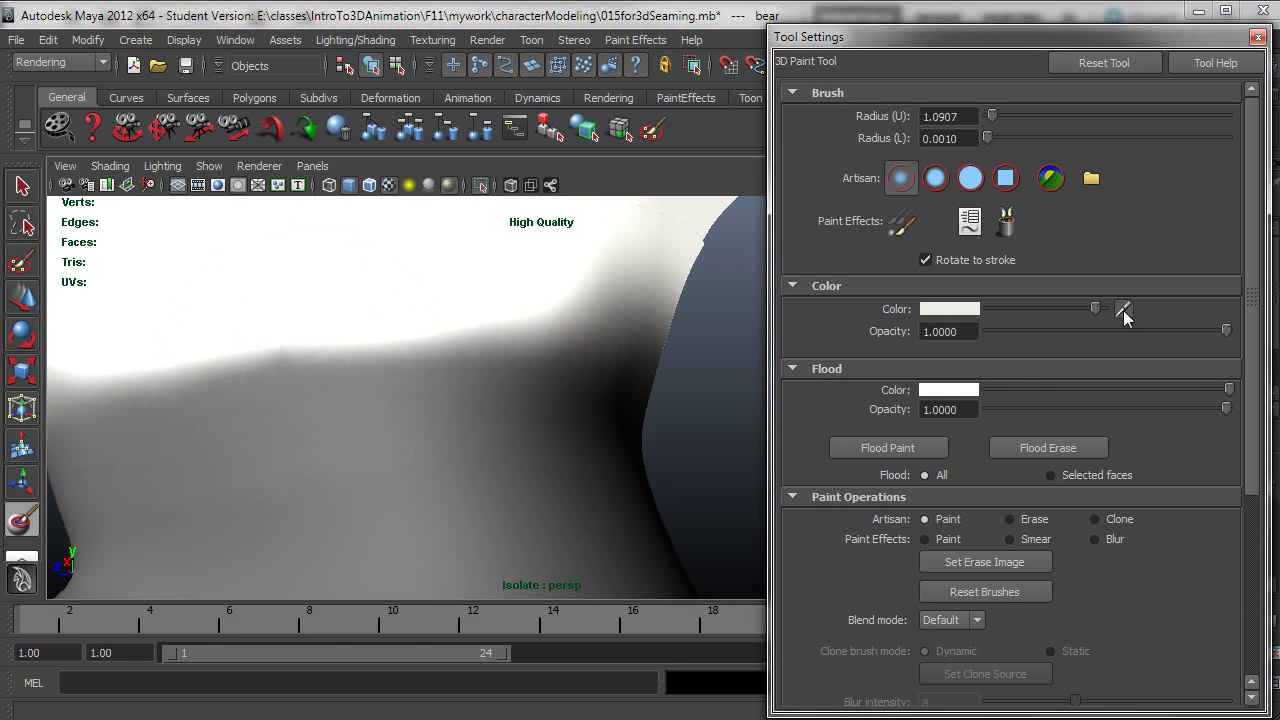
left_click(518, 518)
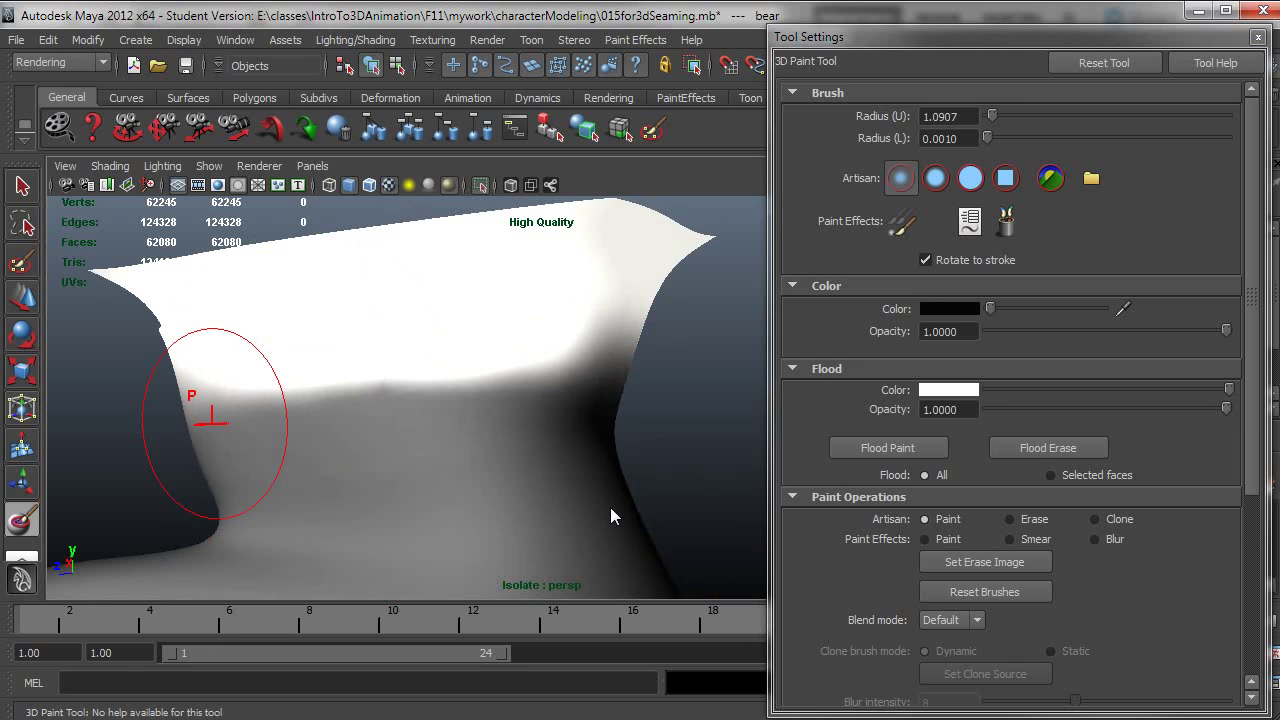
left_click_drag(447, 508, 587, 503, "alt")
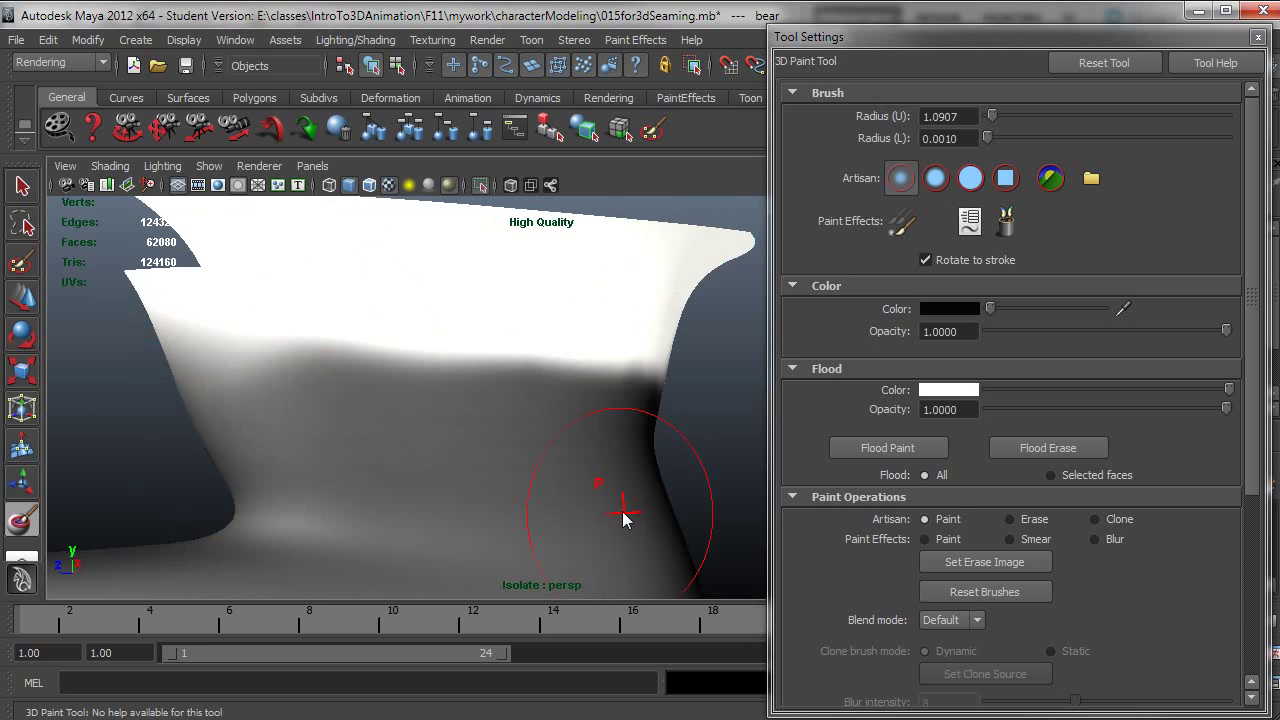
scroll(329, 457, "down", 5)
mouse_move(329, 457)
left_mouse_down("alt")
mouse_move(287, 362)
mouse_move(537, 440)
left_mouse_up("alt")
Step: Leave painting, show the whole panda again and tumble around its body in an enlarged view
key("q")
right_click_drag(537, 440, 360, 420, "alt")
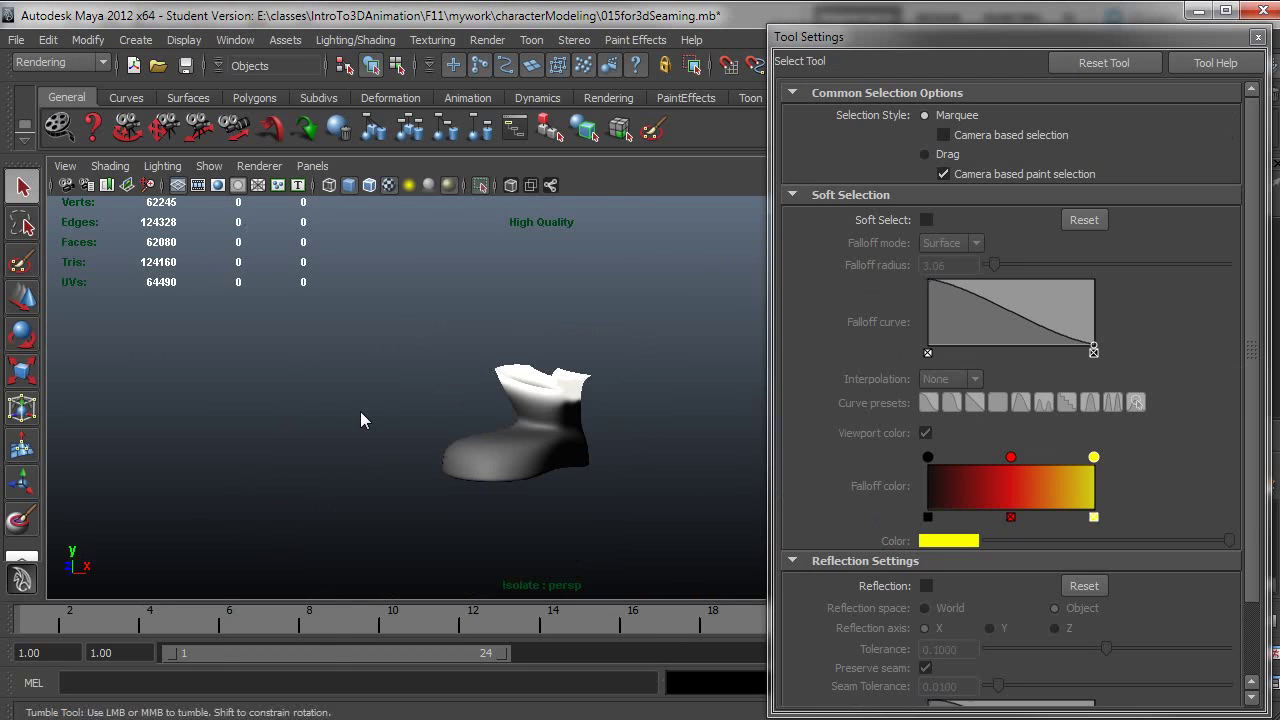
key("ctrl+1")
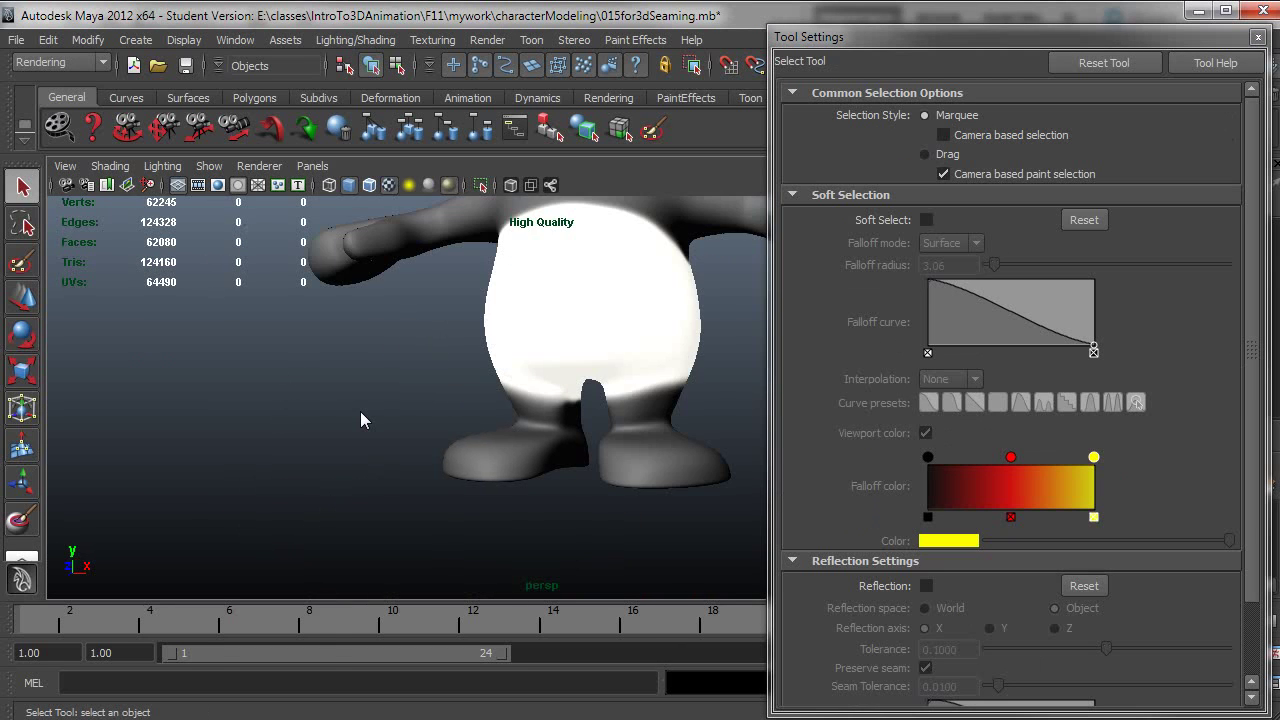
left_click_drag(360, 411, 393, 494, "alt")
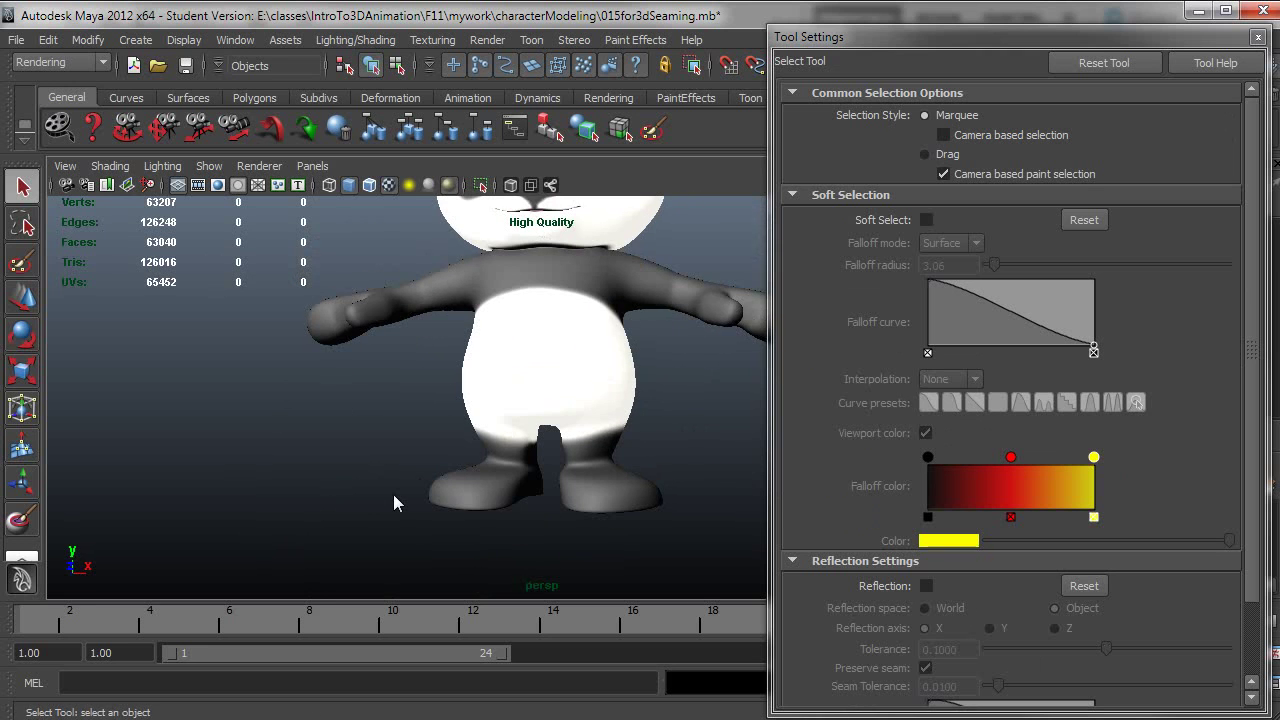
key("ctrl+space")
left_click_drag(520, 509, 626, 520, "alt")
scroll(626, 520, "up", 10)
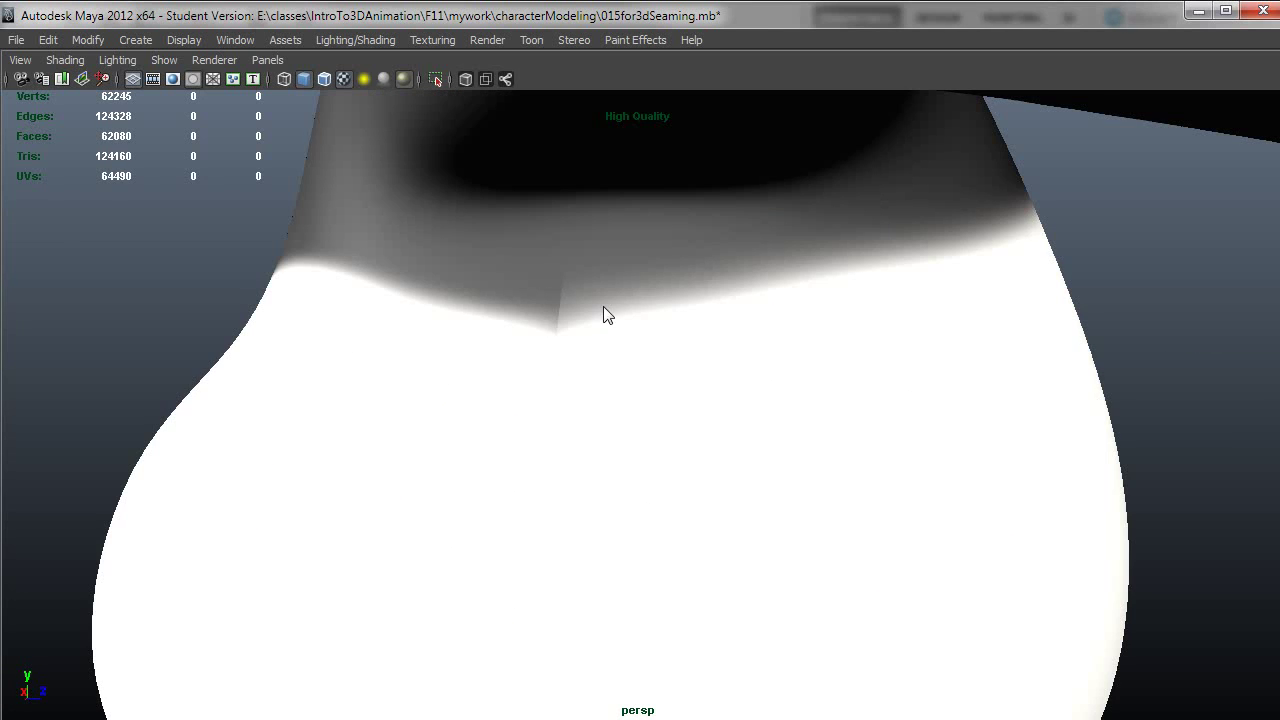
left_click_drag(617, 331, 762, 390, "alt")
Step: Select the panda mesh and reframe it to compare the seams with its UV layout
left_click(777, 368)
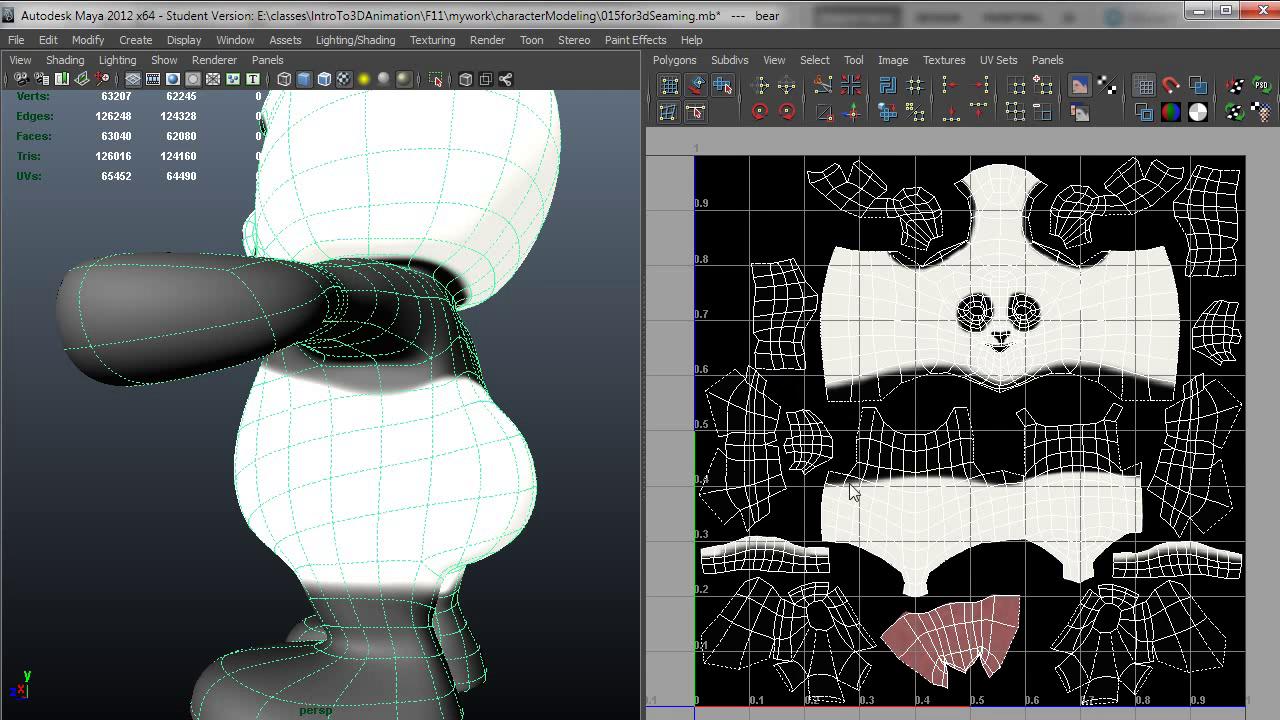
scroll(1083, 506, "up", 4)
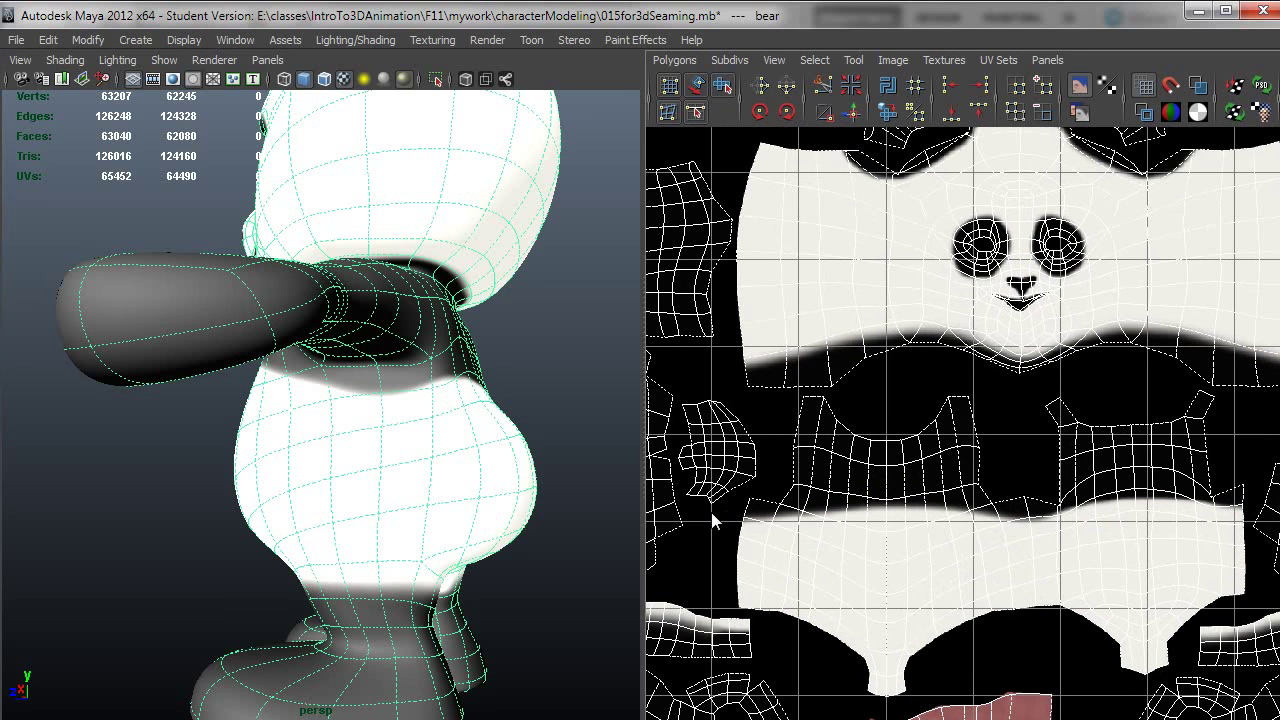
left_click_drag(509, 480, 514, 271, "alt")
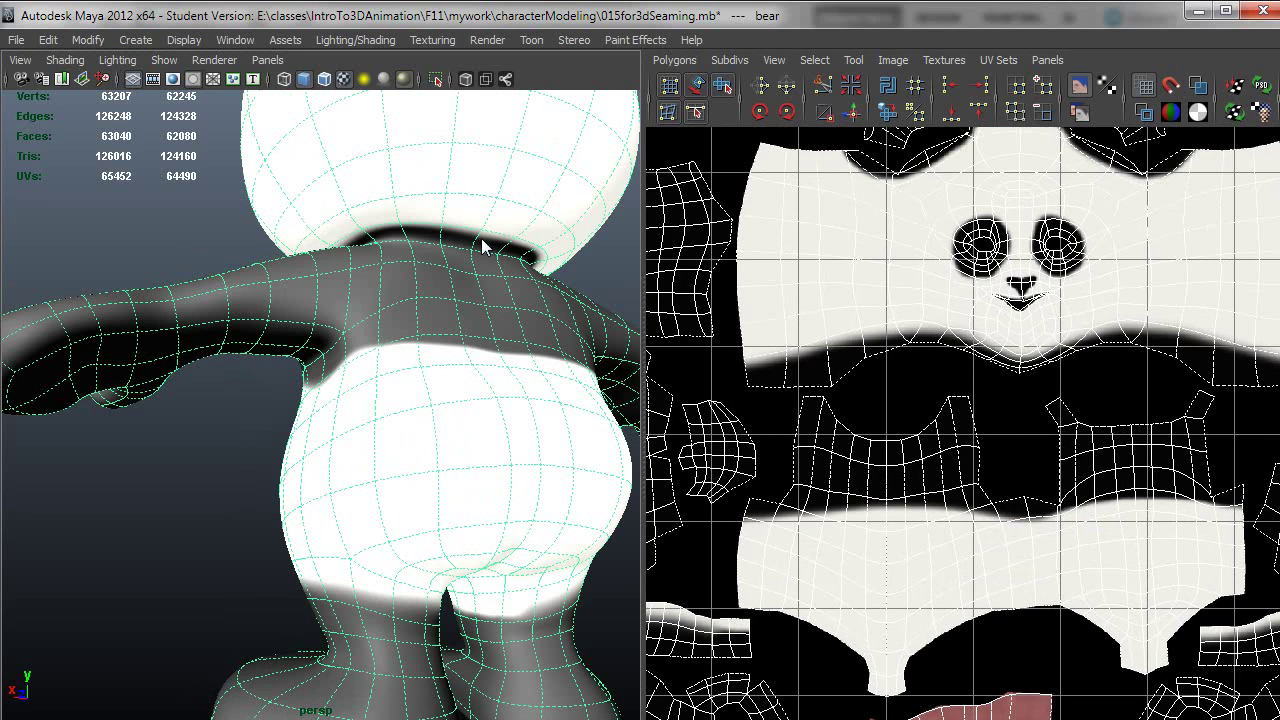
left_click(217, 506)
key("a")
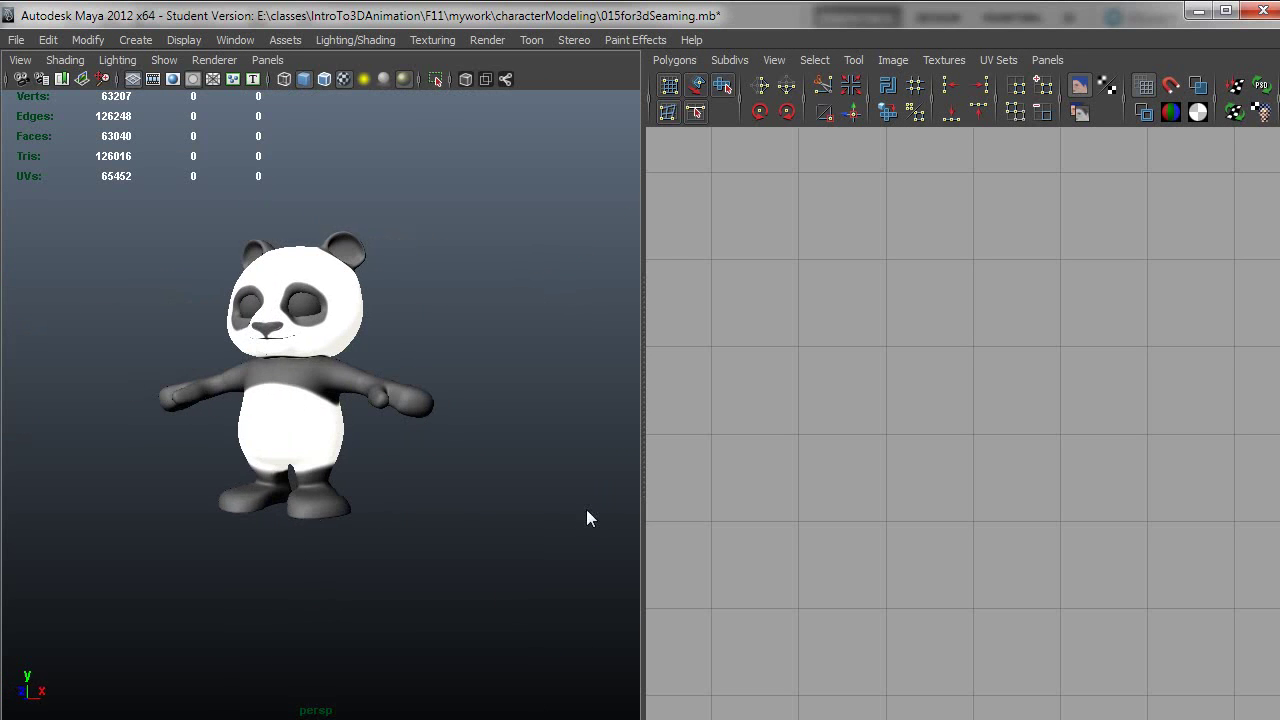
right_click_drag(311, 516, 474, 570, "alt")
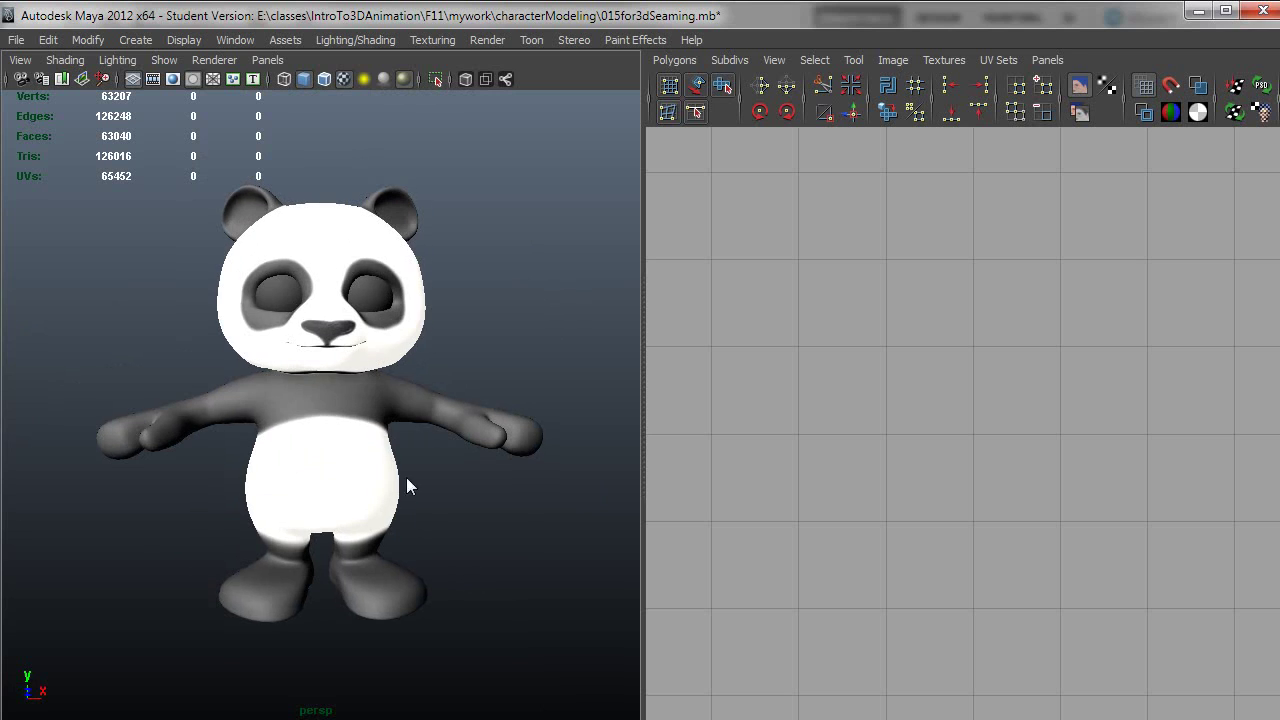
right_click_drag(406, 477, 421, 503, "alt")
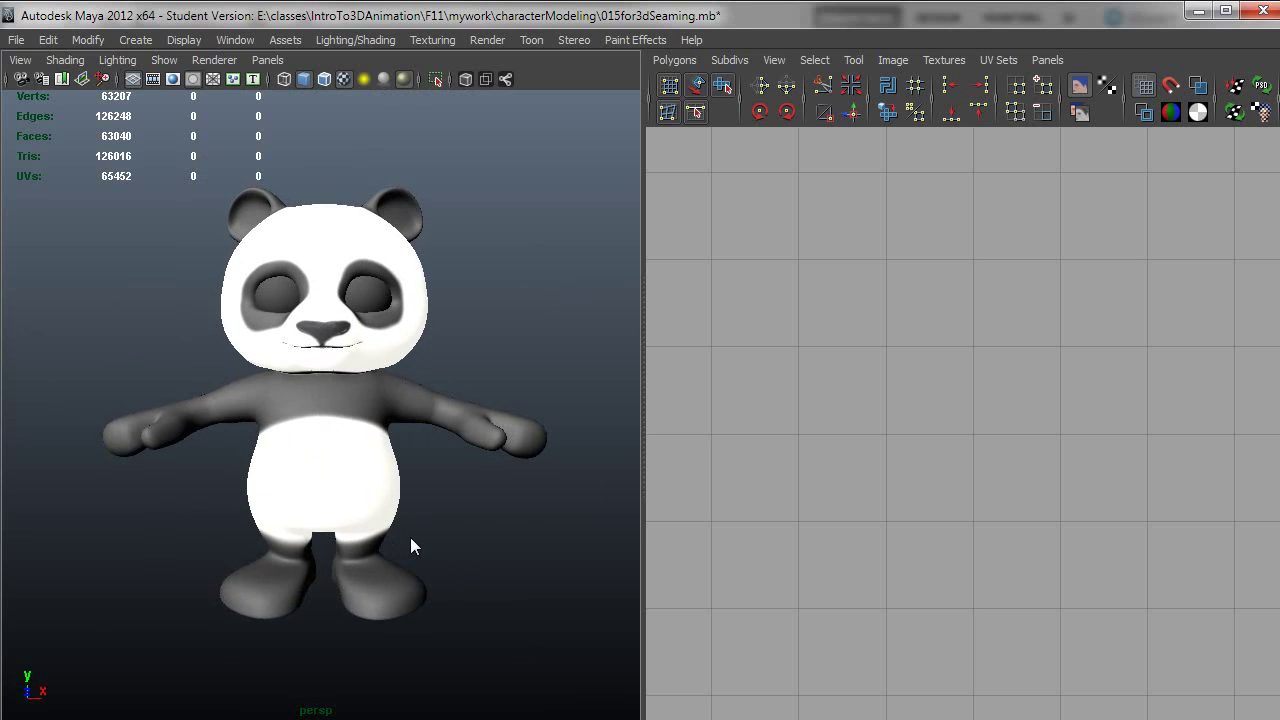
middle_click_drag(410, 537, 451, 580, "alt")
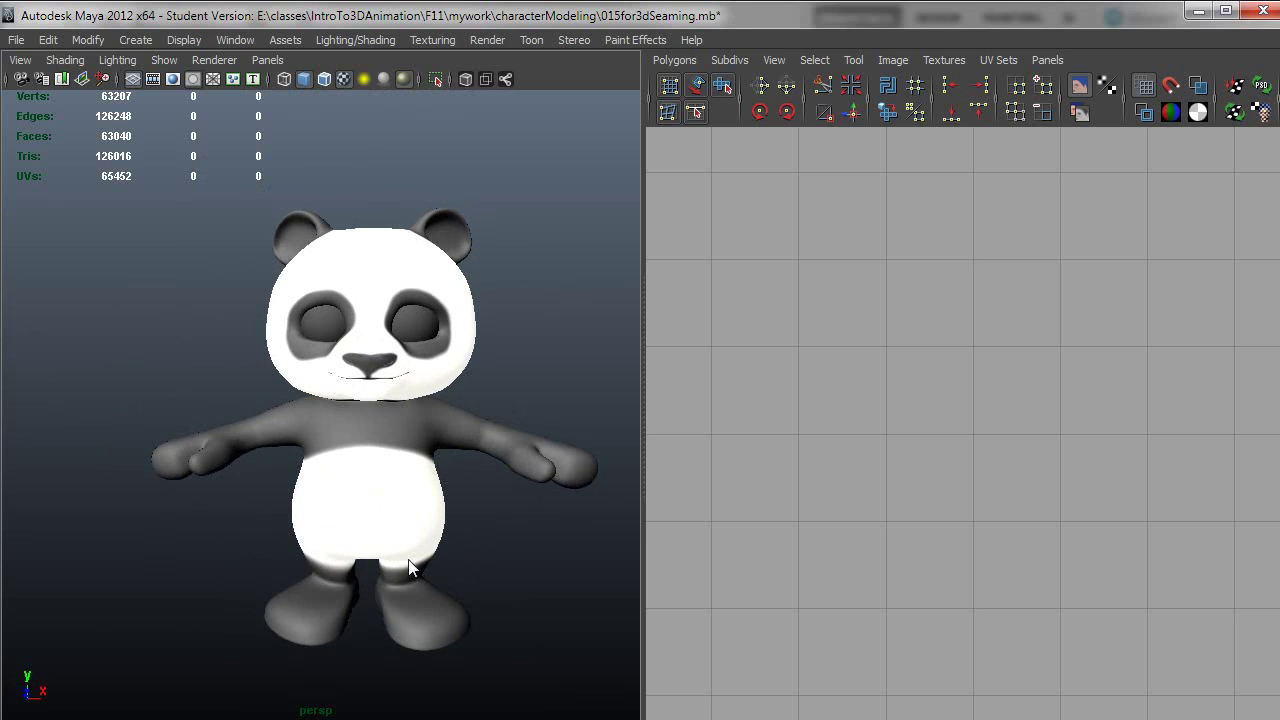
left_click_drag(409, 560, 453, 540, "alt")
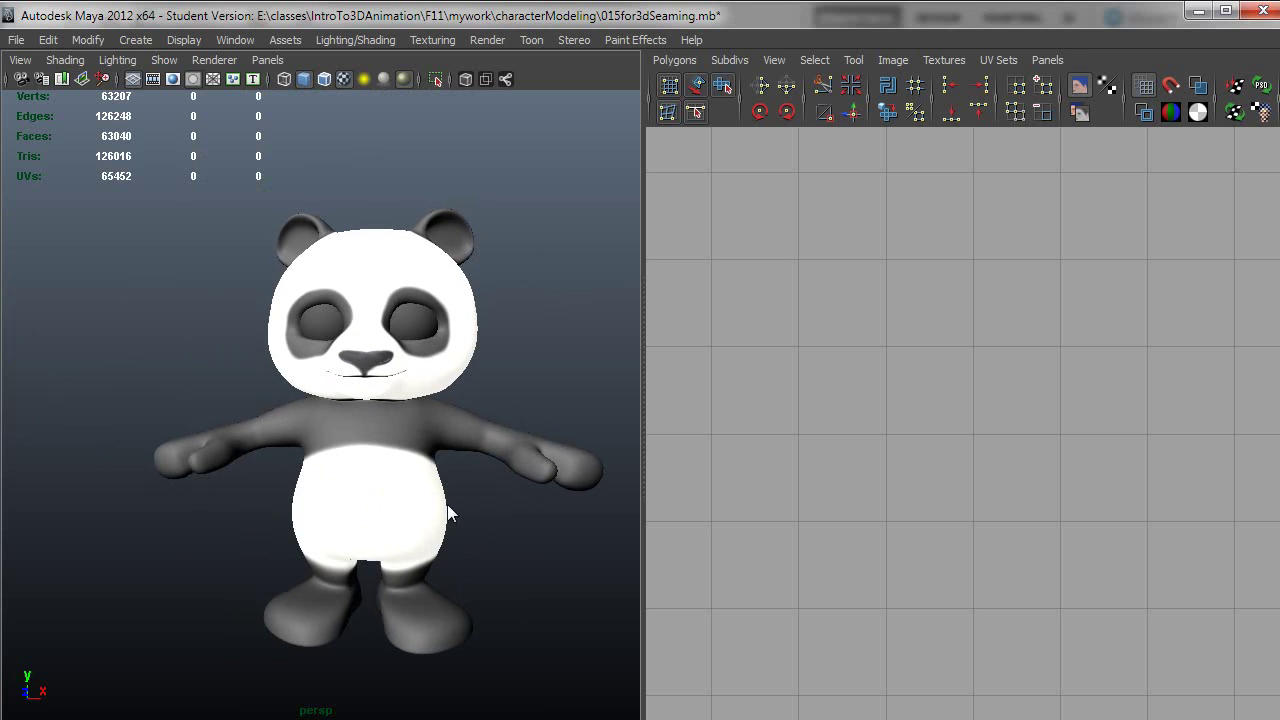
left_click(432, 502)
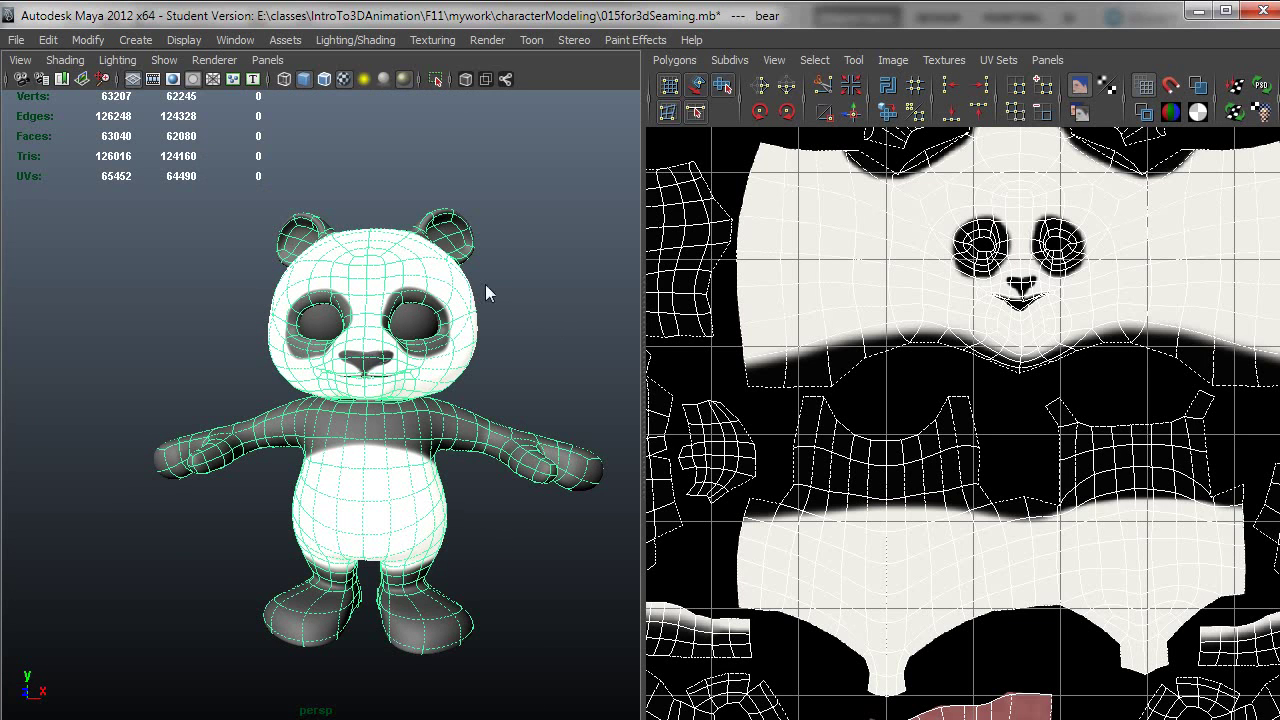
Step: Activate the 3D Paint Tool, then save 015for3dSeaming.mb past the Student Version warning
left_click(432, 40)
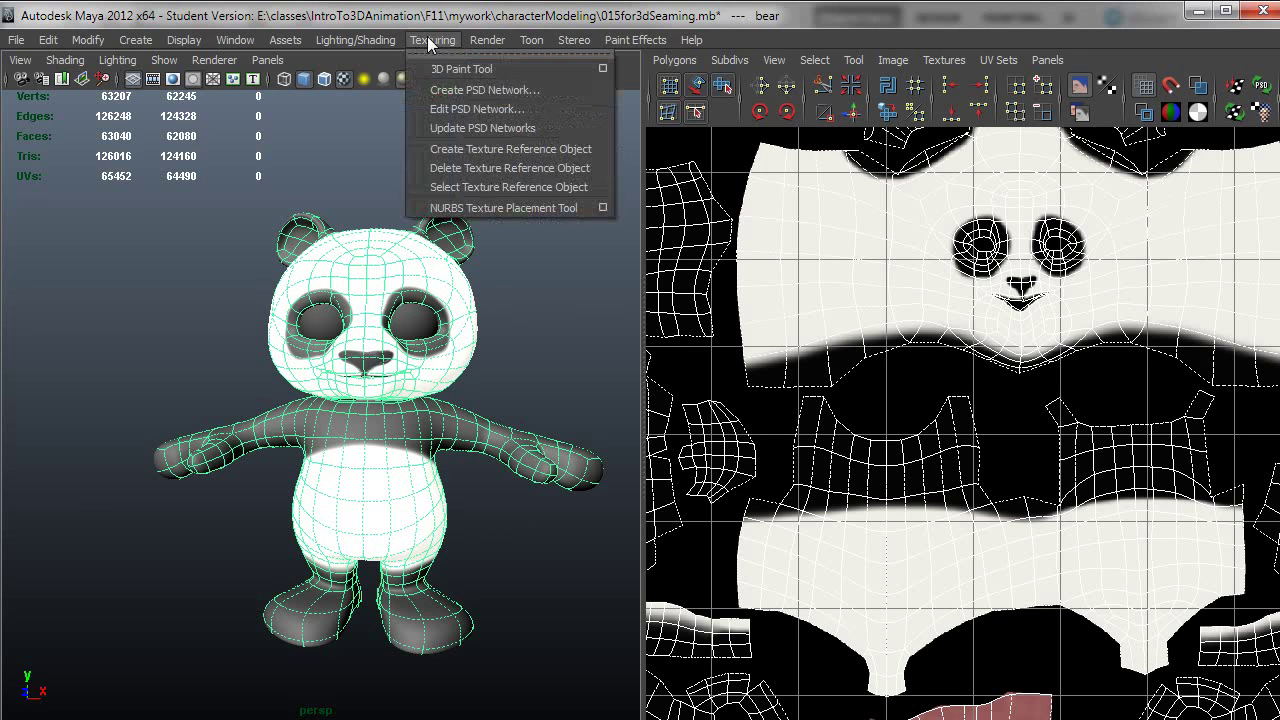
left_click(608, 71)
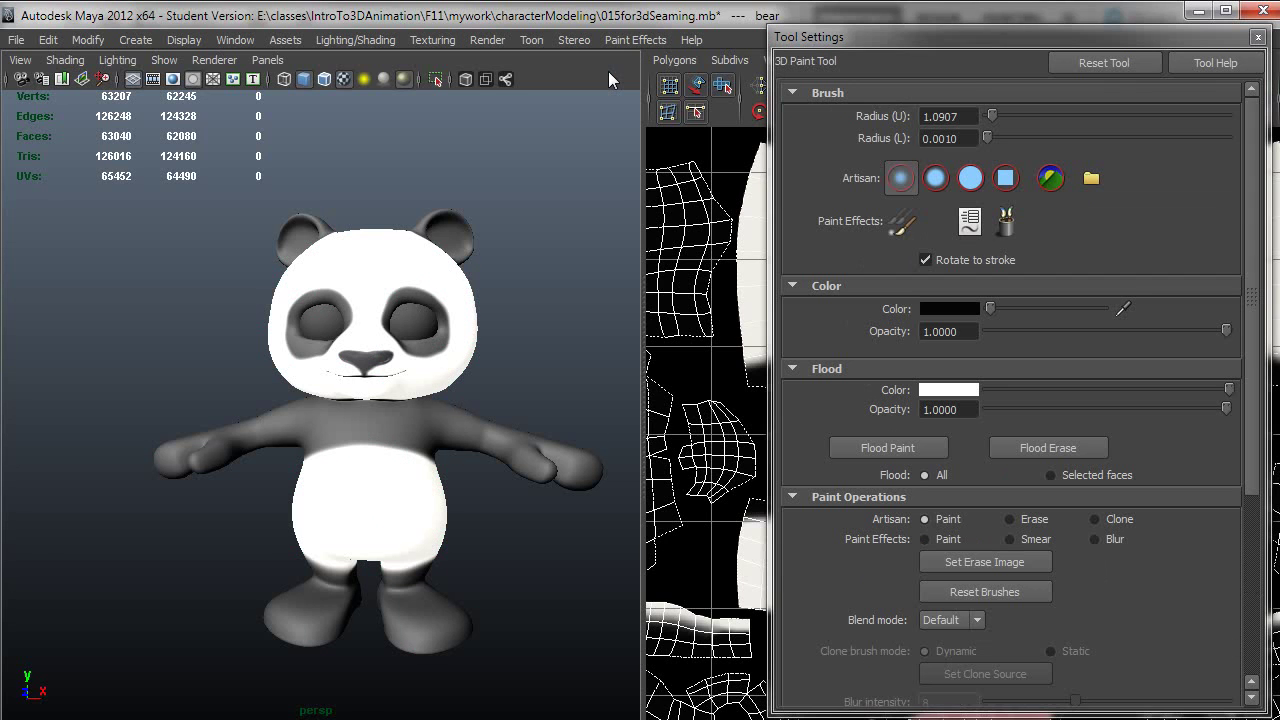
left_click(16, 40)
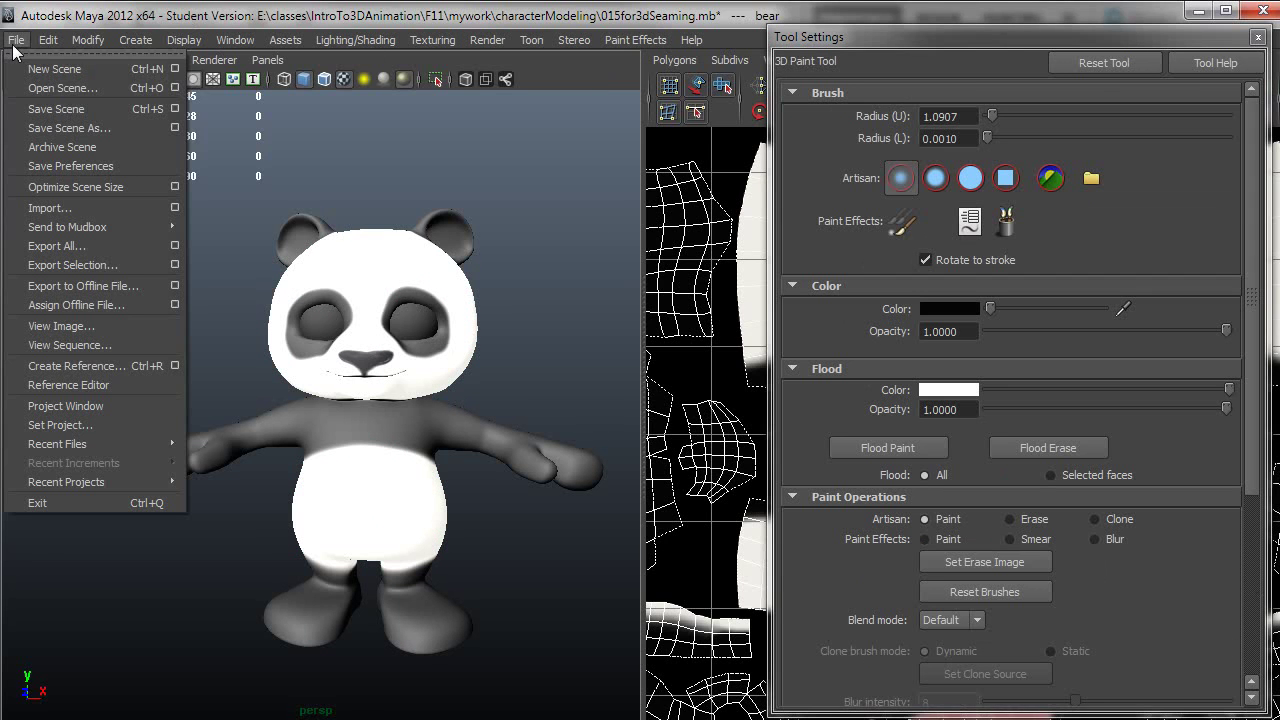
left_click(49, 109)
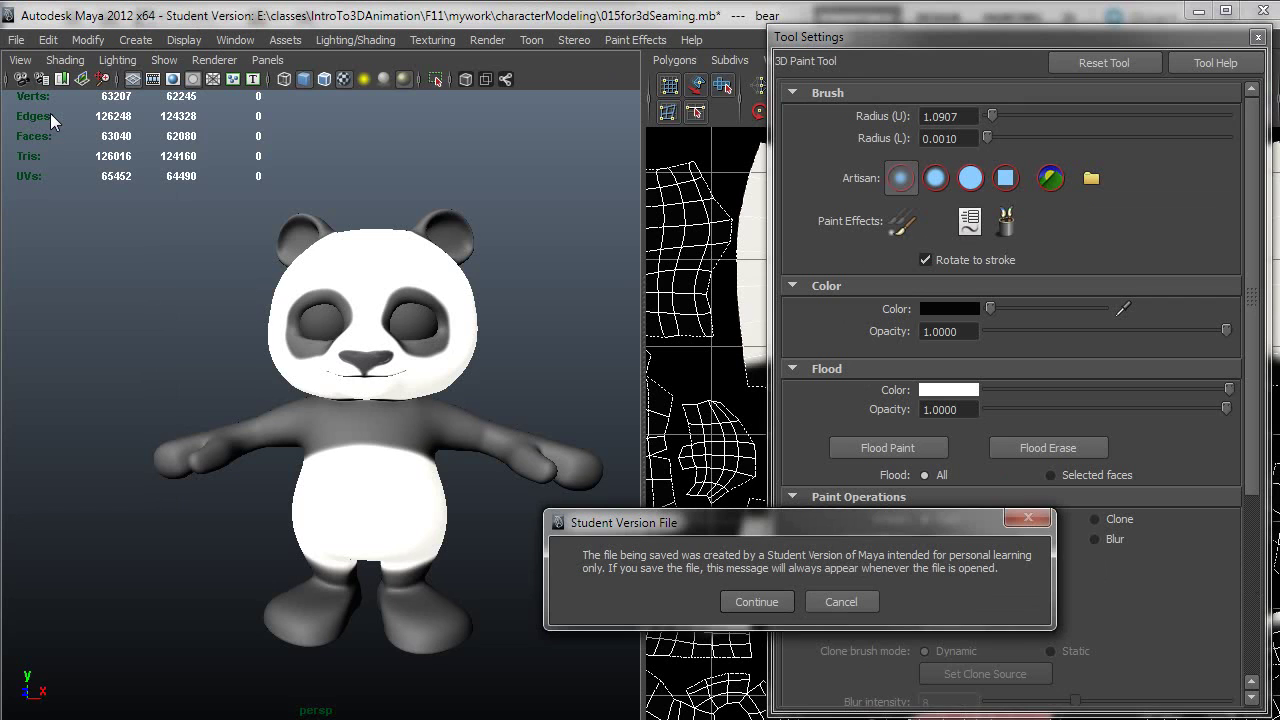
left_click(755, 601)
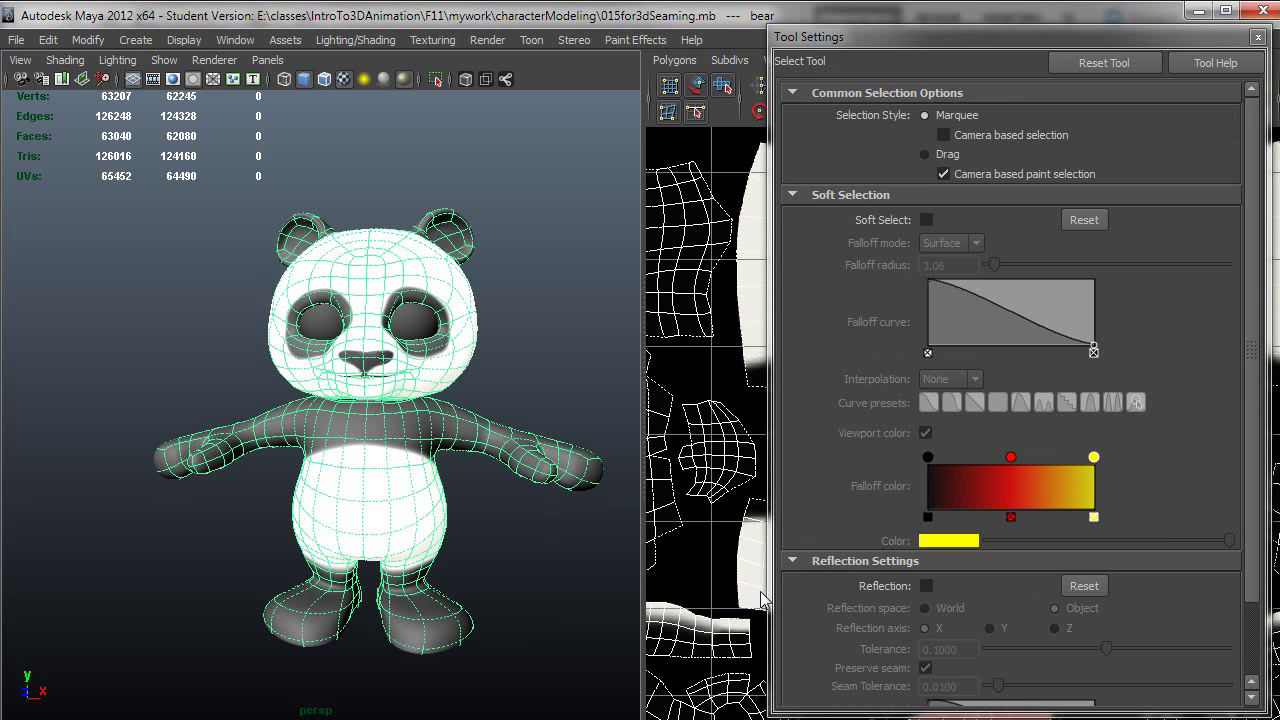
left_click(543, 580)
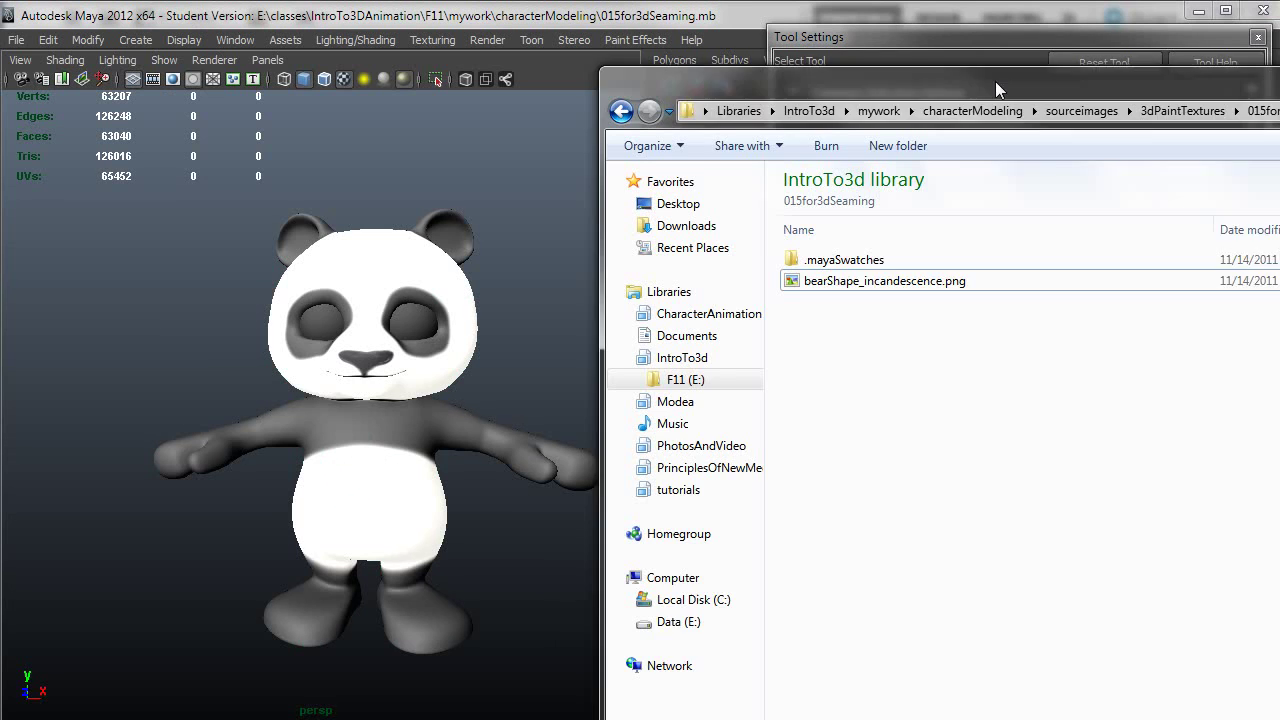
Step: Open sourceimages > 3dPaintTextures > 015for3dSeaming and send bearShape_incandescence.png to Photoshop CS5.1
left_click_drag(995, 81, 520, 73)
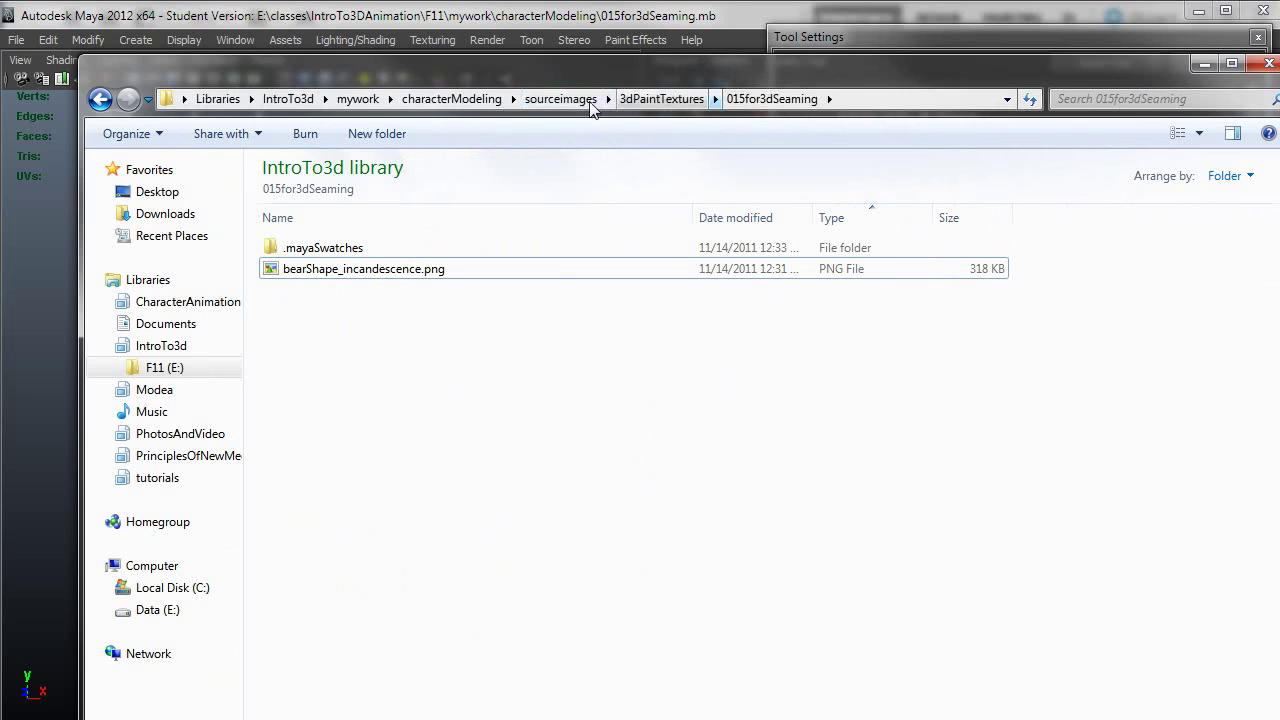
left_click(445, 99)
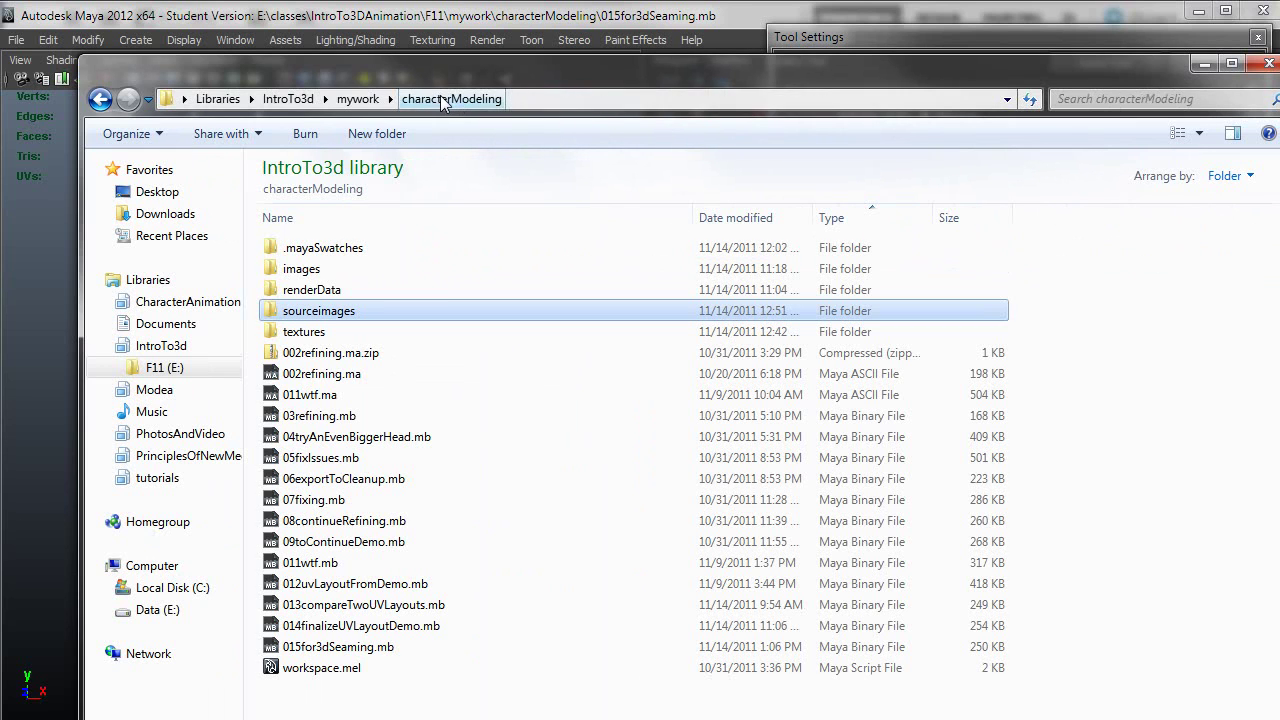
double_click(318, 313)
double_click(323, 267)
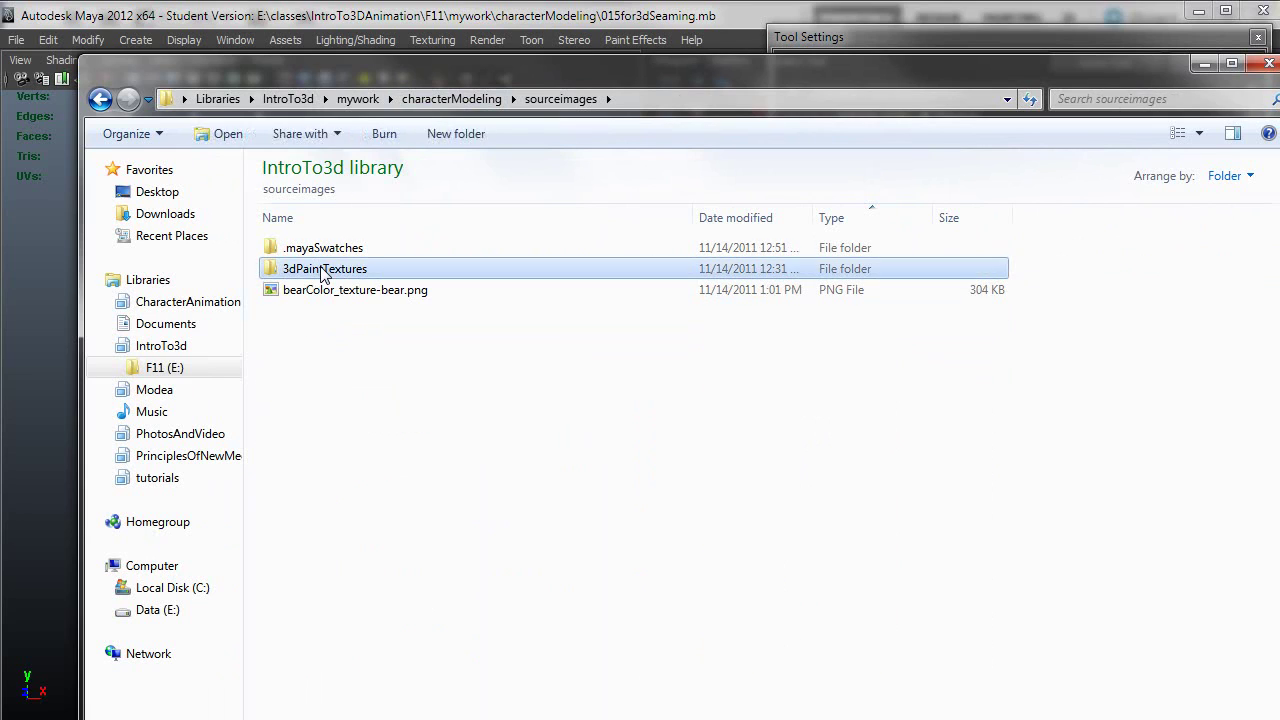
double_click(330, 250)
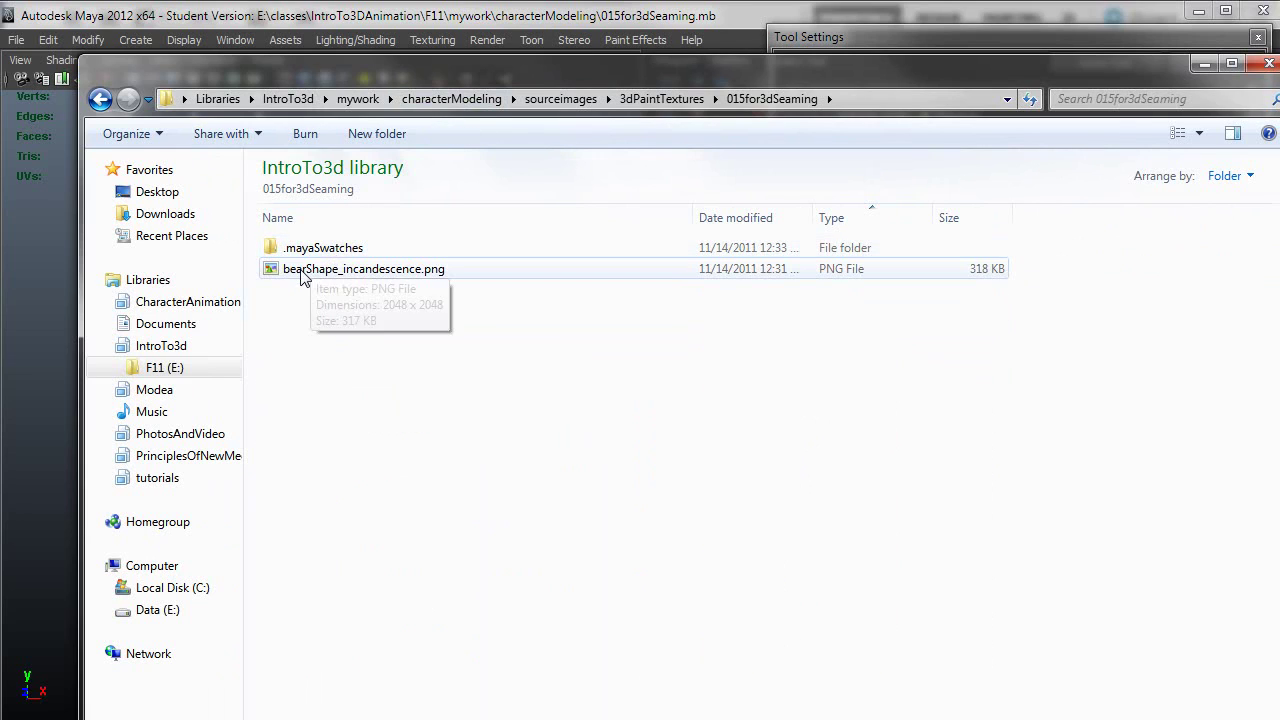
left_click(310, 270)
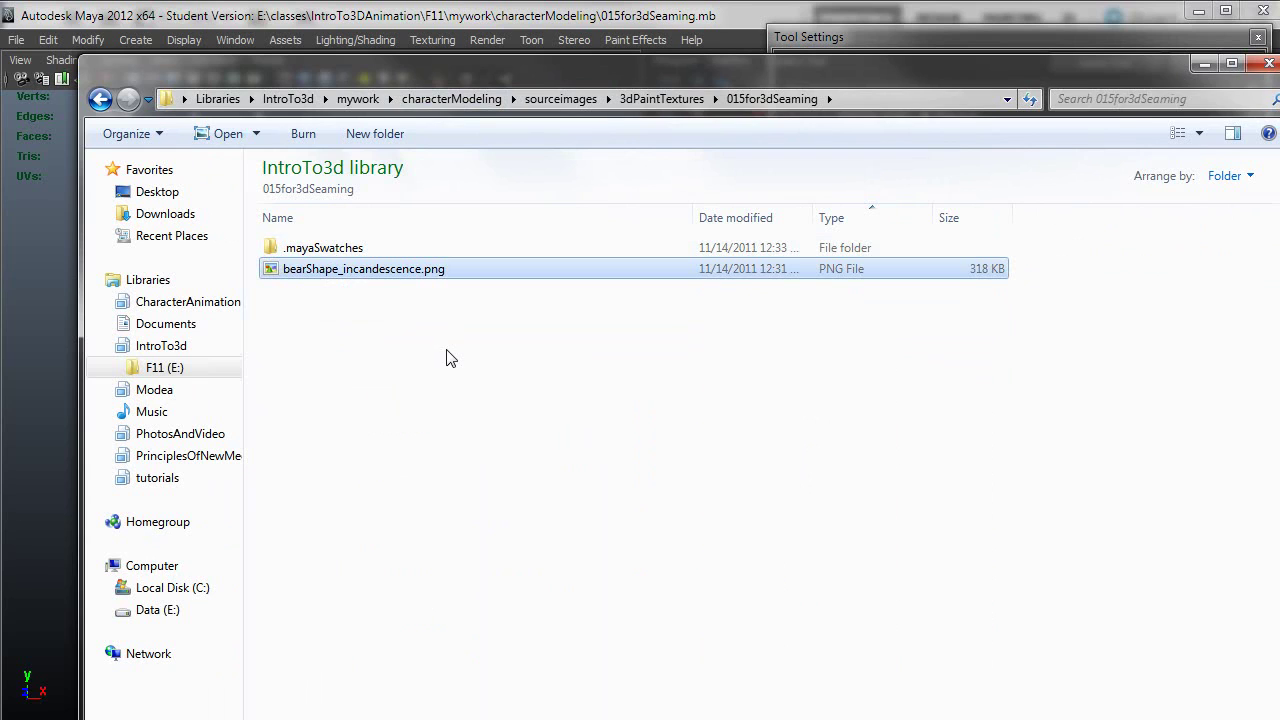
right_click(316, 274)
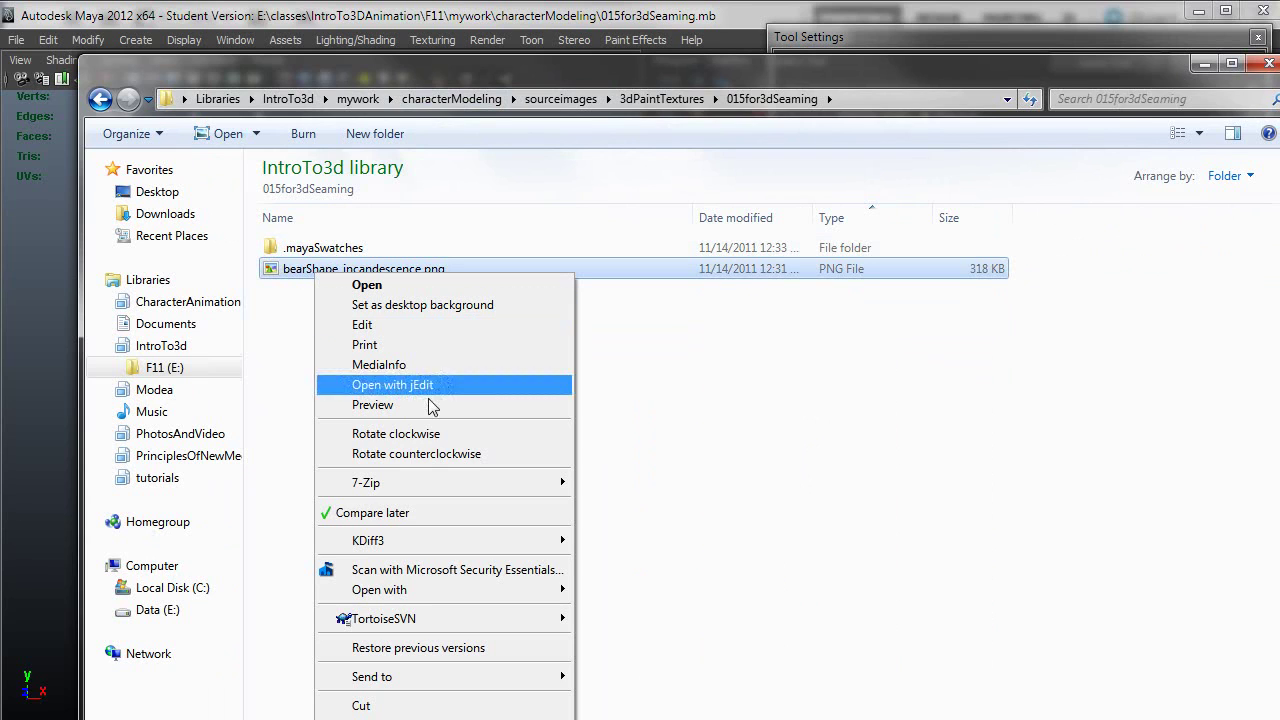
mouse_move(530, 595)
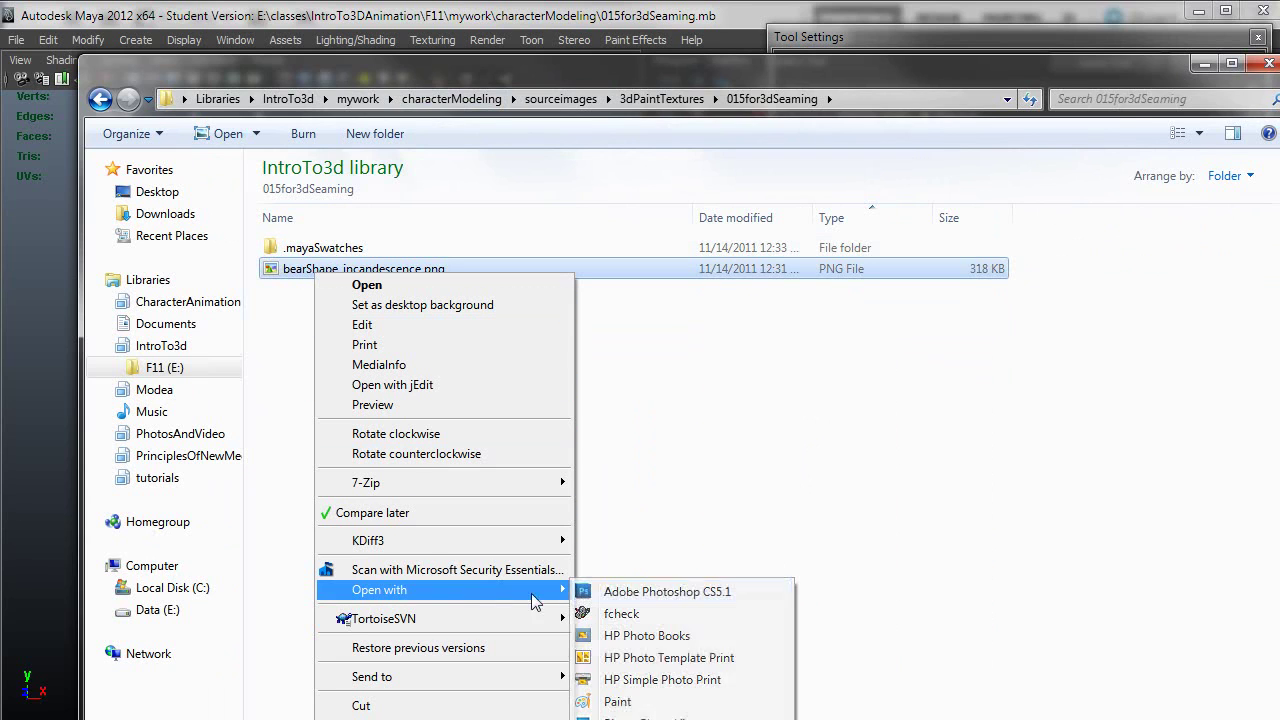
left_click(663, 592)
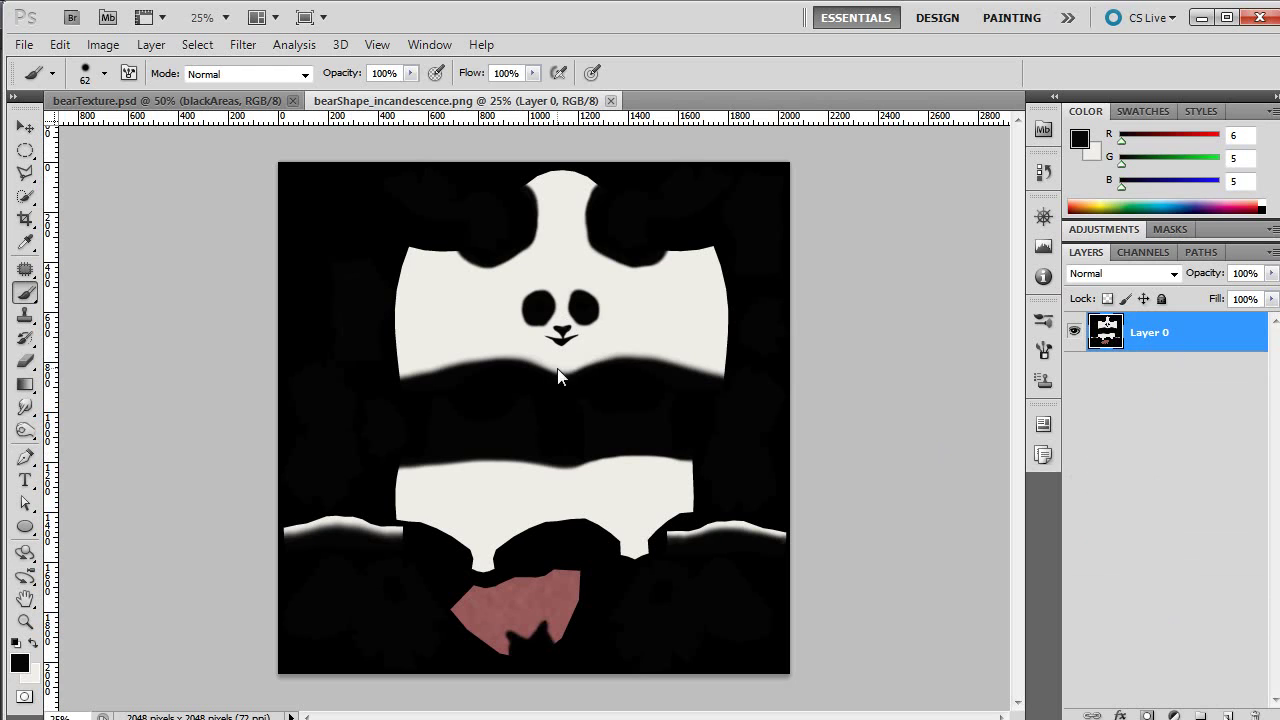
Step: Shift Layer 0's image, then move Layer 11 into the COLOR group
key("v")
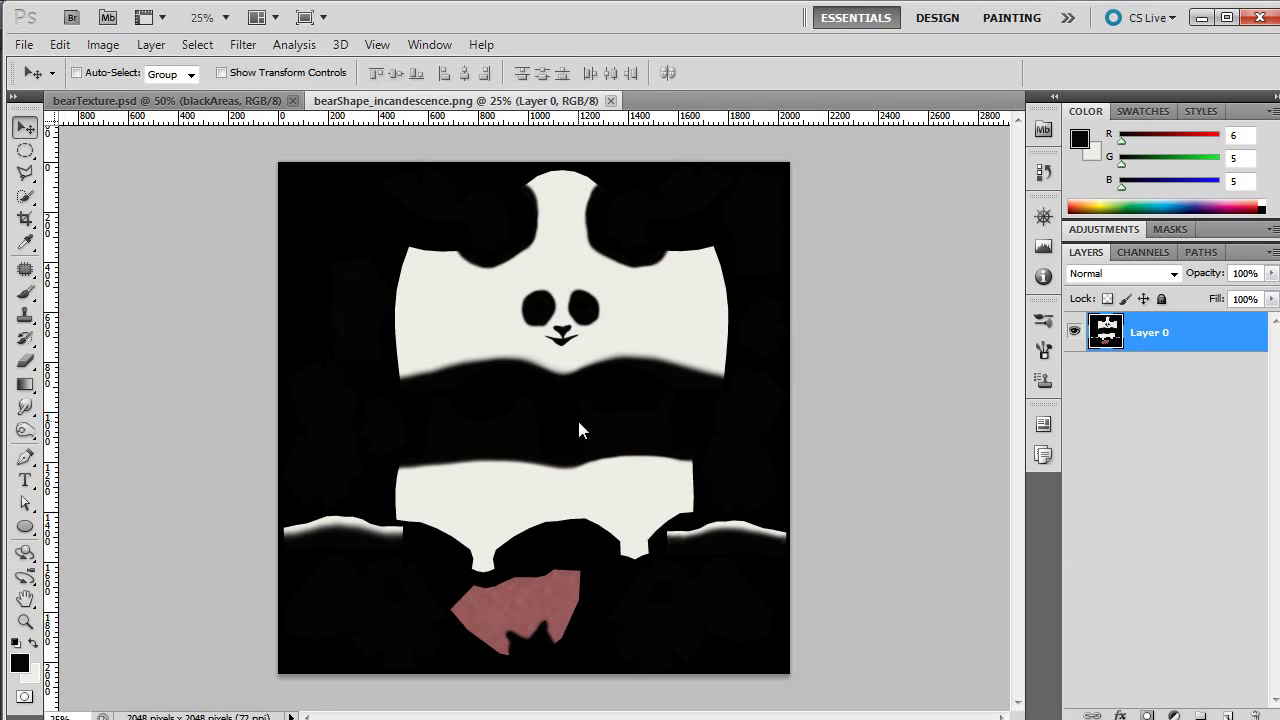
left_click_drag(577, 417, 666, 421)
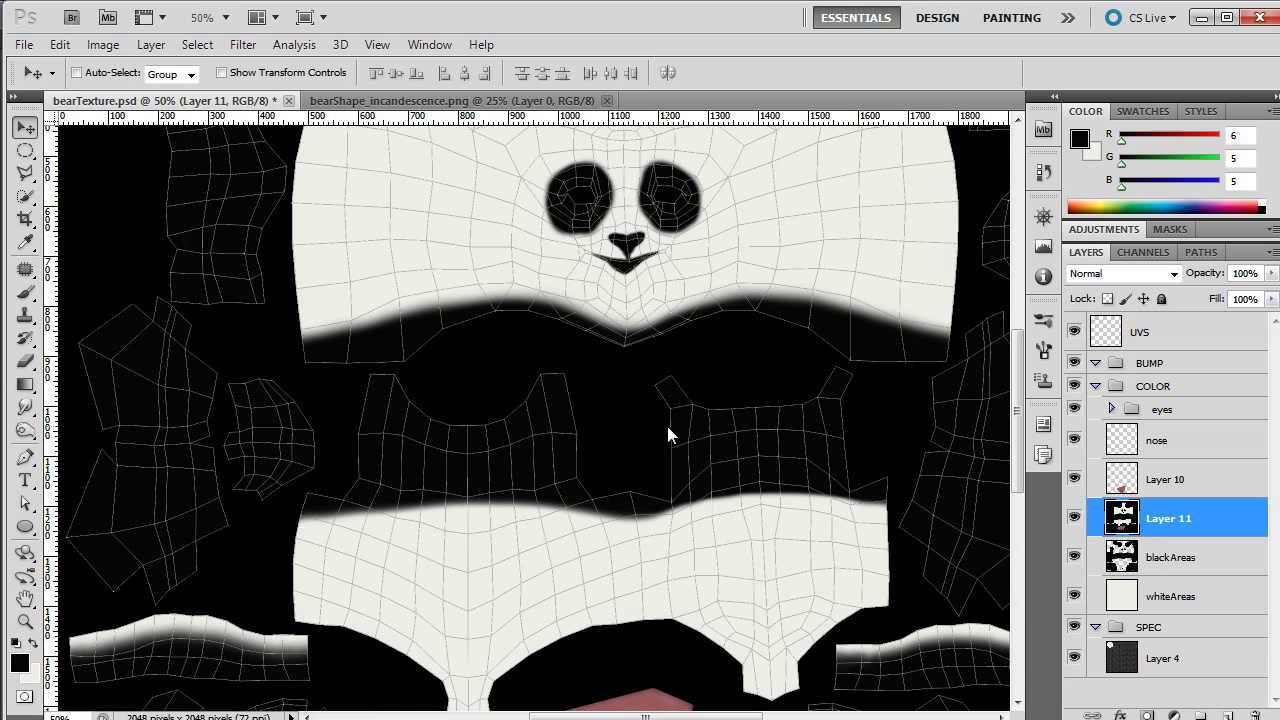
left_click_drag(1195, 529, 1183, 410)
Step: Rename Layer 11 to 'Seamed' and move it lower in the COLOR group
double_click(1169, 418)
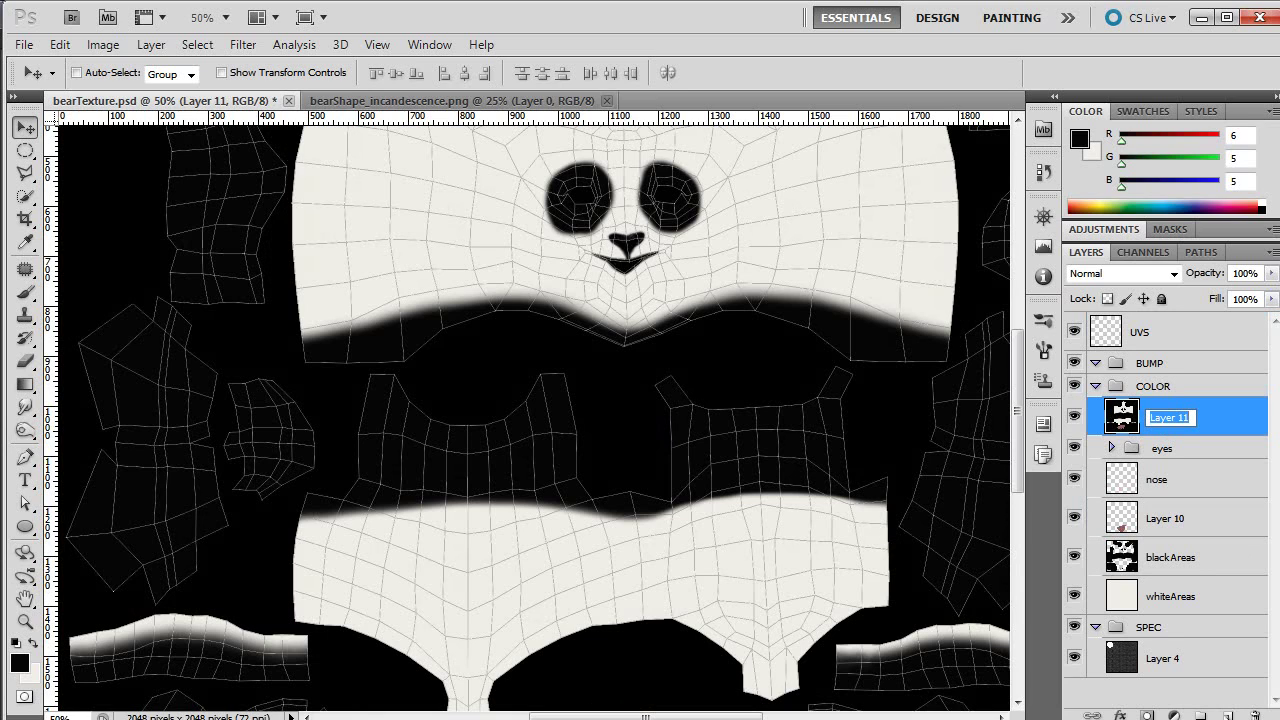
type("Seamed")
key("Return")
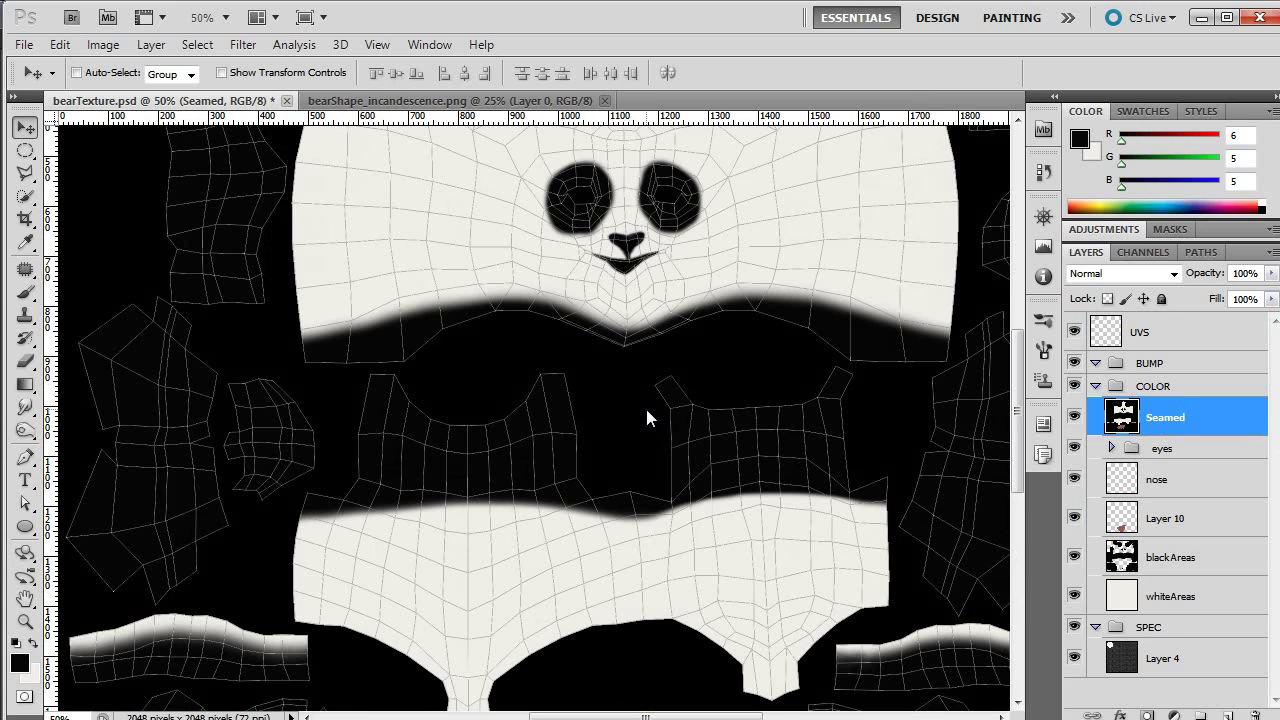
key("ctrl+minus")
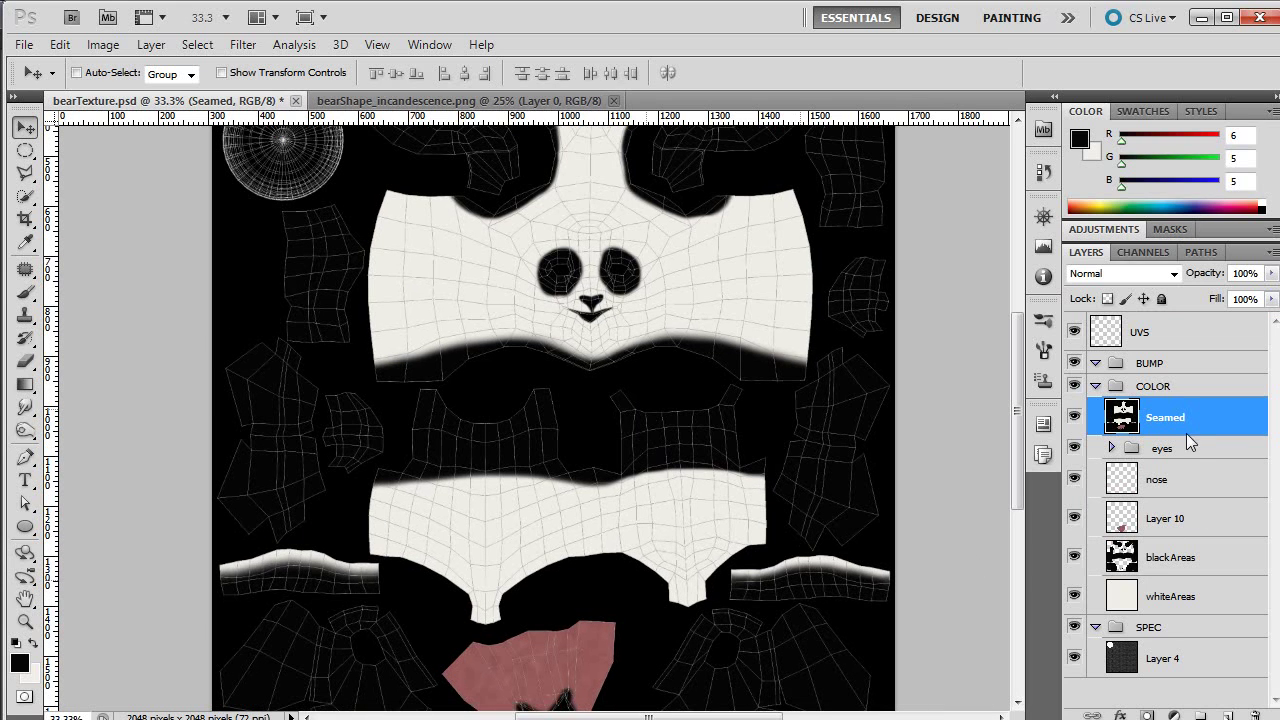
left_click_drag(1179, 421, 1169, 522)
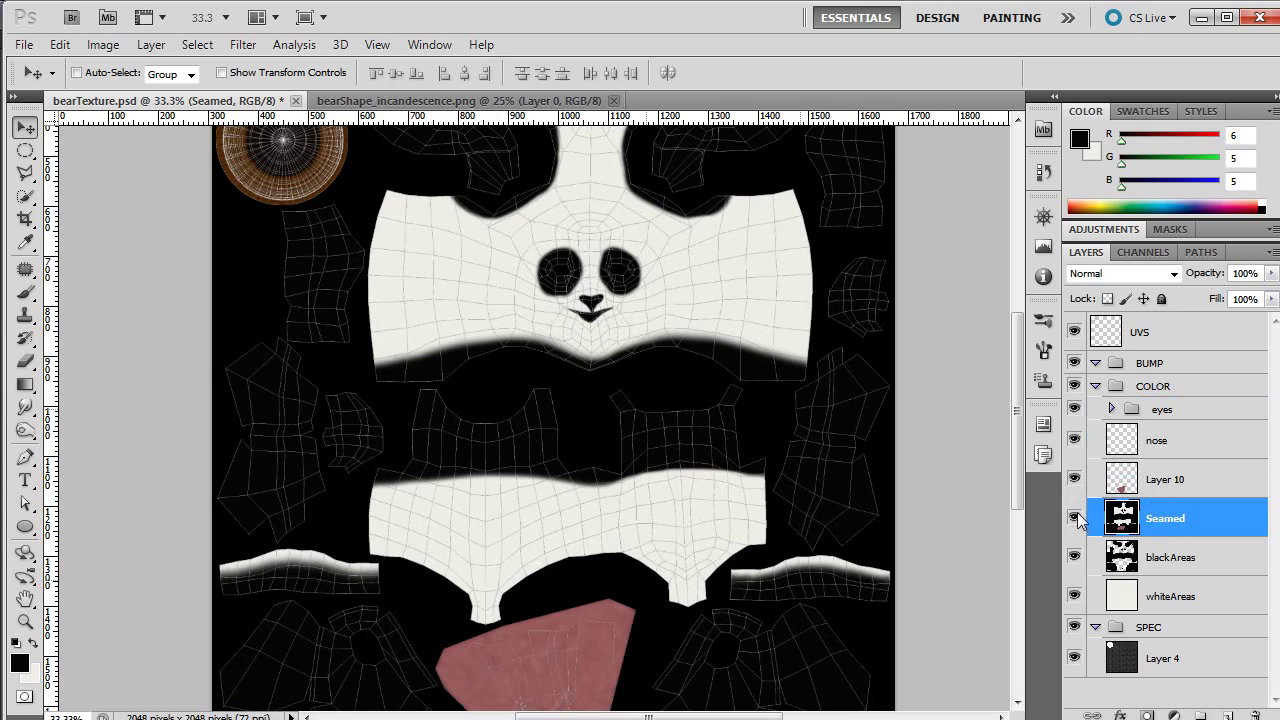
Step: Compare the pink area with Layer 10 on and off, then hide Layer 10 and the eyes group
left_click(1075, 480)
left_click(1075, 480)
left_click(1075, 480)
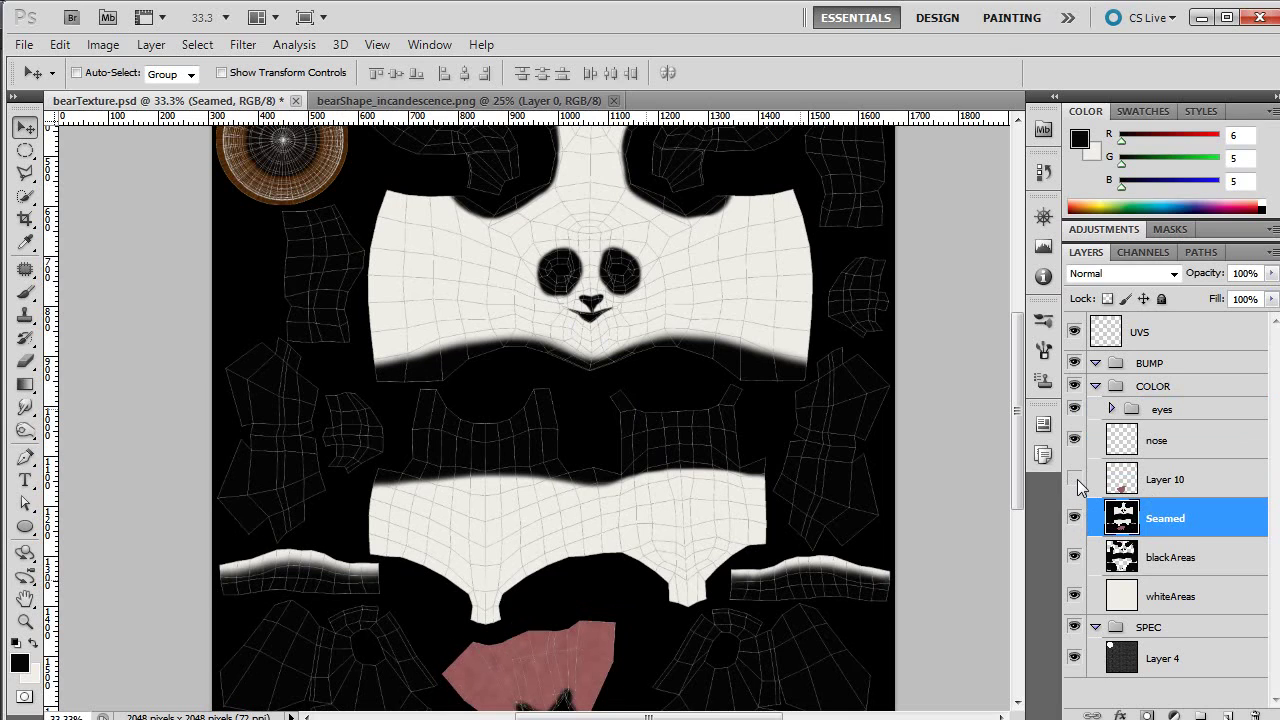
left_click(1075, 480)
left_click(1075, 480)
left_click(1075, 480)
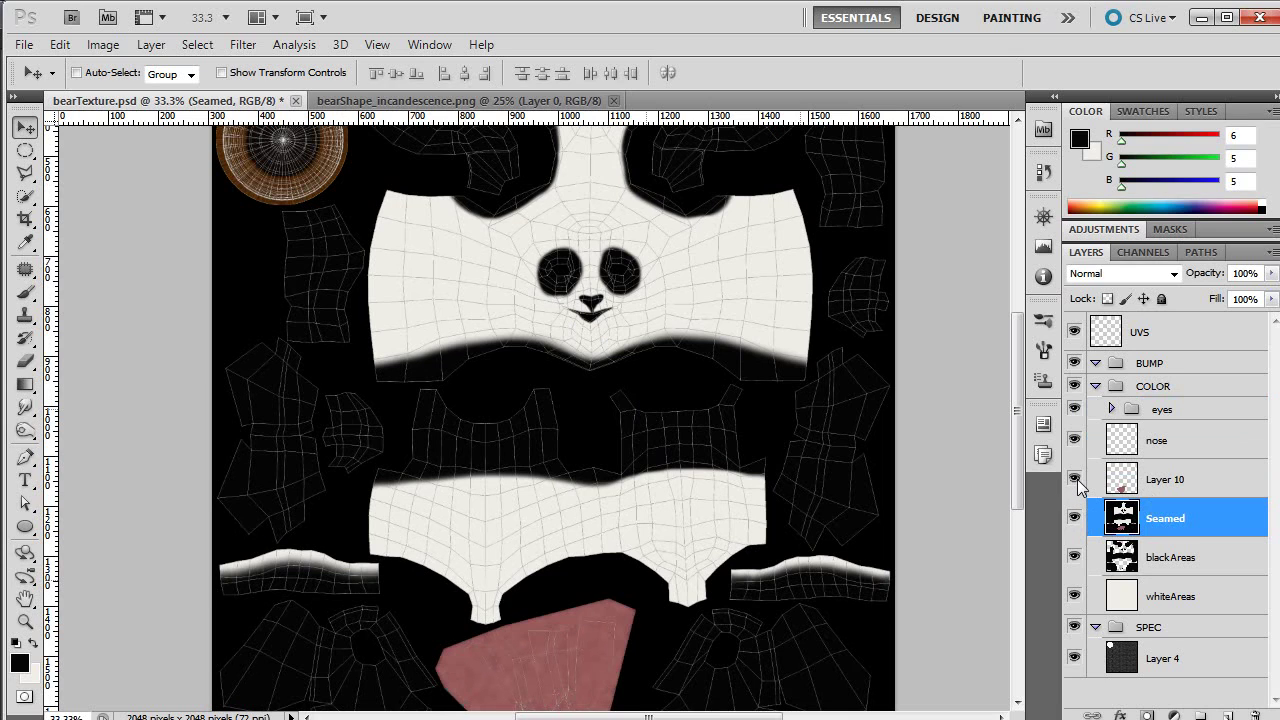
left_click(1075, 480)
left_click(1075, 480)
left_click(1075, 480)
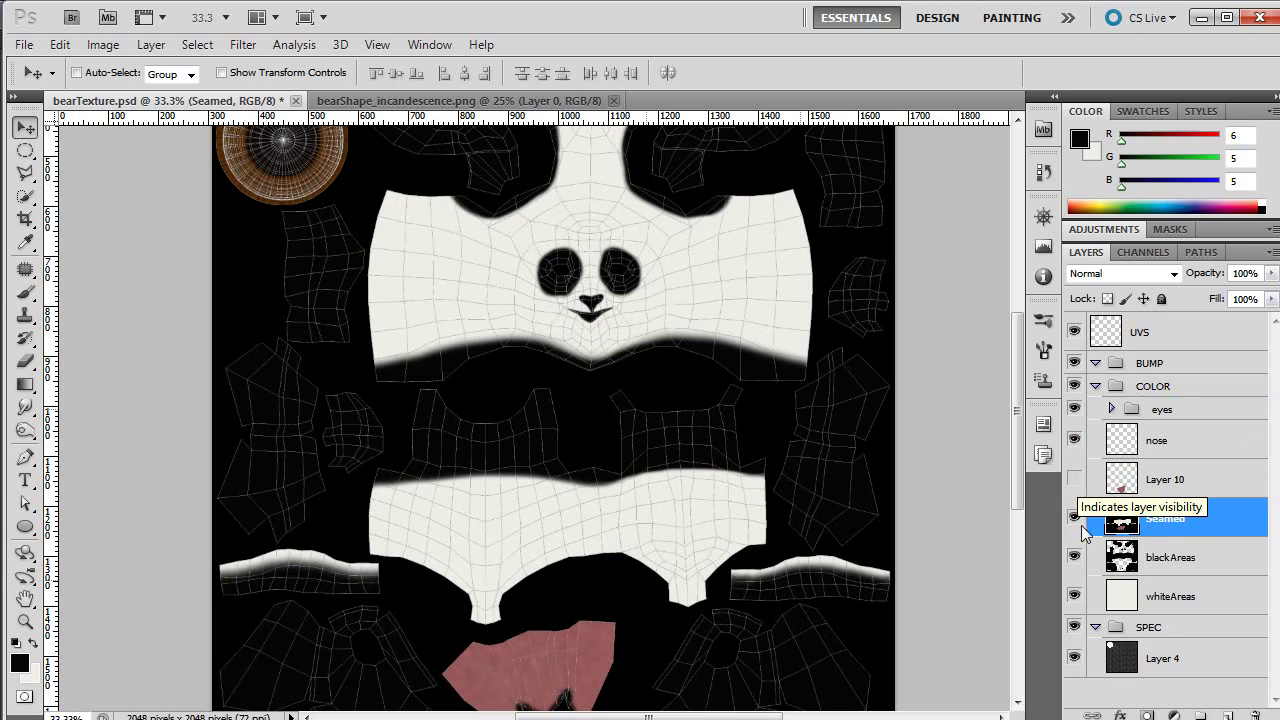
left_click(1075, 409)
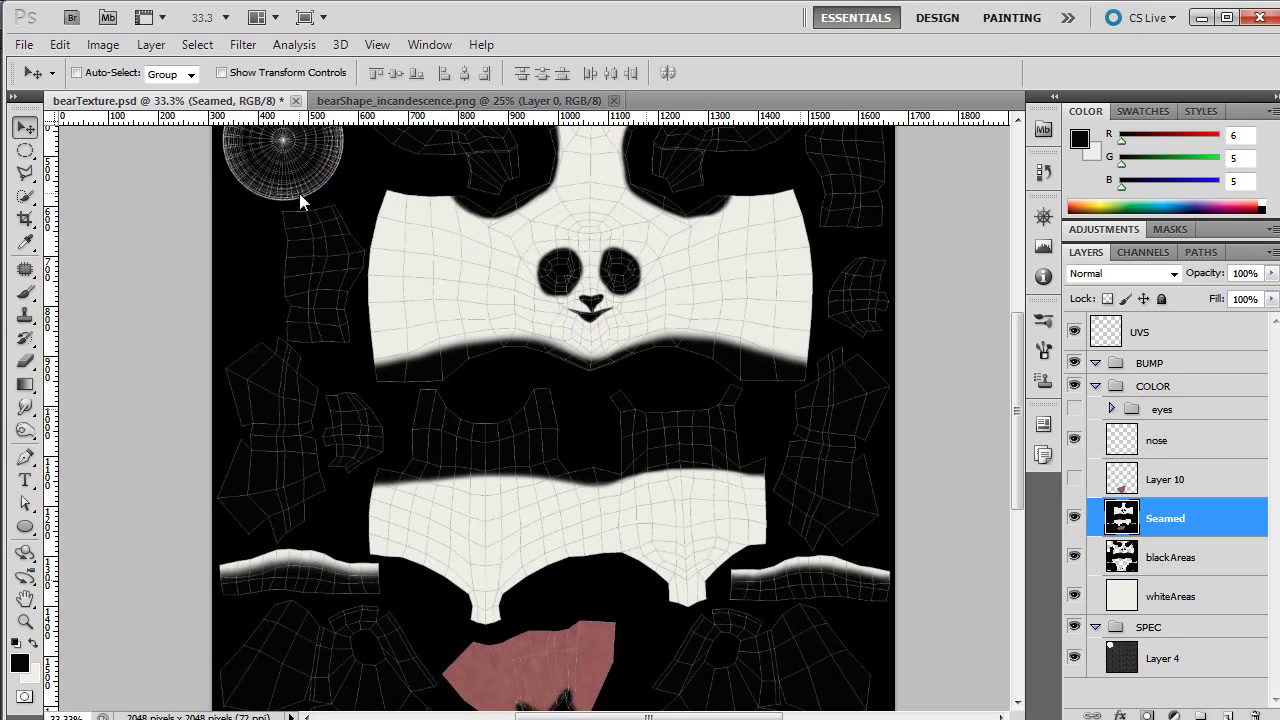
Step: Move Seamed above nose and make Layer 10 and the eyes group visible again
left_click_drag(1170, 538, 1150, 450)
left_click(1074, 518)
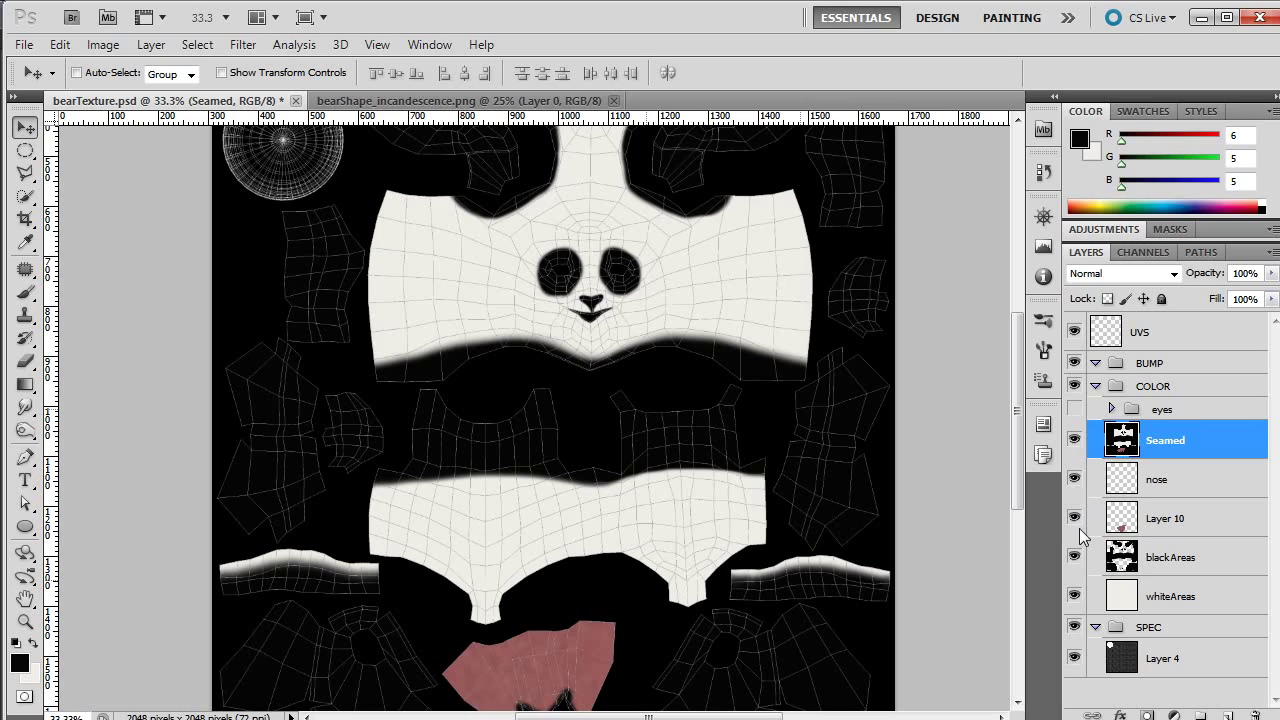
left_click(1074, 409)
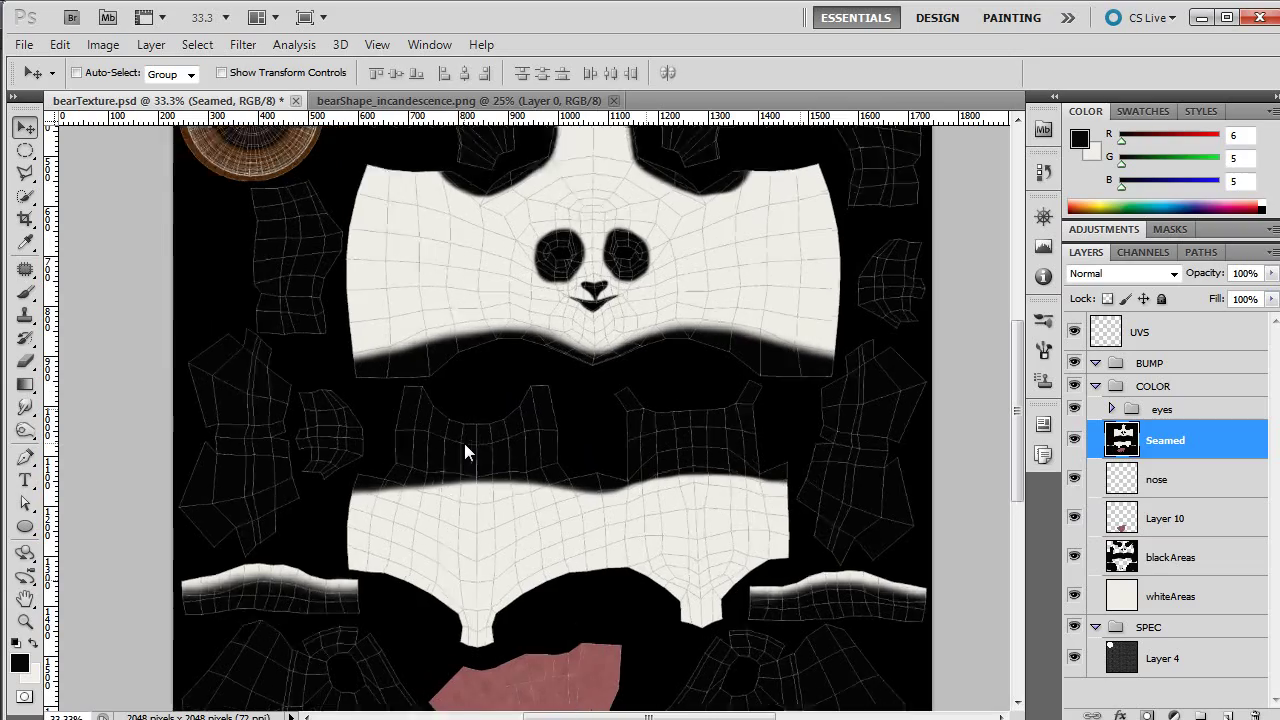
scroll(464, 443, "up", 3, "alt")
scroll(512, 420, "up", 3)
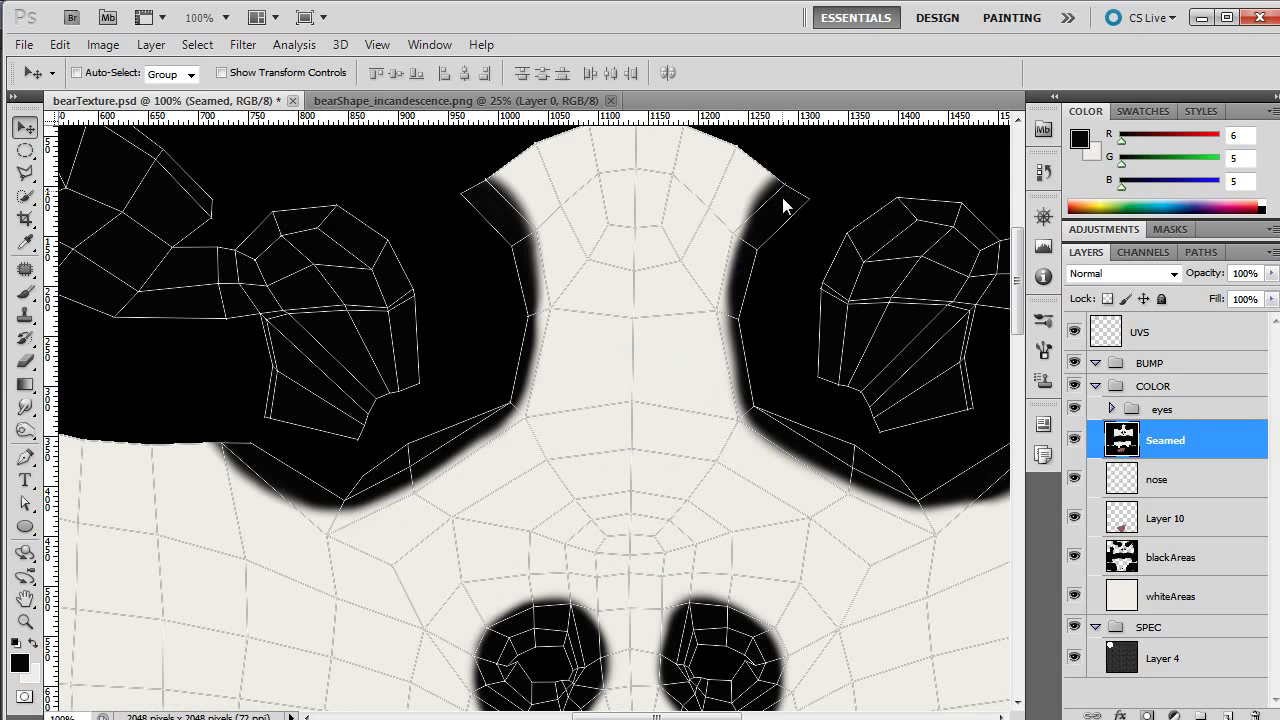
left_click_drag(781, 185, 722, 220)
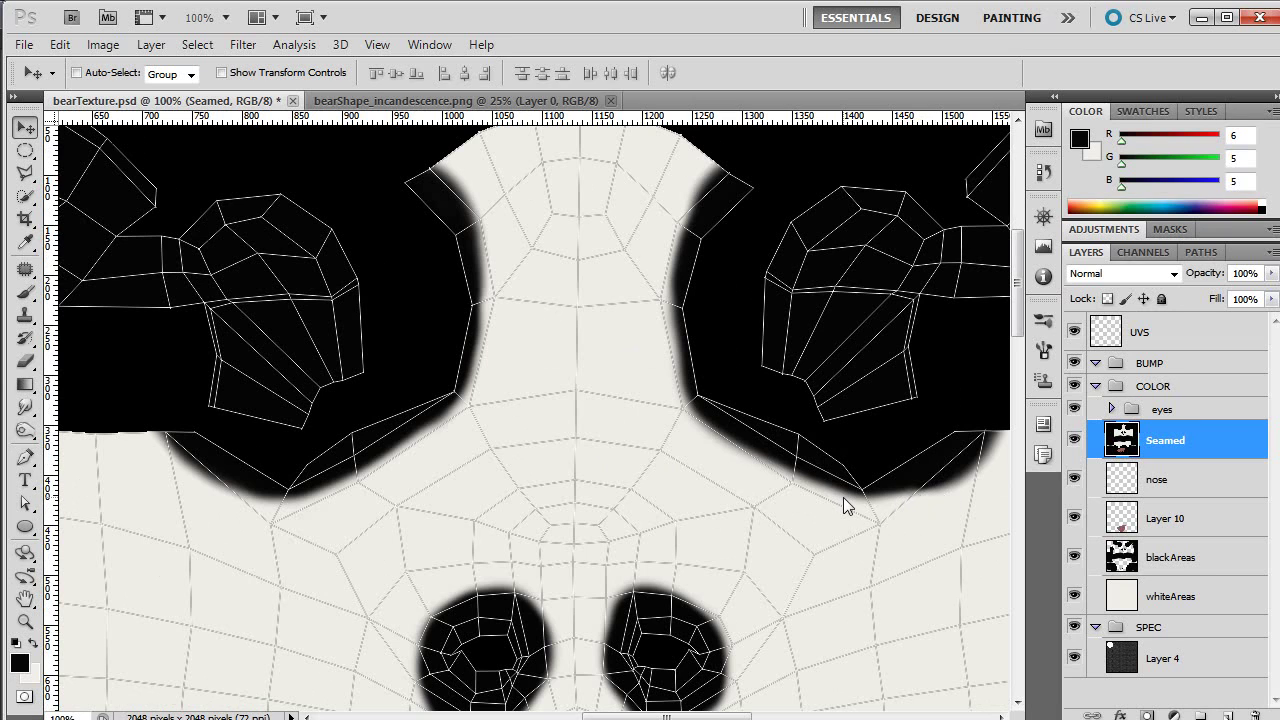
left_click_drag(926, 486, 880, 476)
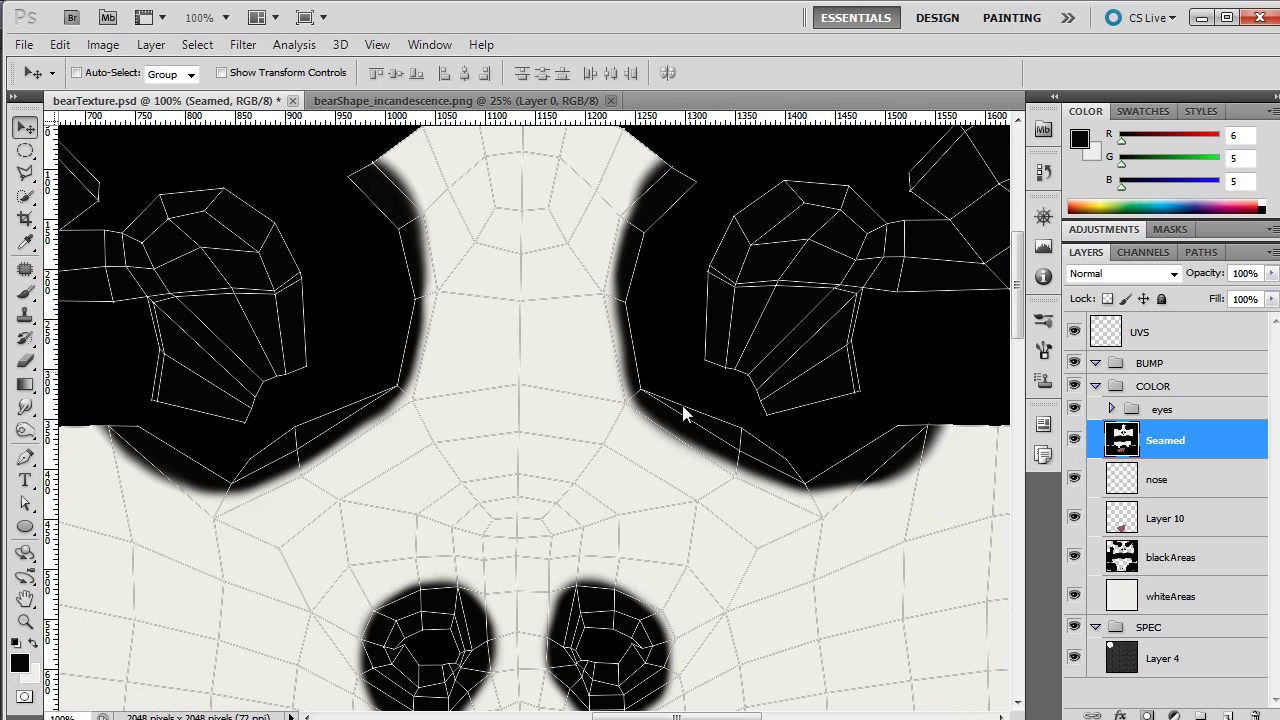
scroll(901, 577, "down", 4)
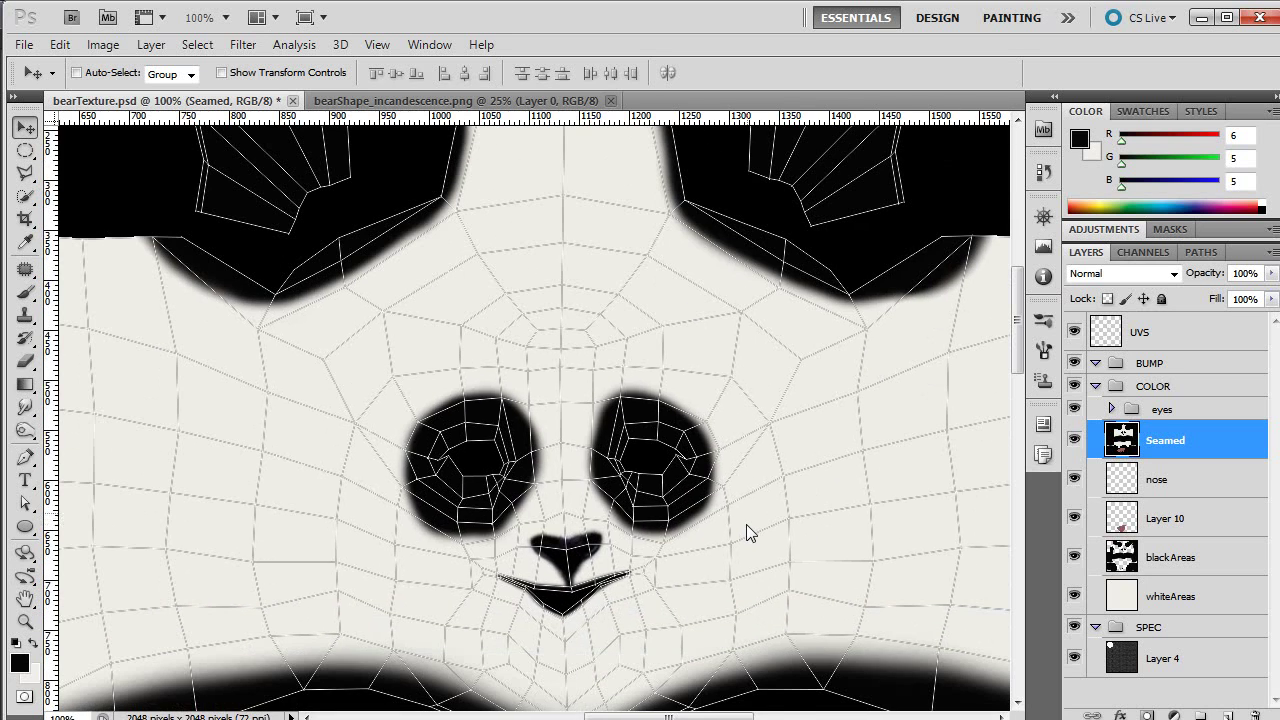
Step: Zoom out to the whole canvas, save bearTexture.psd and collapse the COLOR group
key("ctrl+minus")
key("ctrl+minus")
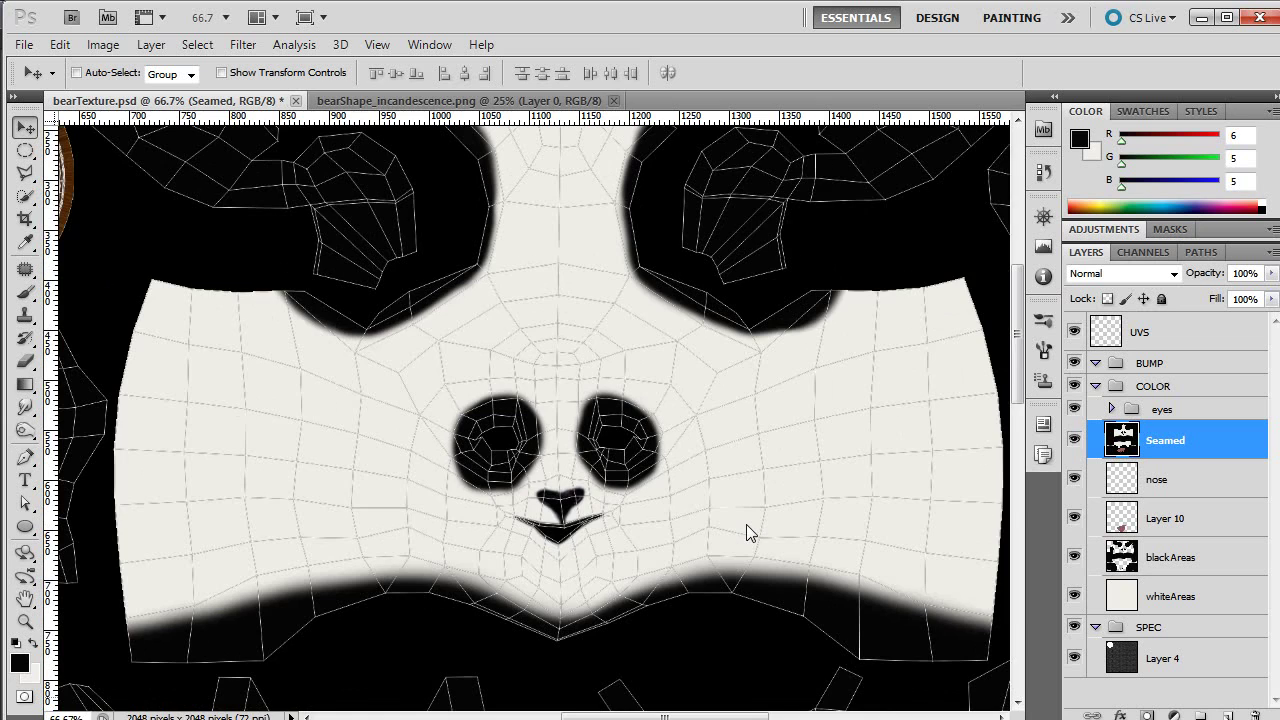
key("ctrl+minus")
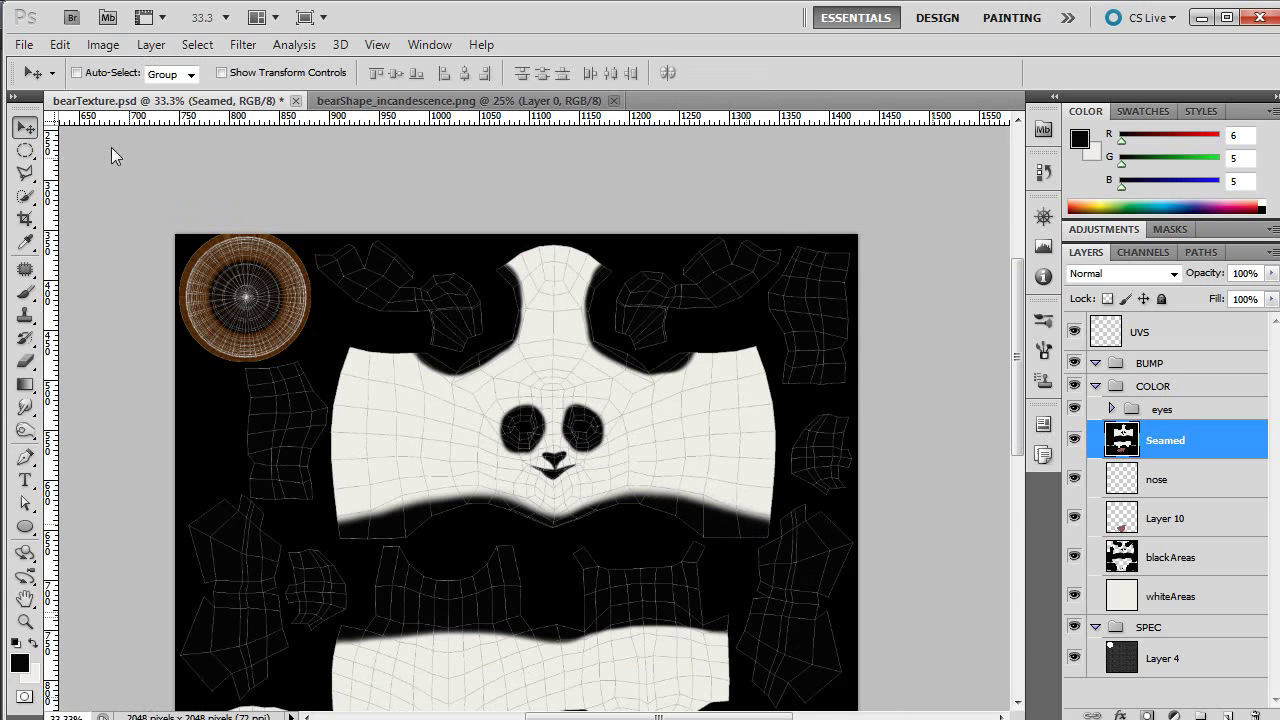
left_click(25, 46)
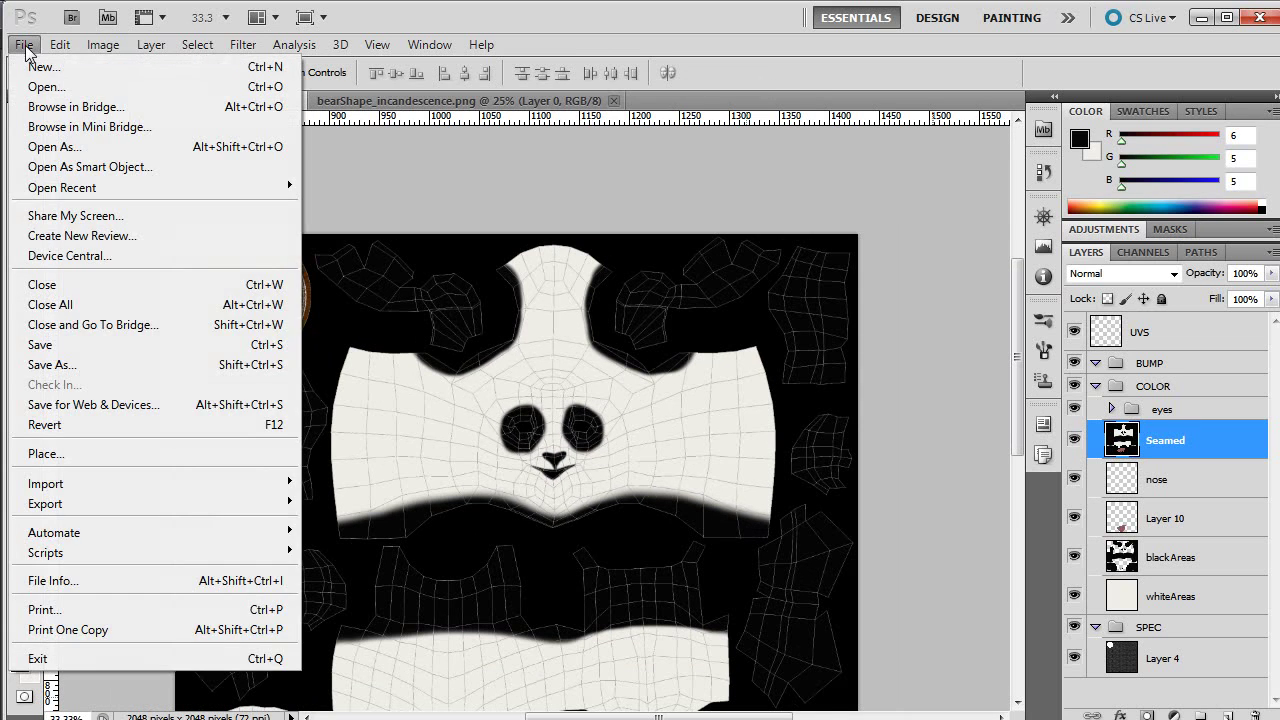
left_click(95, 345)
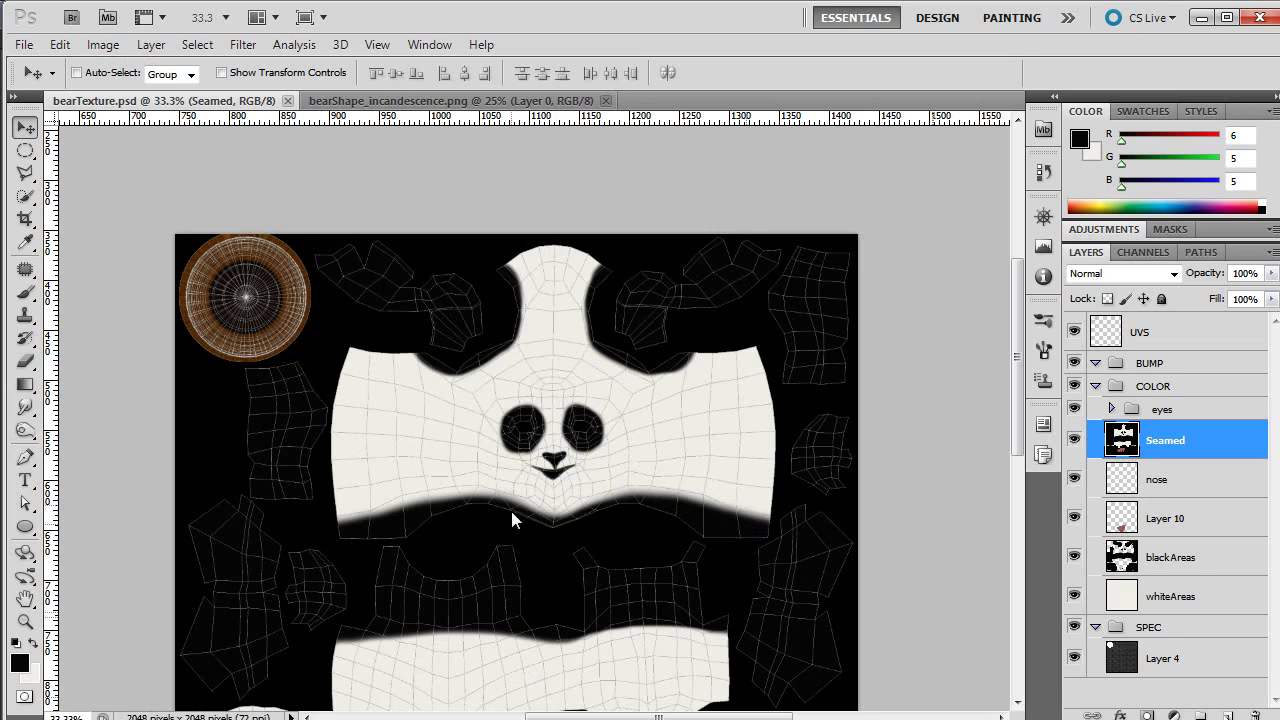
left_click(1096, 385)
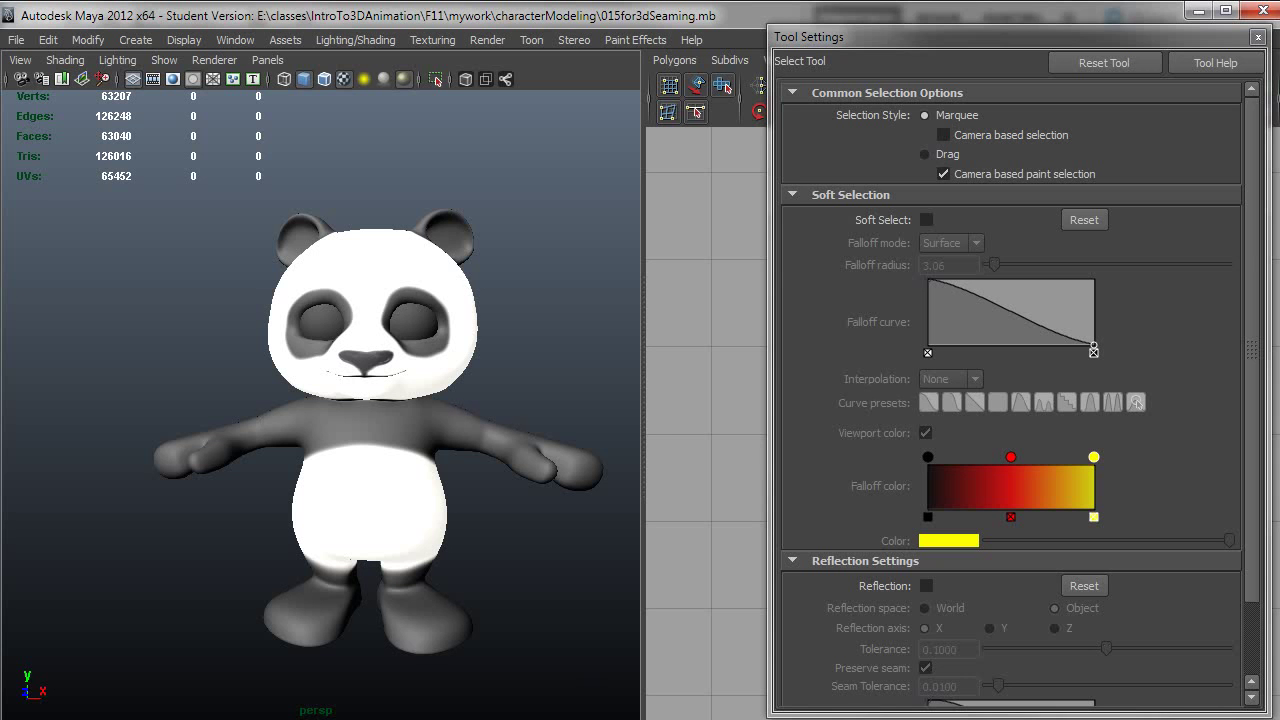
Step: Close the tool settings and show bearMat's shading network in the Hypershade
left_click(17, 40)
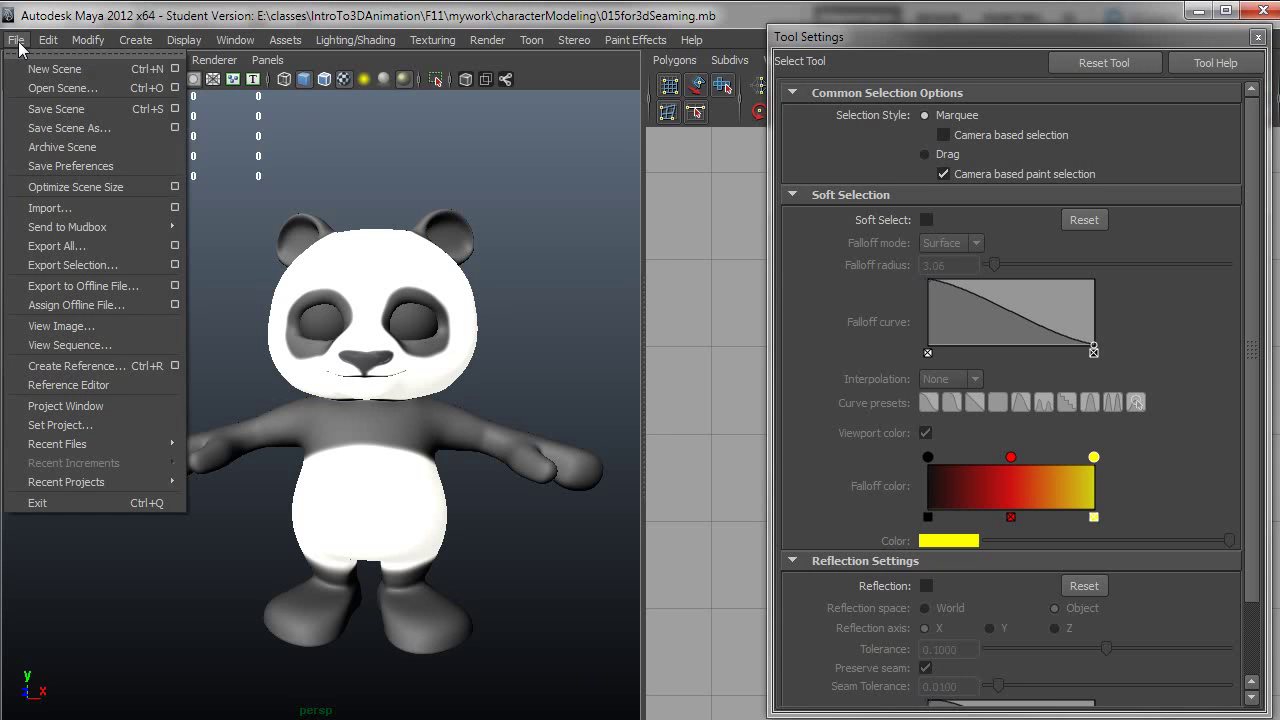
left_click(648, 160)
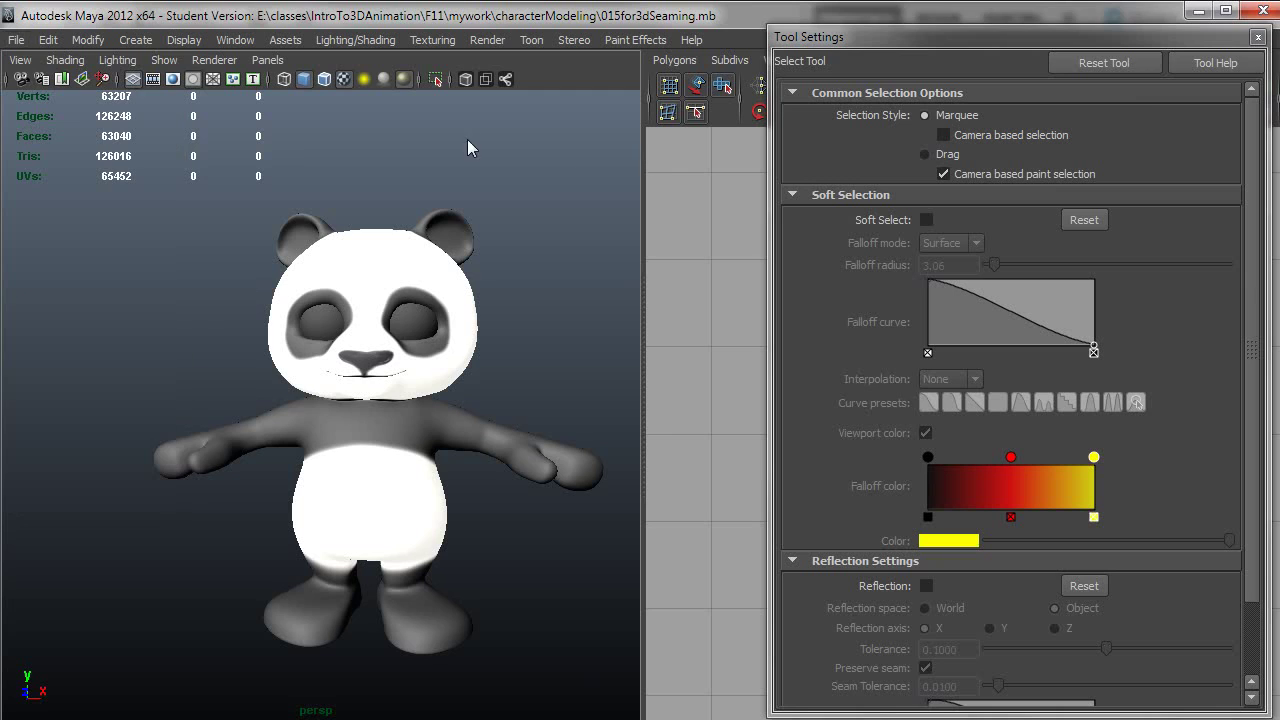
left_click(1256, 38)
left_click(225, 41)
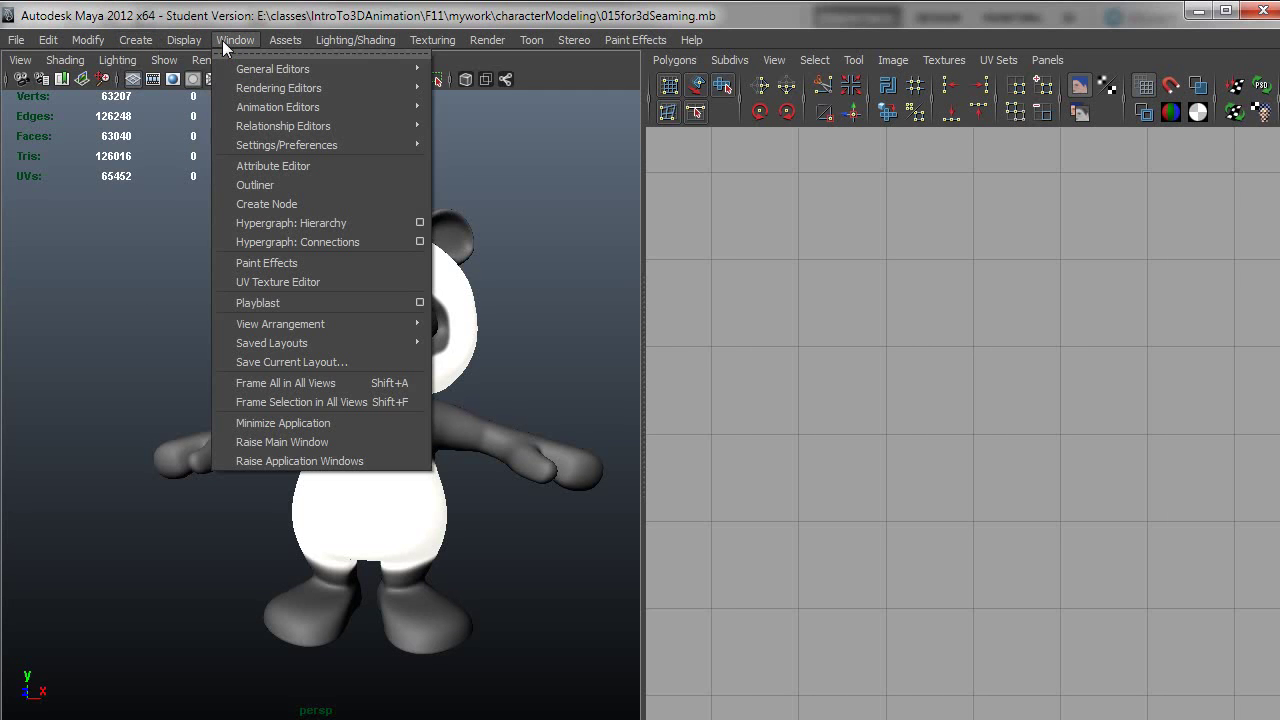
mouse_move(300, 88)
left_click(572, 117)
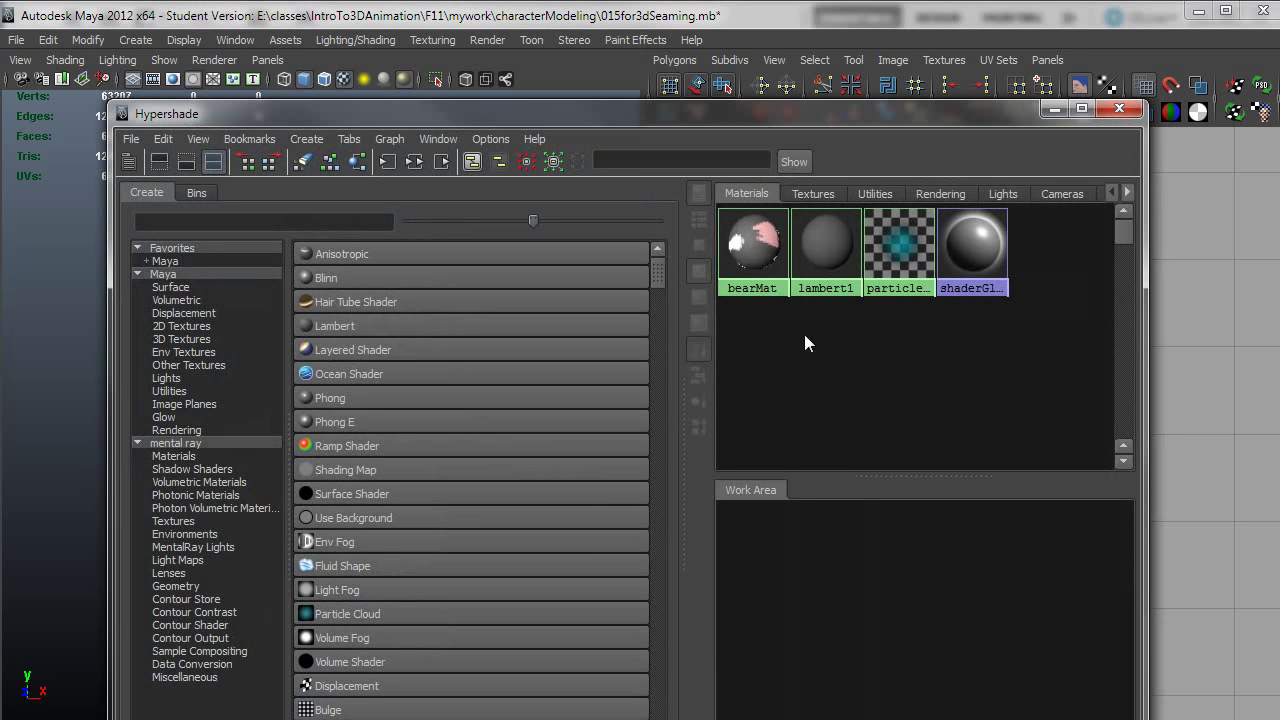
left_click(760, 279)
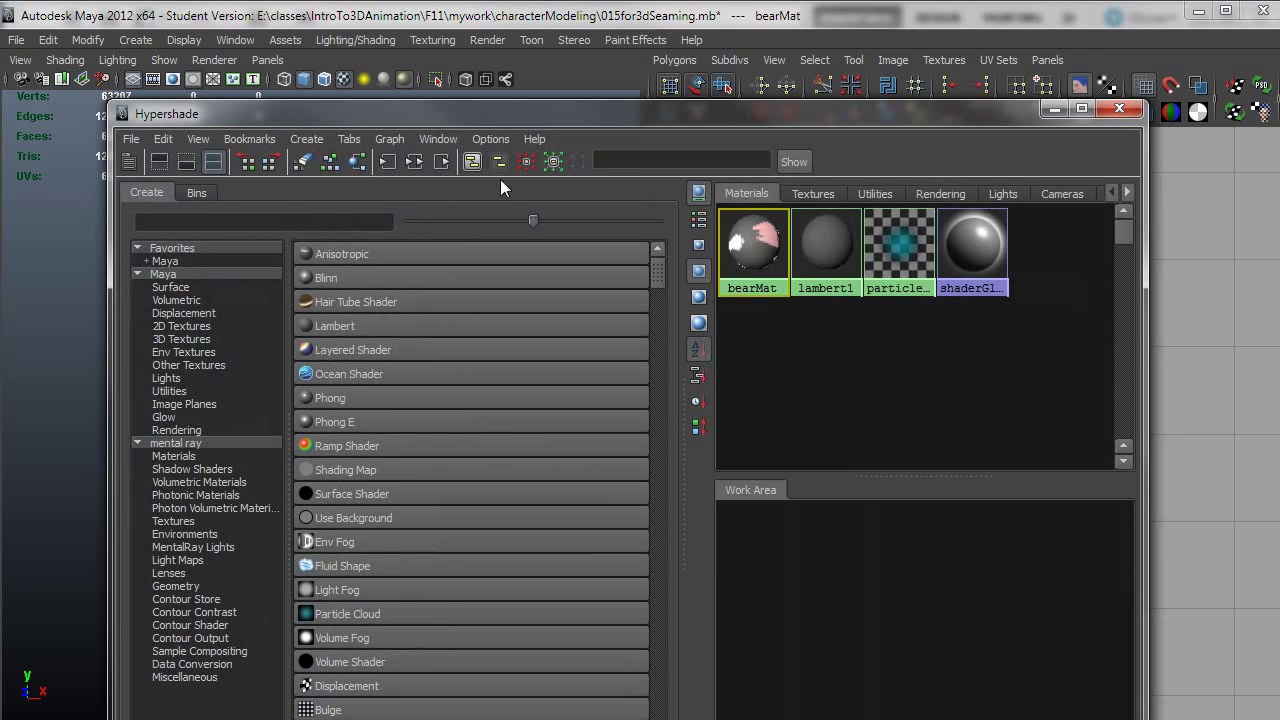
left_click(414, 162)
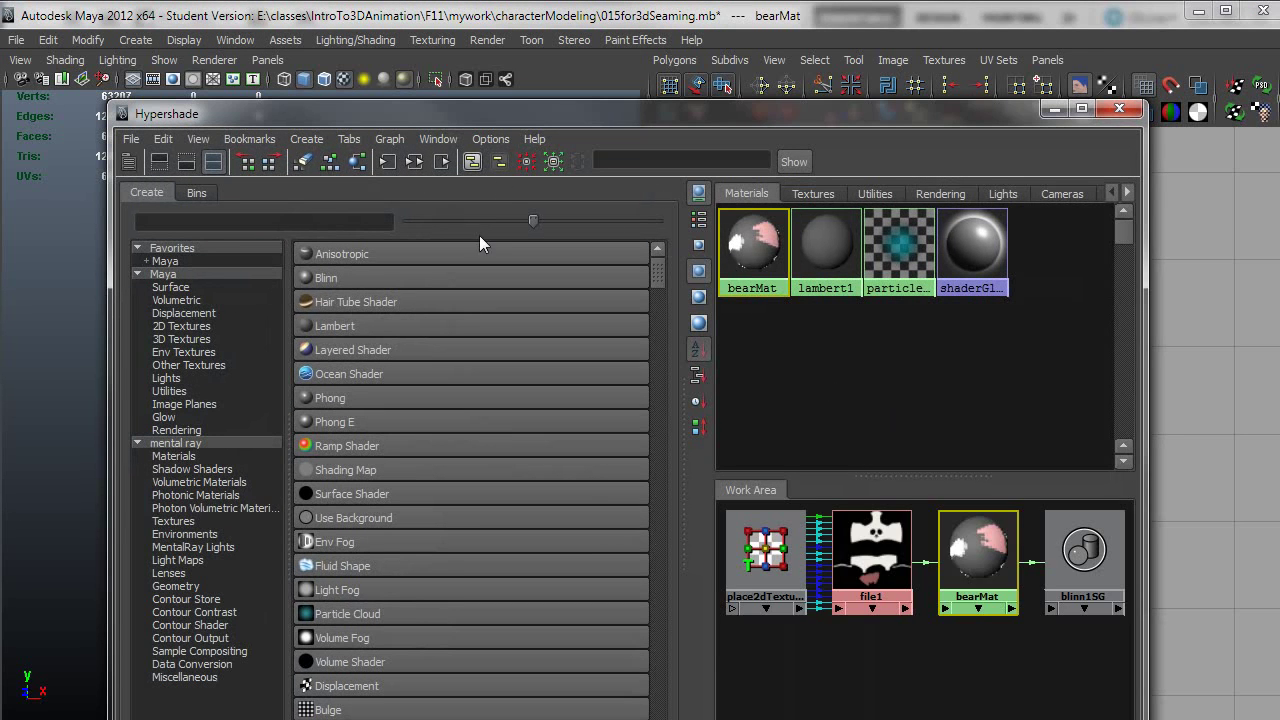
Step: Plug bearColor_texture into bearMat's colour and delete the old file1 and placement nodes
left_click(813, 193)
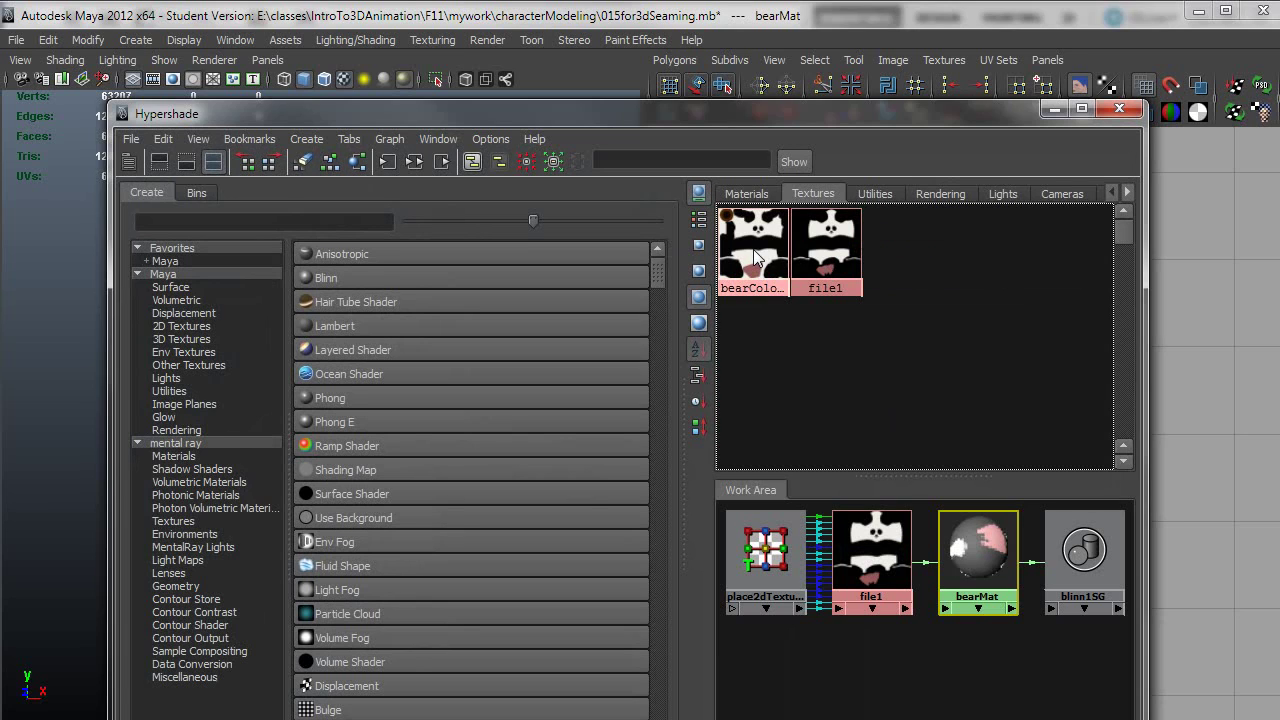
middle_click_drag(758, 268, 980, 566)
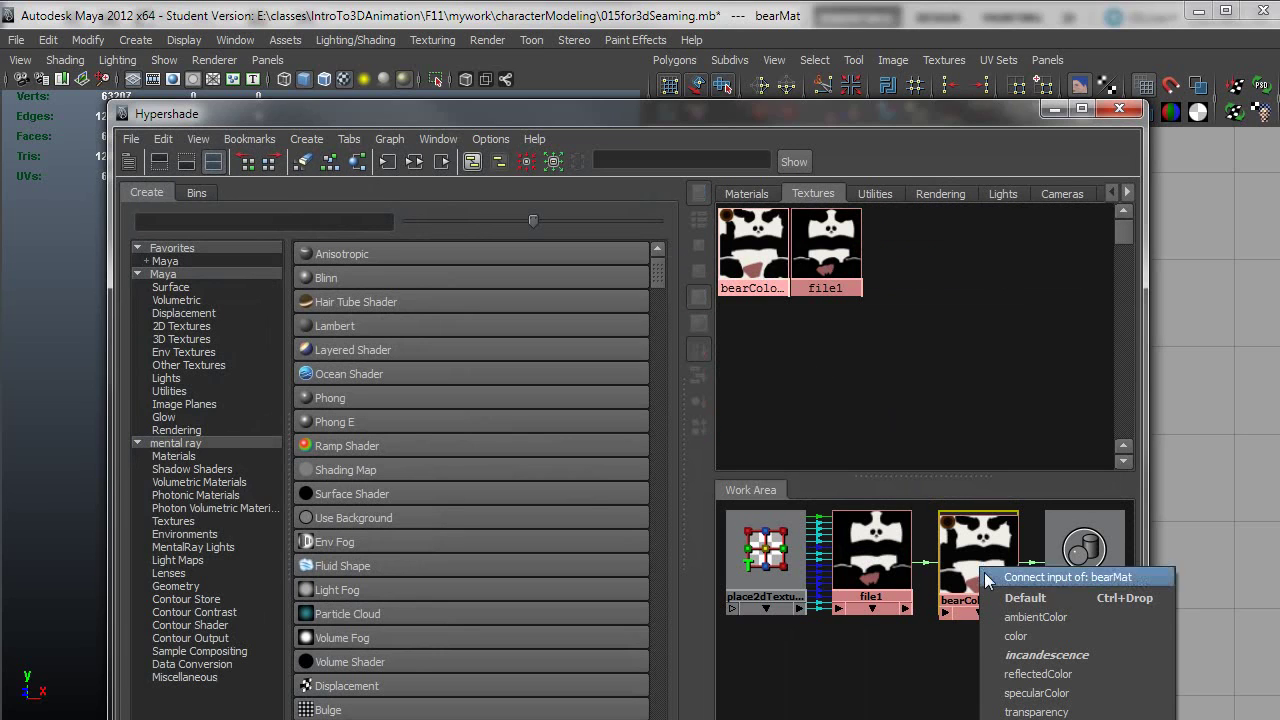
left_click(1016, 637)
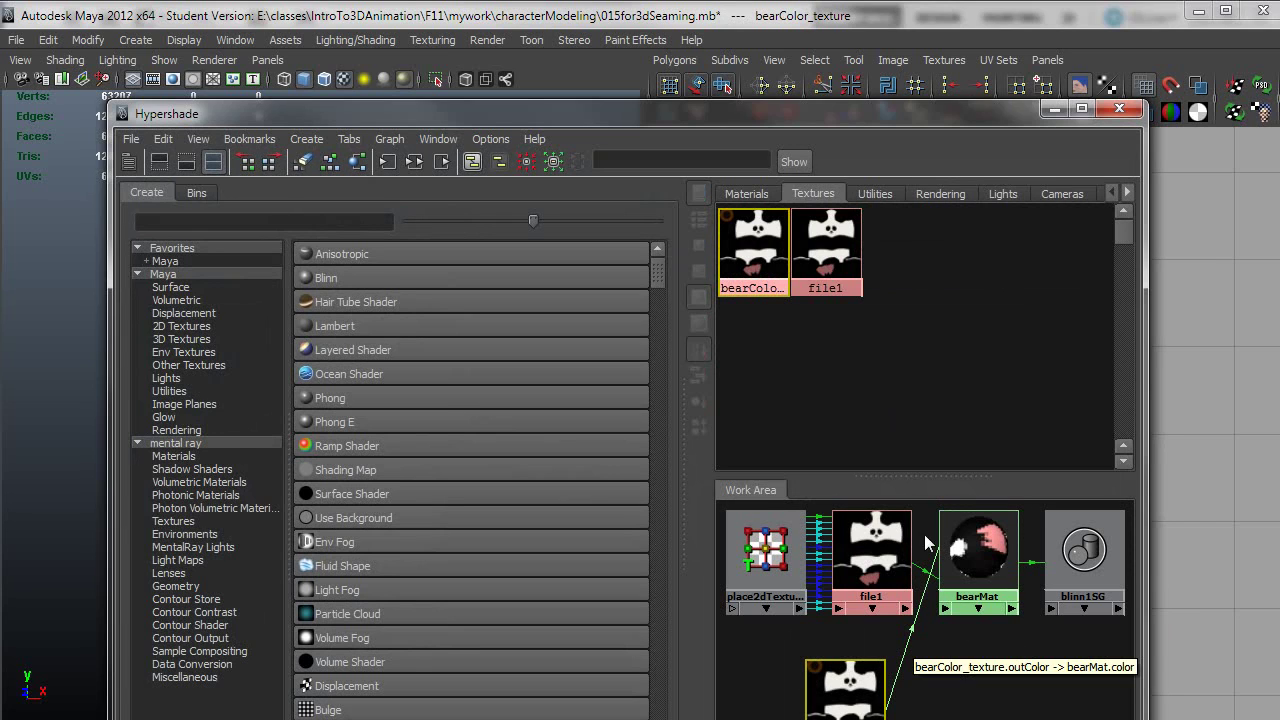
left_click_drag(925, 533, 731, 560)
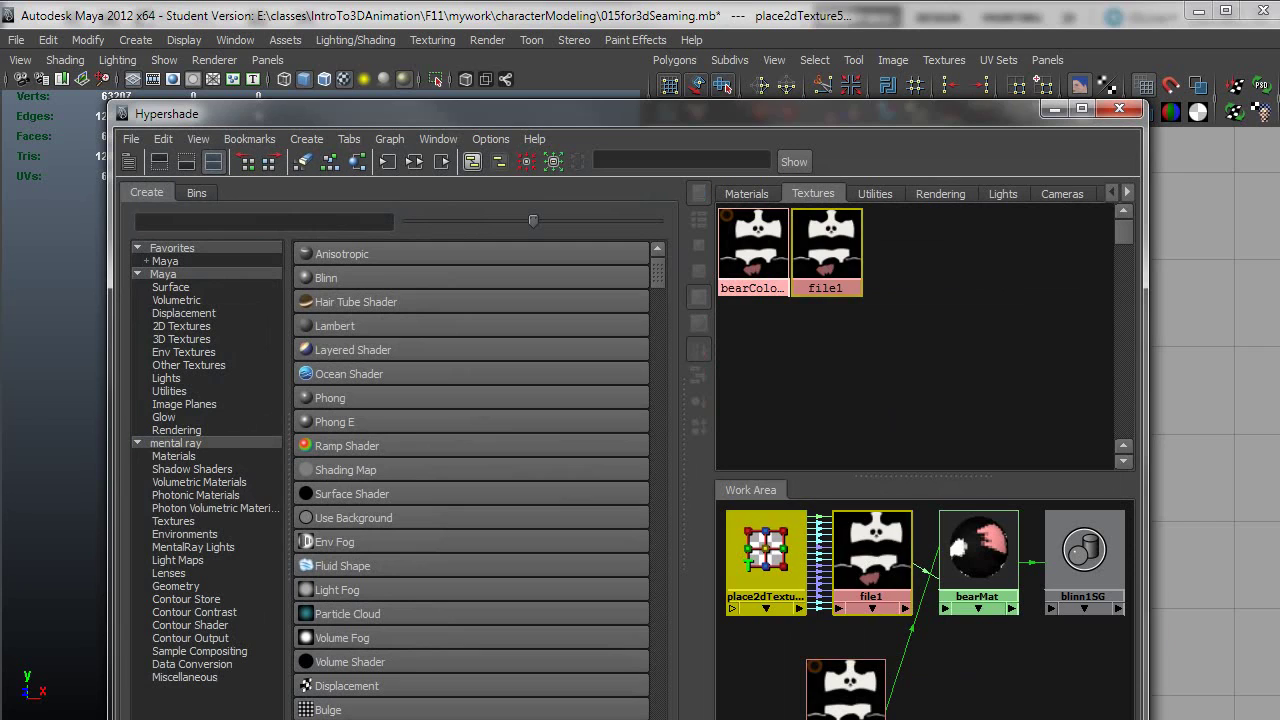
key("Delete")
left_click_drag(837, 716, 812, 576)
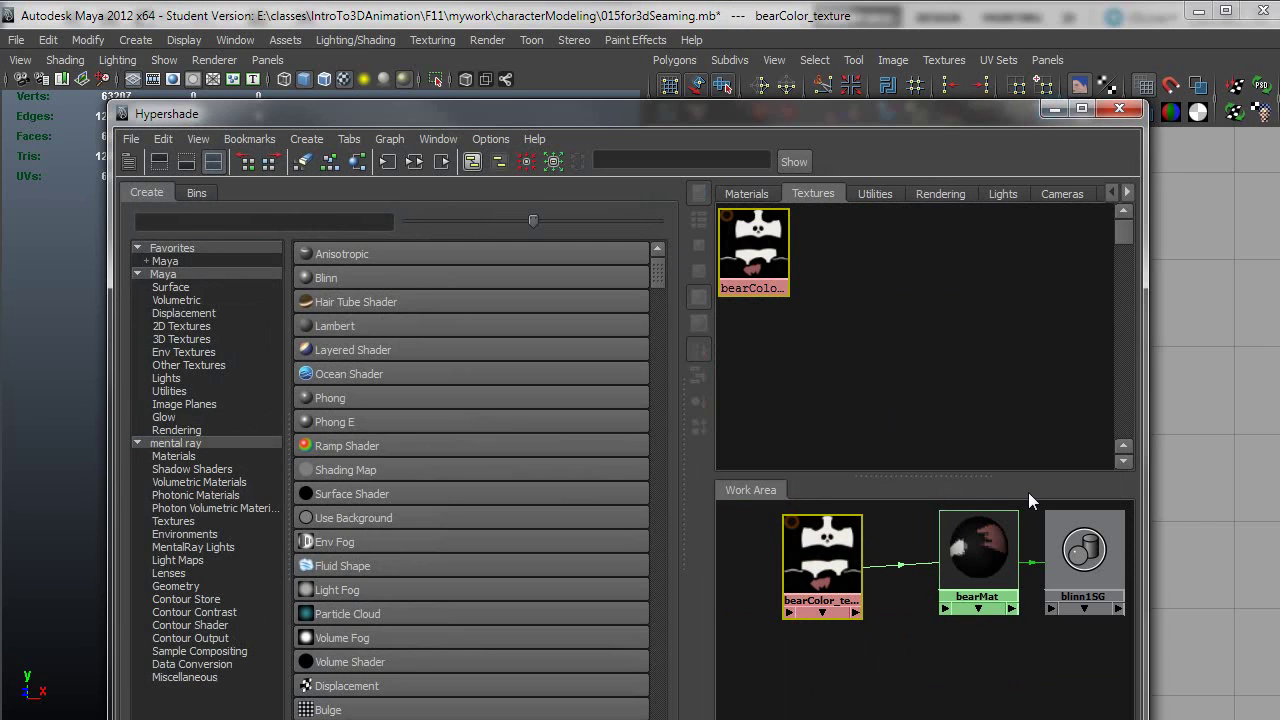
Step: Inspect the textured panda's back and head from several angles, then restore the Hypershade
left_click(1053, 111)
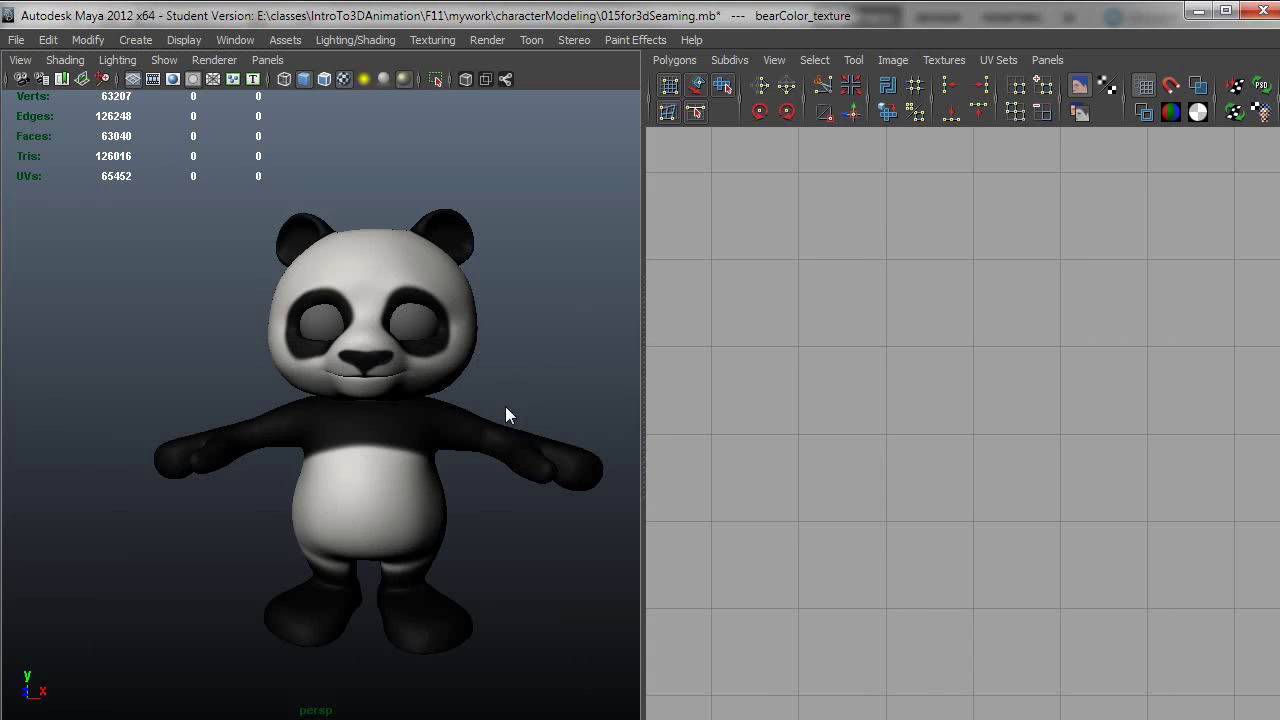
left_click_drag(505, 406, 309, 477, "alt")
right_click_drag(314, 480, 450, 477, "alt")
left_click_drag(450, 477, 609, 451, "alt")
left_click_drag(331, 517, 438, 507, "alt")
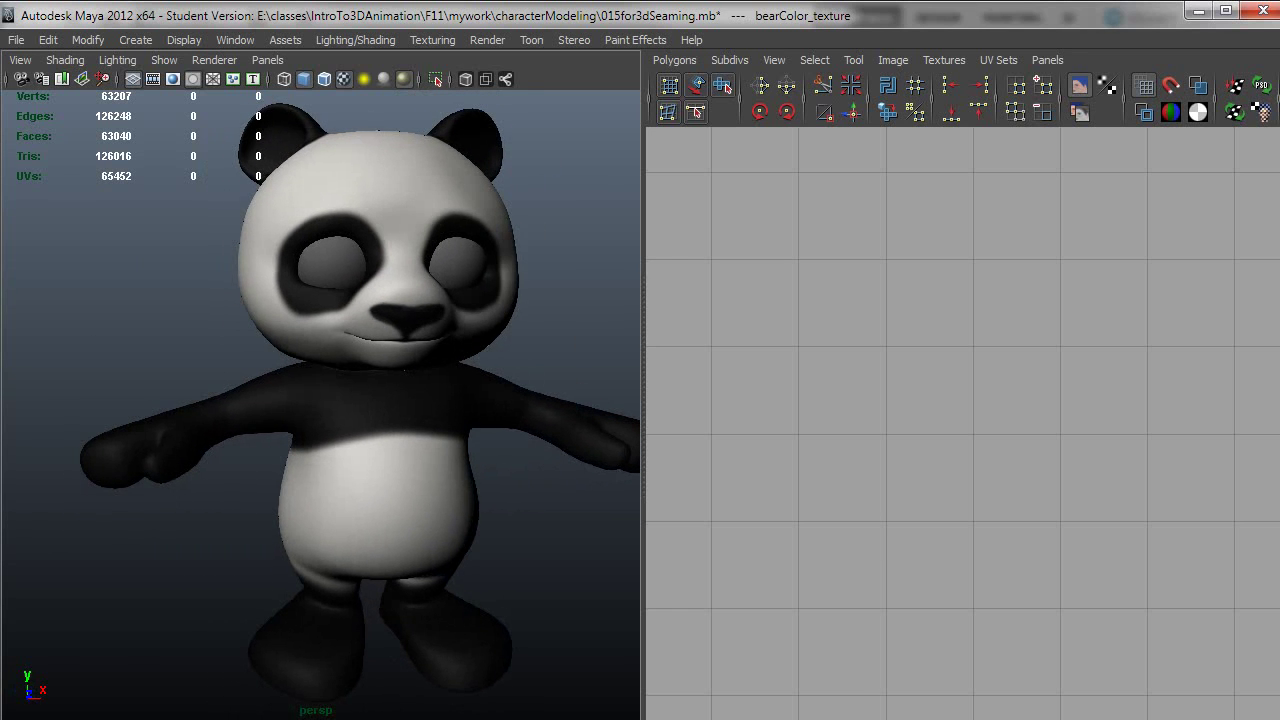
left_click(330, 680)
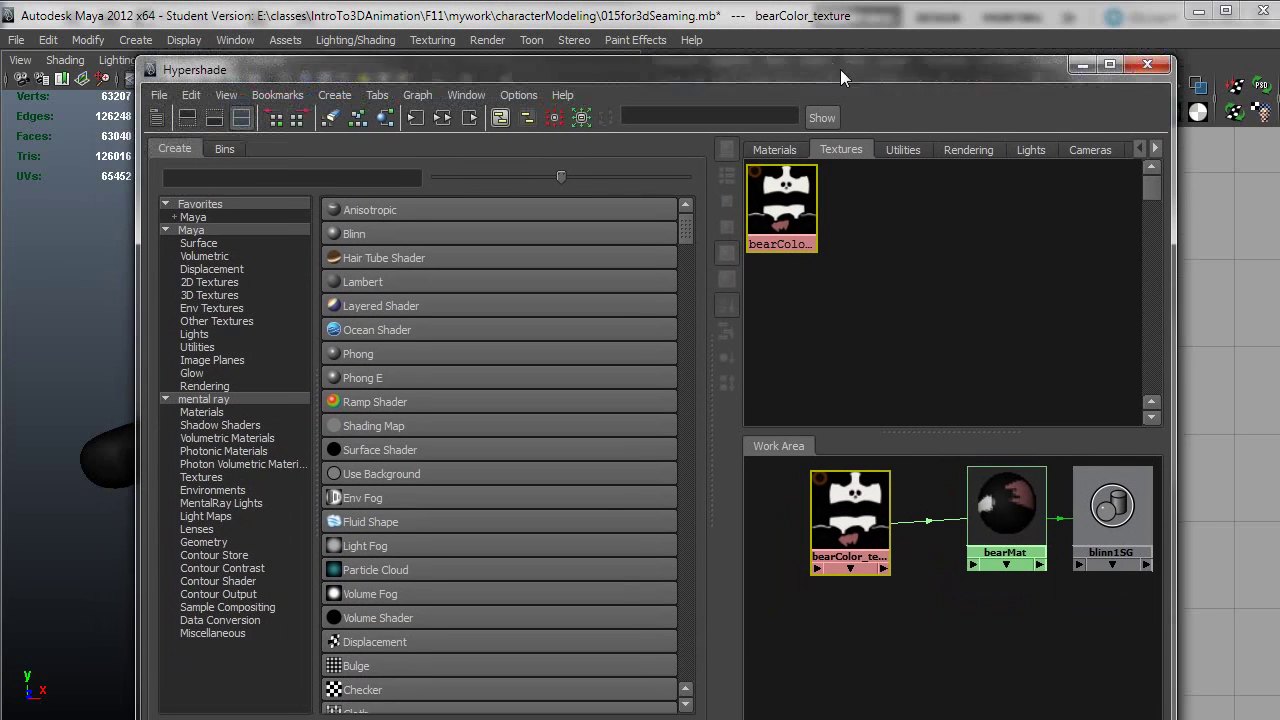
Step: Create a new Blinn material and rename it eyeMat
left_click_drag(840, 69, 844, 51)
left_click(782, 131)
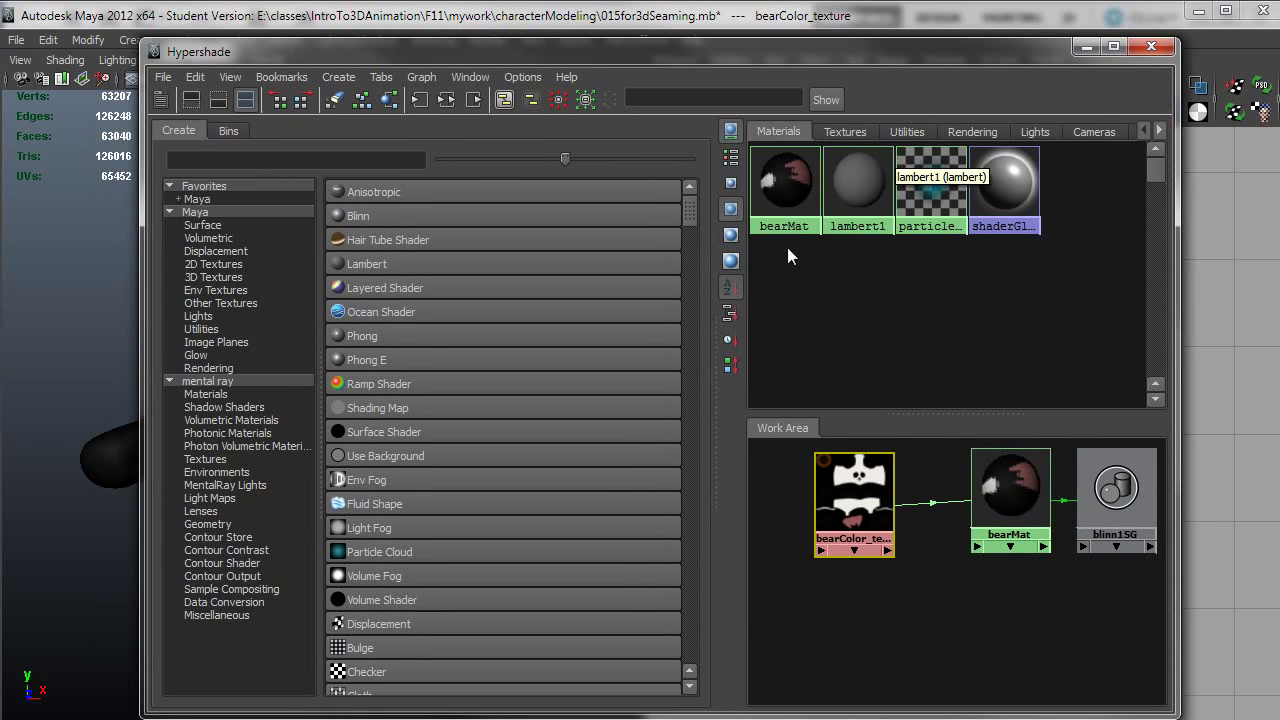
left_click(357, 218)
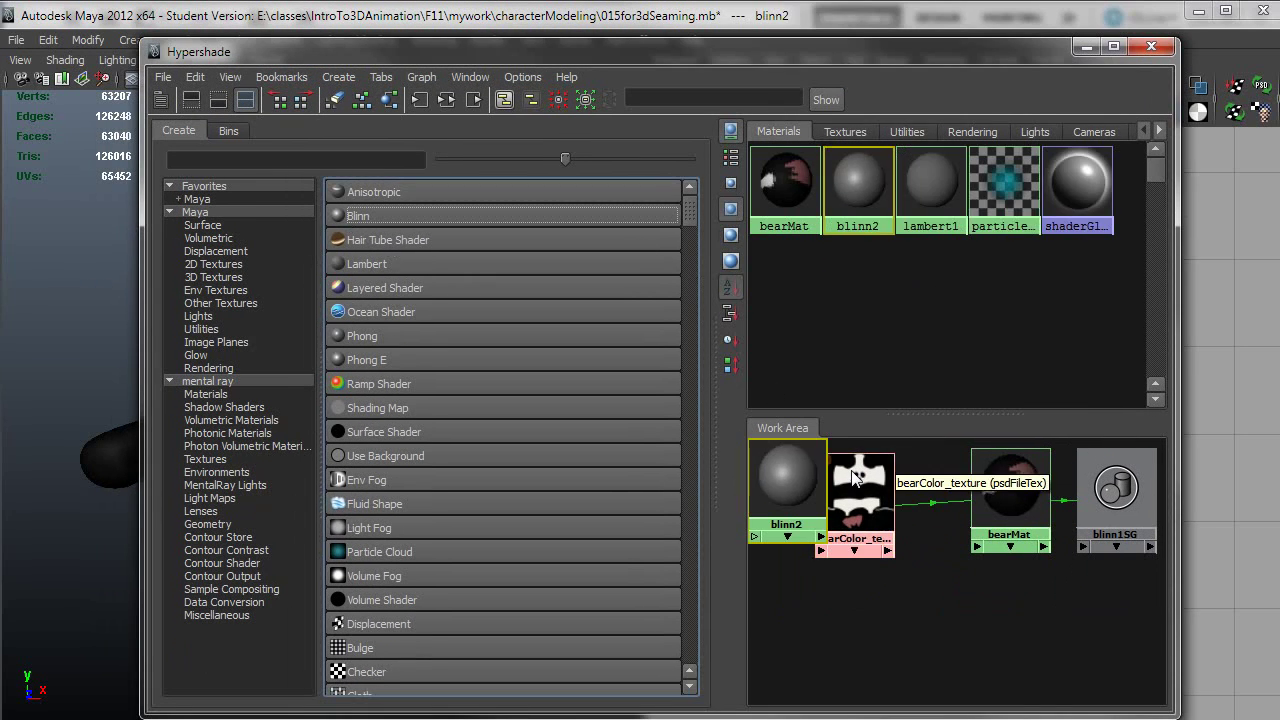
left_click_drag(788, 479, 1038, 627)
double_click(1038, 627)
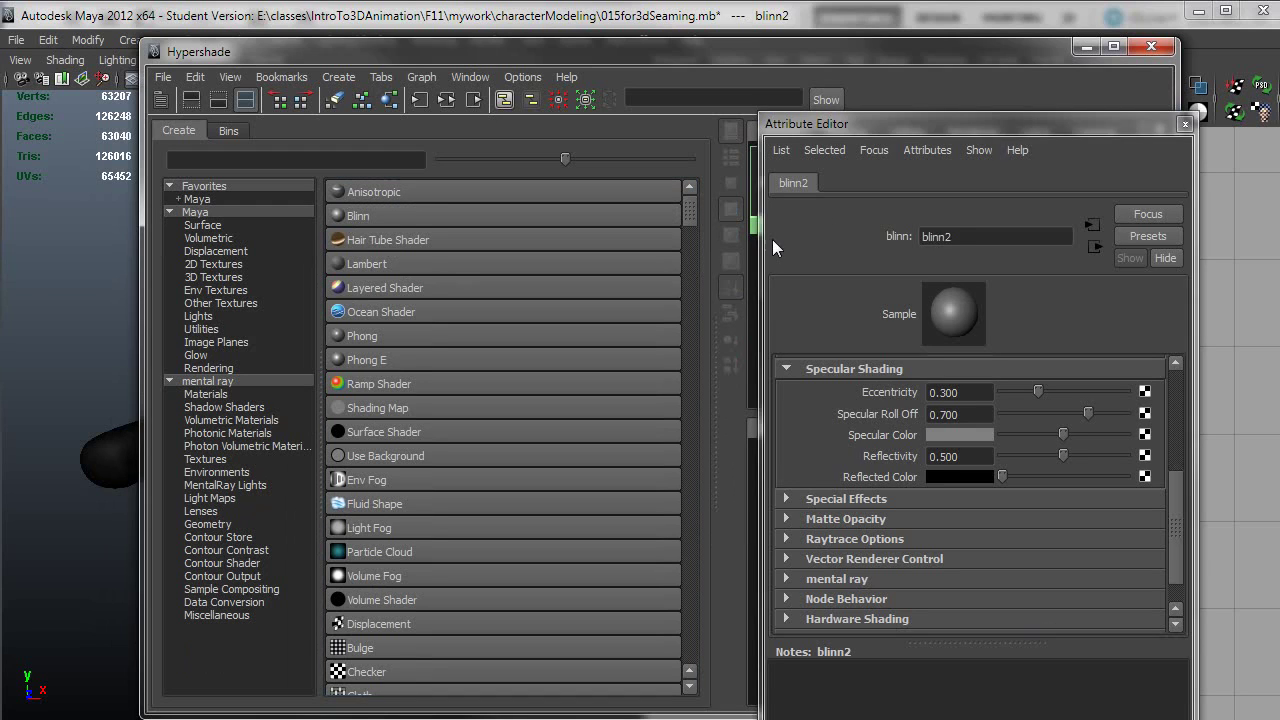
left_click(954, 236)
type("eyeMat")
key("Return")
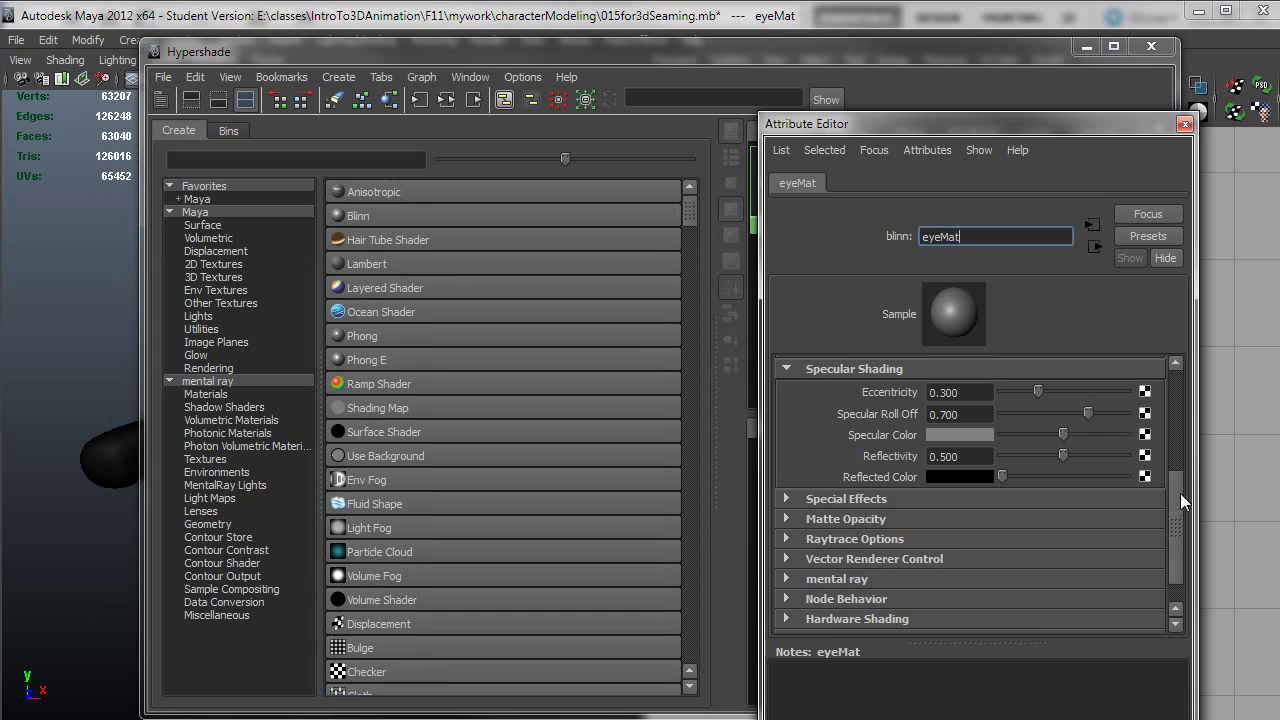
Step: Give eyeMat Eccentricity 0.073 and Specular Roll Off 0.959
mouse_move(1180, 493)
left_mouse_down()
mouse_move(1188, 379)
mouse_move(1184, 482)
left_mouse_up()
left_click_drag(1038, 419, 1012, 421)
left_click_drag(1088, 440, 1112, 462)
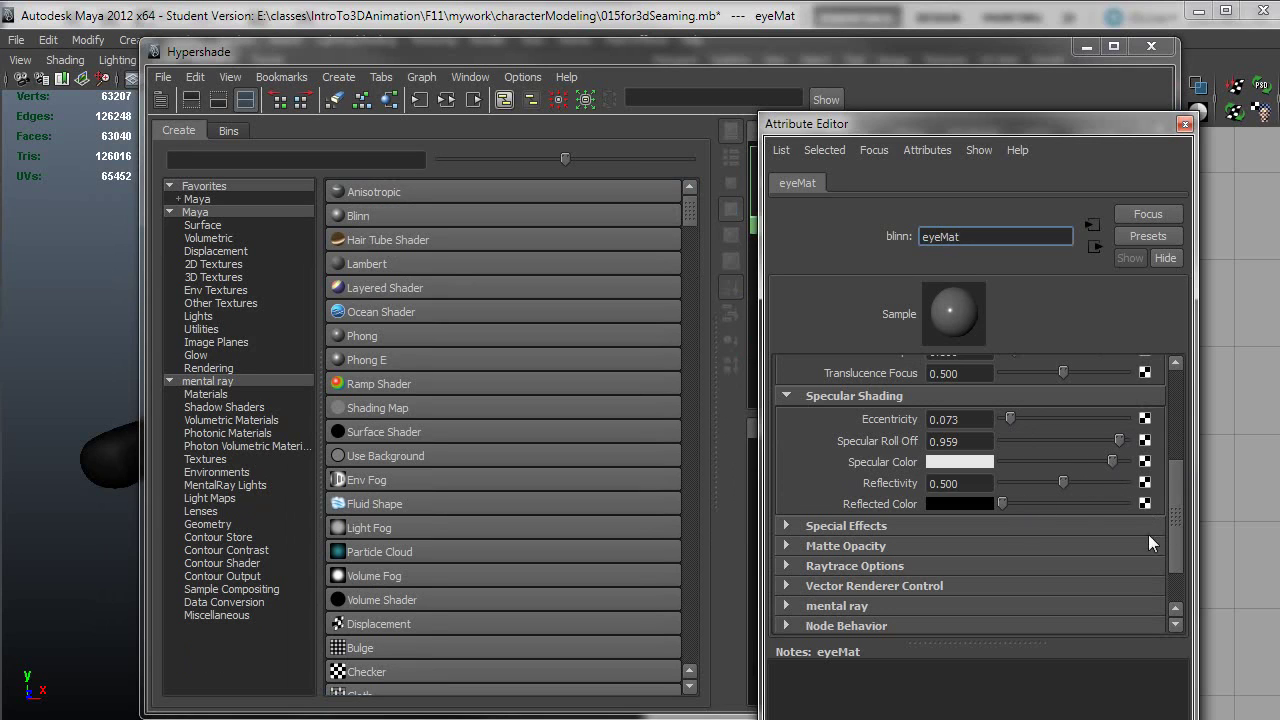
left_click_drag(1182, 541, 1204, 436)
left_click_drag(1133, 122, 589, 369)
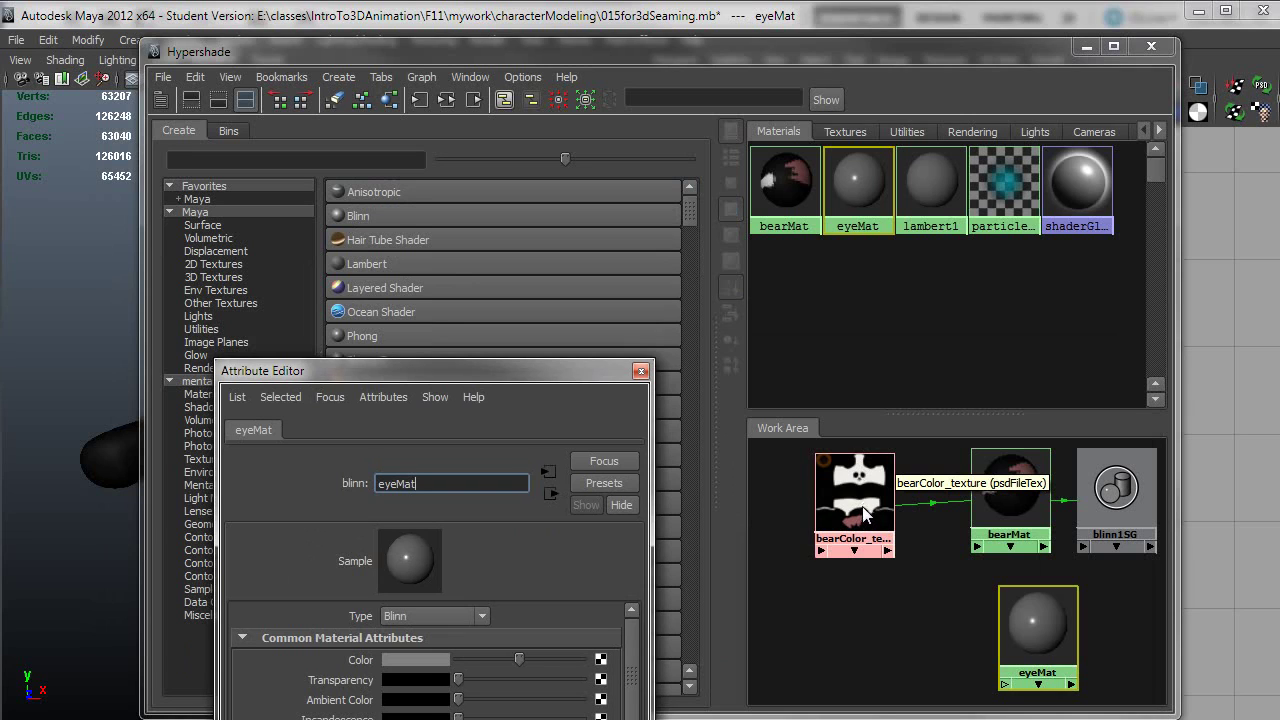
left_click(771, 587)
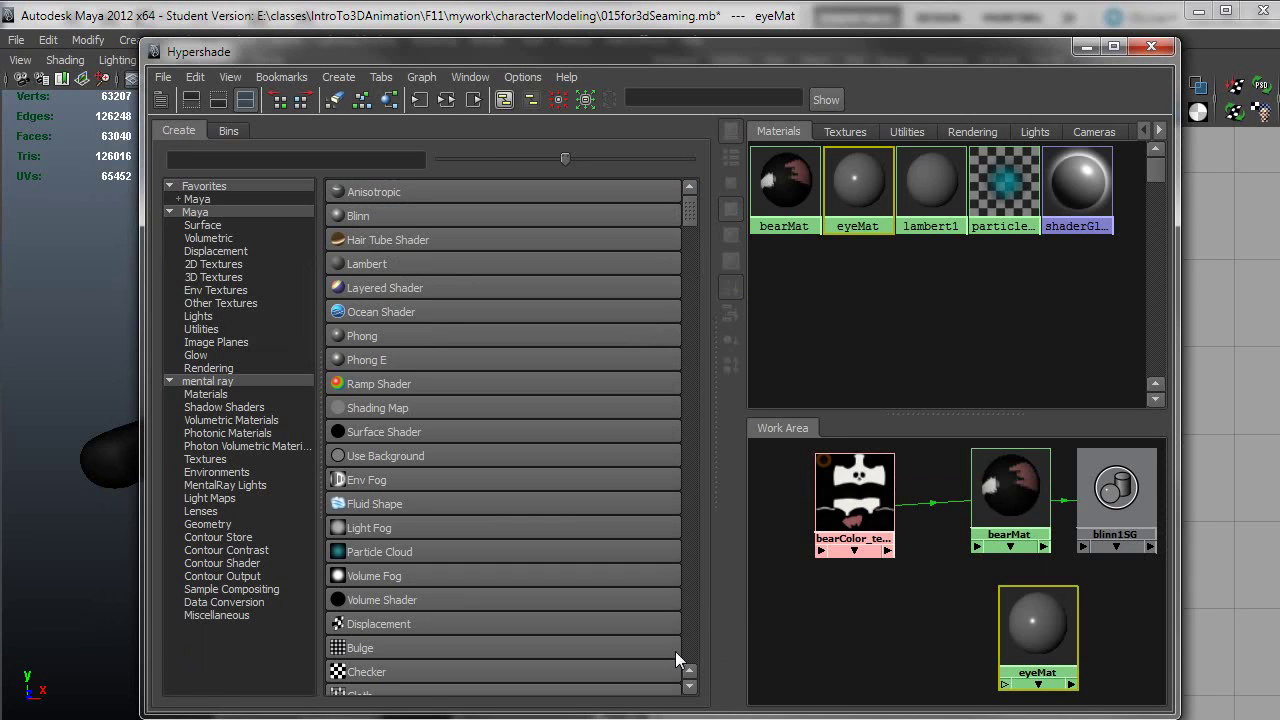
Step: Connect bearColor_texture to eyeMat's color attribute
left_click(818, 632)
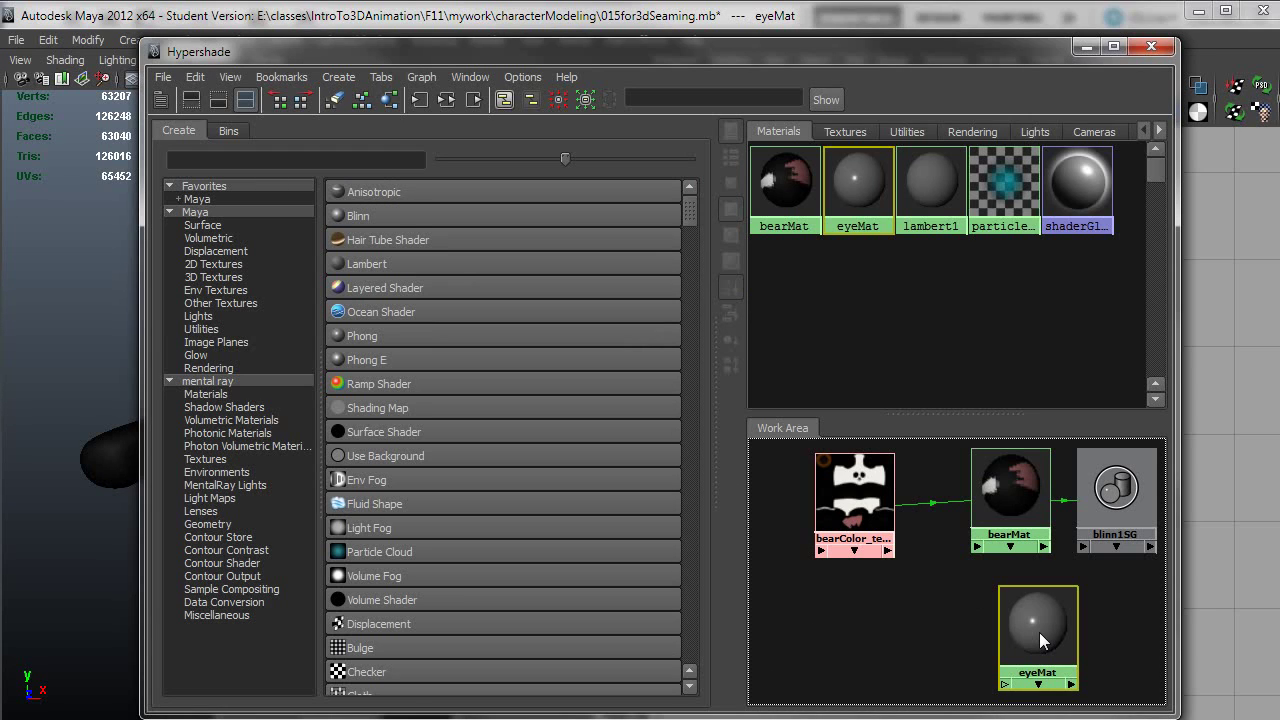
middle_click_drag(1039, 632, 1039, 632)
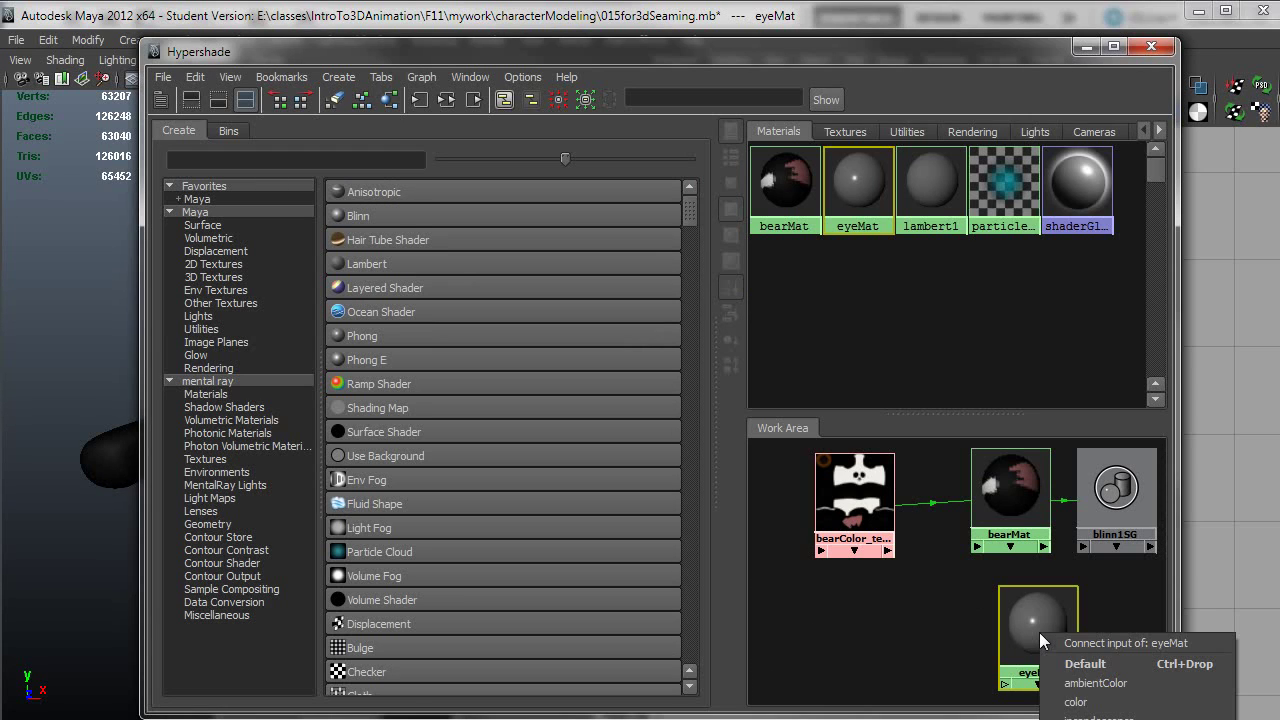
left_click(1096, 702)
left_click_drag(1058, 630, 1049, 617)
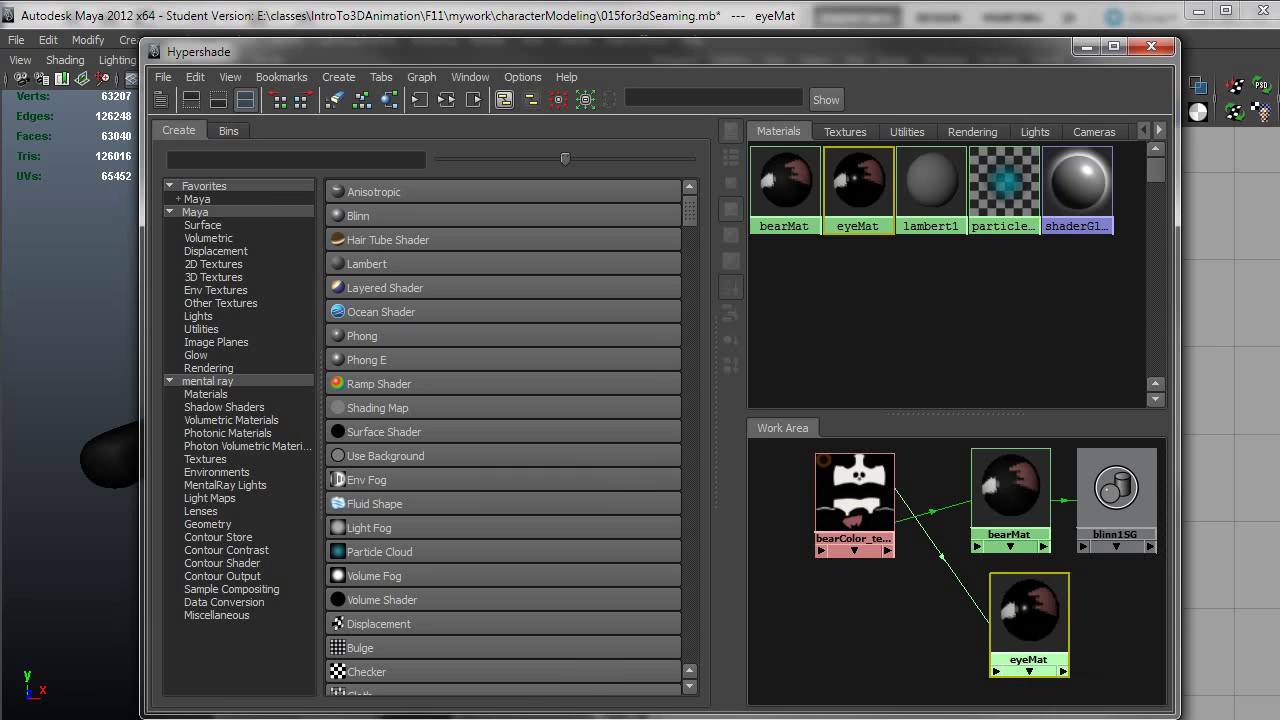
key("ctrl+a")
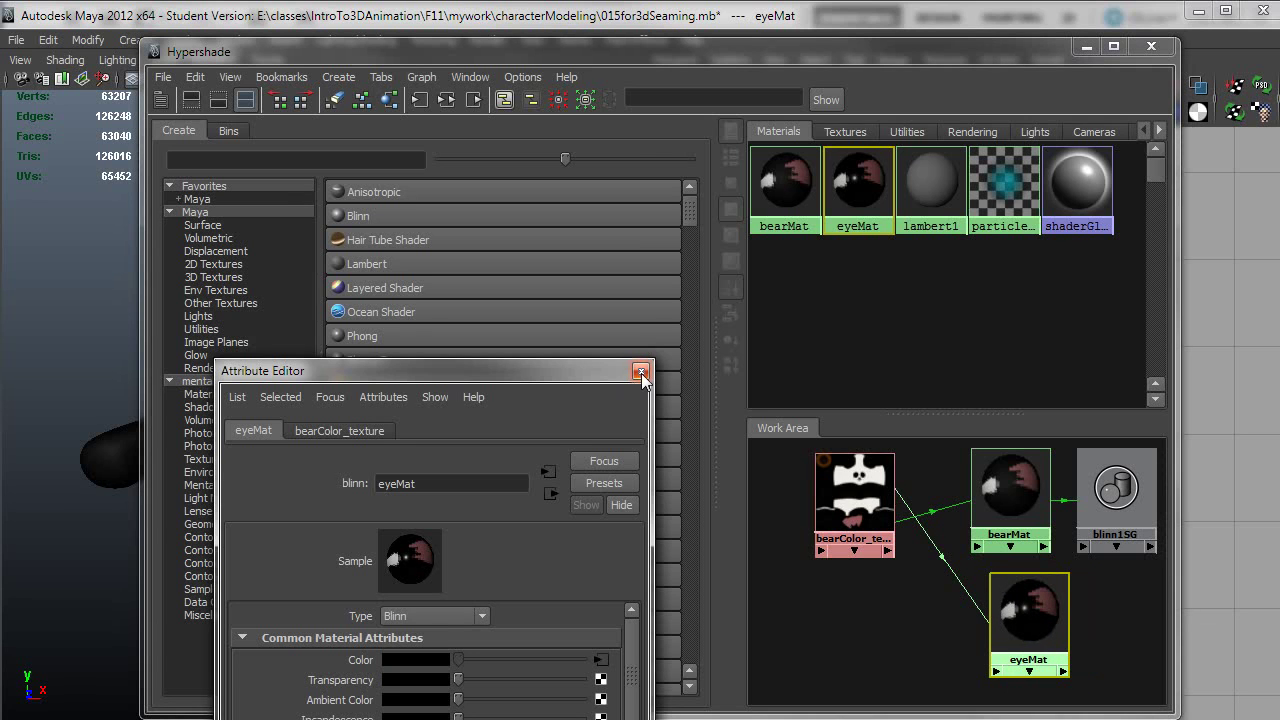
left_click(641, 373)
Step: Select both panda eyes, assign them eyeMat and orbit to inspect the brown irises
left_click_drag(680, 50, 875, 65)
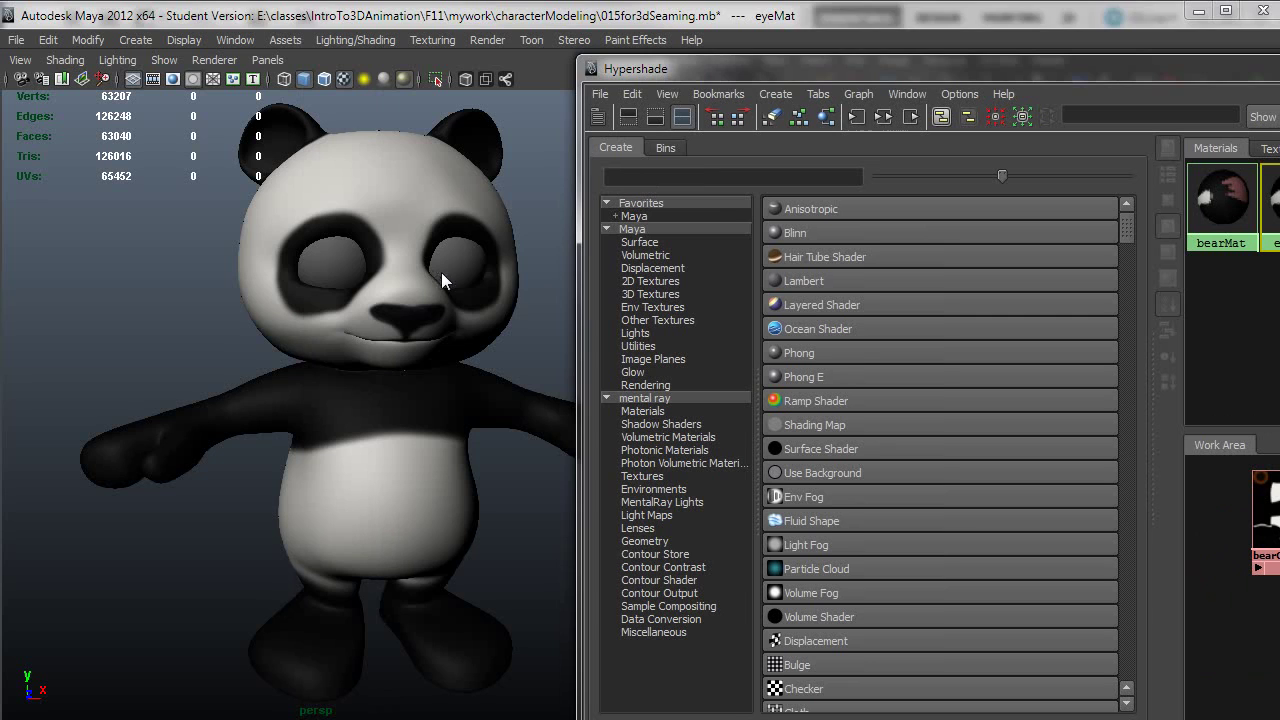
left_click(441, 272)
left_click(470, 270)
left_click(335, 265, "shift")
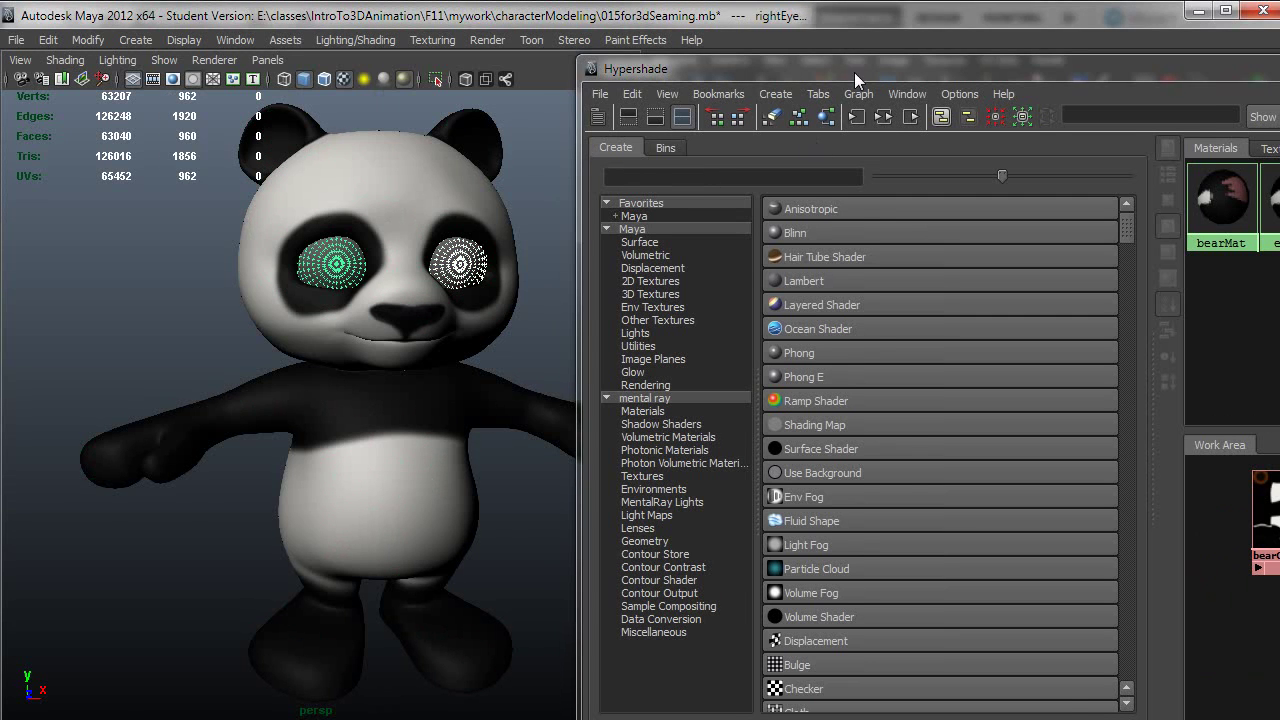
left_click_drag(854, 72, 441, 31)
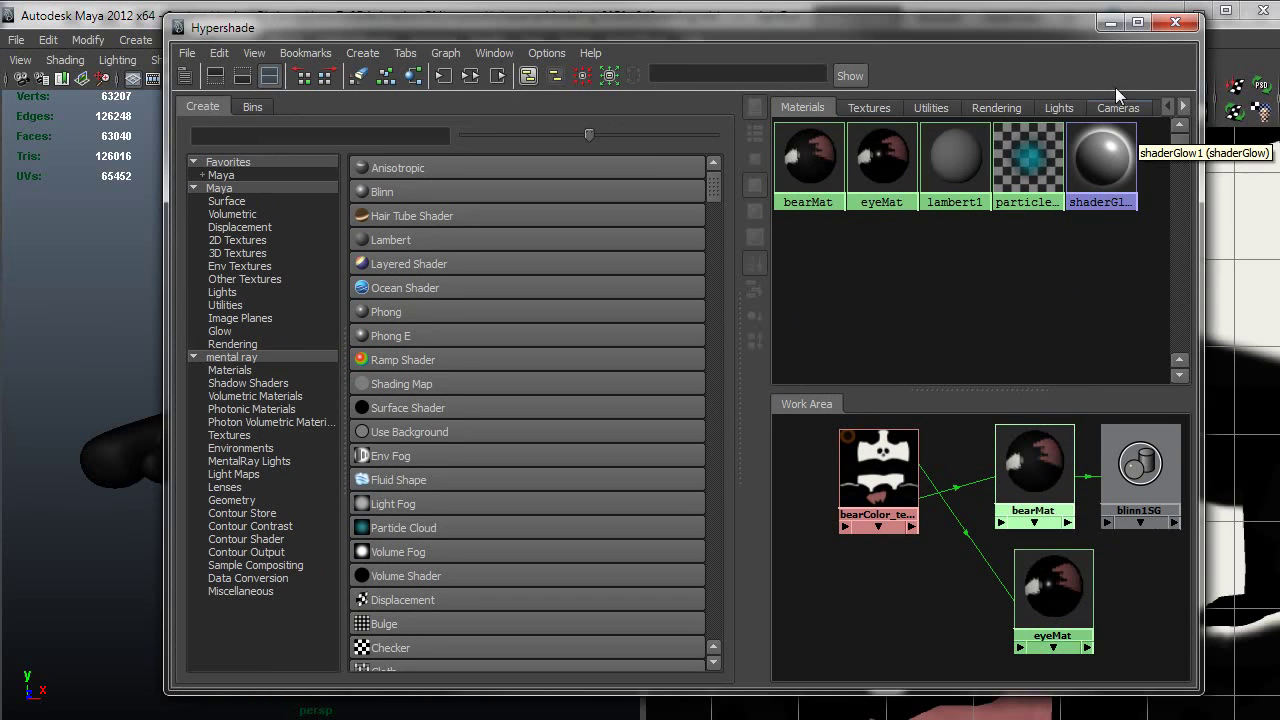
left_click(1110, 22)
left_click(511, 543)
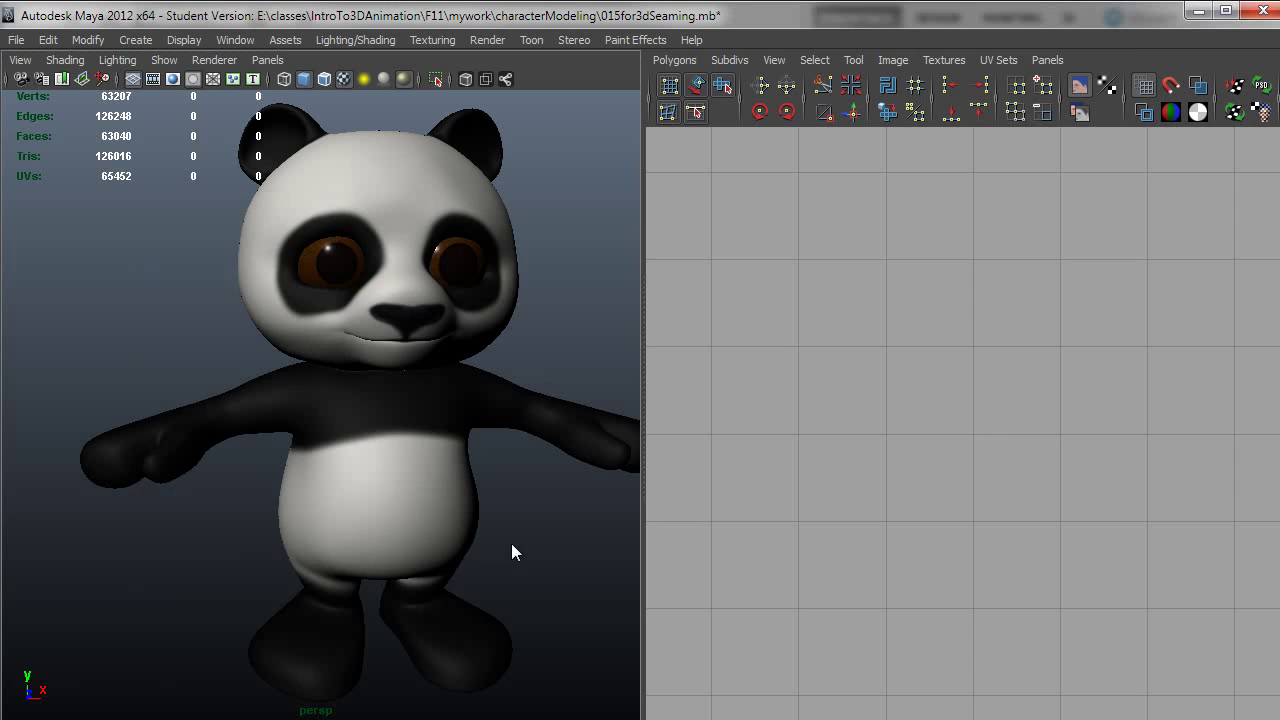
left_click_drag(511, 543, 396, 286, "alt")
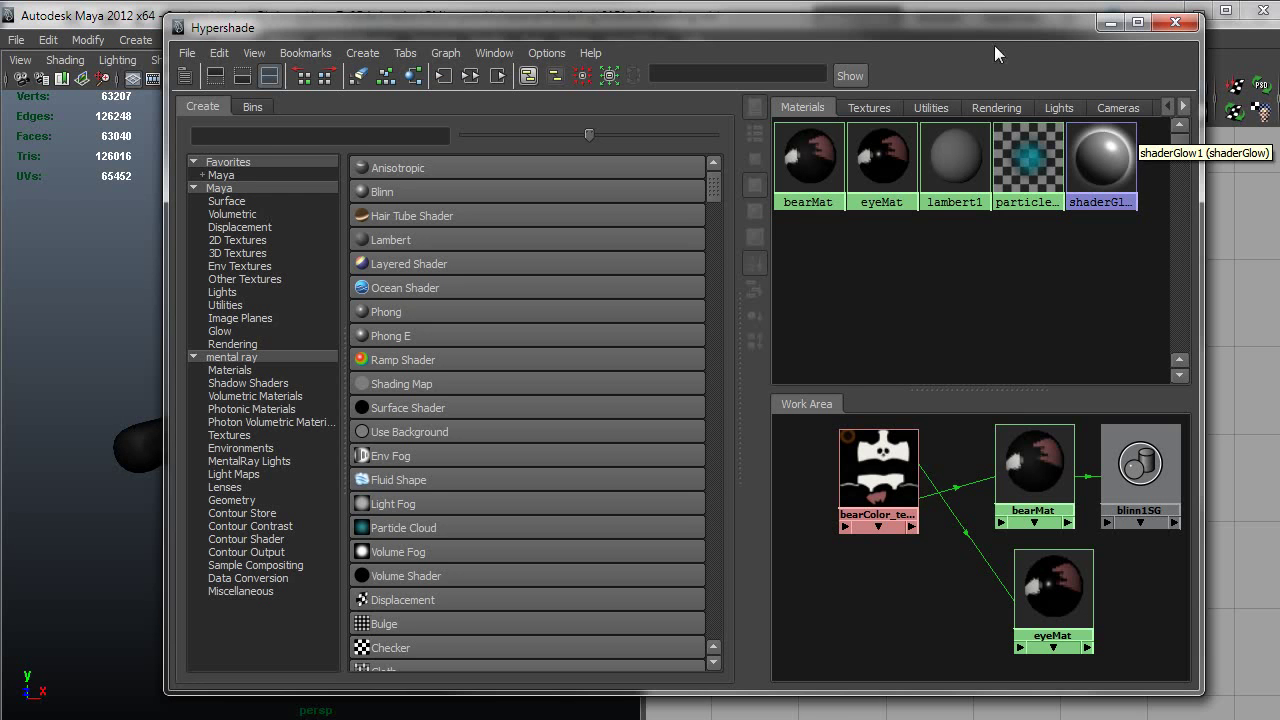
Step: Rearrange the bearColor_texture and eyeMat nodes in the Hypershade graph
left_click_drag(949, 31, 905, 27)
left_click_drag(827, 480, 816, 533)
left_click_drag(981, 560, 962, 559)
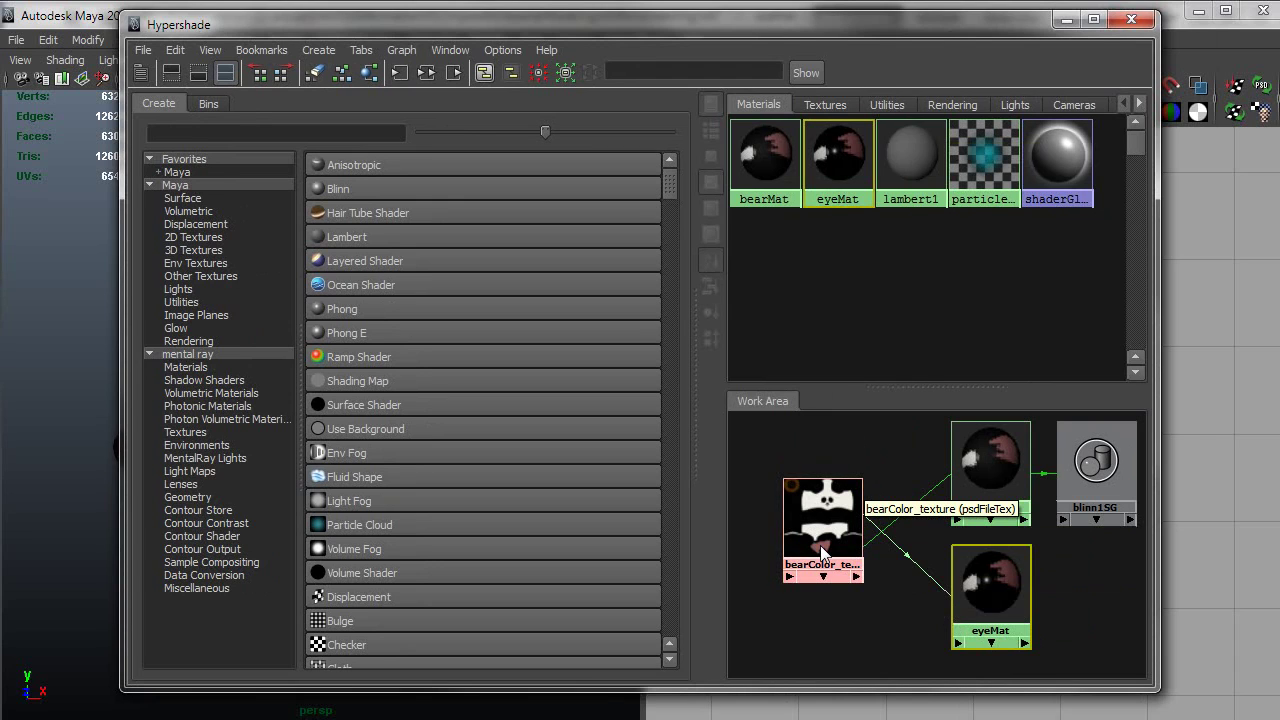
left_click_drag(823, 551, 840, 527)
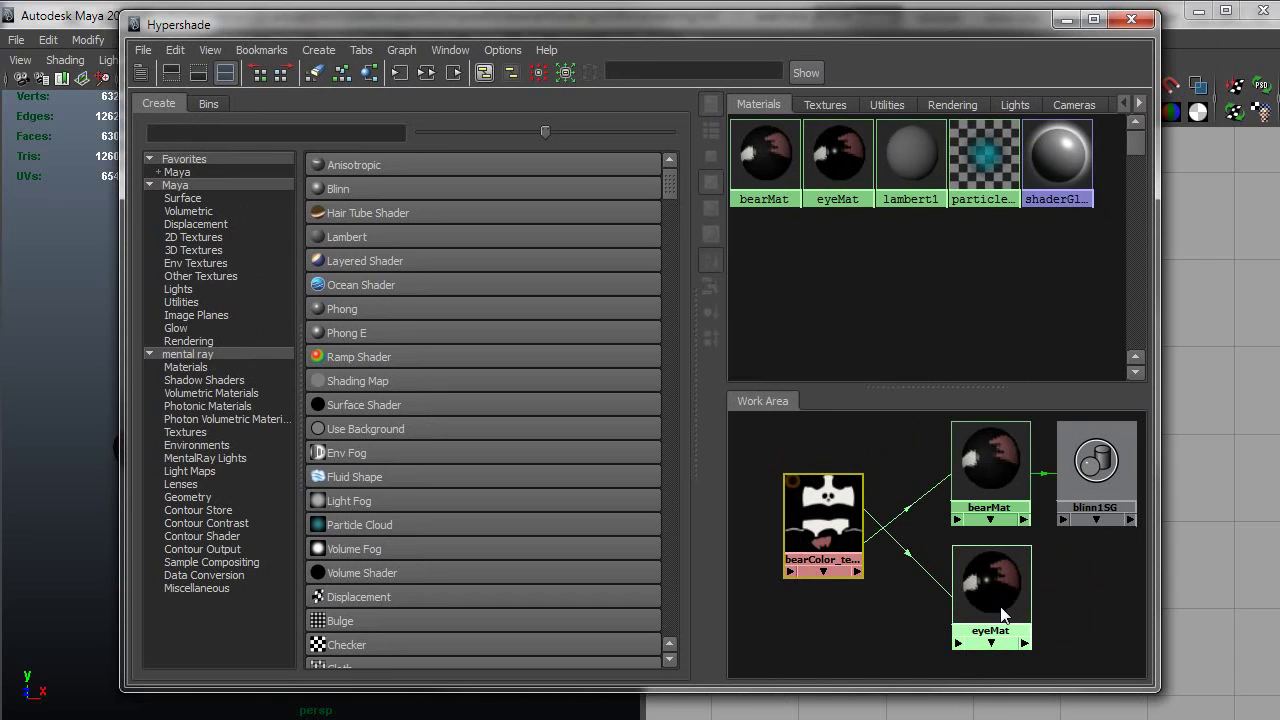
Step: Hide the Hypershade, maximize the perspective view and zoom in on the panda's eyes and nose
left_click(1068, 20)
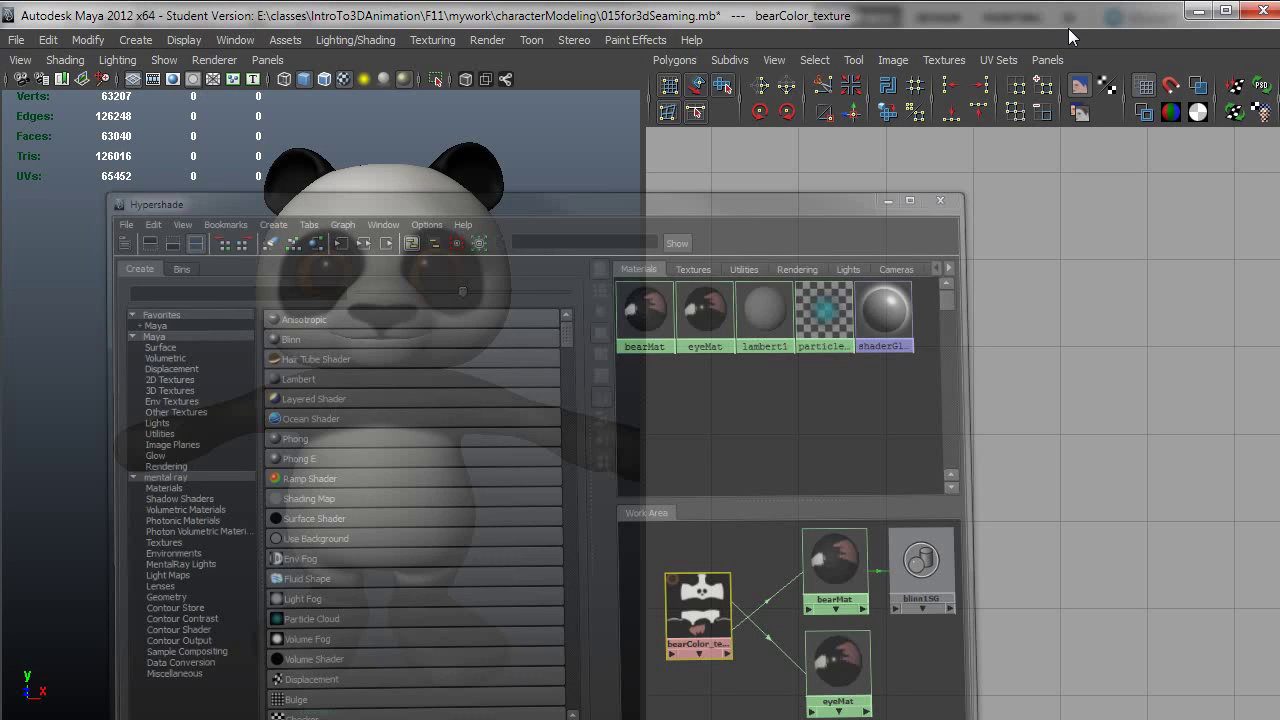
right_click_drag(381, 404, 462, 486, "alt")
key("space")
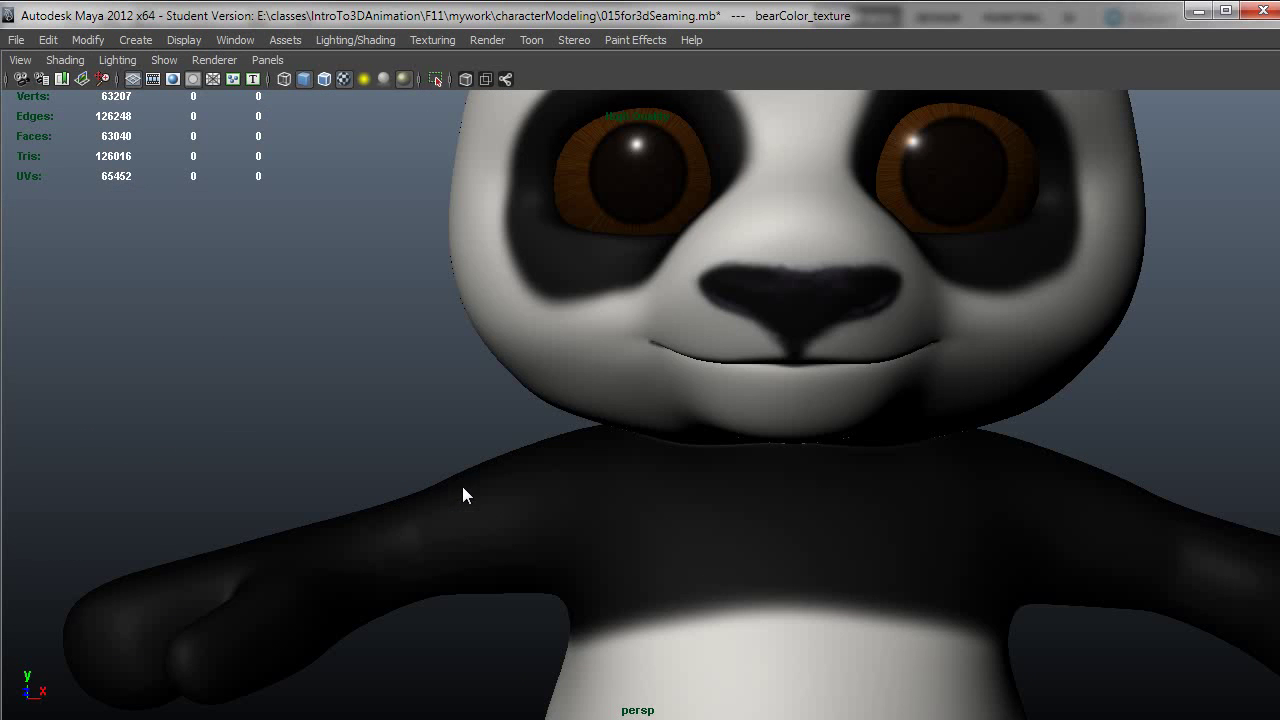
middle_click_drag(798, 456, 689, 571, "alt")
right_click_drag(689, 571, 657, 463, "alt")
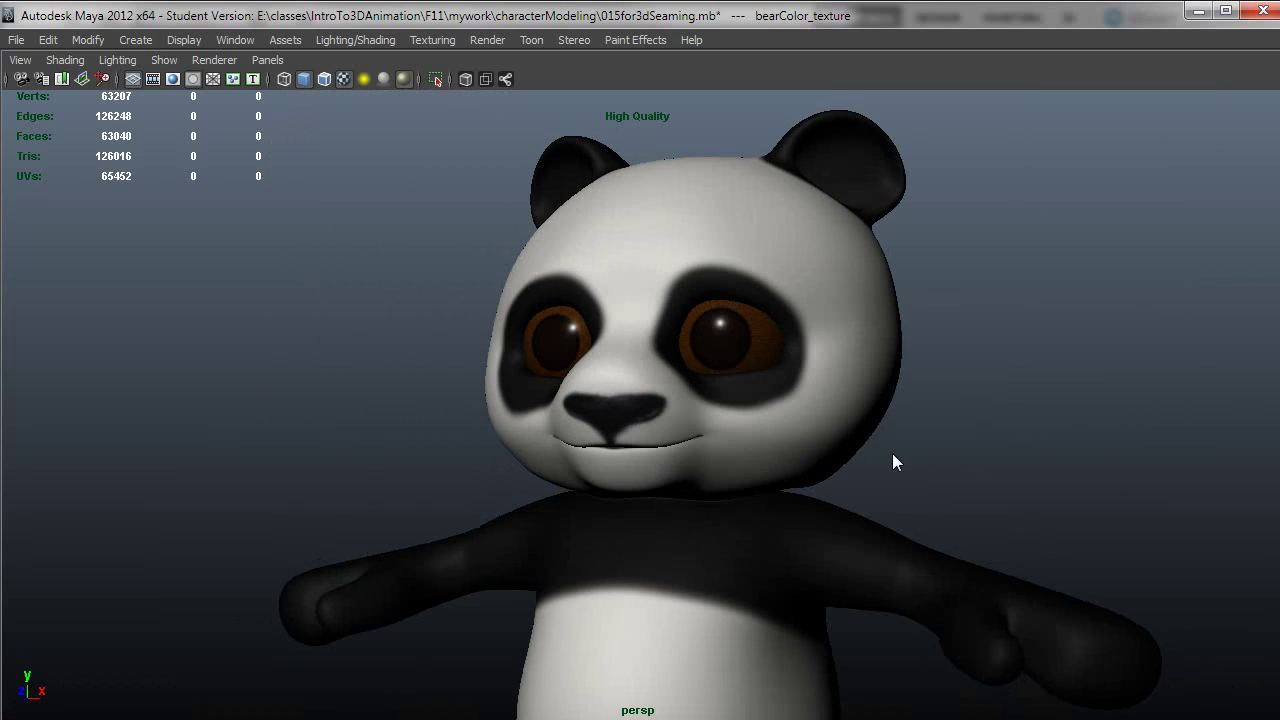
left_click_drag(644, 478, 700, 495, "alt")
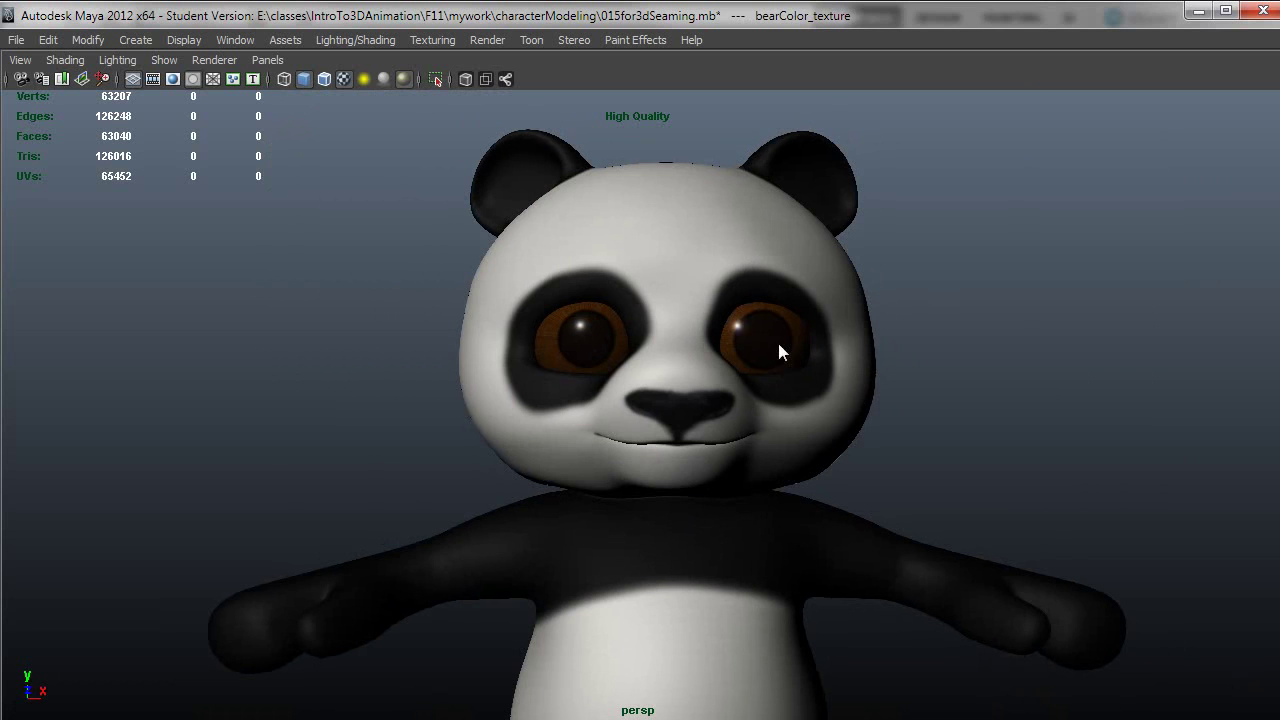
mouse_move(594, 397)
left_mouse_down("alt")
mouse_move(623, 414)
mouse_move(611, 409)
left_mouse_up("alt")
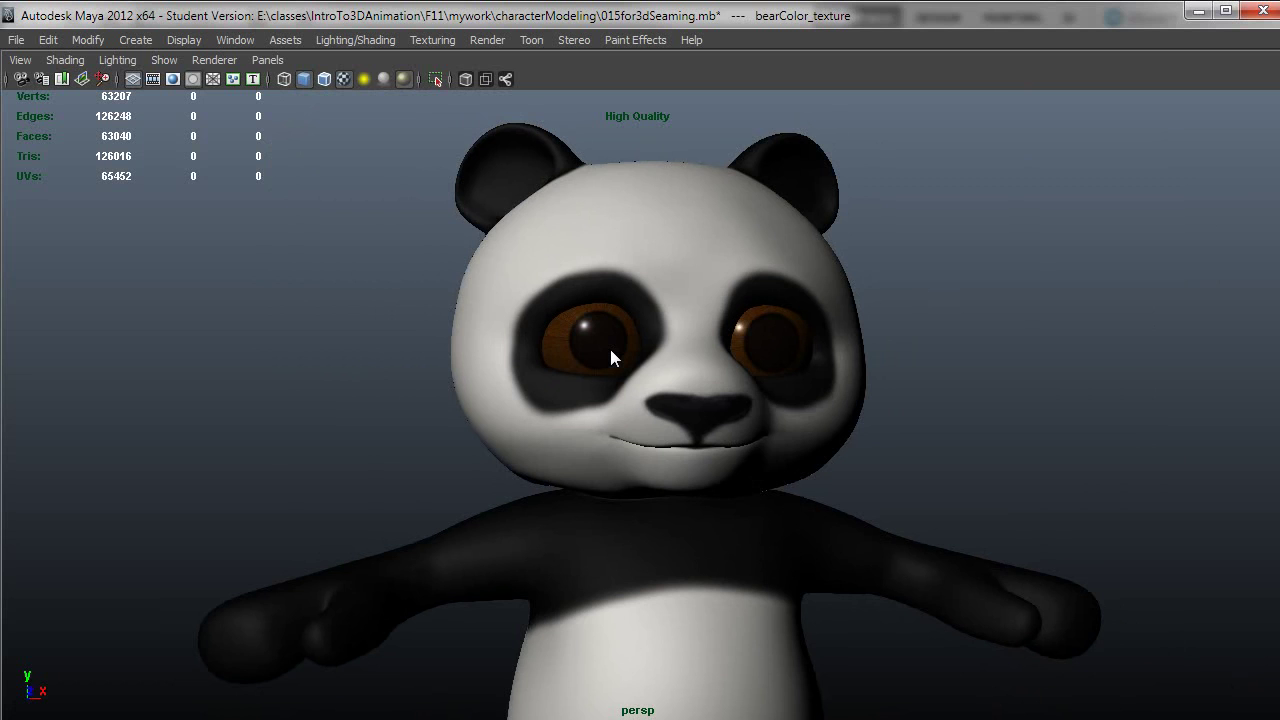
Step: Dolly out and orbit from a square frontal view to behind the panda
scroll(685, 470, "down", 5)
scroll(671, 278, "down", 2)
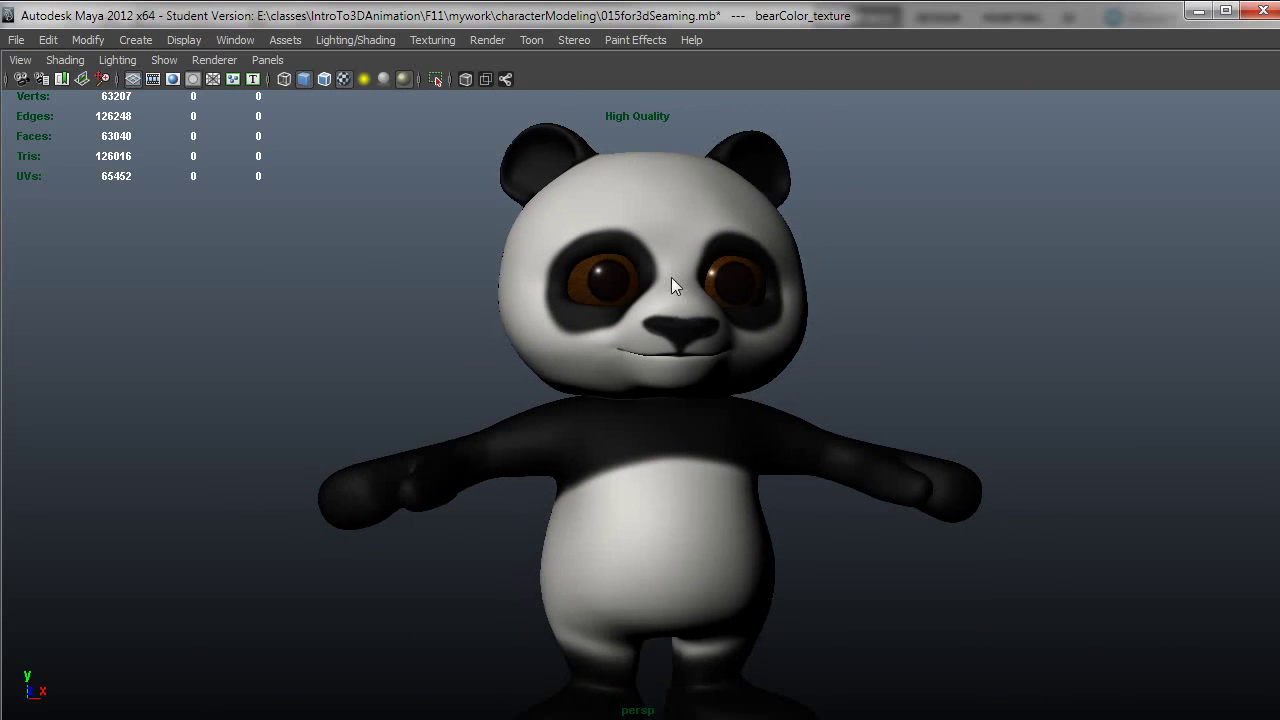
left_click_drag(612, 298, 607, 419, "alt")
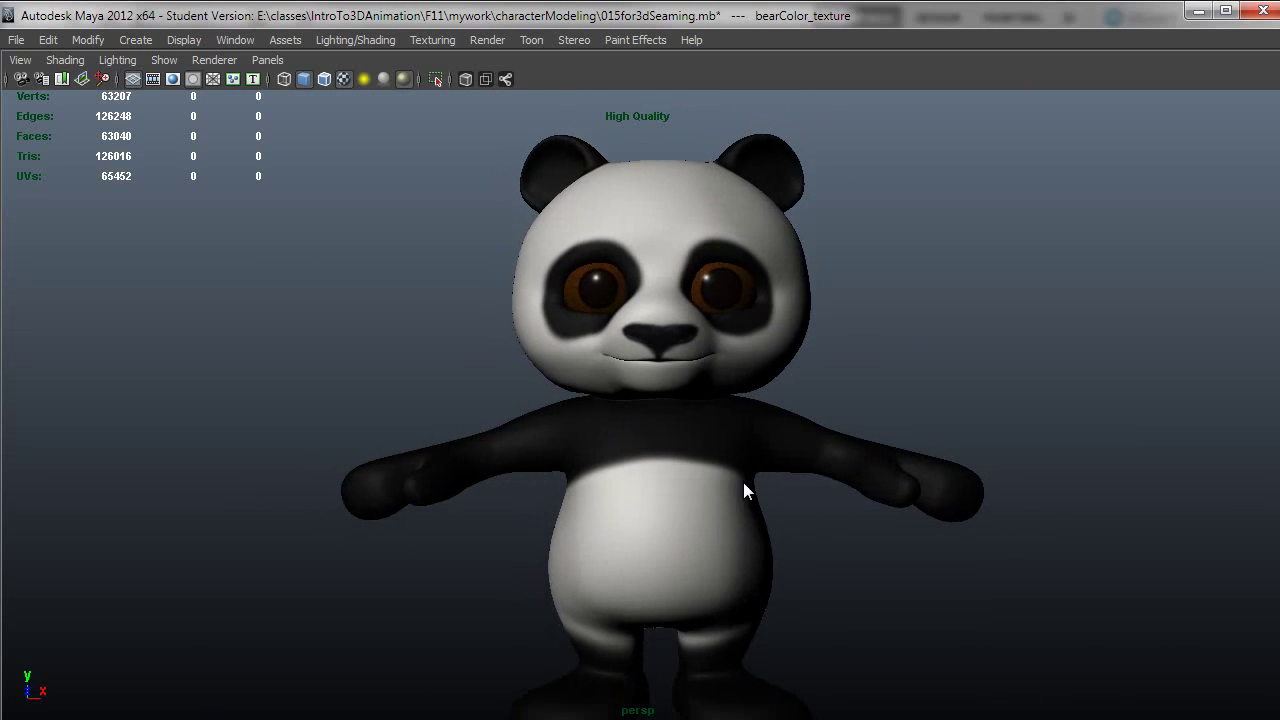
scroll(743, 482, "down", 3)
scroll(760, 489, "down", 3)
left_click_drag(706, 491, 929, 578, "alt")
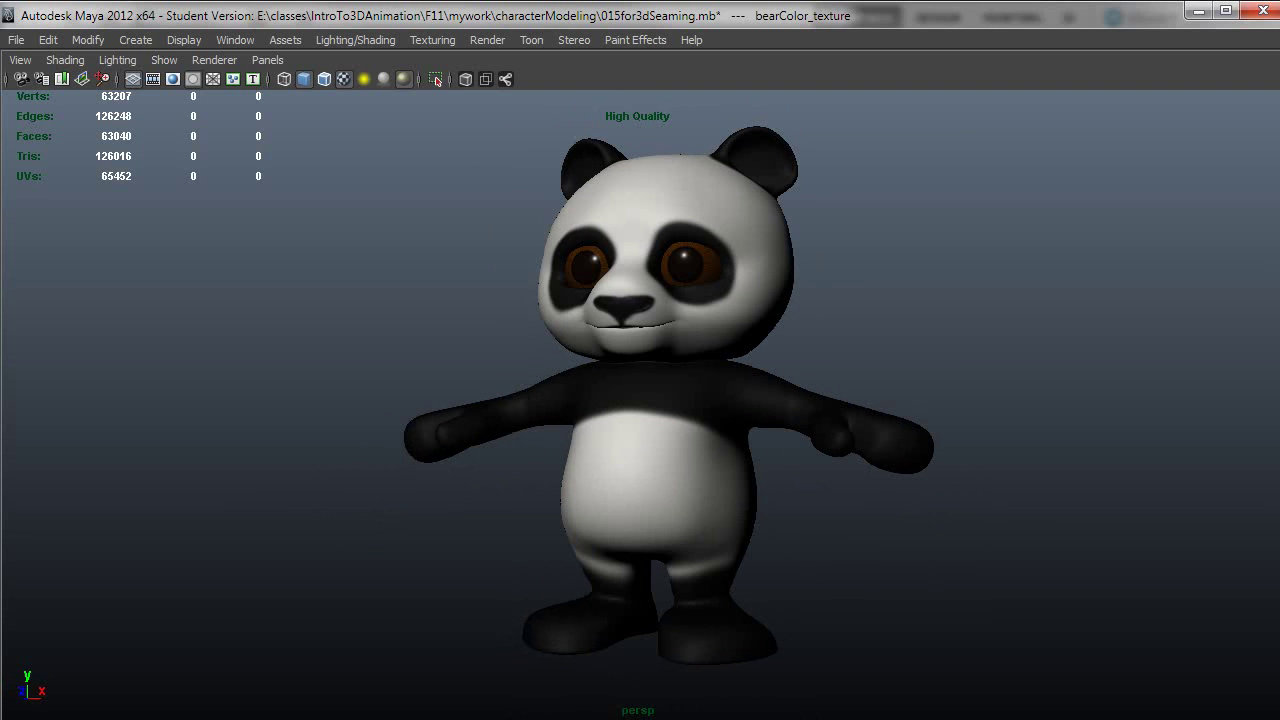
Step: Switch to bearTexture.psd in Photoshop and zoom out to show the whole texture
left_click_drag(726, 580, 736, 578, "alt")
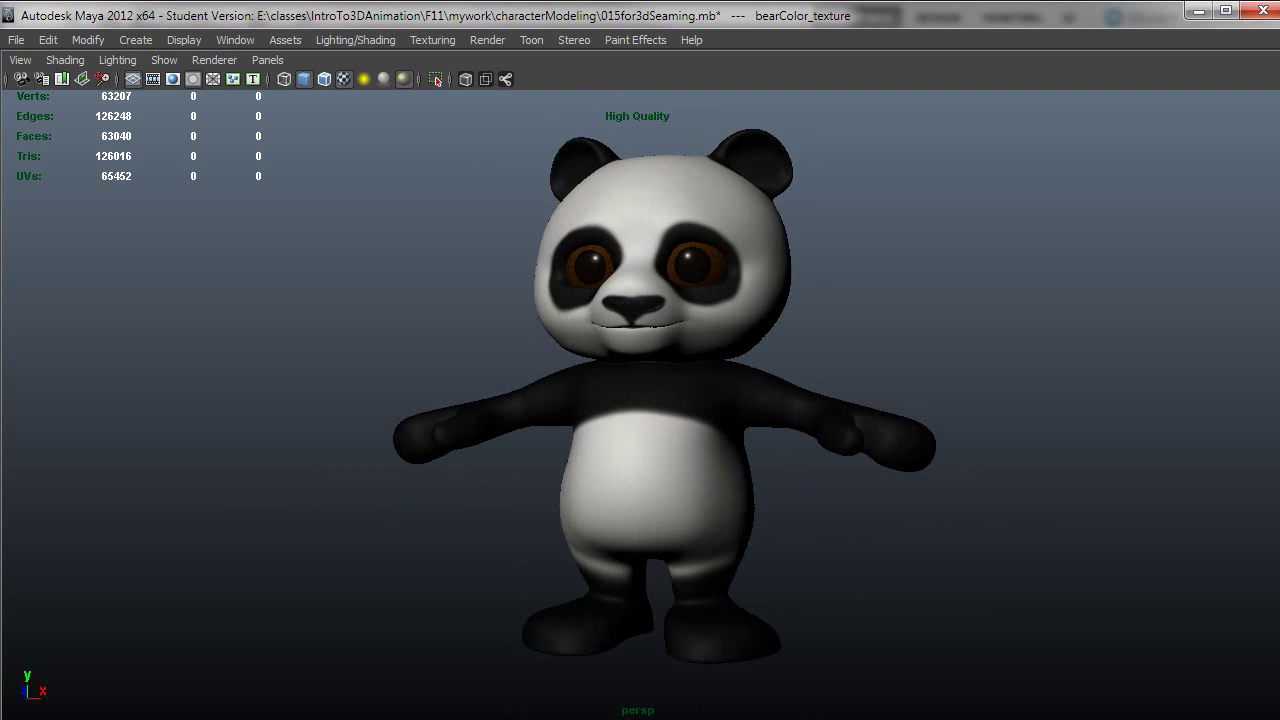
key("alt+Tab")
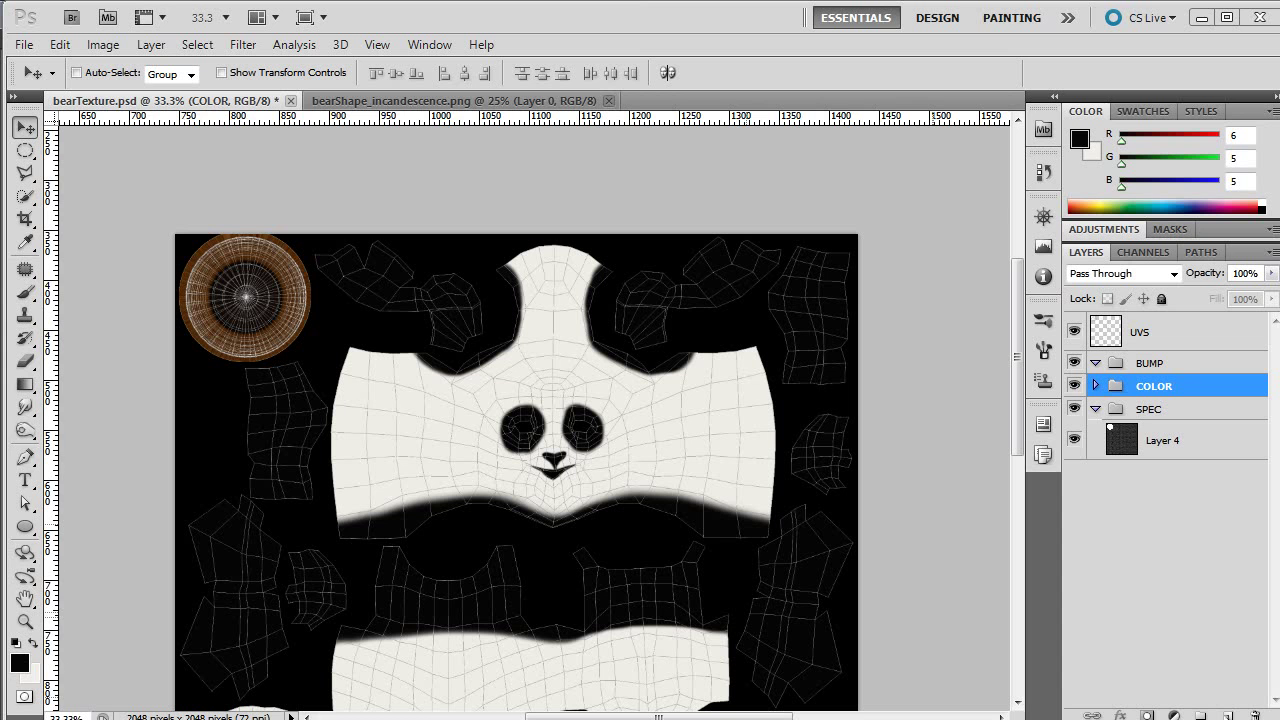
scroll(804, 525, "down", 3)
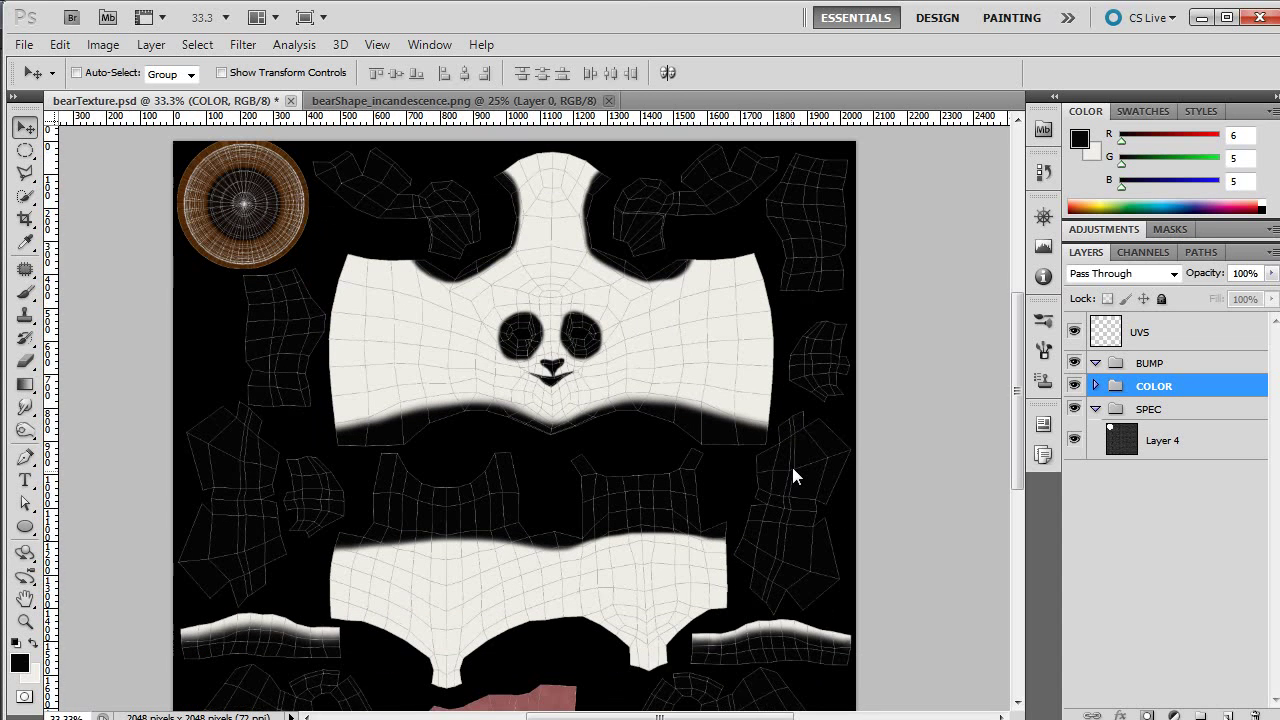
key("ctrl+minus")
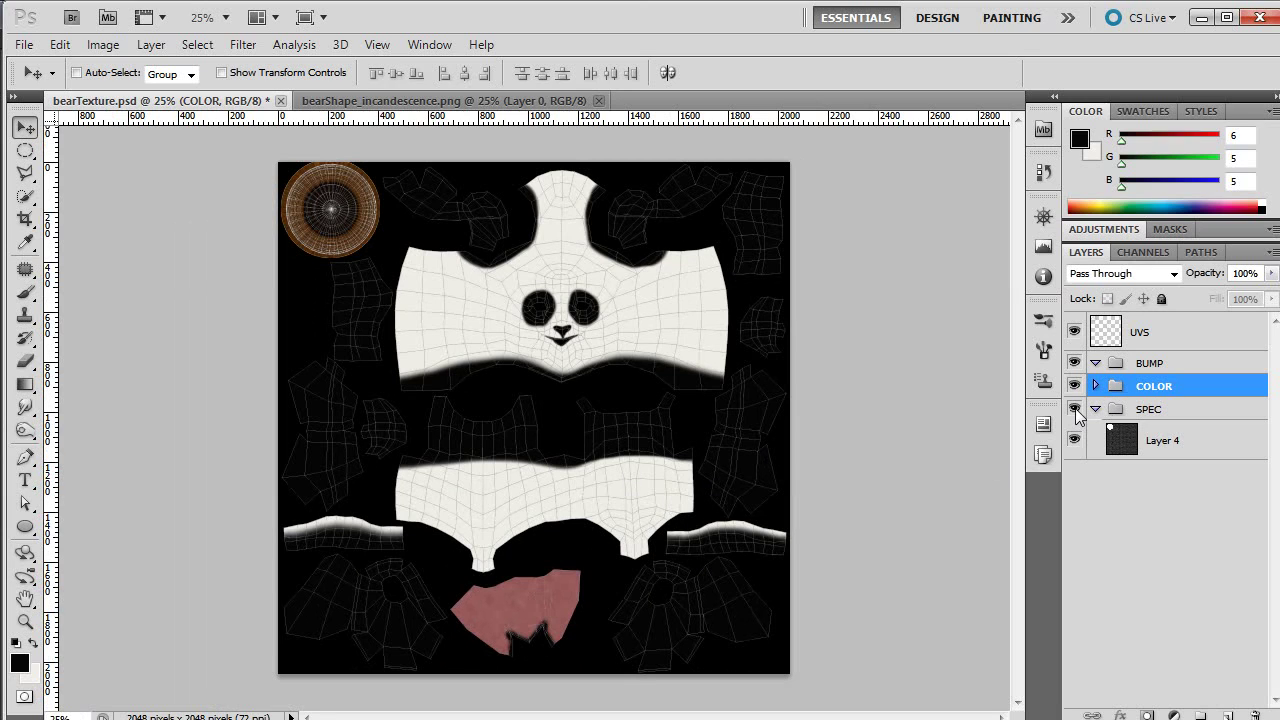
Step: Preview the SPEC group above BUMP, then move it back below COLOR
left_click(1141, 409)
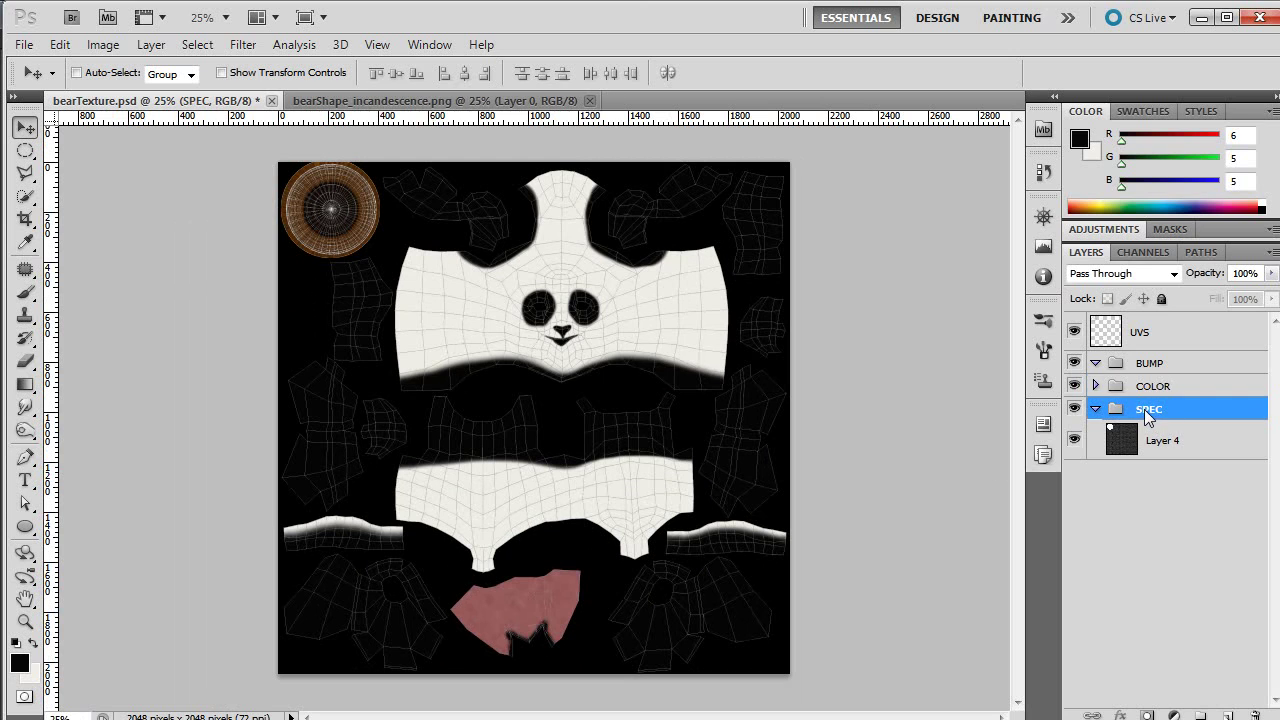
left_click_drag(1147, 417, 1149, 345)
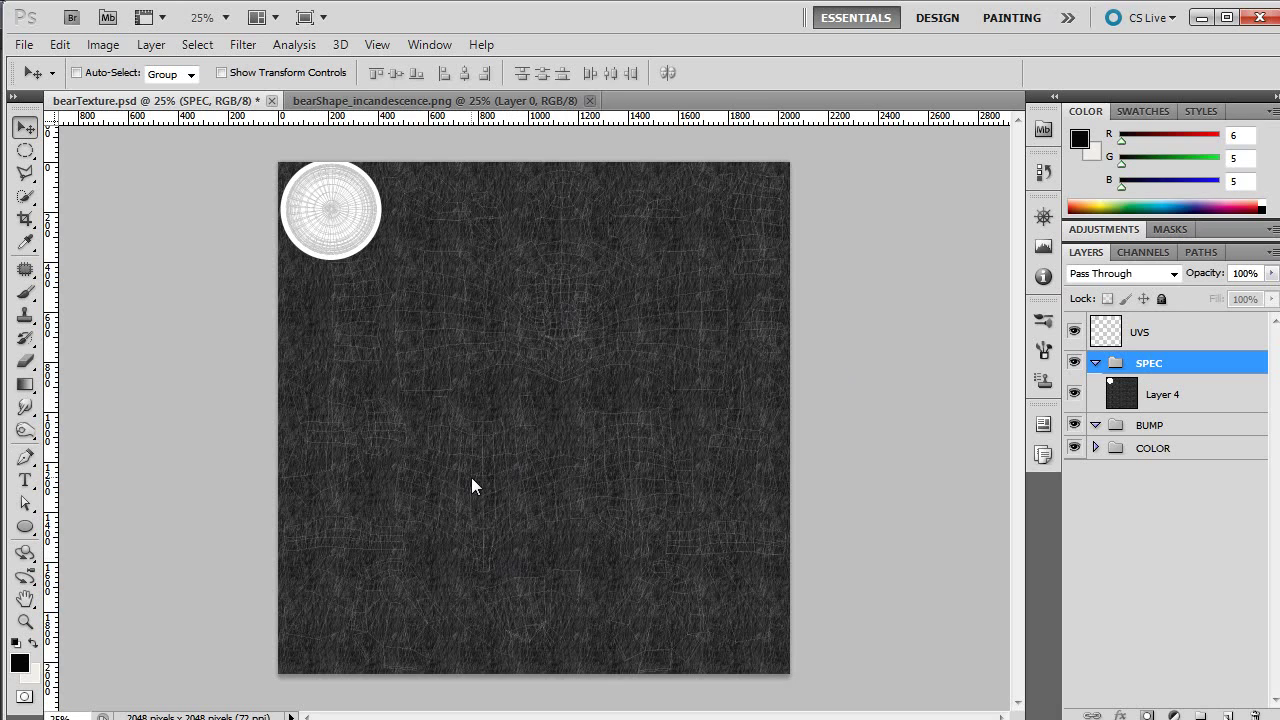
left_click_drag(1135, 372, 1151, 535)
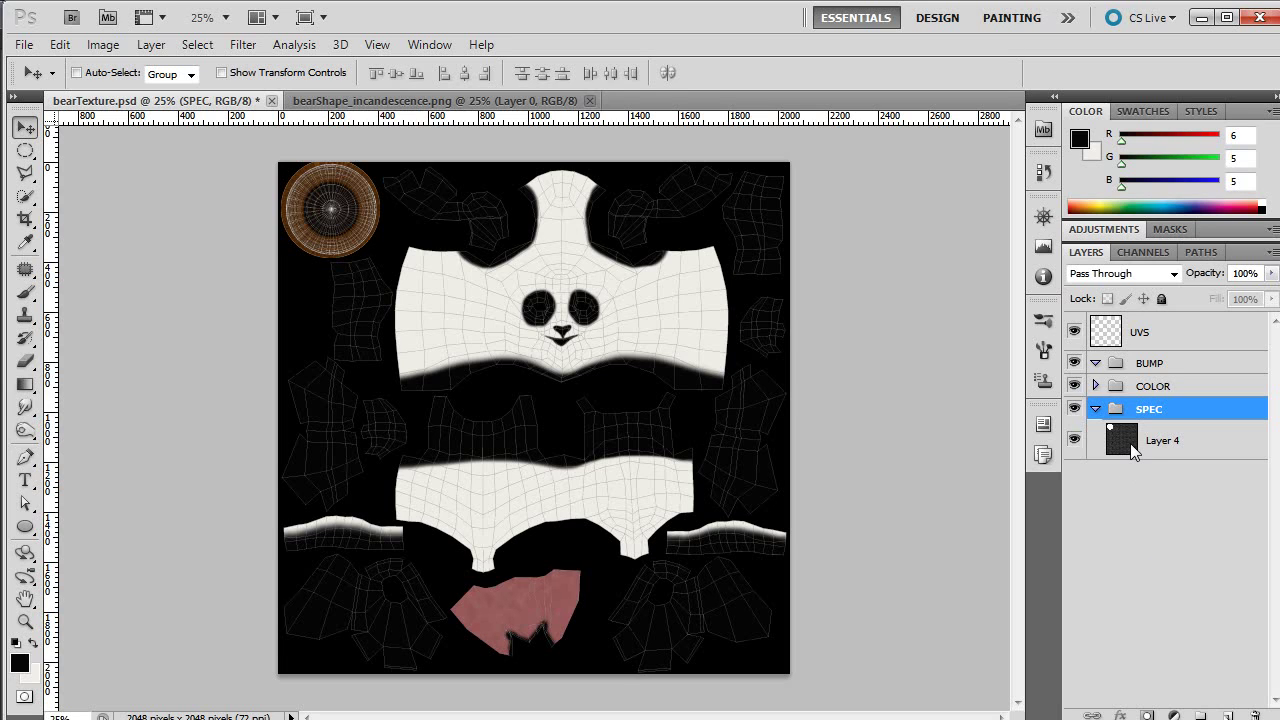
left_click(1096, 385)
Step: Duplicate fur Layer 4 into the COLOR group above Seamed with Difference blending
left_click(1137, 670)
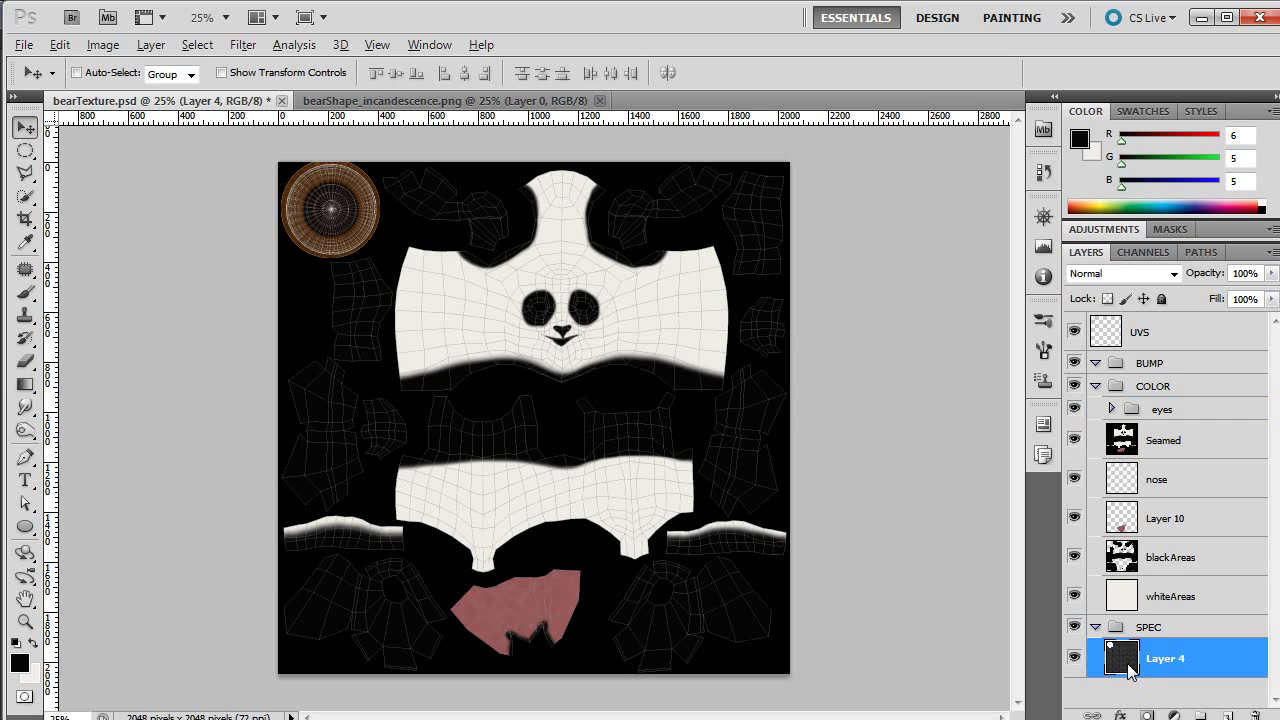
left_click_drag(1130, 670, 1157, 428, "alt")
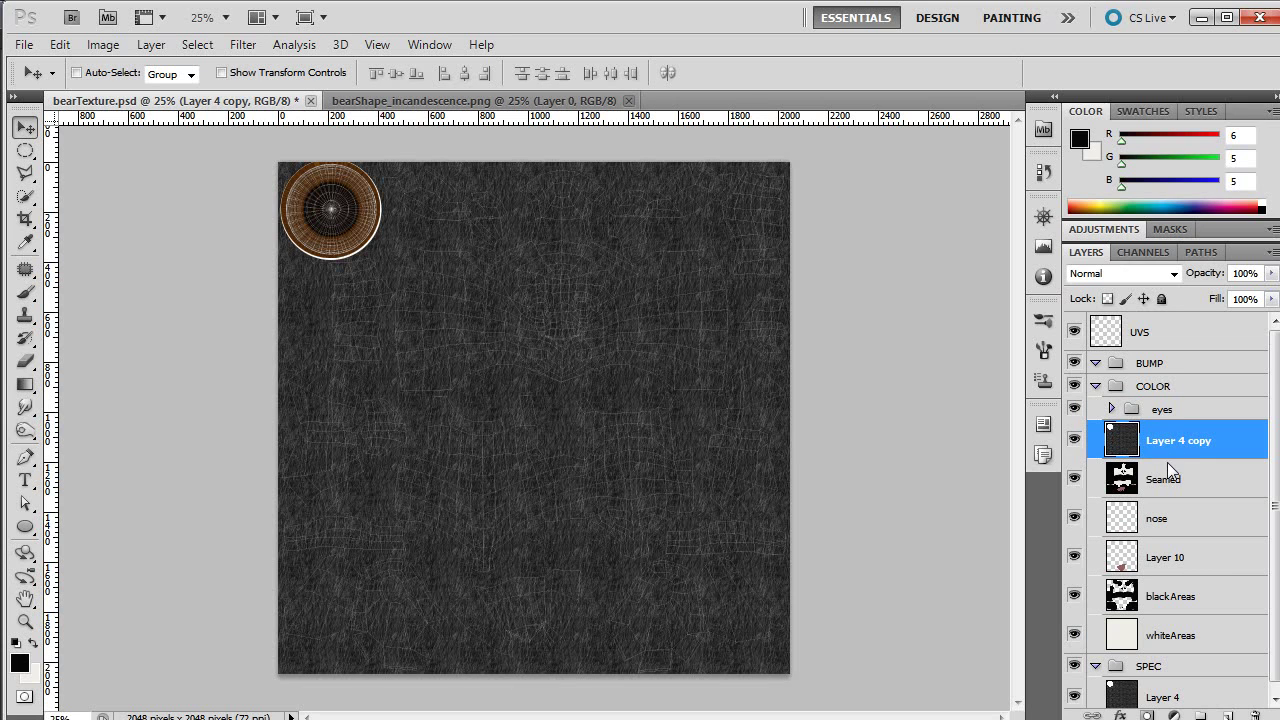
left_click(1140, 274)
left_click(1104, 664)
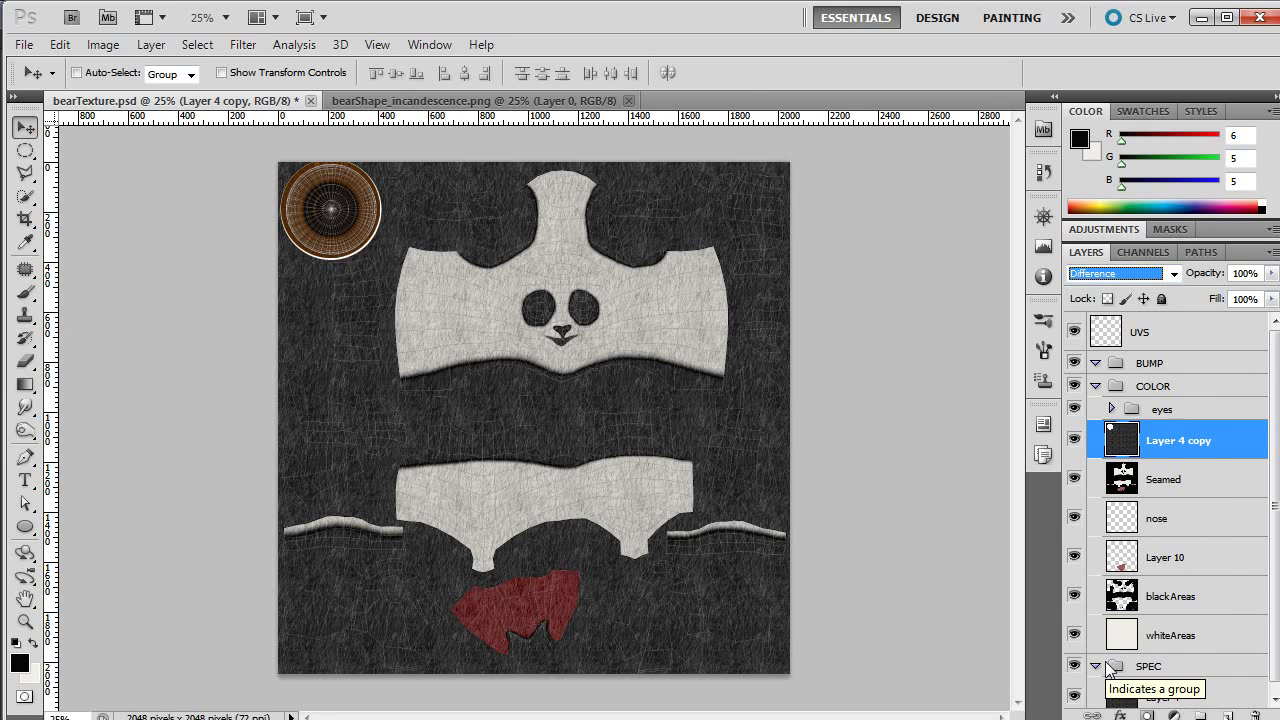
Step: Zoom to 50% to inspect the fur grain, then select the nose and Layer 10 layers
key("ctrl+plus")
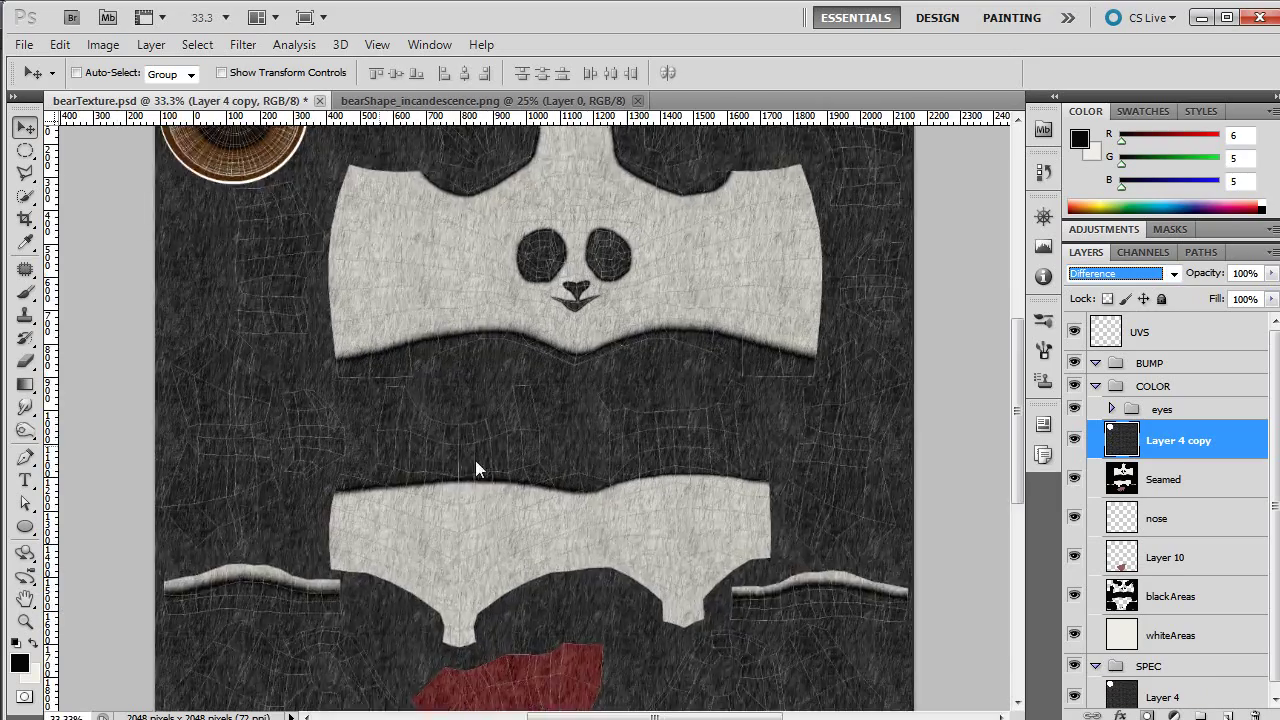
key("ctrl+plus")
scroll(555, 363, "down", 3)
scroll(614, 603, "up", 3)
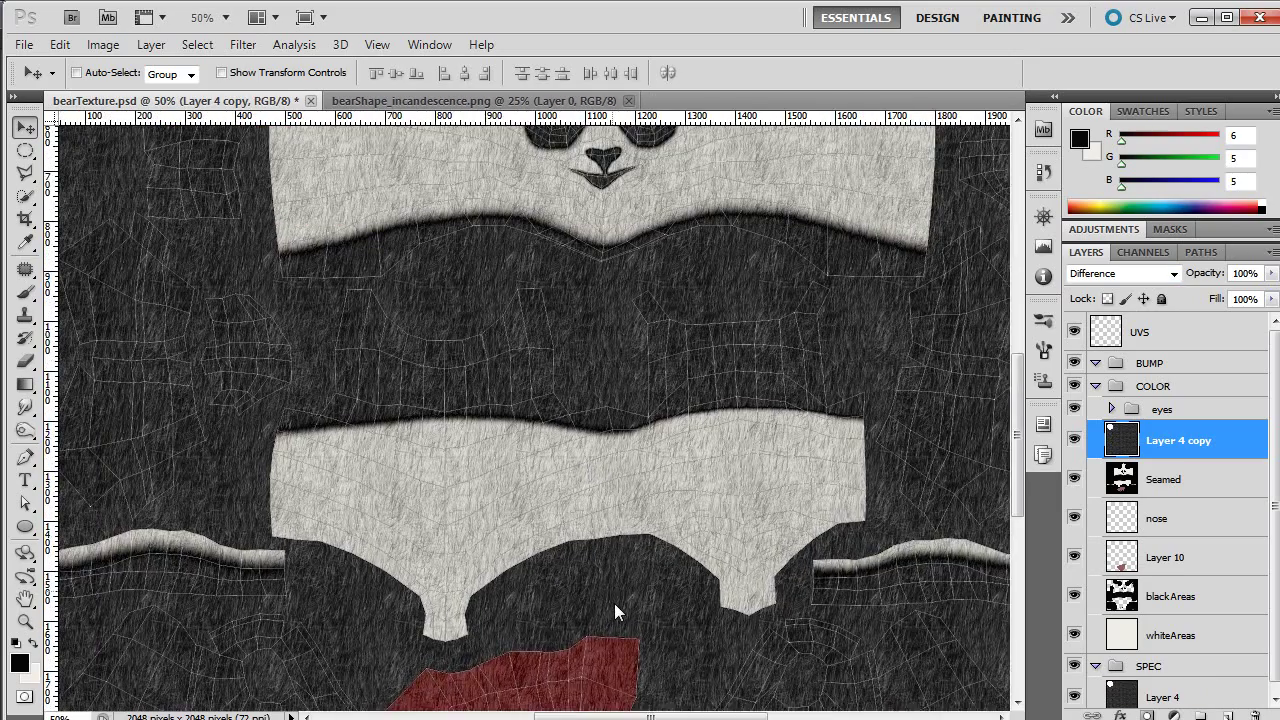
scroll(616, 609, "up", 3)
scroll(616, 609, "left", 1)
scroll(629, 569, "down", 1)
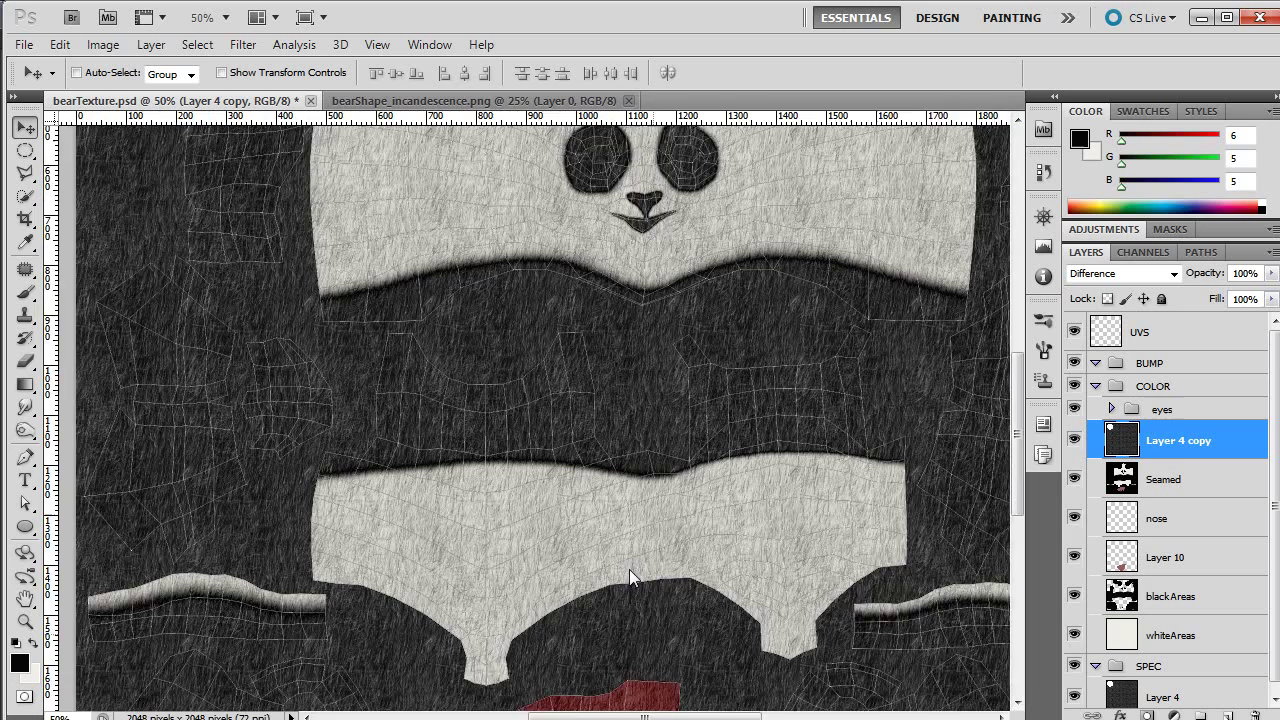
scroll(629, 569, "down", 5)
scroll(579, 431, "right", 2)
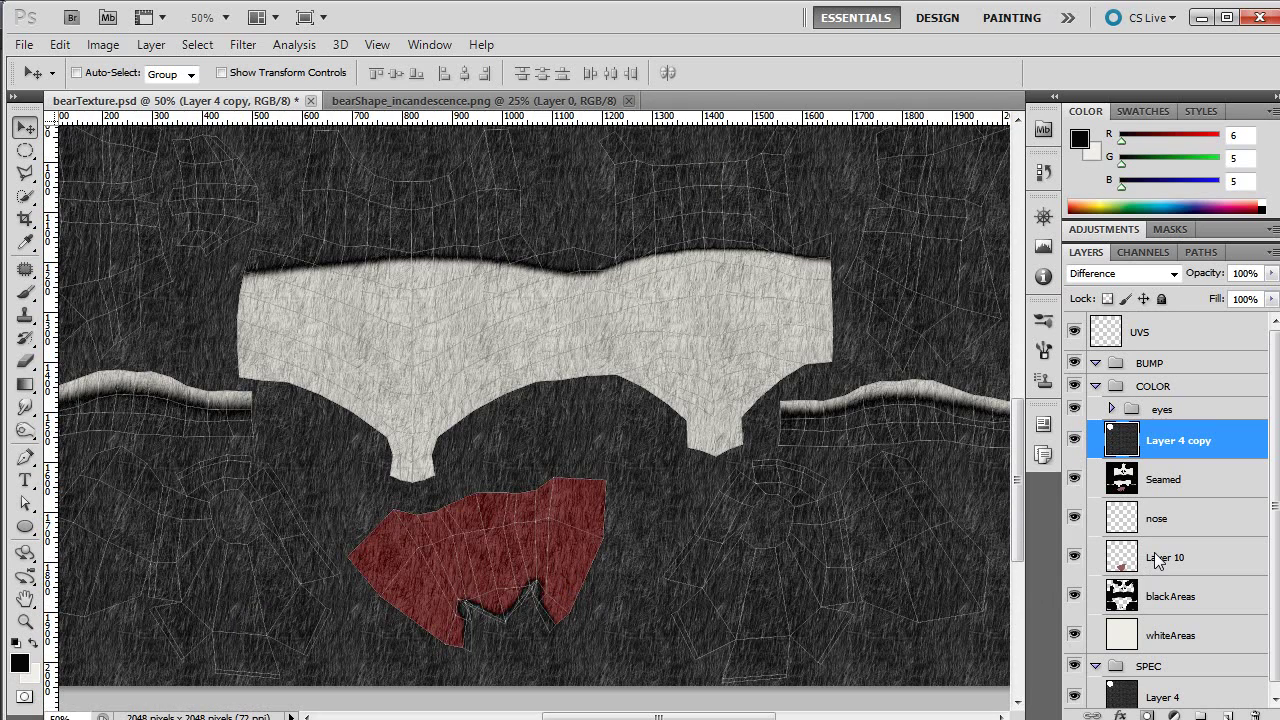
left_click(1173, 516)
left_click(1152, 567, "shift")
Step: Move the nose and Layer 10 layers above the Layer 4 copy so the red patch isn't darkened
scroll(668, 540, "up", 6)
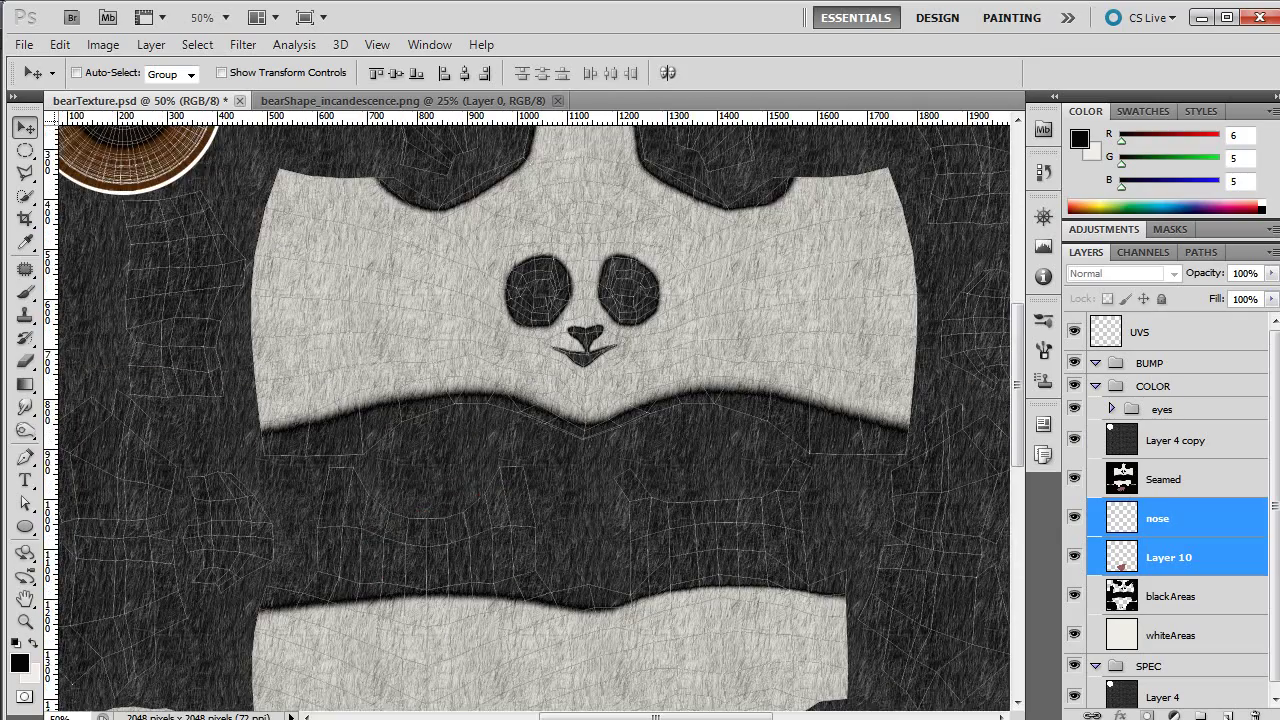
scroll(668, 540, "down", 2)
left_click_drag(1164, 513, 1169, 463)
left_click_drag(812, 560, 678, 492)
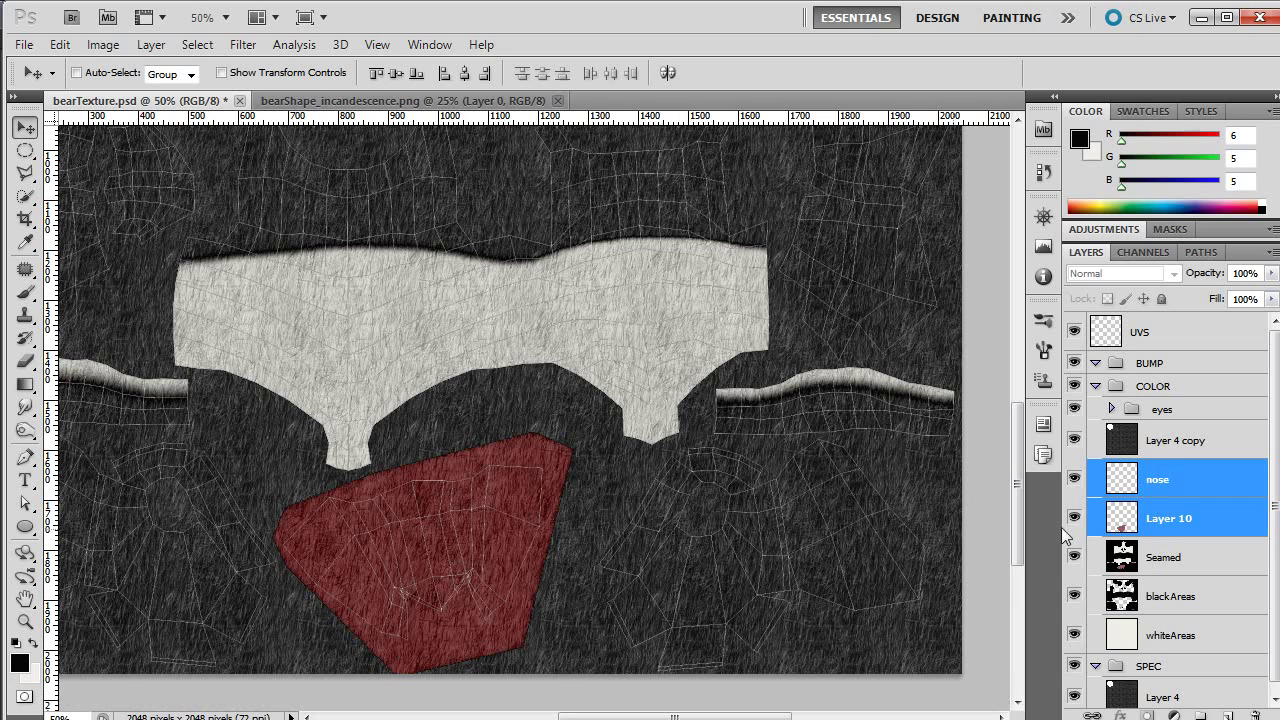
left_click_drag(1168, 485, 1170, 440)
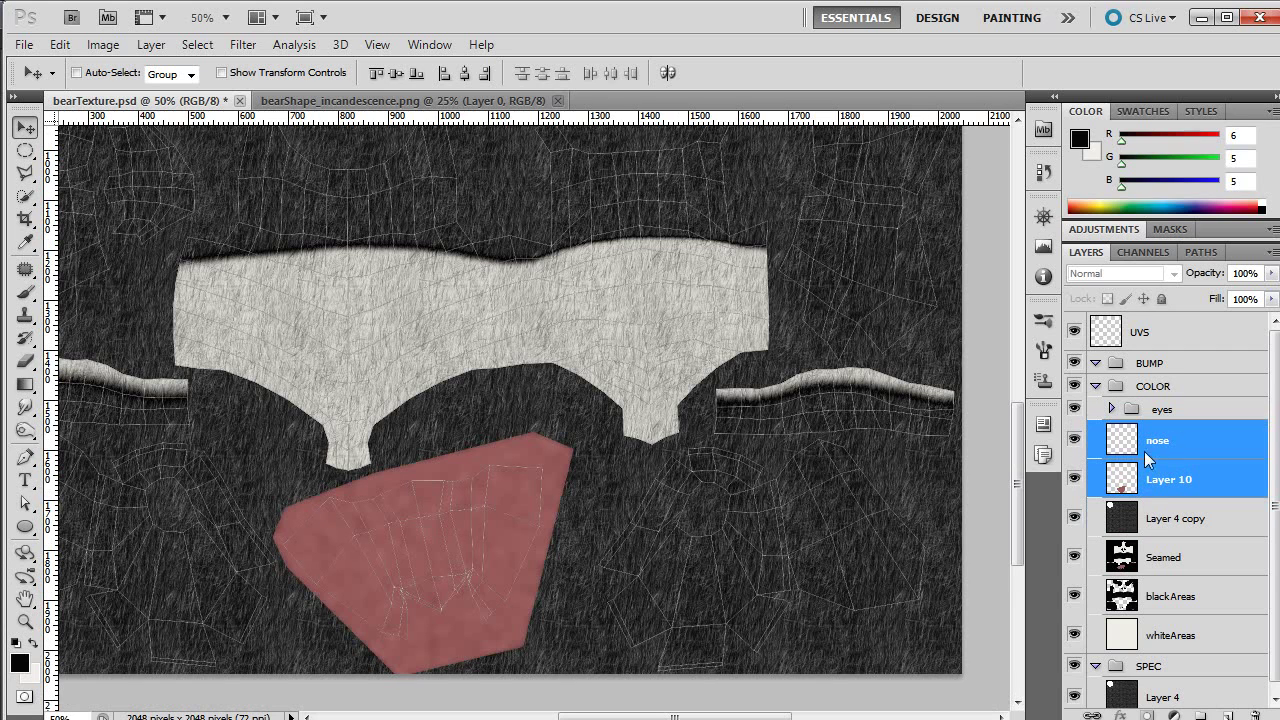
left_click_drag(497, 481, 594, 317)
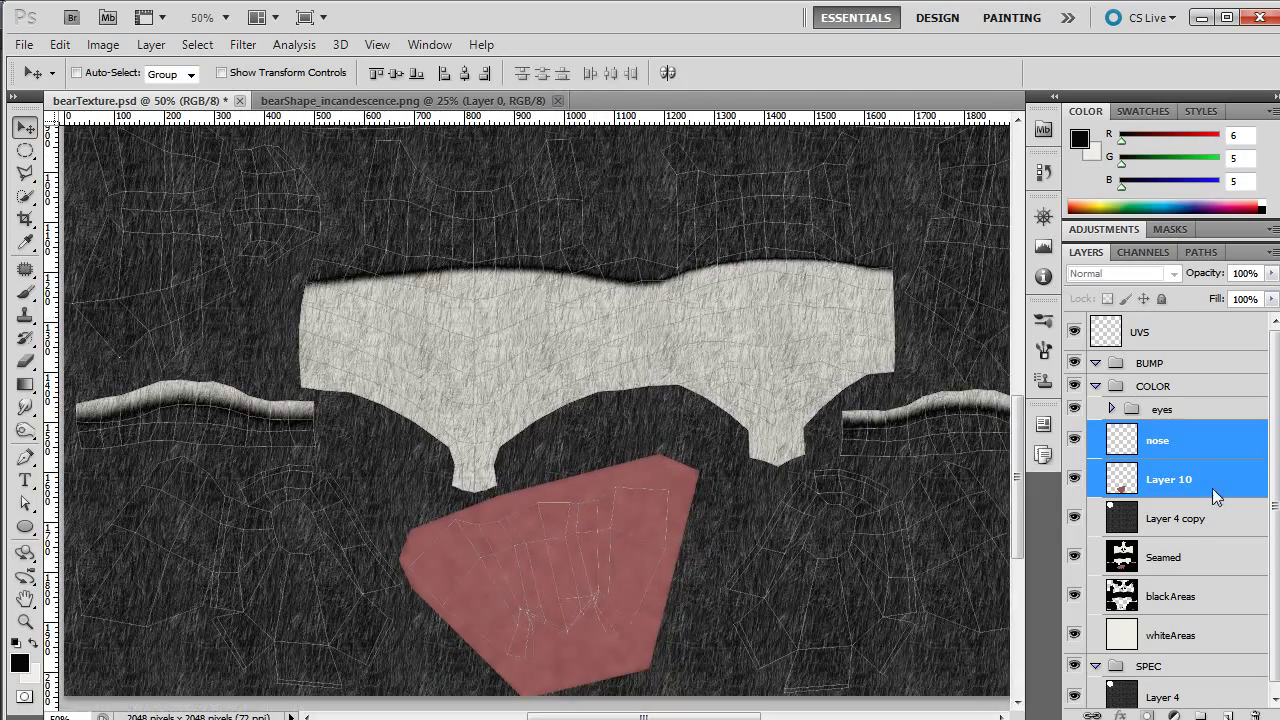
left_click(1185, 518)
Step: Lower the Layer 4 copy's opacity to 25% and save bearTexture.psd
left_click(1271, 273)
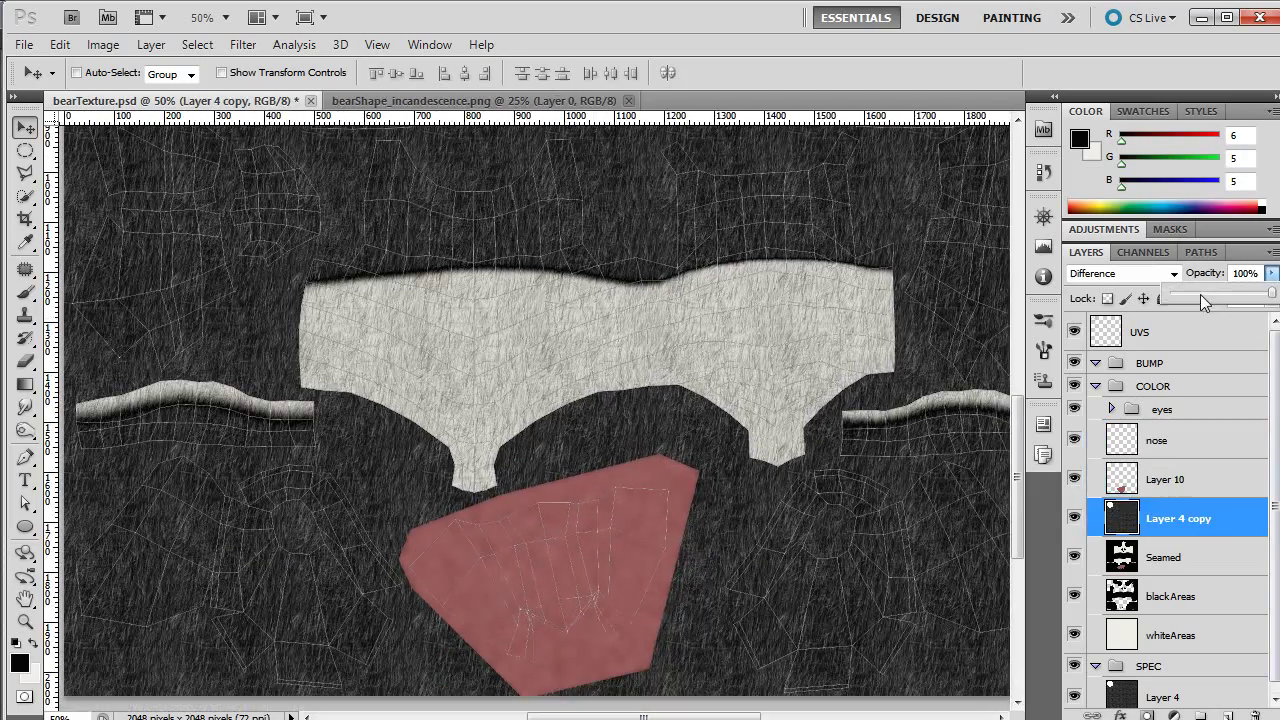
left_click(1201, 295)
mouse_move(1201, 294)
left_mouse_down()
mouse_move(1224, 296)
mouse_move(1211, 298)
left_mouse_up()
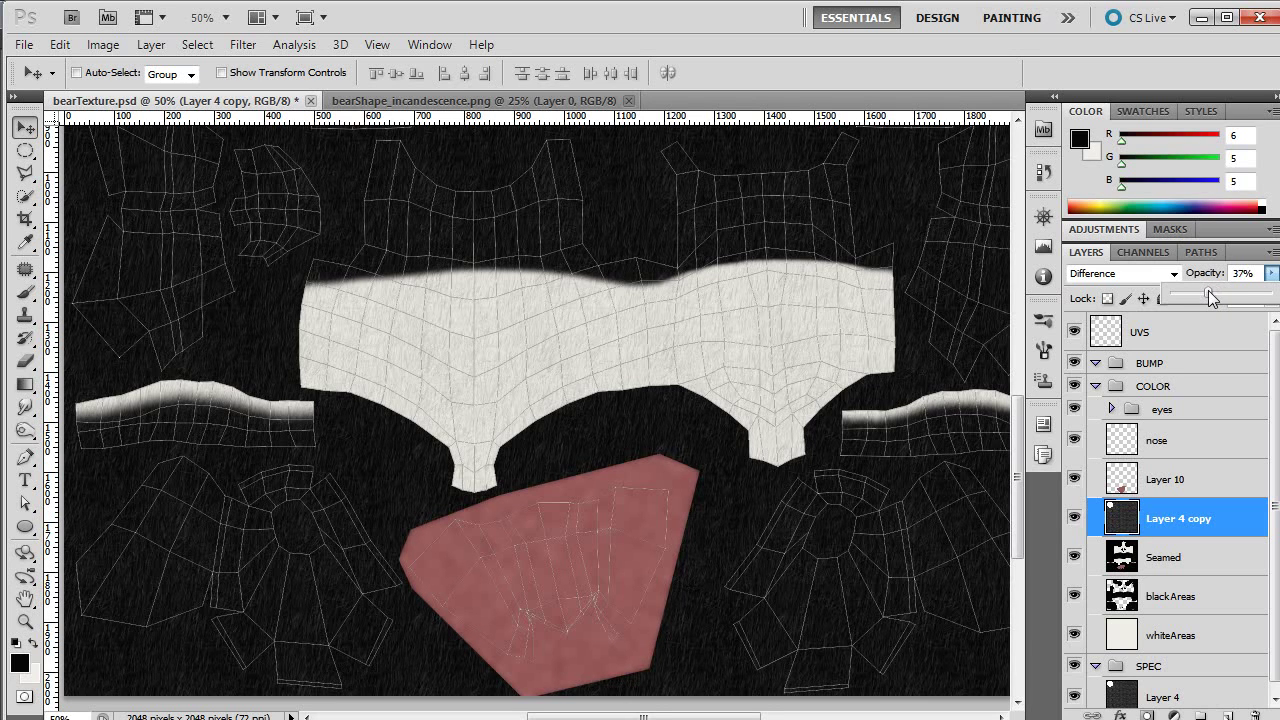
scroll(742, 307, "up", 5)
scroll(584, 496, "left", 3)
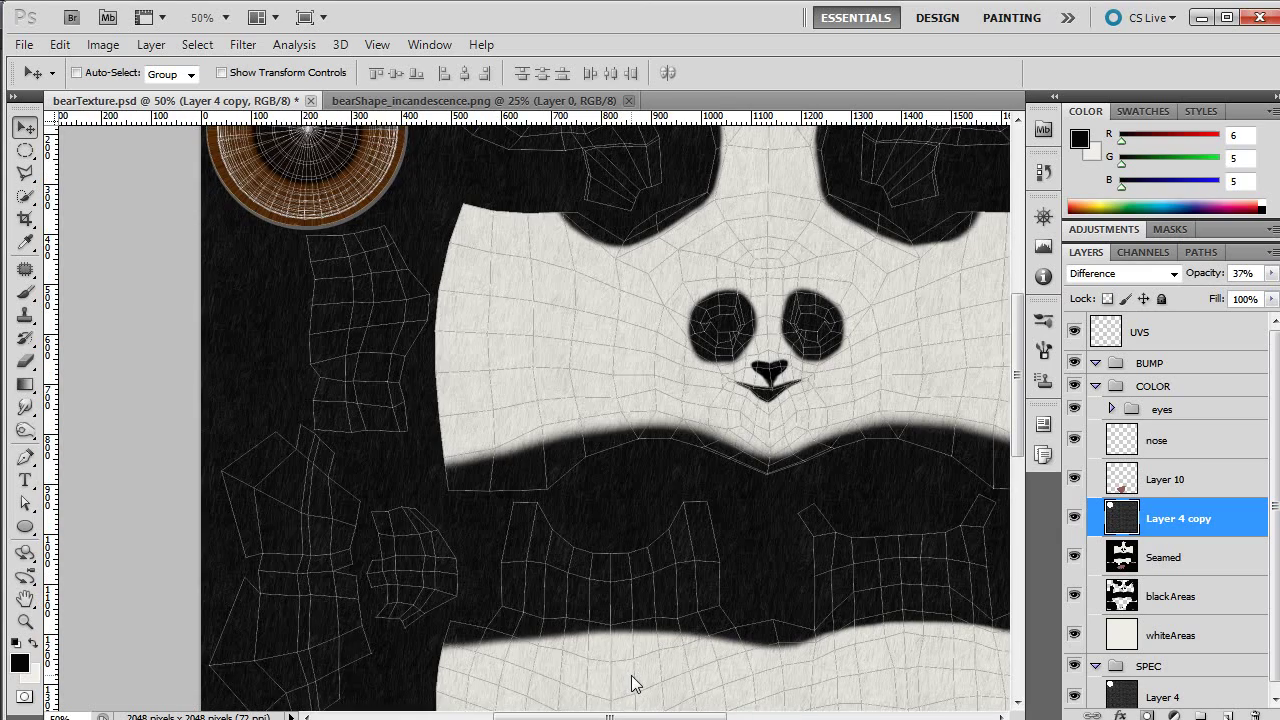
scroll(632, 684, "right", 2)
scroll(632, 684, "down", 1)
left_click(1272, 274)
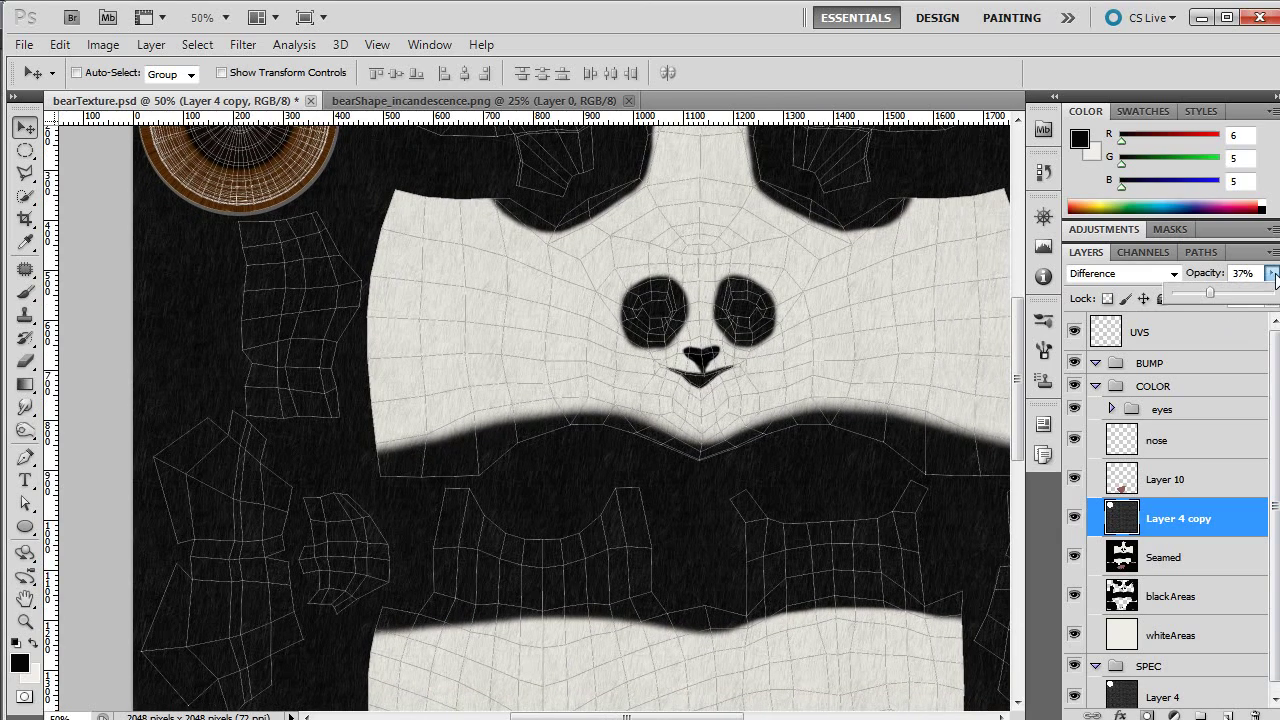
left_click_drag(1210, 294, 1197, 293)
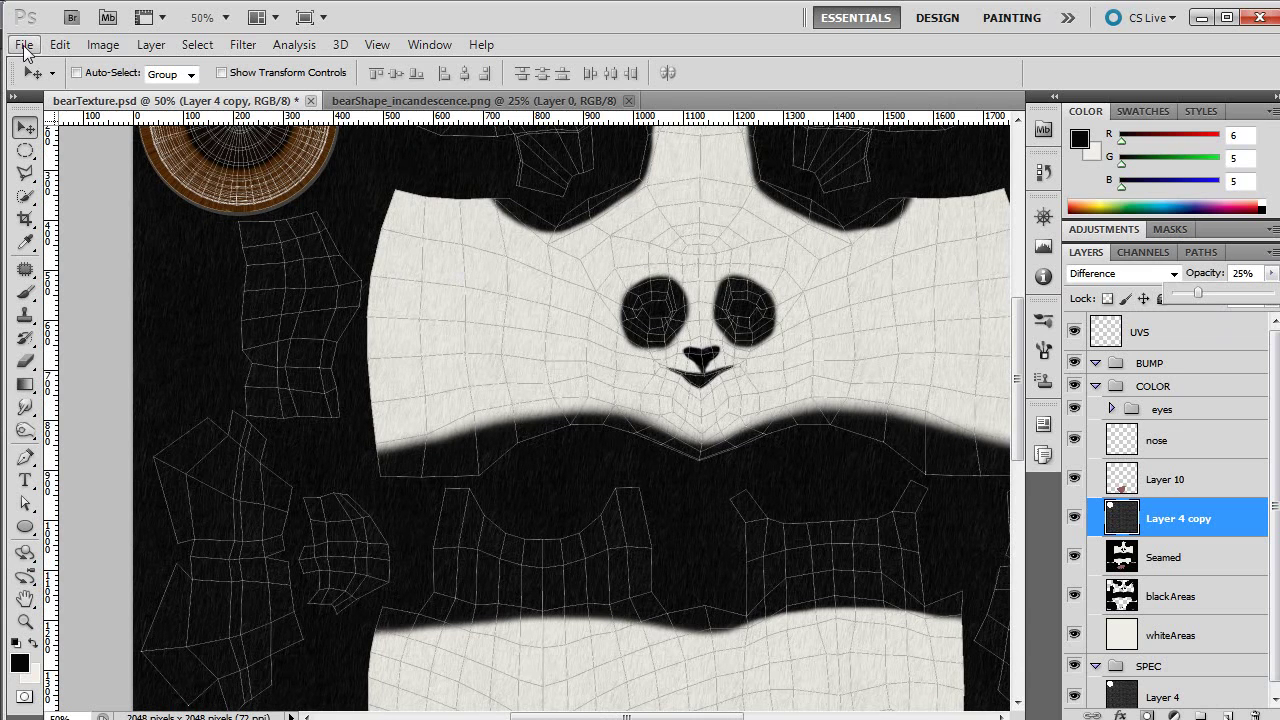
left_click(36, 47)
left_click(45, 362)
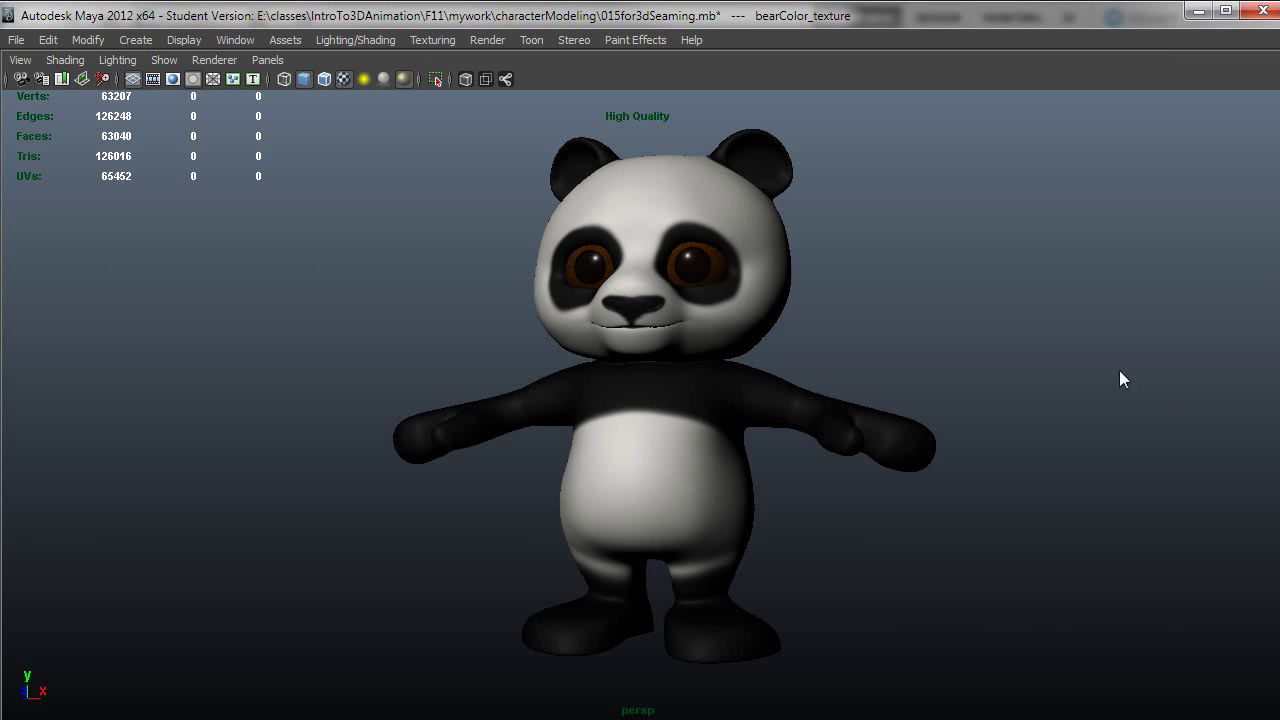
Step: In Maya, open and close bearColor_texture's attributes, then minimize the Hypershade
left_click_drag(805, 392, 781, 468, "alt")
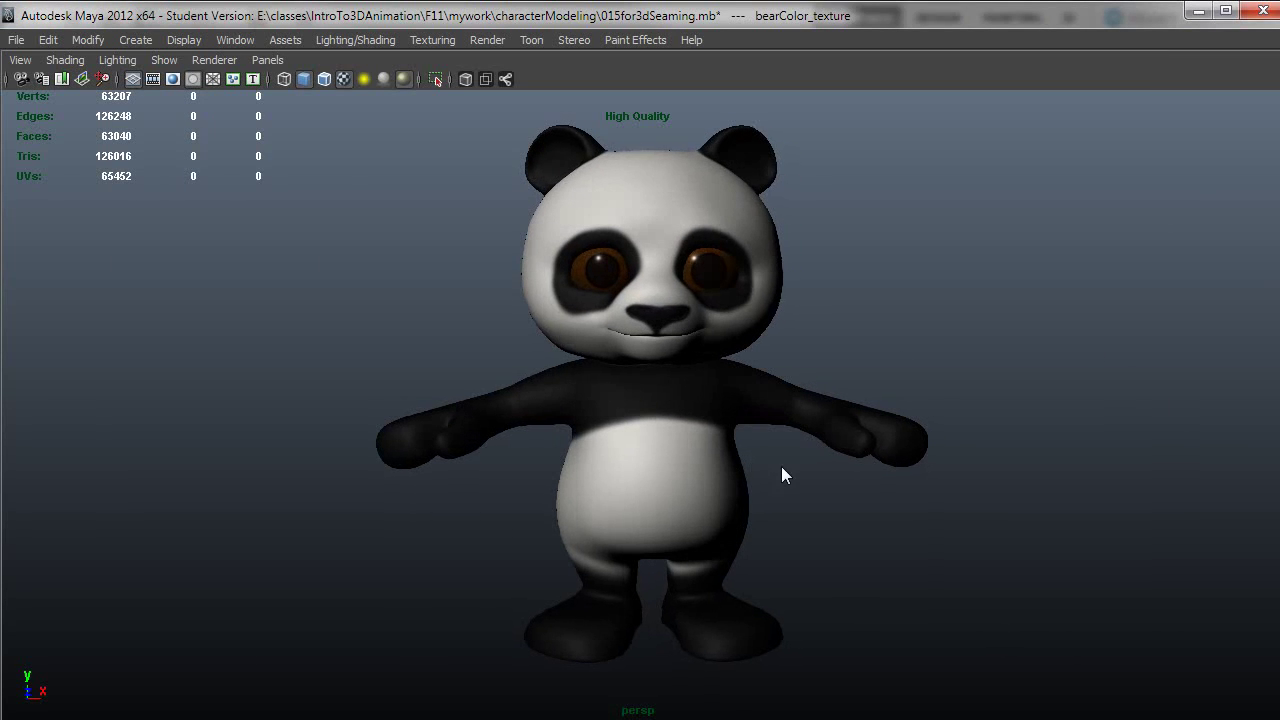
left_click_drag(747, 510, 722, 533, "alt")
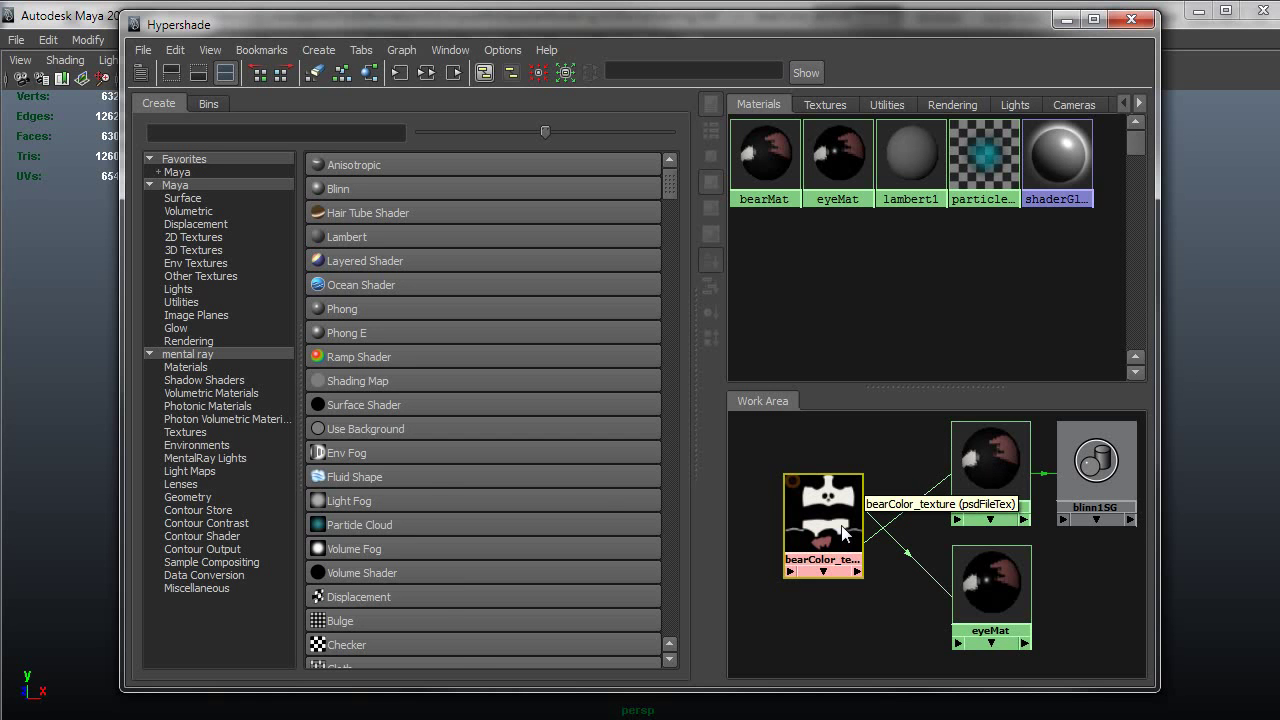
double_click(843, 532)
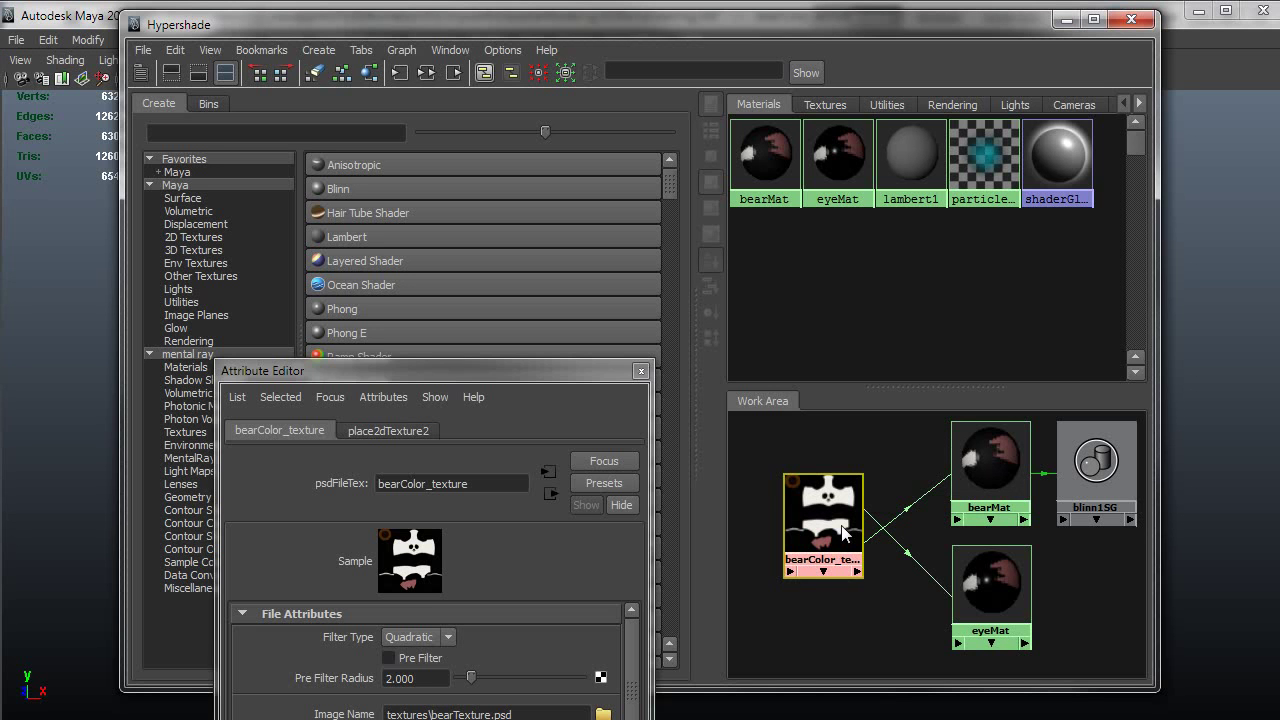
left_click(641, 372)
left_click(1063, 20)
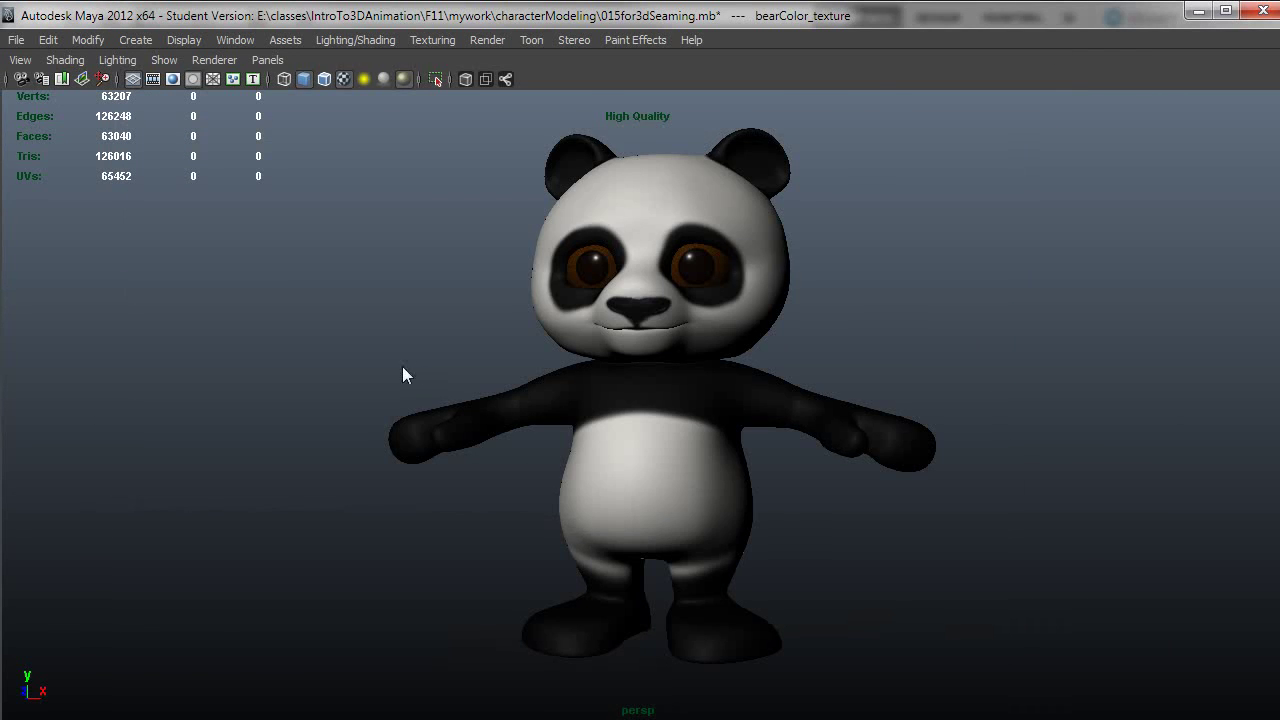
Step: Tumble around the panda's face, belly and legs, then switch back to Photoshop
right_click_drag(402, 366, 729, 414, "alt")
left_click_drag(729, 414, 733, 545, "alt")
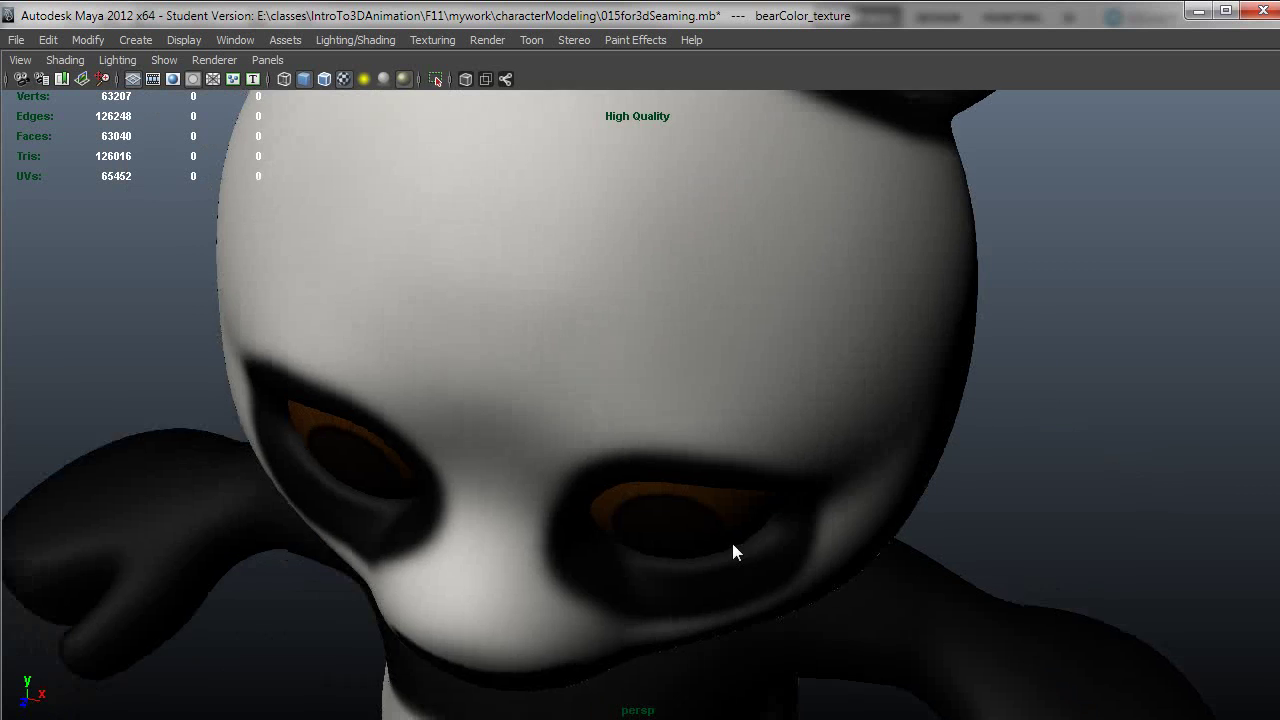
right_click_drag(733, 545, 728, 461, "alt")
left_click_drag(728, 461, 843, 516, "alt")
middle_click_drag(843, 516, 661, 320, "alt")
right_click_drag(661, 320, 606, 503, "alt")
left_click_drag(606, 503, 700, 517, "alt")
middle_click_drag(700, 517, 702, 465, "alt")
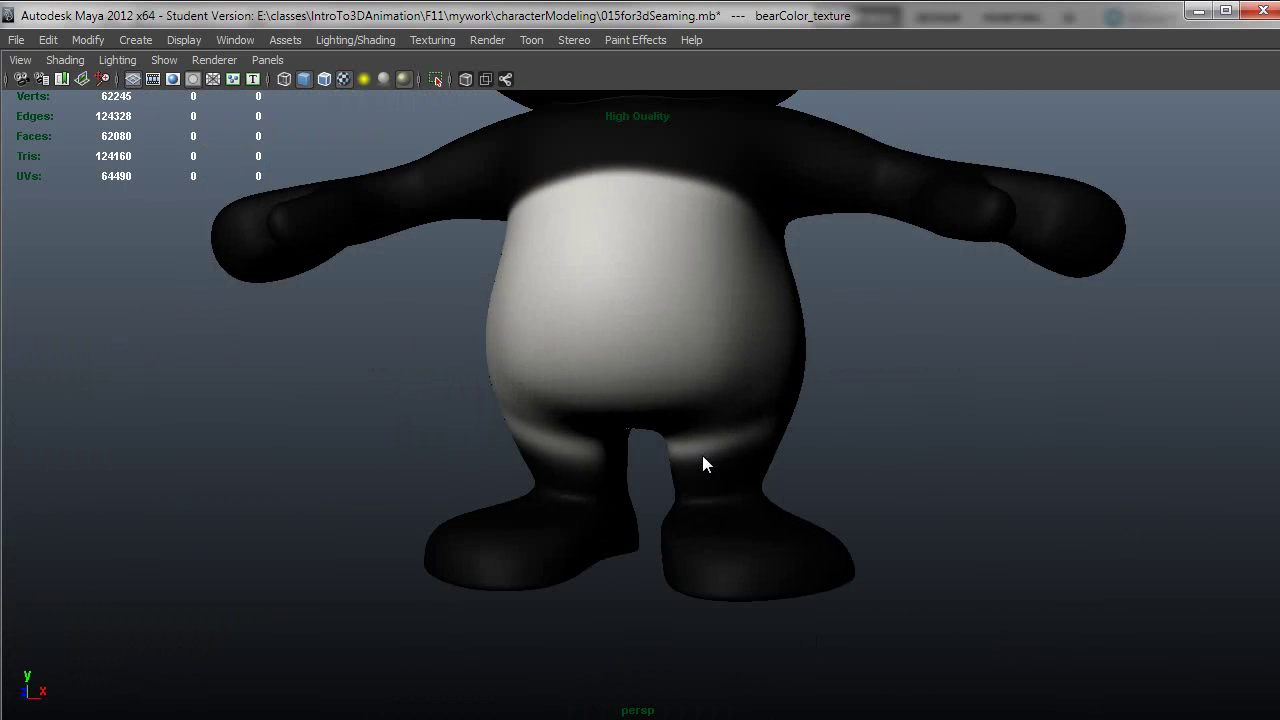
left_click_drag(702, 455, 735, 487, "alt")
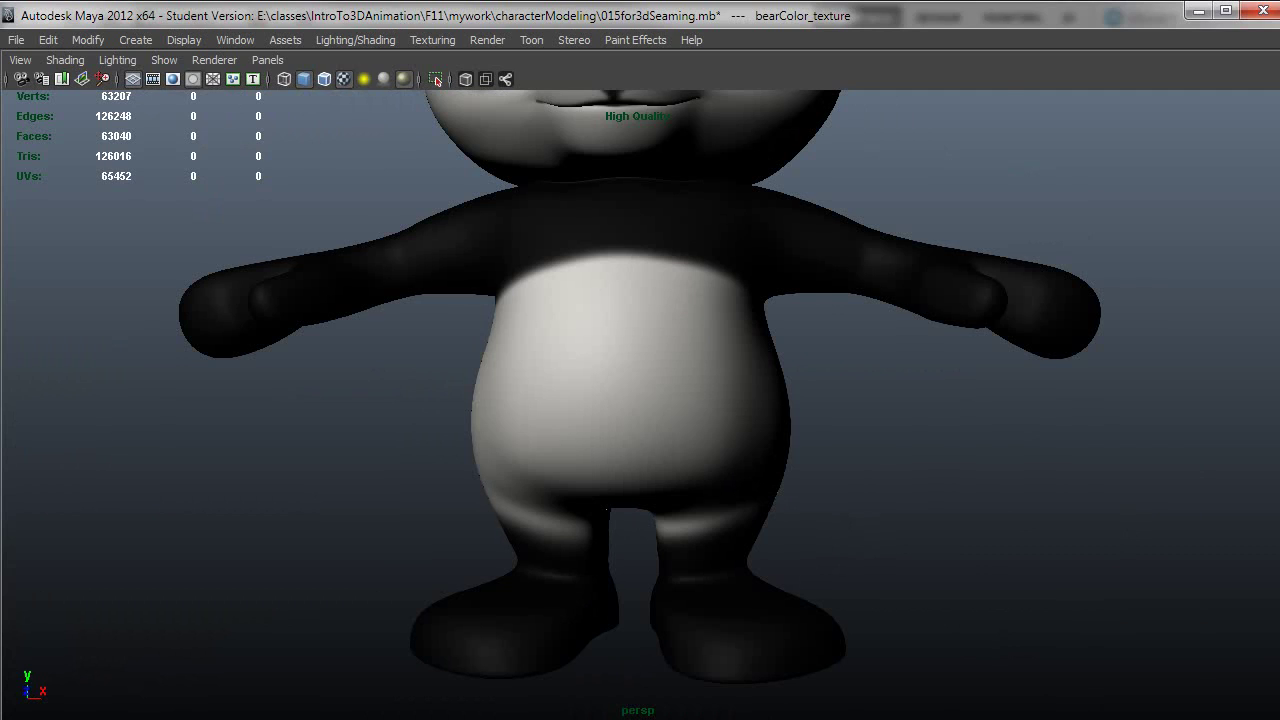
key("alt+Tab")
Step: Raise the Layer 4 copy opacity to 50% and save bearTexture.psd
left_click(1271, 274)
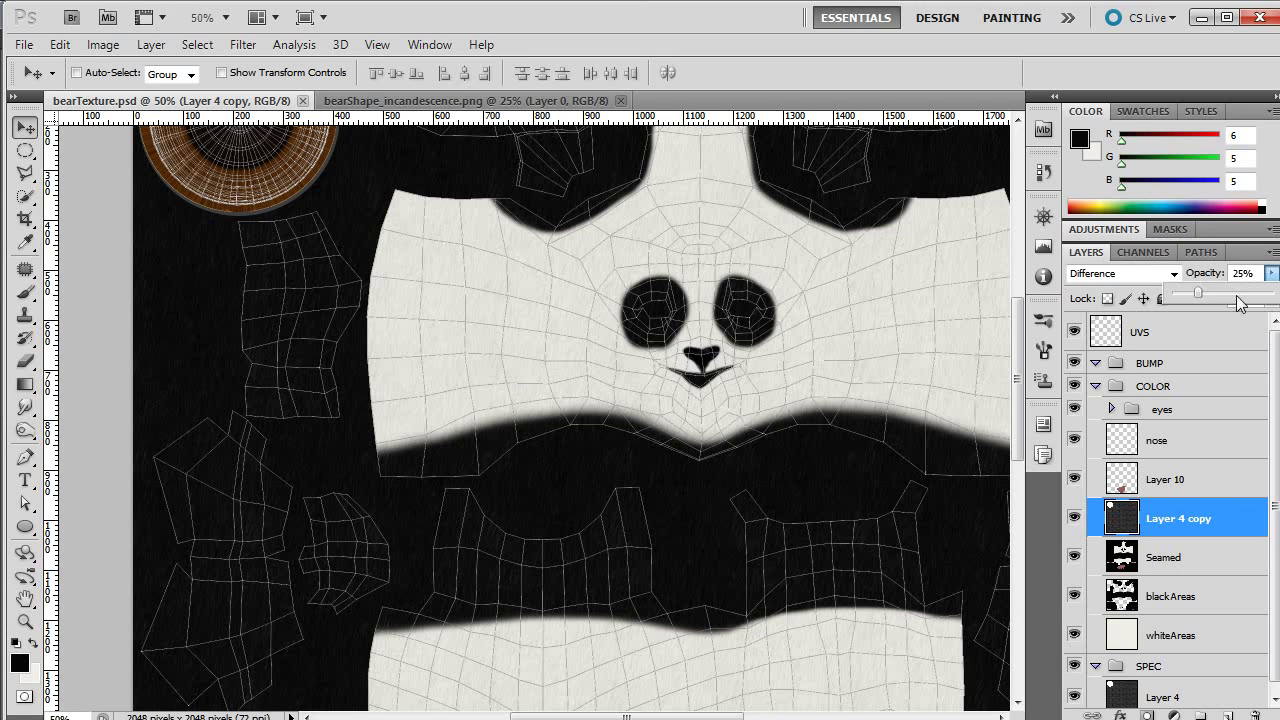
left_click(1227, 296)
left_click(24, 45)
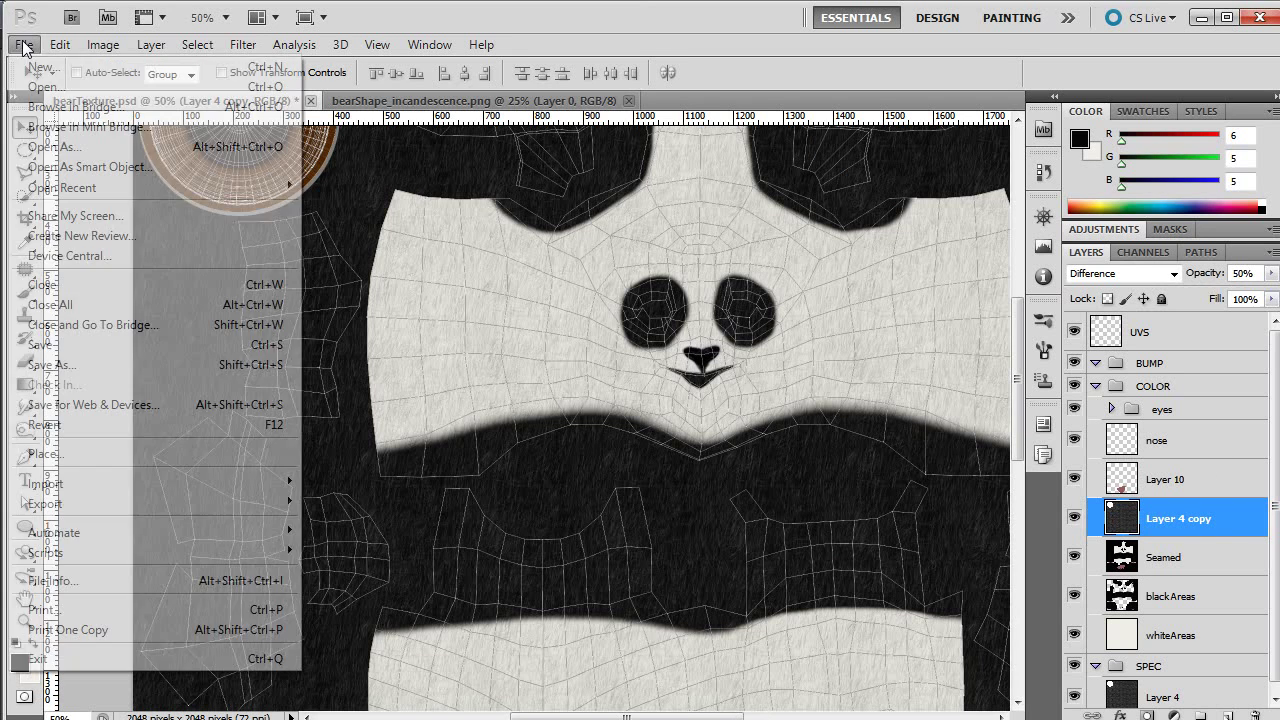
left_click(42, 345)
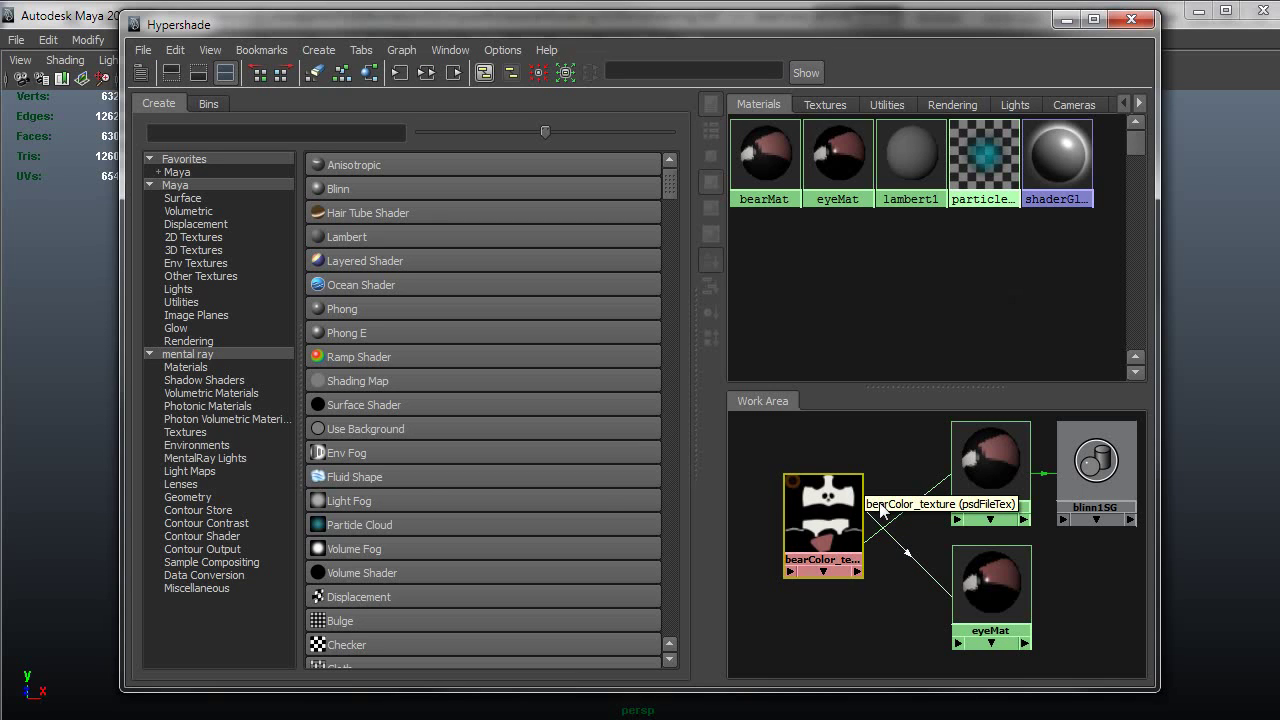
Step: In Maya, open and close bearColor_texture's attributes and minimize the Hypershade
double_click(828, 515)
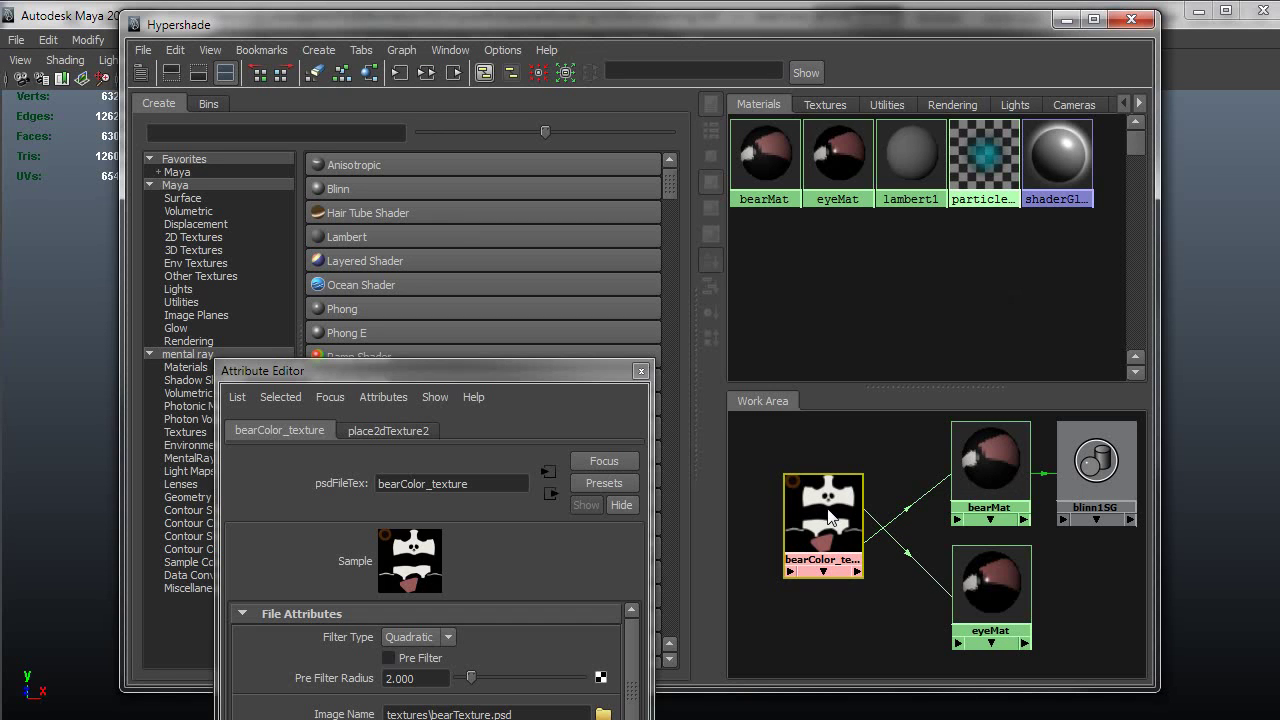
left_click(641, 372)
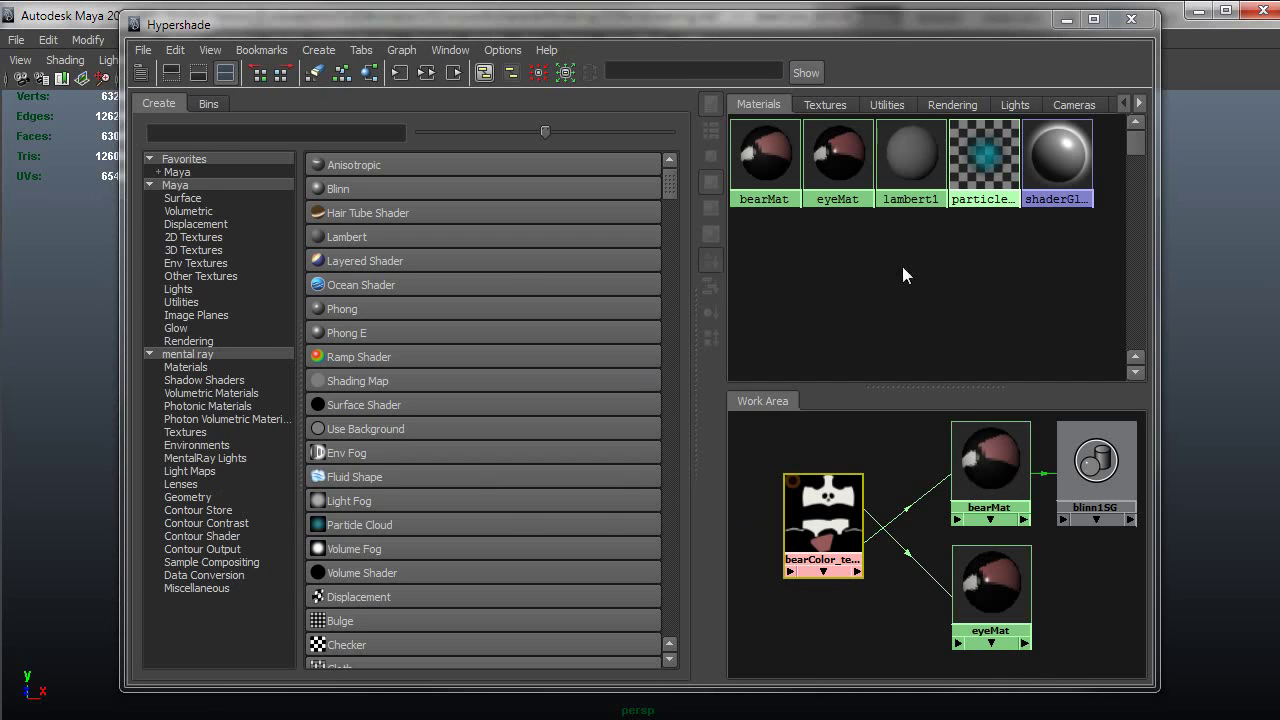
left_click(1063, 19)
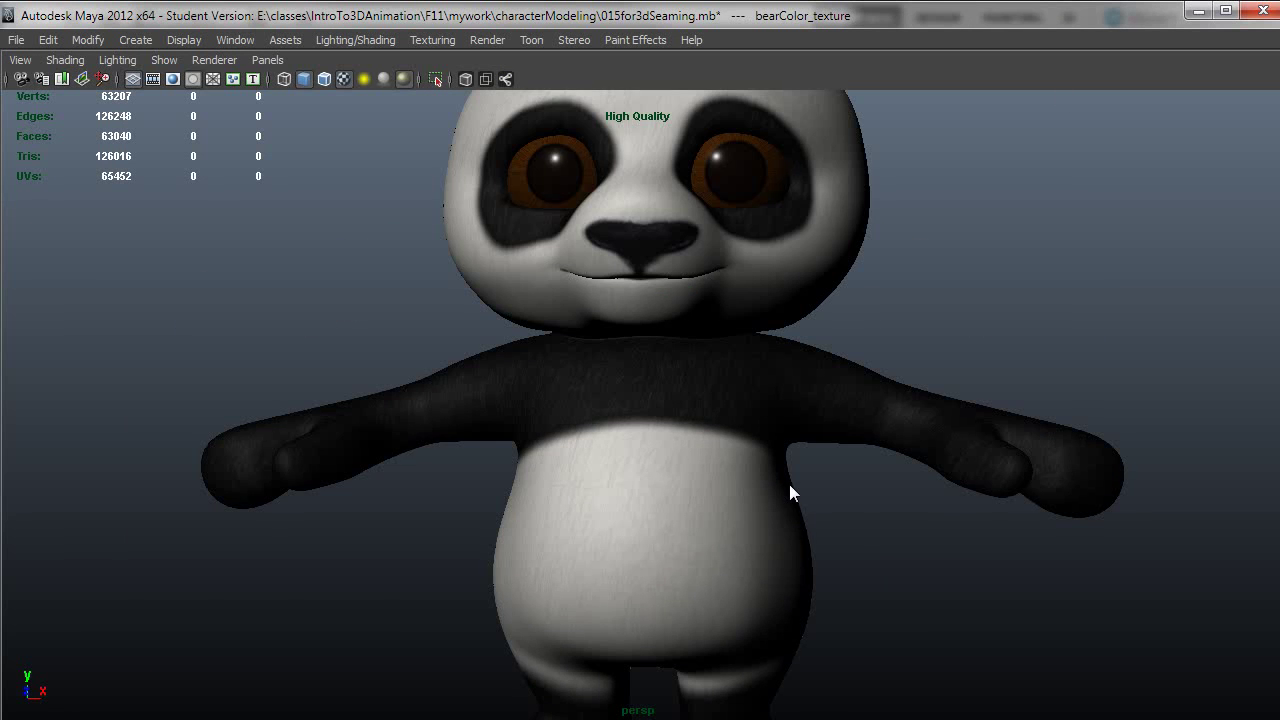
middle_click_drag(789, 484, 789, 505, "alt")
left_click_drag(789, 505, 717, 509, "alt")
right_click_drag(863, 560, 703, 507, "alt")
left_click_drag(703, 507, 349, 514, "alt")
right_click_drag(349, 514, 582, 478, "alt")
right_click_drag(595, 406, 671, 449, "alt")
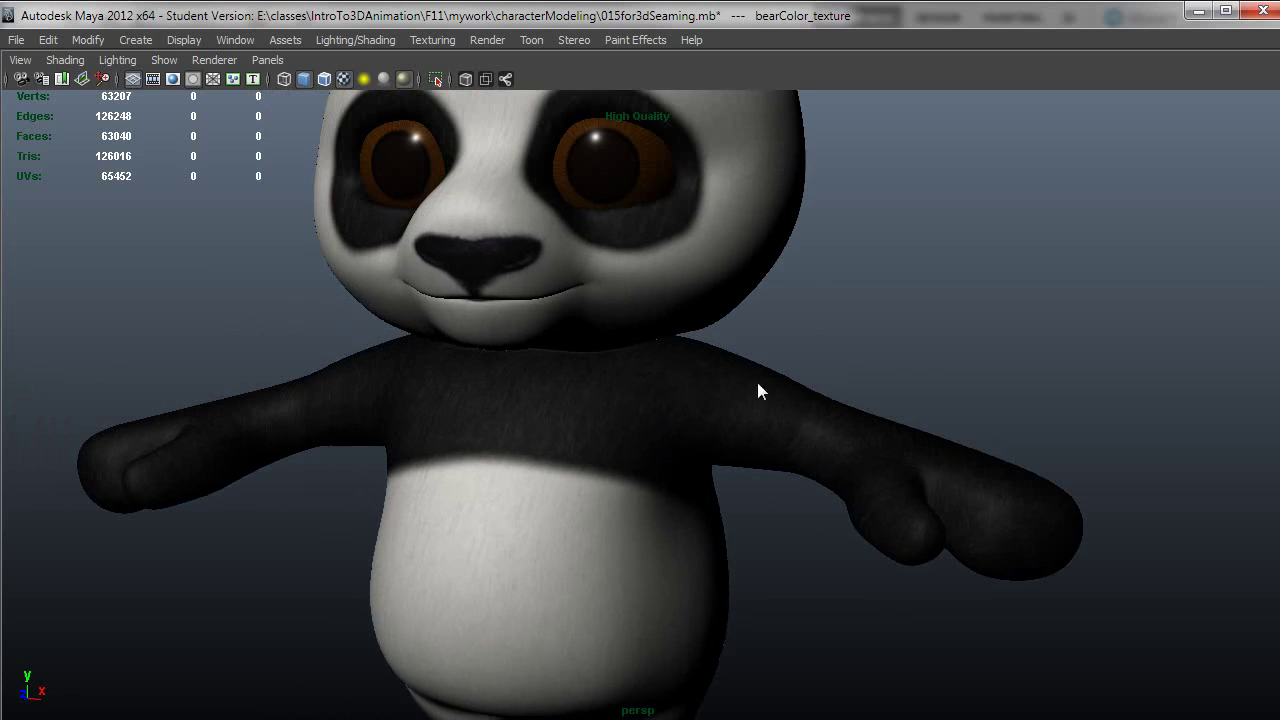
left_click_drag(757, 386, 559, 516, "alt")
right_click_drag(558, 510, 757, 473, "alt")
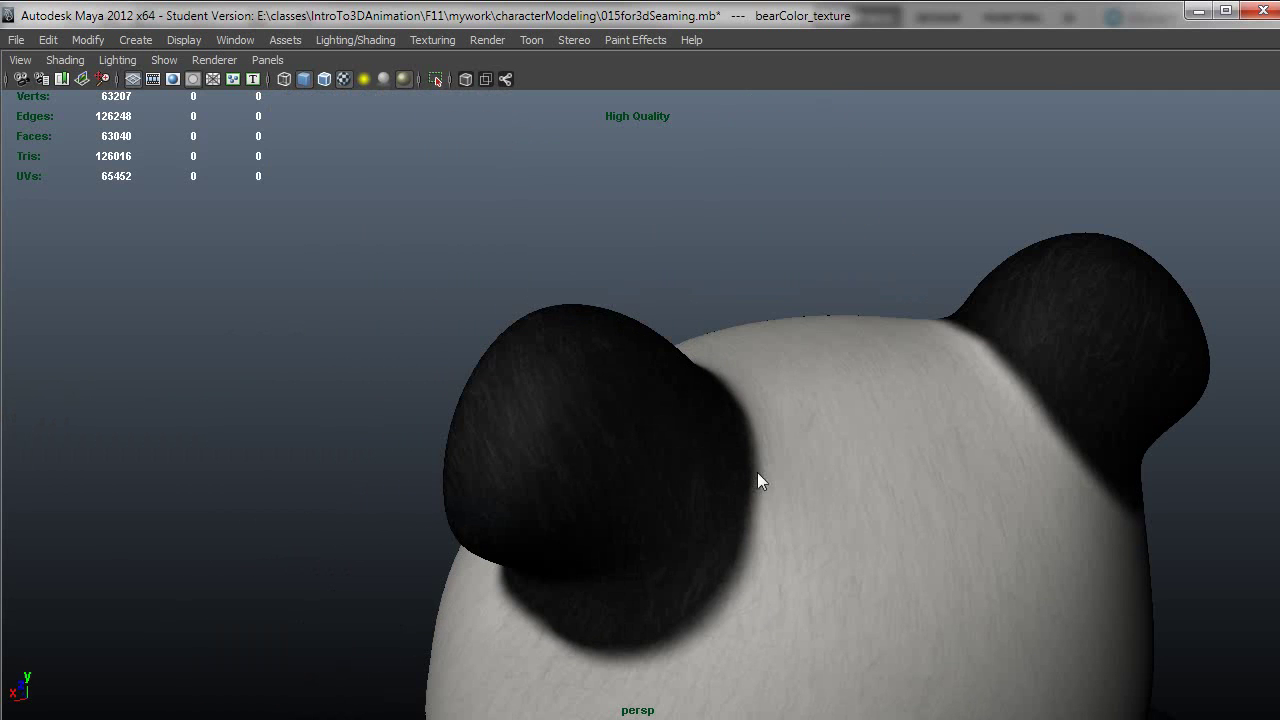
left_click_drag(660, 691, 620, 571, "alt")
right_click_drag(620, 571, 767, 523, "alt")
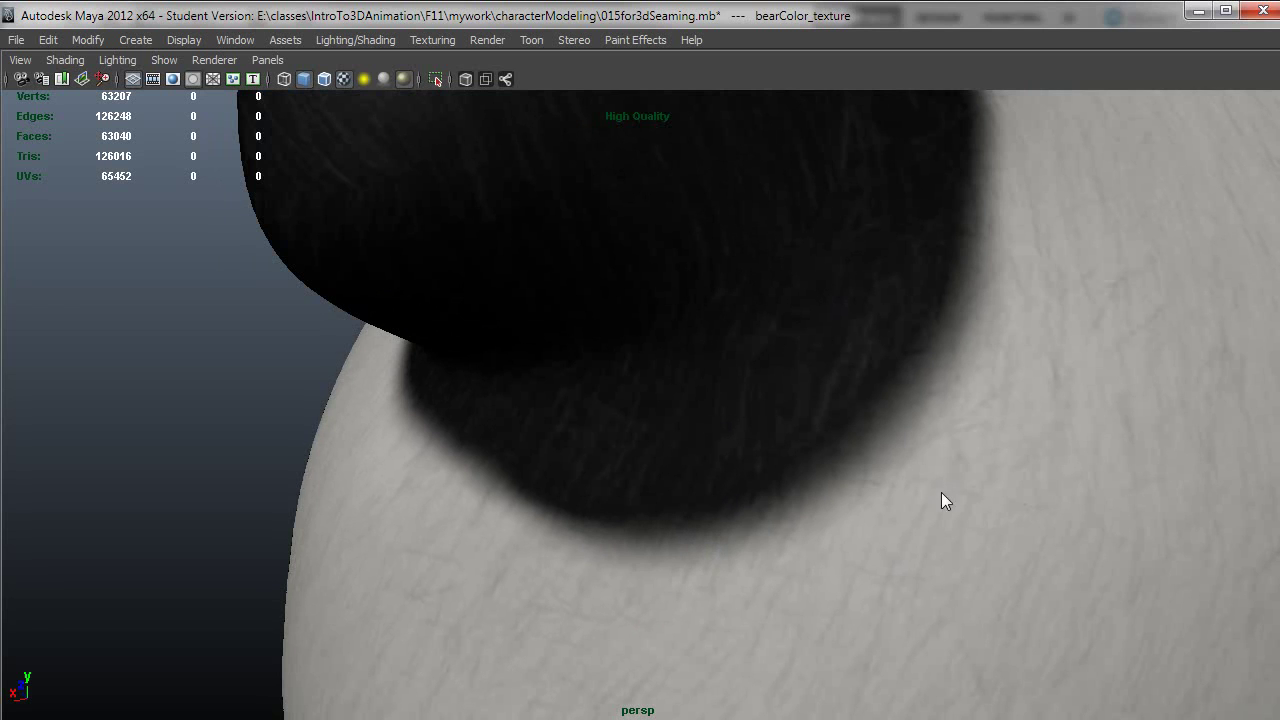
right_click_drag(941, 492, 819, 551, "alt")
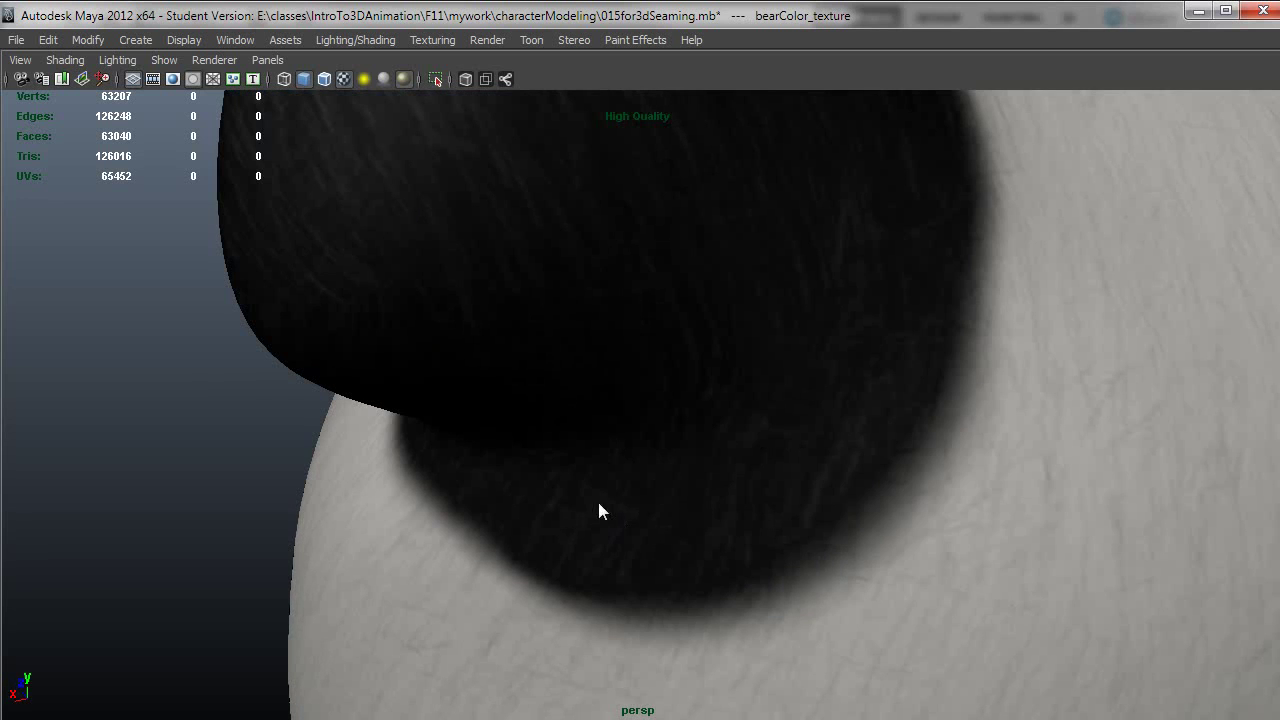
right_click_drag(605, 500, 657, 554, "alt")
middle_click_drag(657, 554, 687, 349, "alt")
left_click_drag(687, 357, 501, 445, "alt")
right_click_drag(501, 446, 817, 491, "alt")
left_click_drag(817, 491, 374, 545, "alt")
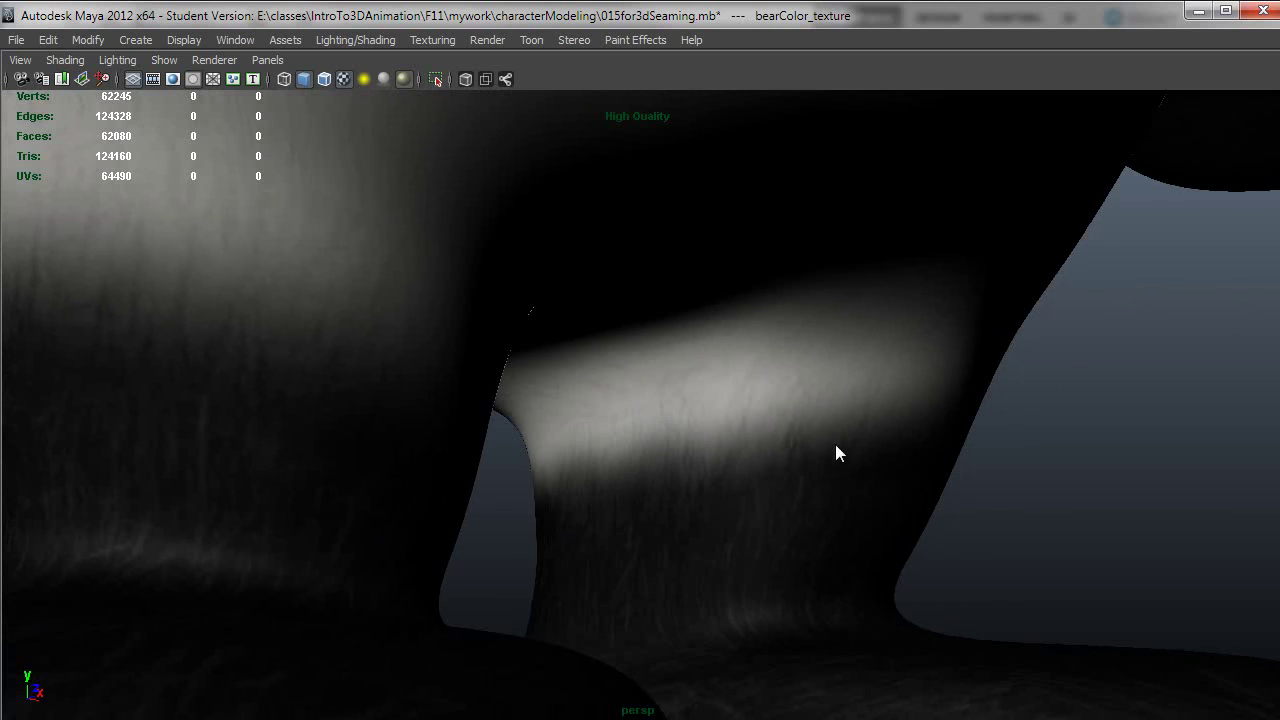
left_click_drag(838, 453, 596, 257, "alt")
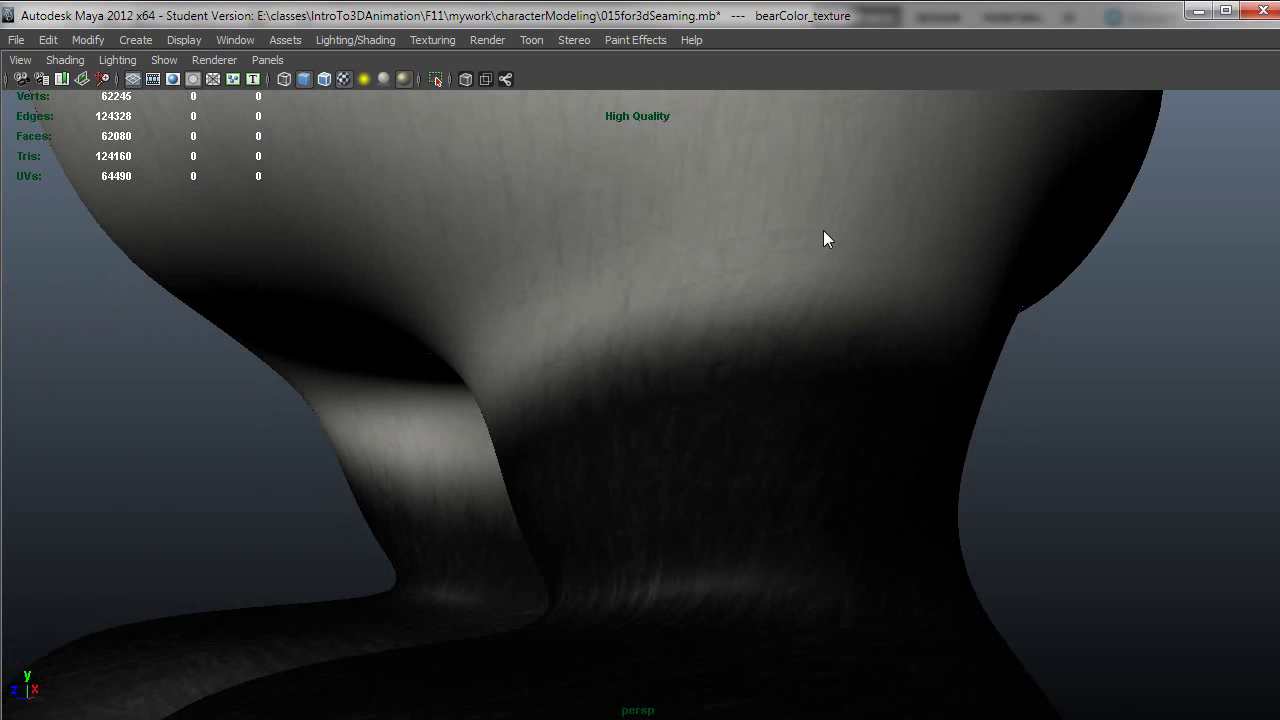
right_click_drag(857, 349, 511, 463, "alt")
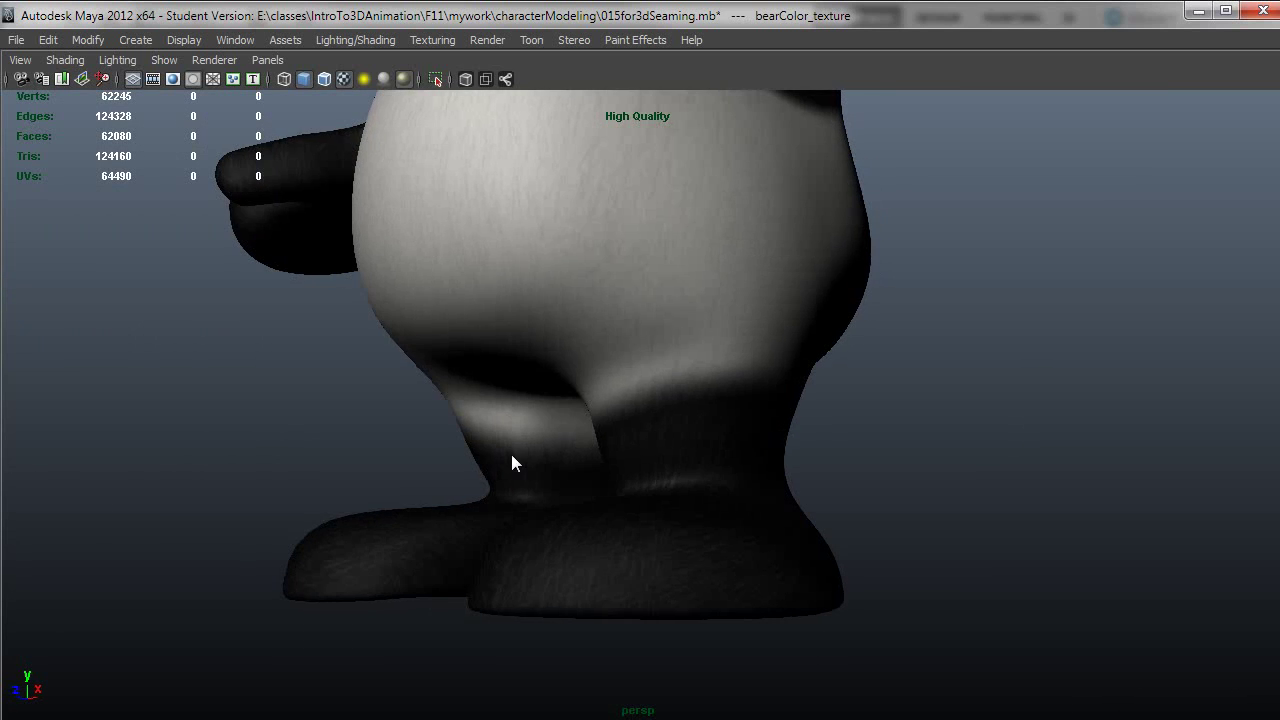
left_click_drag(768, 478, 889, 583, "alt")
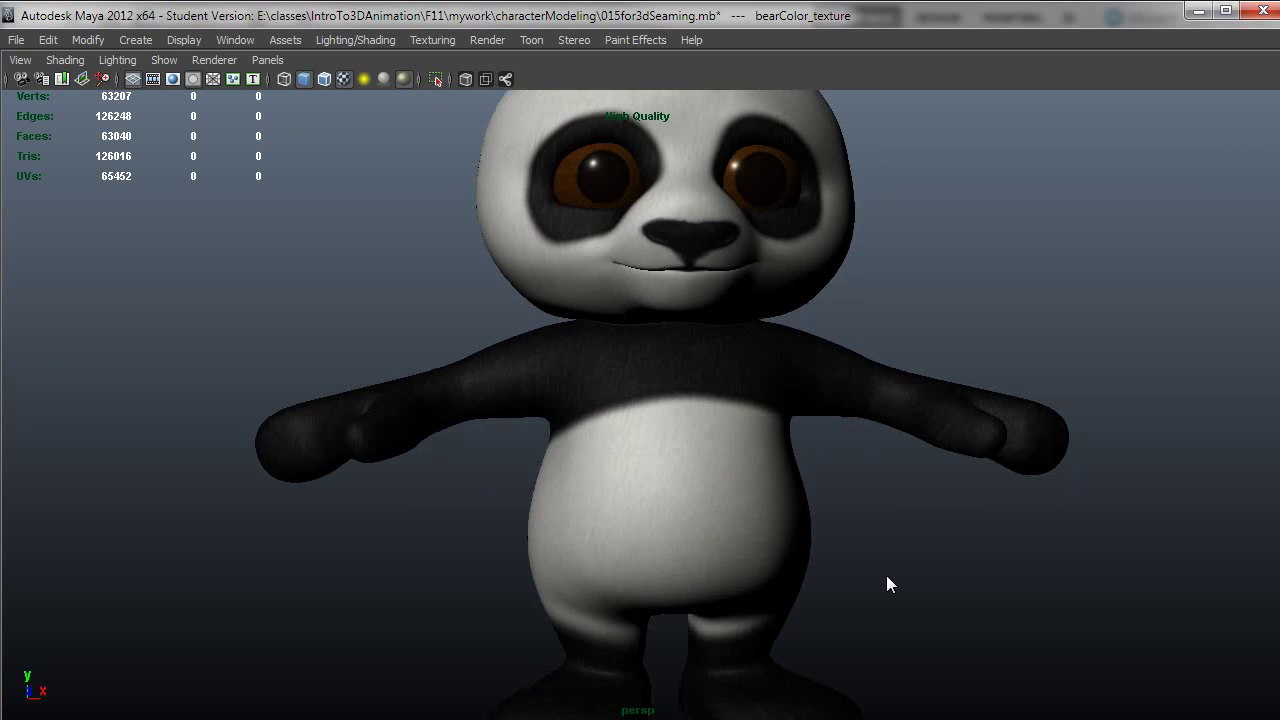
right_click_drag(889, 583, 699, 586, "alt")
left_click_drag(699, 577, 619, 549, "alt")
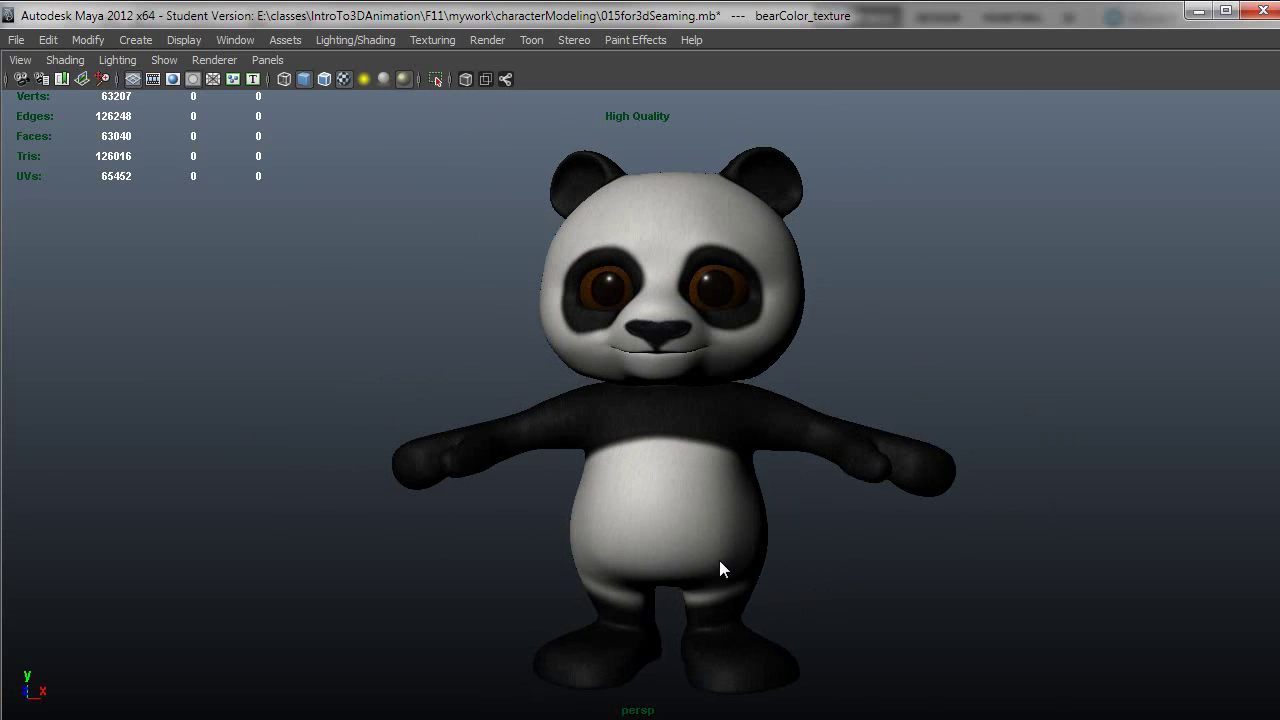
left_click(437, 41)
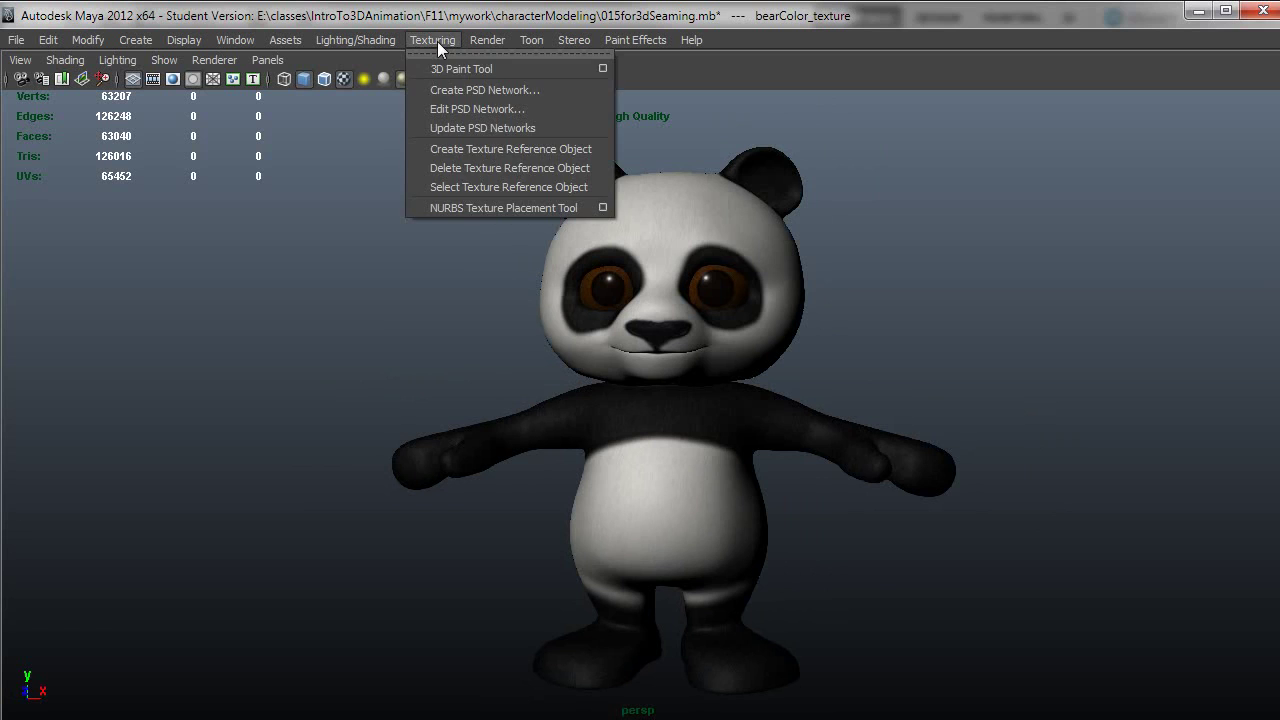
left_click(603, 69)
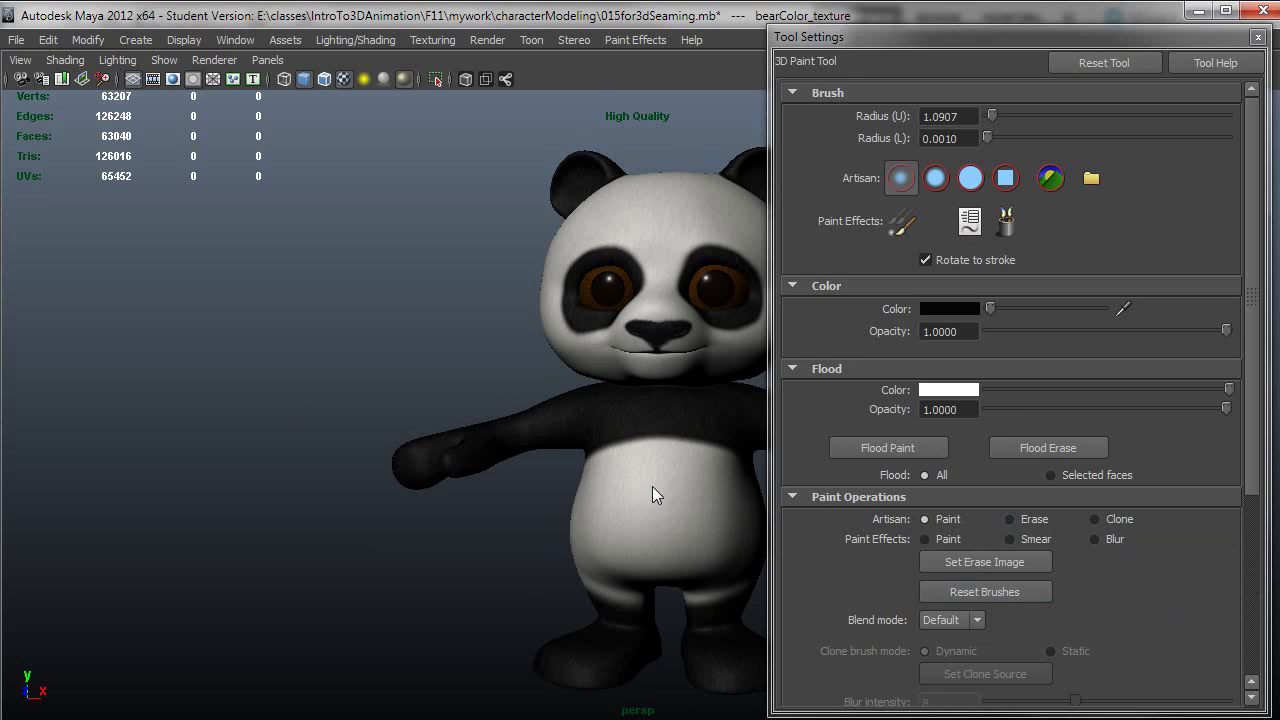
left_click_drag(661, 494, 551, 524, "alt")
scroll(551, 524, "up", 2)
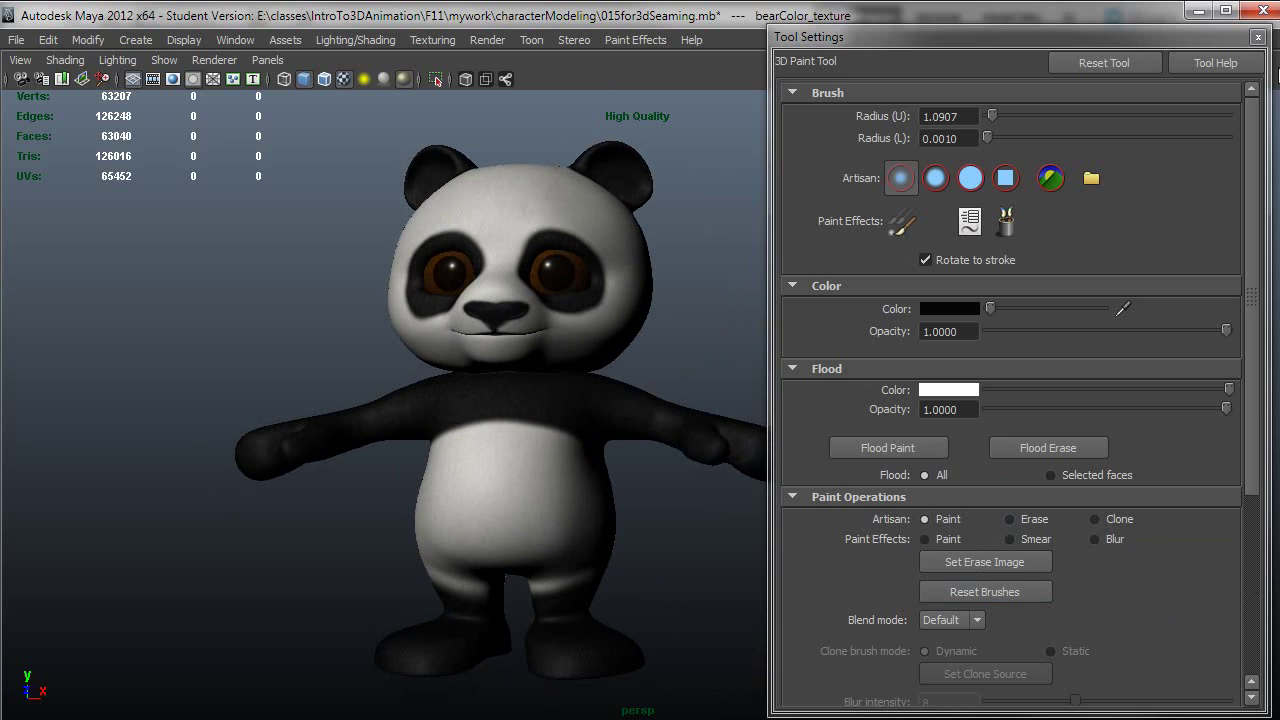
left_click_drag(565, 515, 577, 517, "alt")
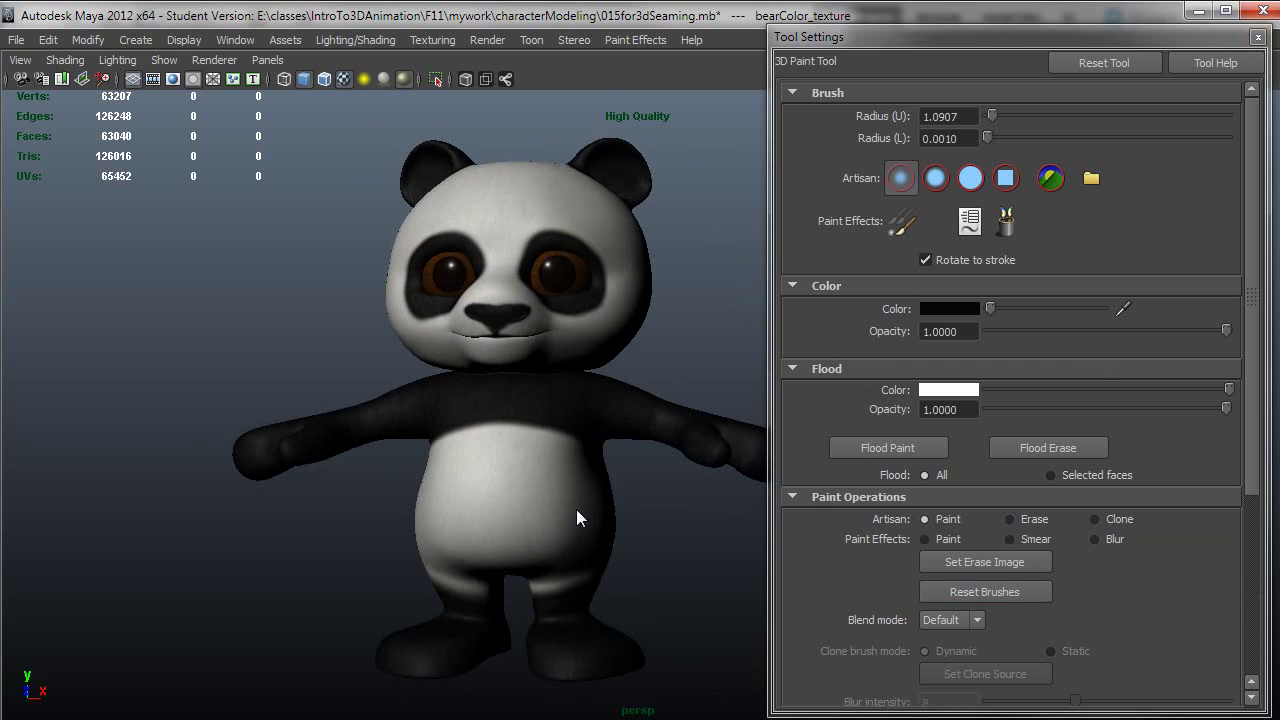
left_click(1258, 37)
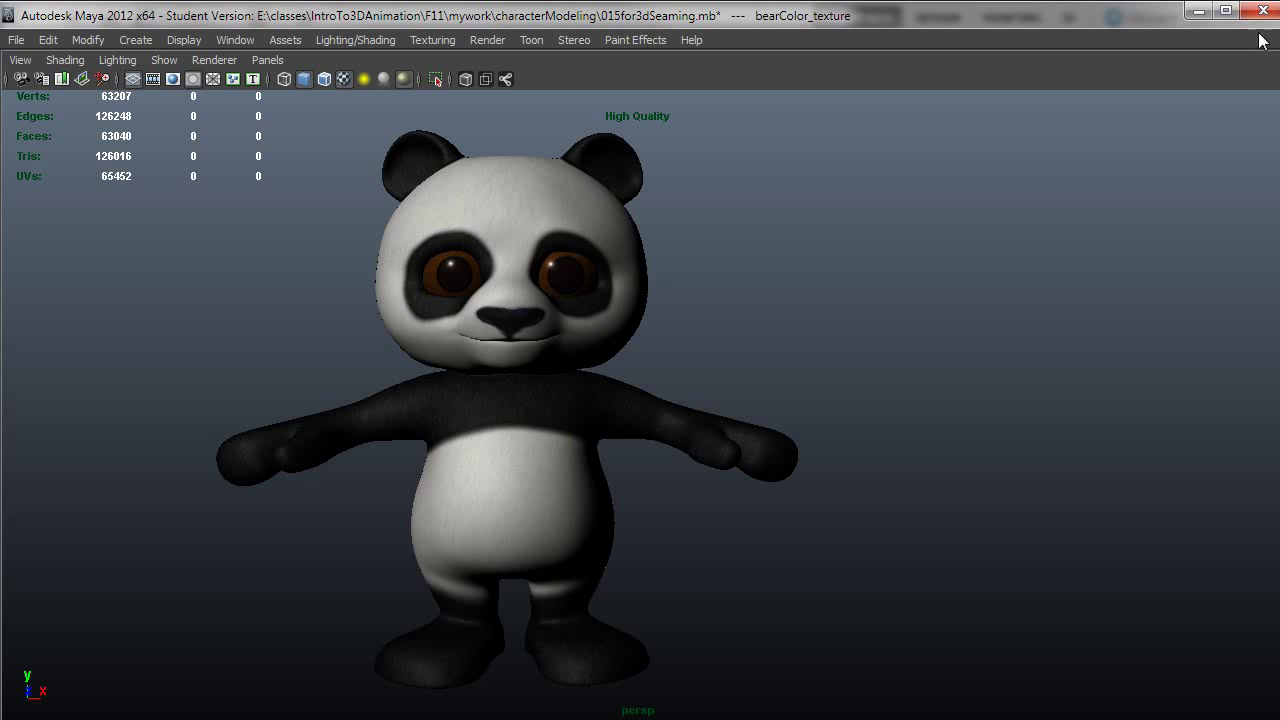
left_click_drag(774, 513, 911, 556, "alt")
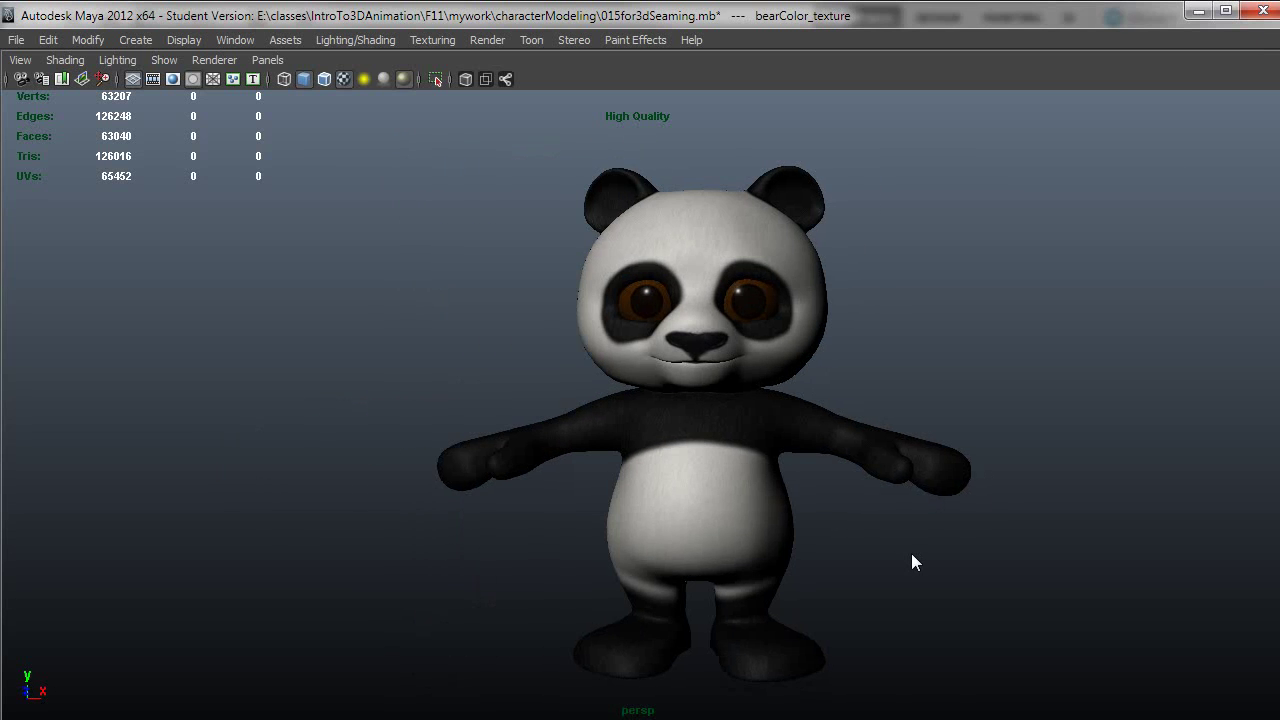
middle_click_drag(912, 556, 854, 520, "alt")
right_click_drag(854, 520, 926, 546, "alt")
middle_click_drag(926, 546, 875, 533, "alt")
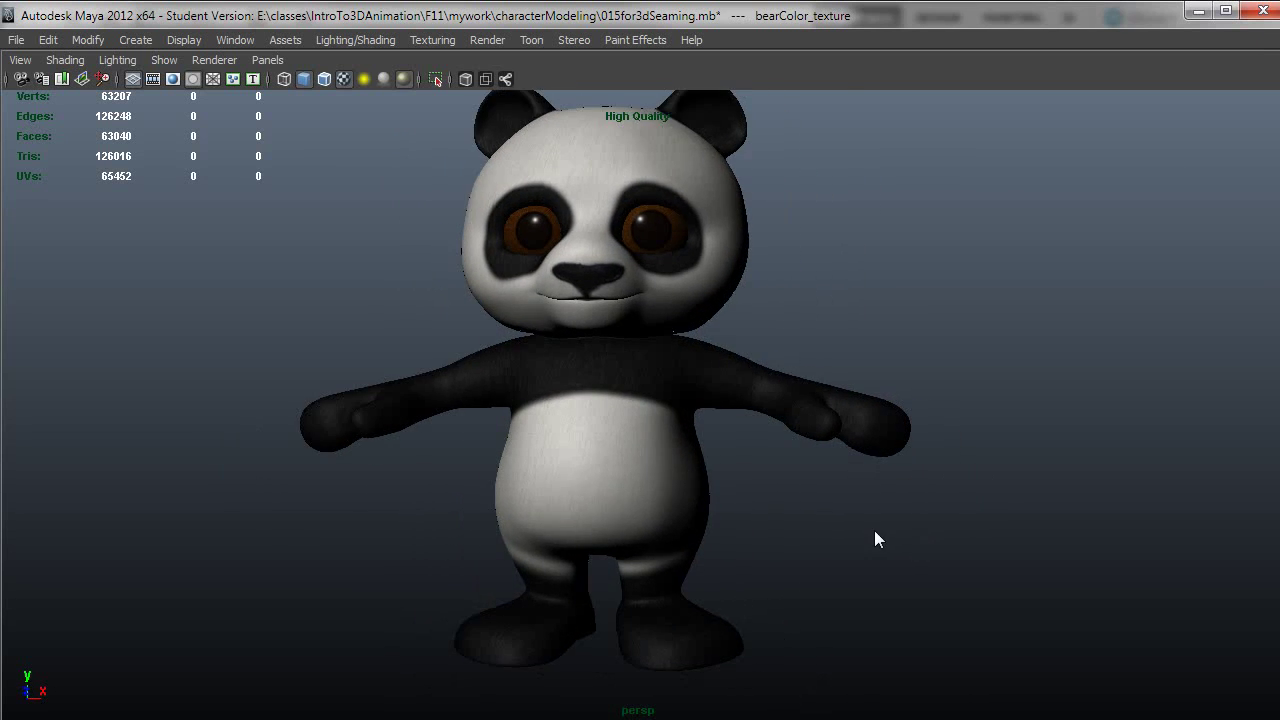
left_click_drag(875, 540, 811, 530, "alt")
right_click_drag(811, 530, 735, 522, "alt")
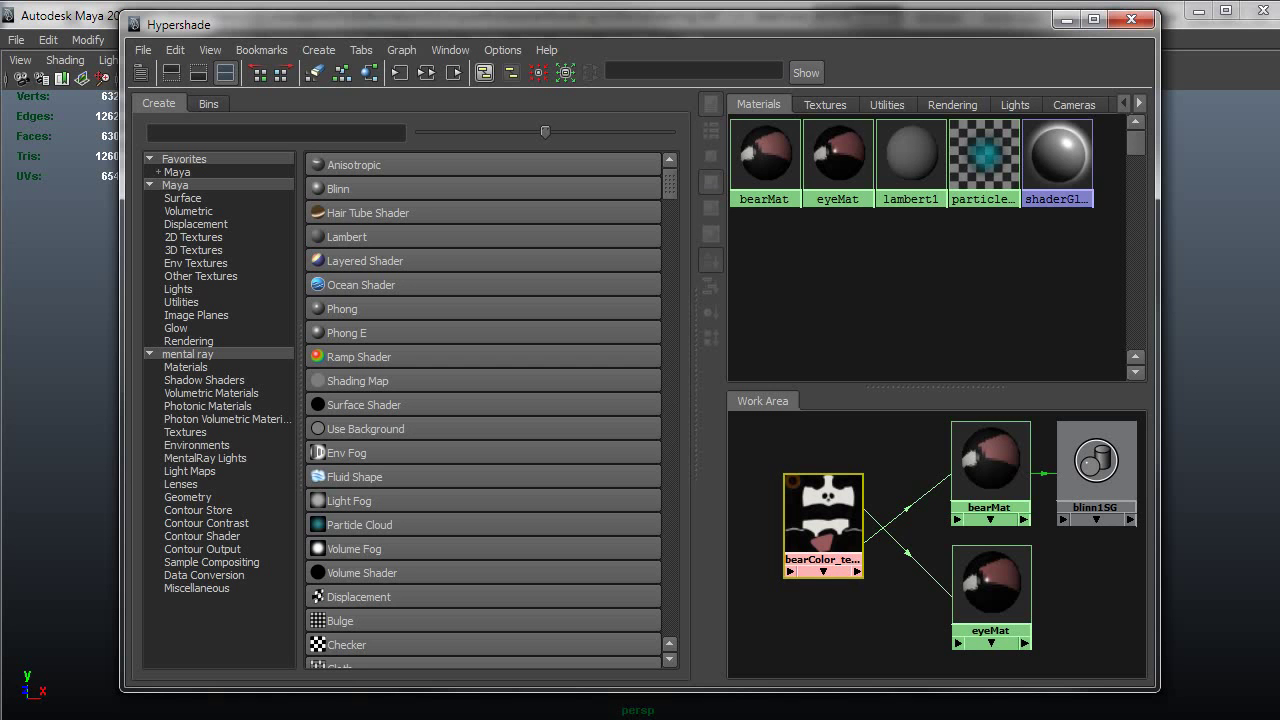
Step: Check bearMat's Blinn specular settings (eccentricity 0.524, roll off 0.219) and reposition the Hypershade
left_click_drag(853, 29, 1013, 177)
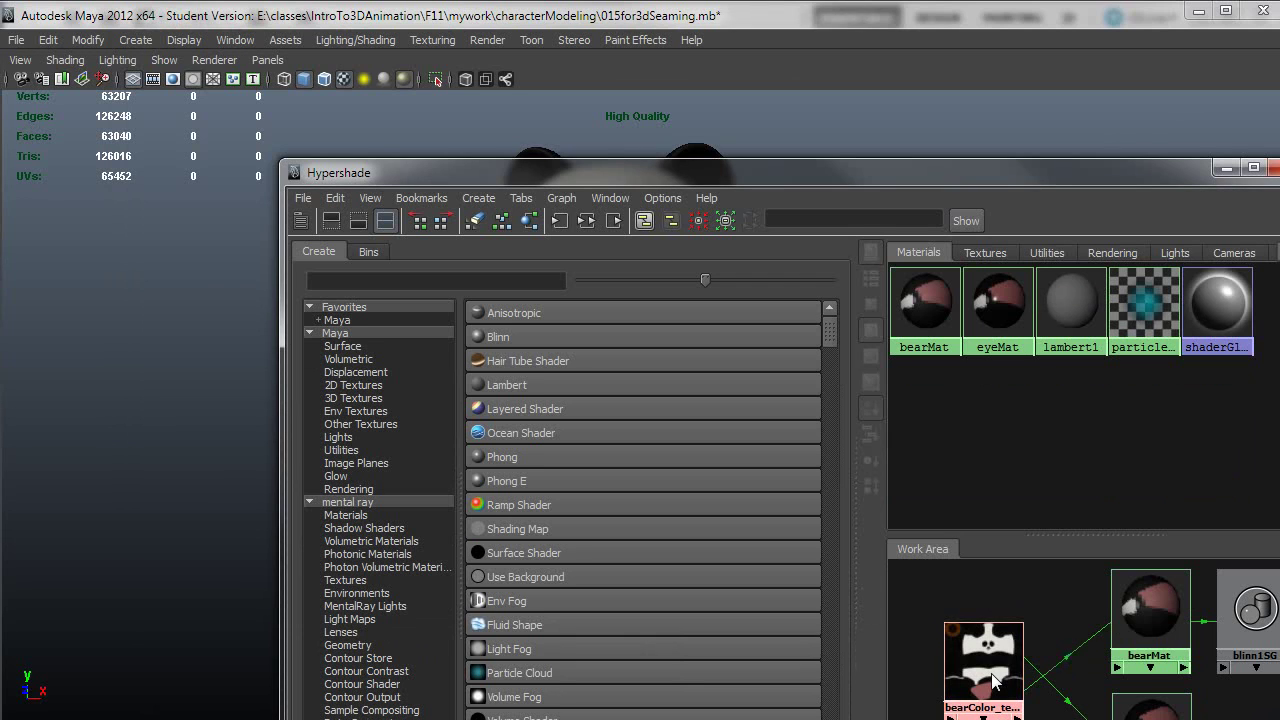
double_click(1157, 615)
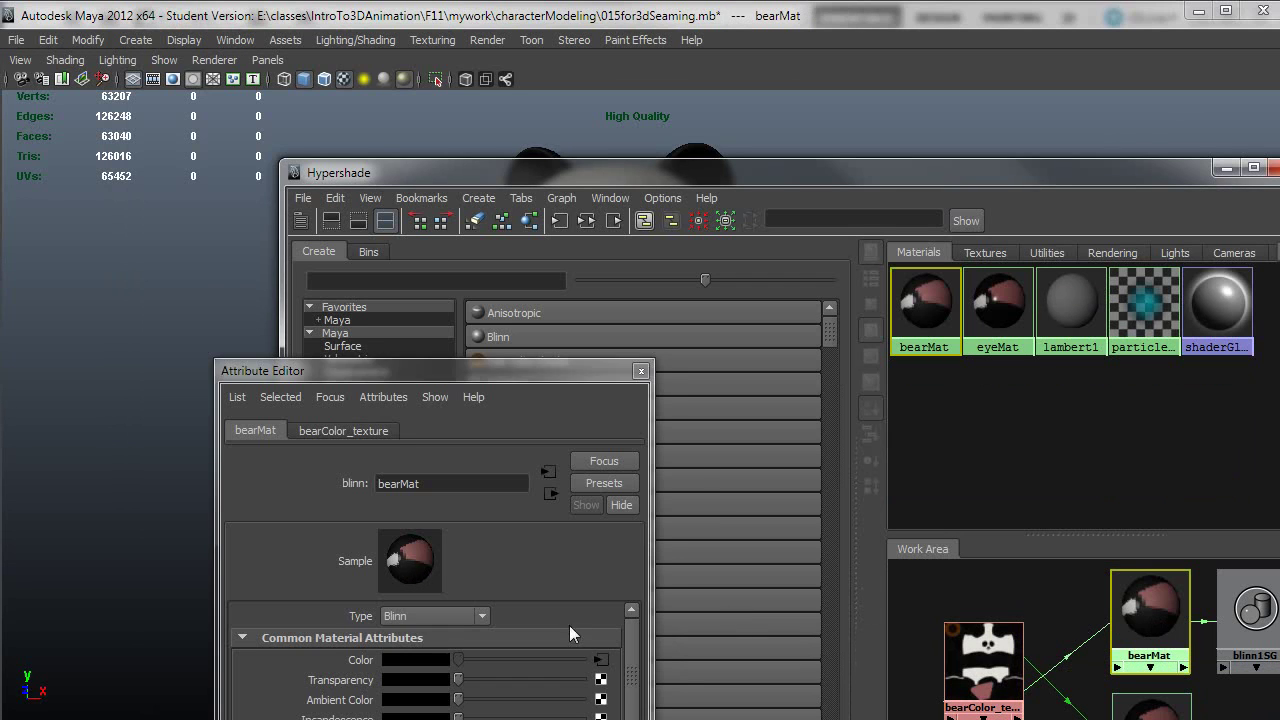
scroll(569, 625, "down", 5)
scroll(430, 660, "up", 1)
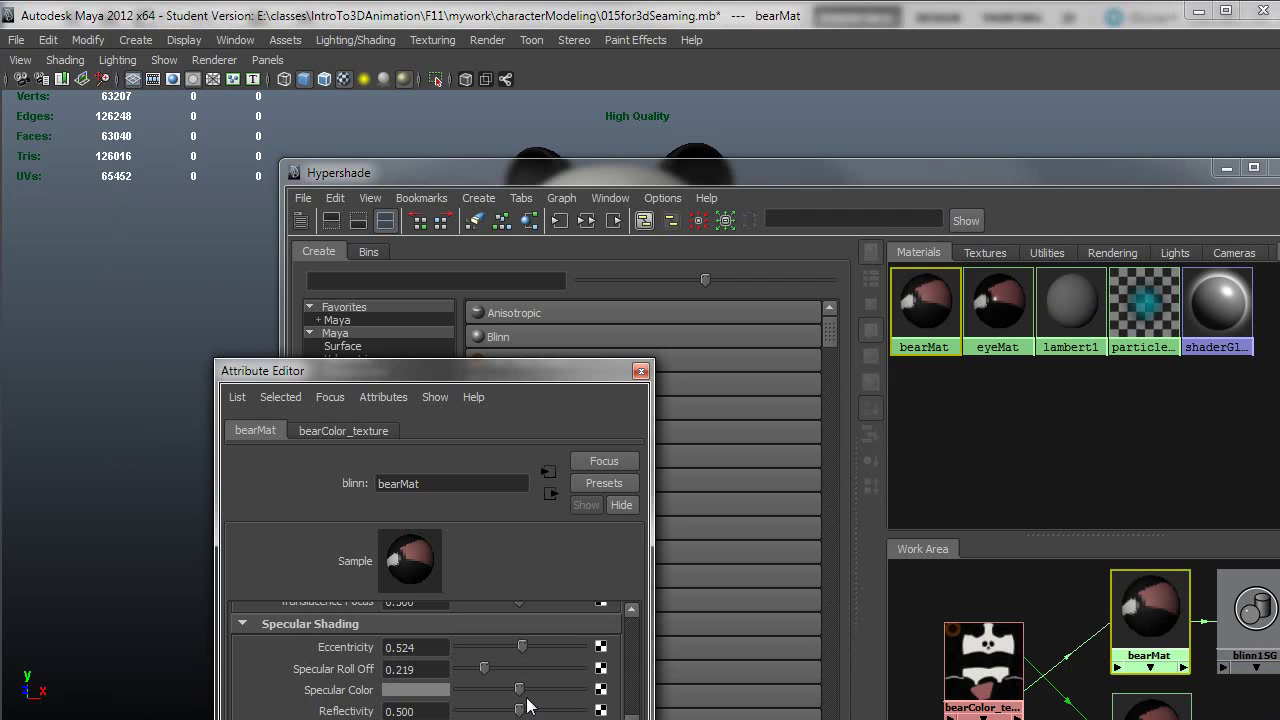
left_click(640, 372)
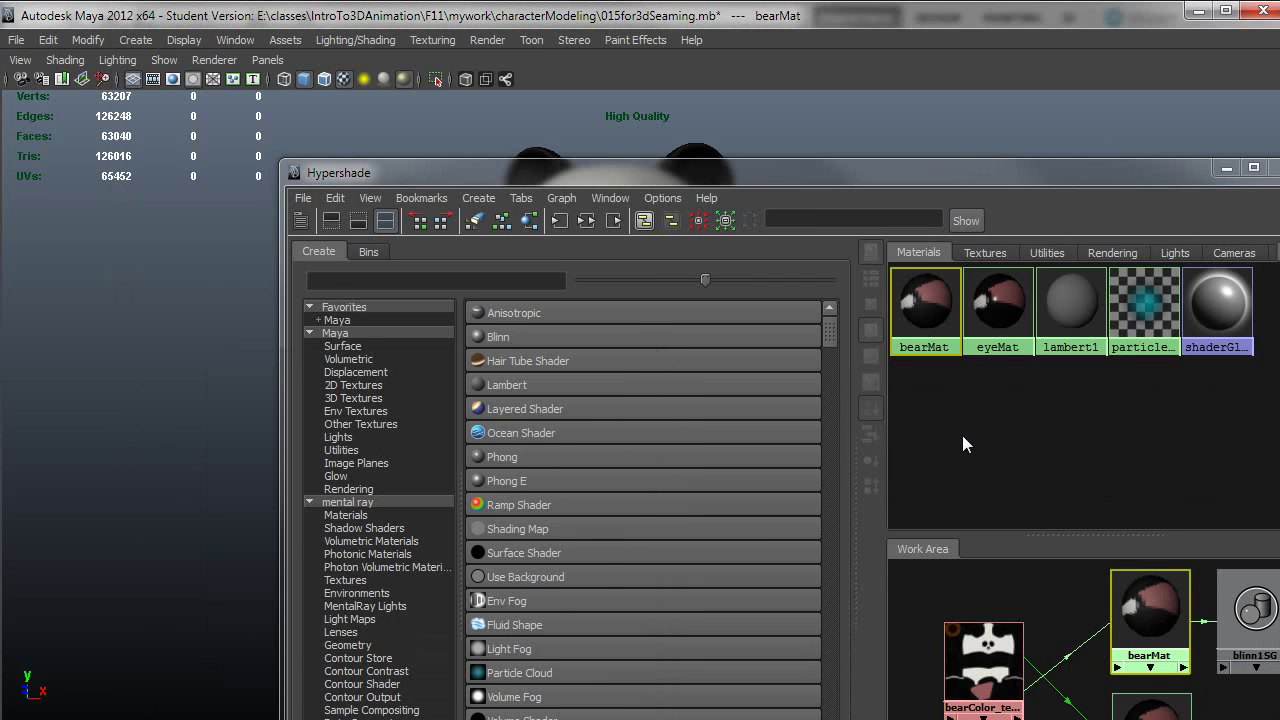
left_click_drag(944, 168, 859, 85)
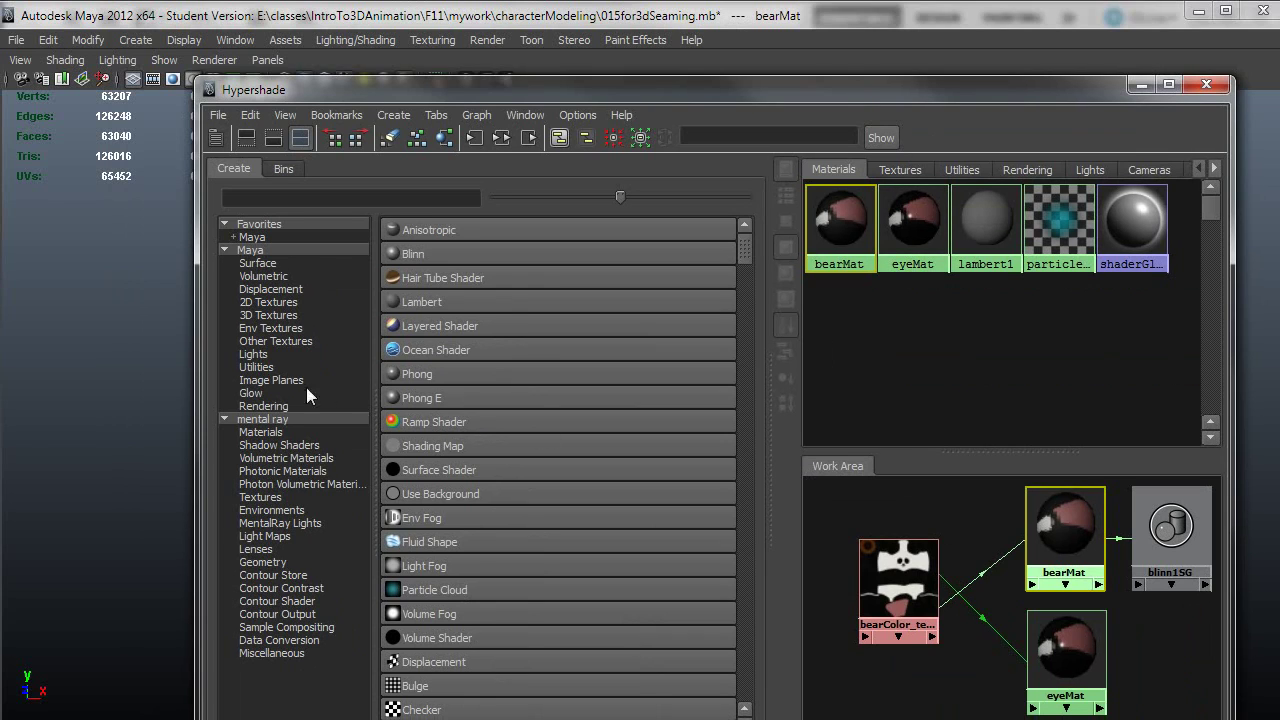
Step: Create a PSD File texture node that loads bearTexture.psd
left_click(268, 304)
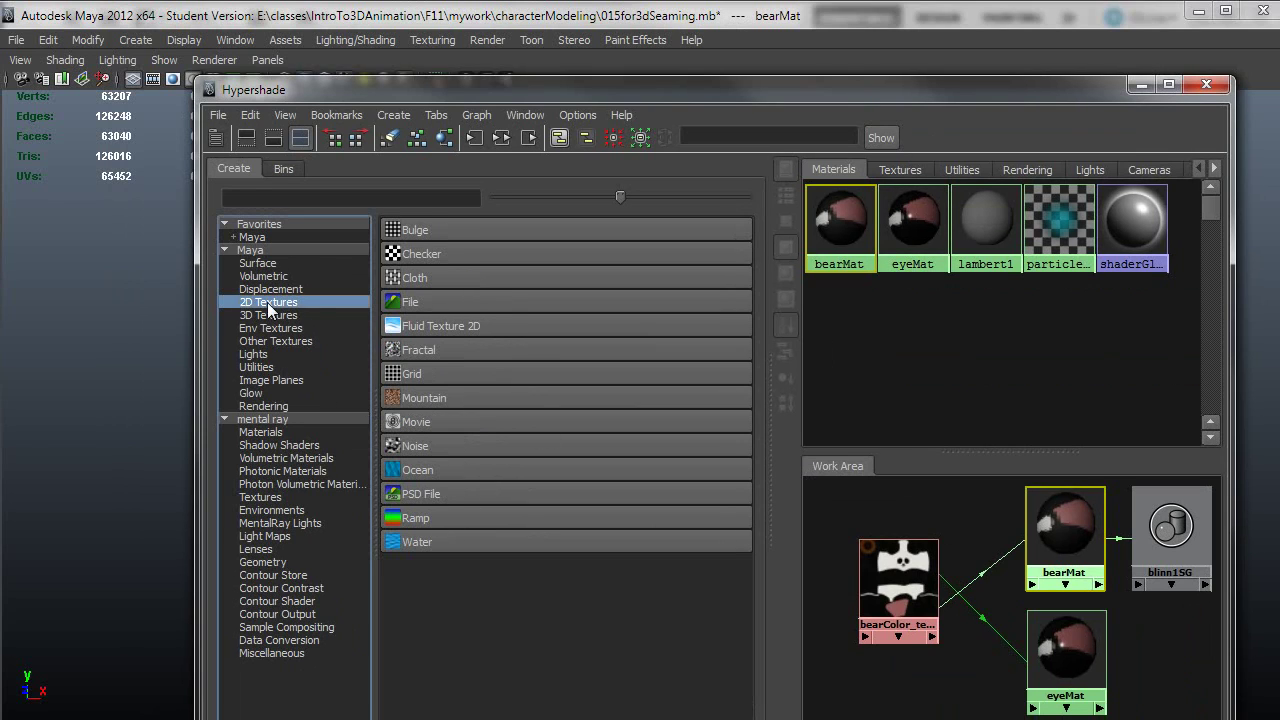
left_click(428, 496)
double_click(851, 666)
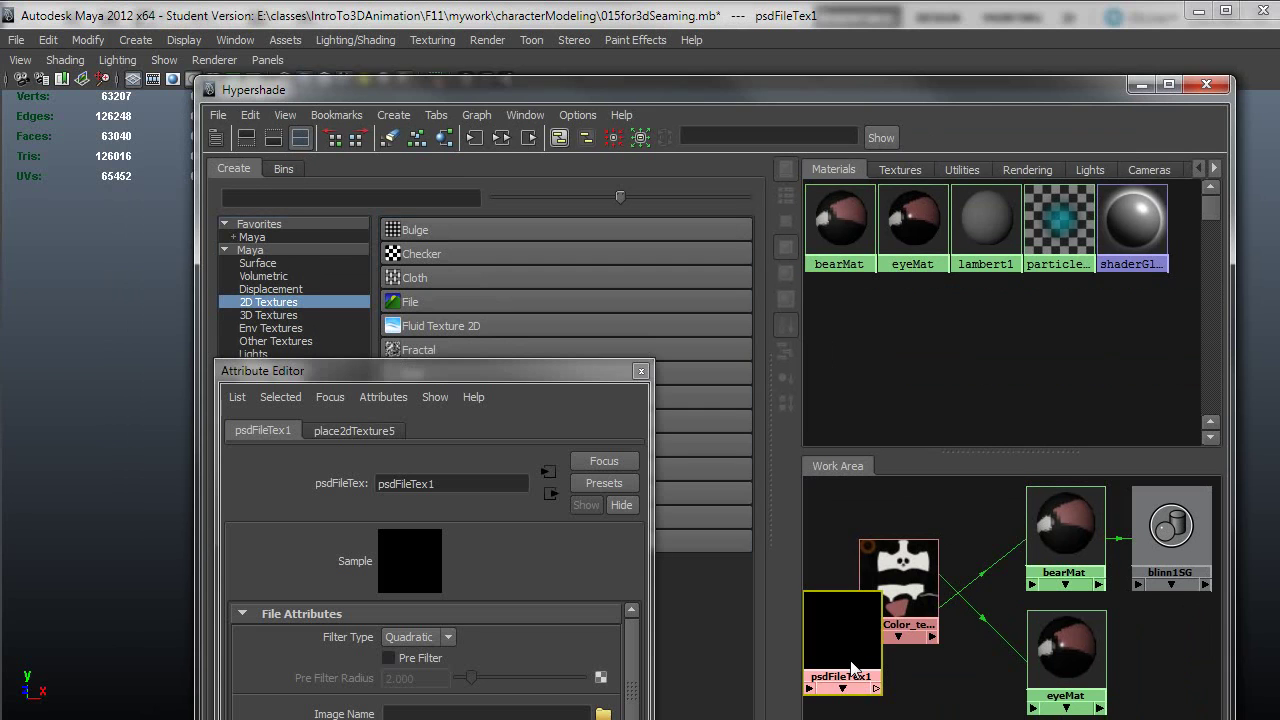
left_click(603, 713)
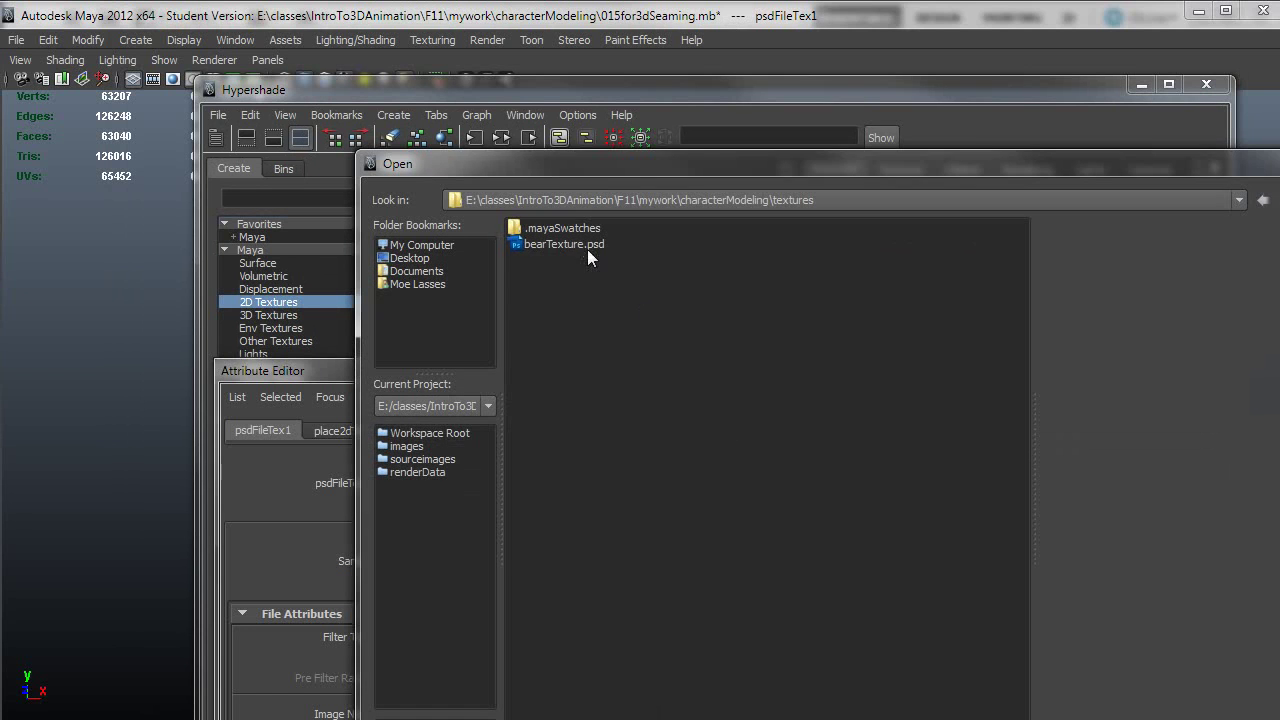
double_click(577, 244)
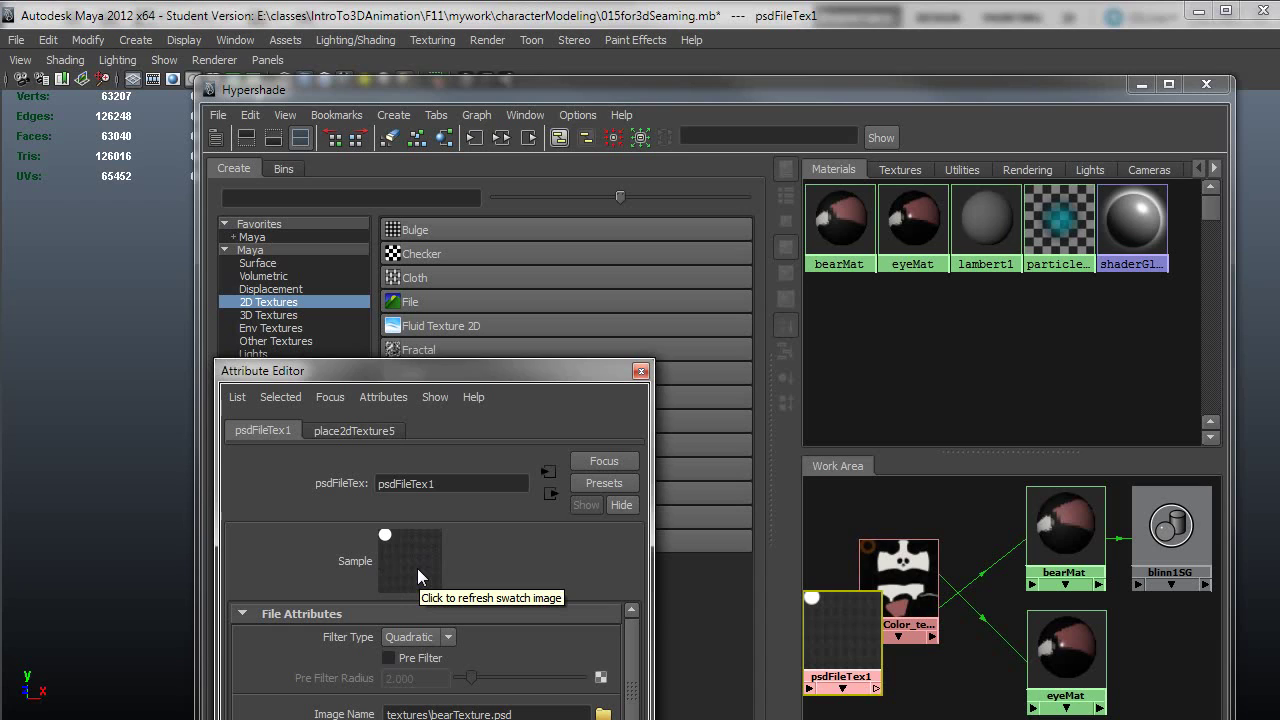
Step: Rename the node spec_texture and connect it to bearMat's specularColor
double_click(437, 485)
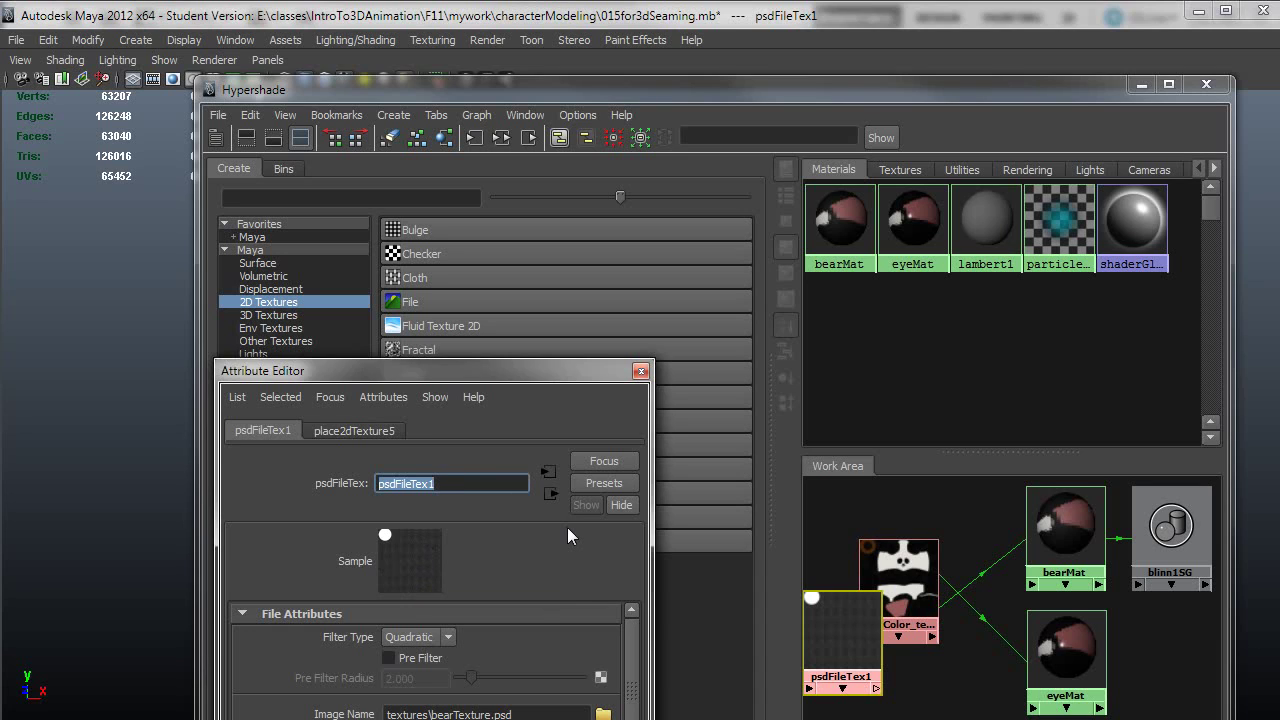
type("spec_texture")
key("Return")
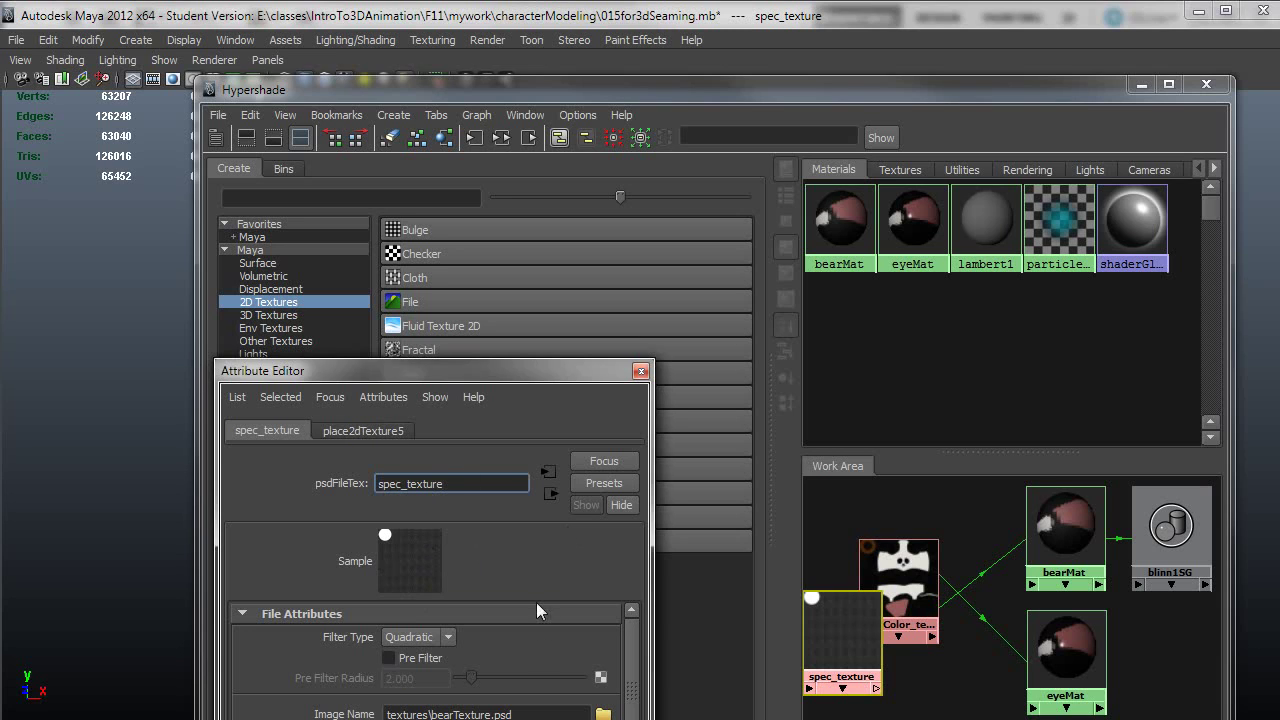
left_click(641, 371)
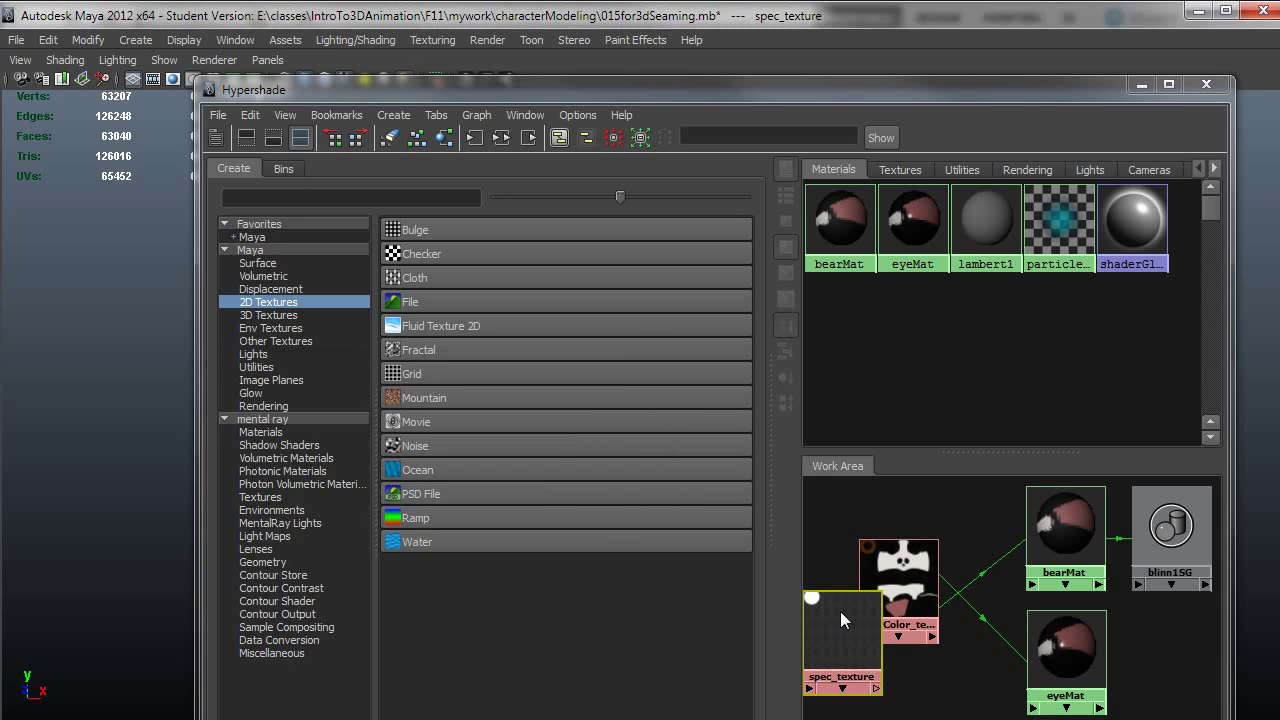
left_click_drag(837, 640, 856, 690)
middle_click_drag(856, 690, 1066, 541)
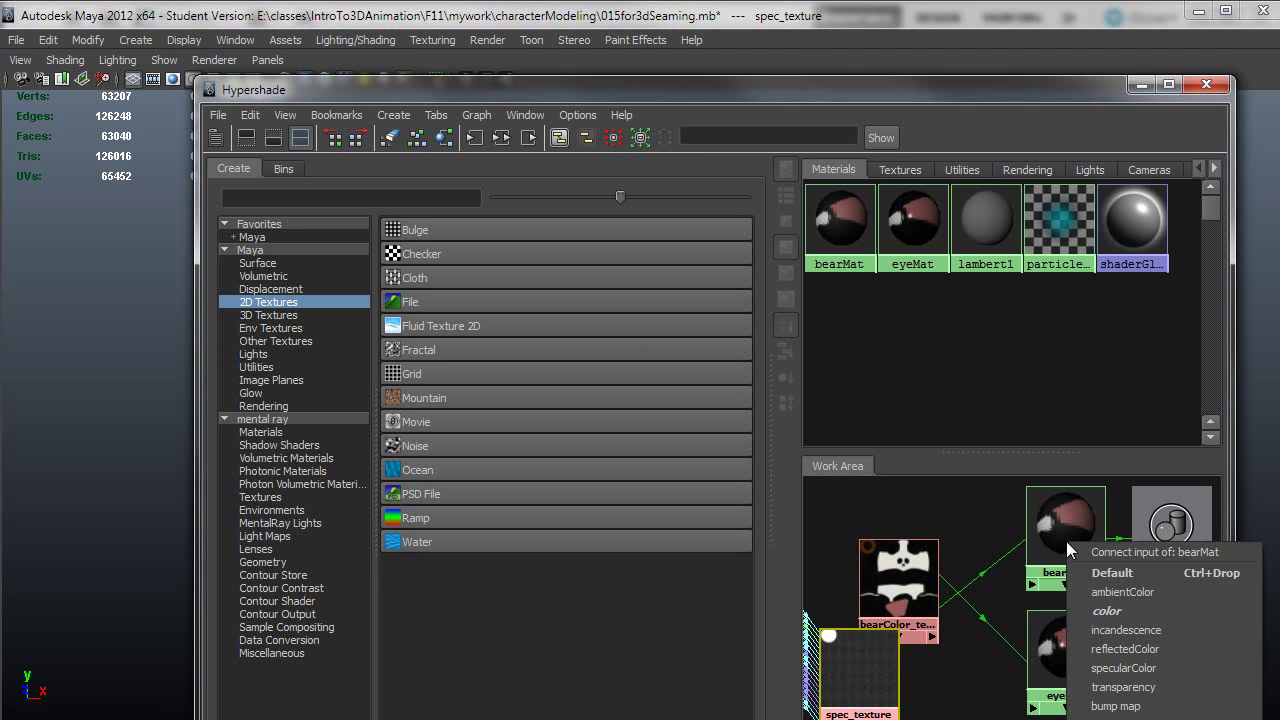
left_click(1124, 669)
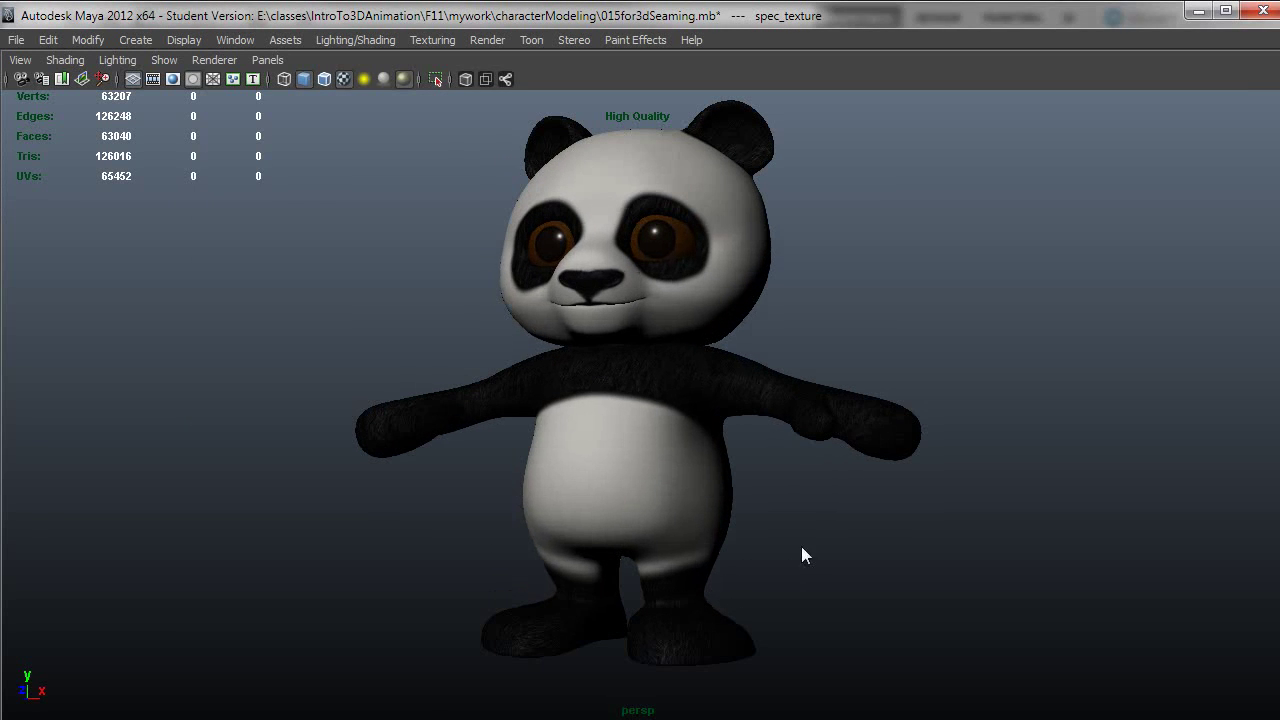
Step: Orbit and dolly around the panda to inspect its glossy eyes and fur-grained body
left_click_drag(626, 600, 703, 671, "alt")
right_click_drag(683, 614, 725, 528, "alt")
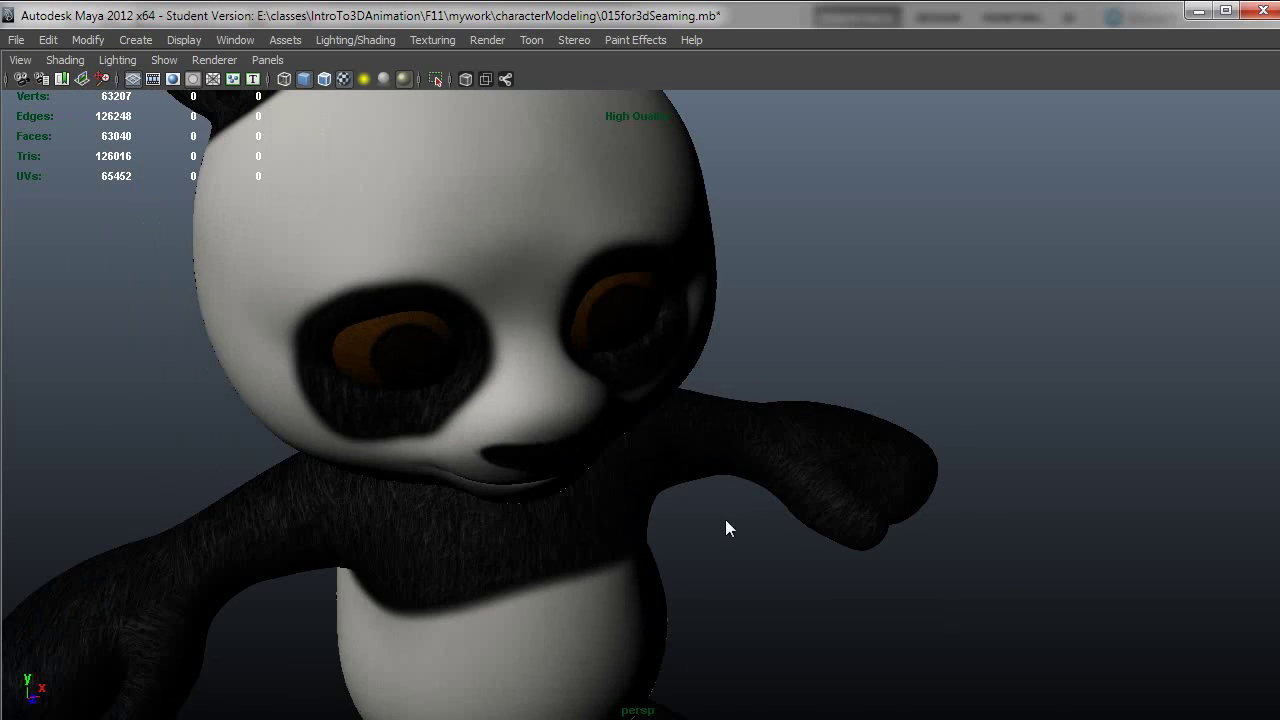
left_click_drag(725, 528, 760, 642, "alt")
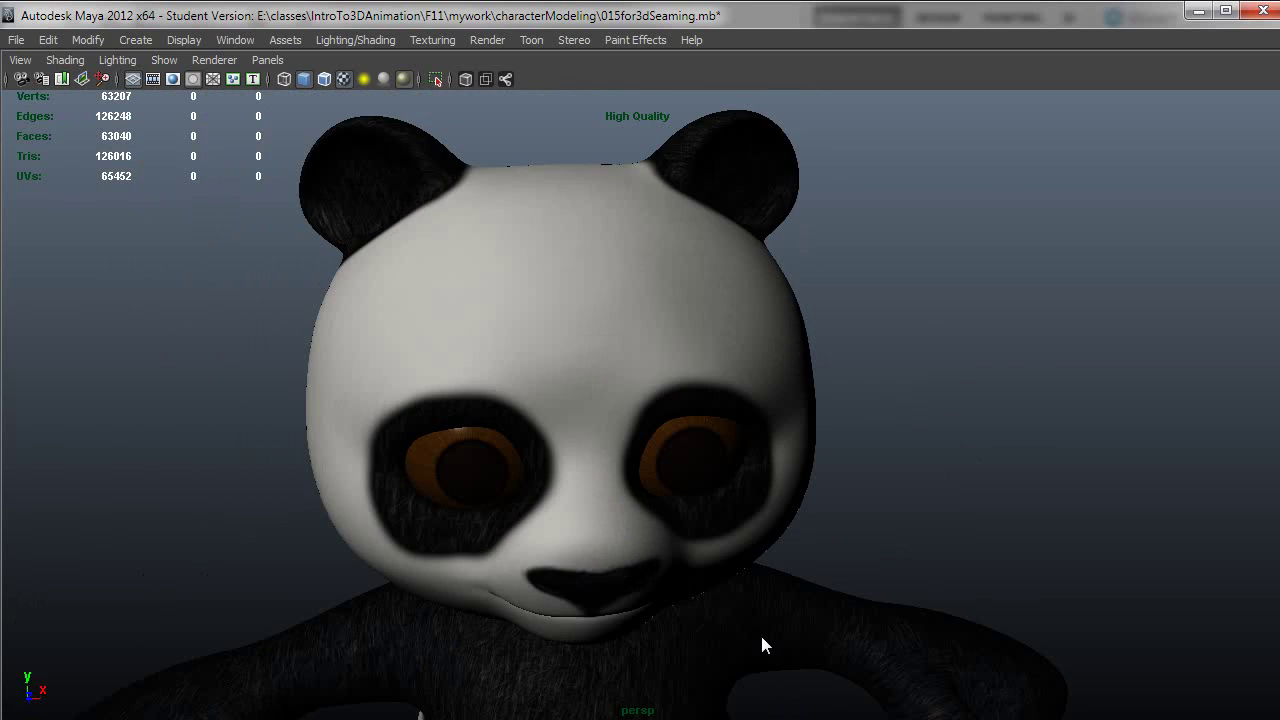
right_click_drag(760, 645, 711, 645, "alt")
middle_click_drag(711, 645, 746, 502, "alt")
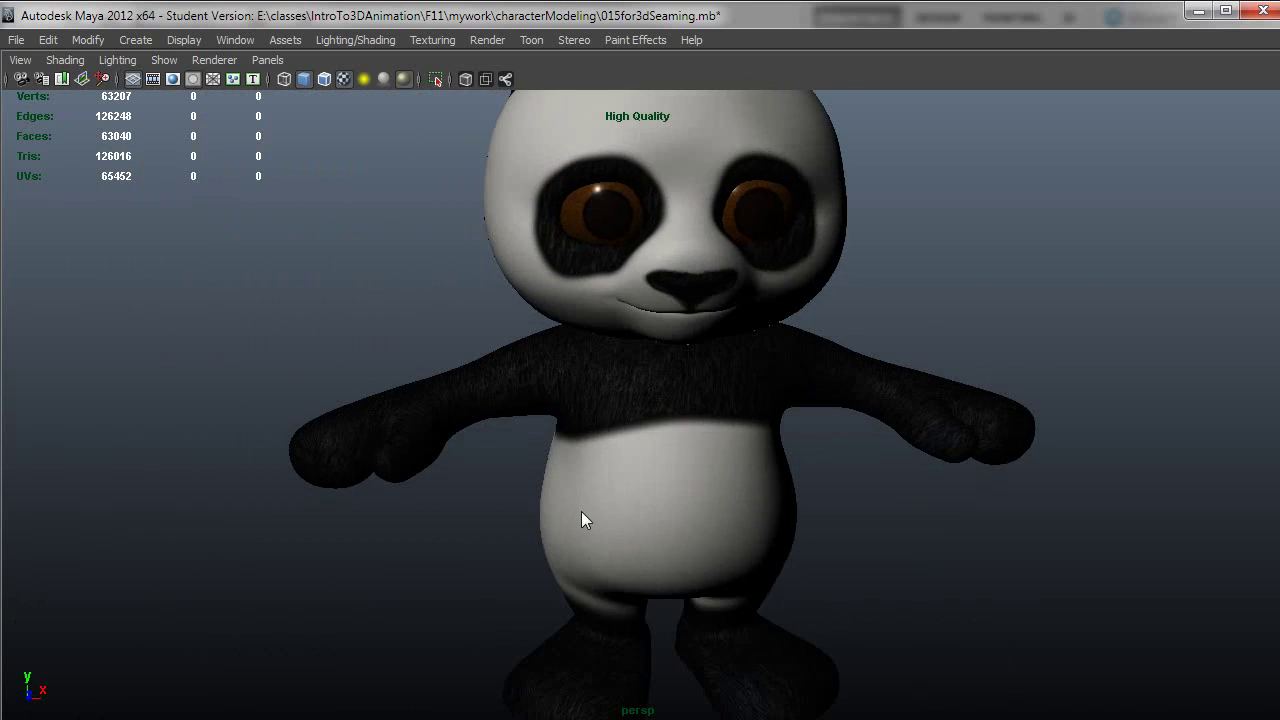
right_click_drag(585, 520, 854, 551, "alt")
left_click_drag(854, 551, 757, 347, "alt")
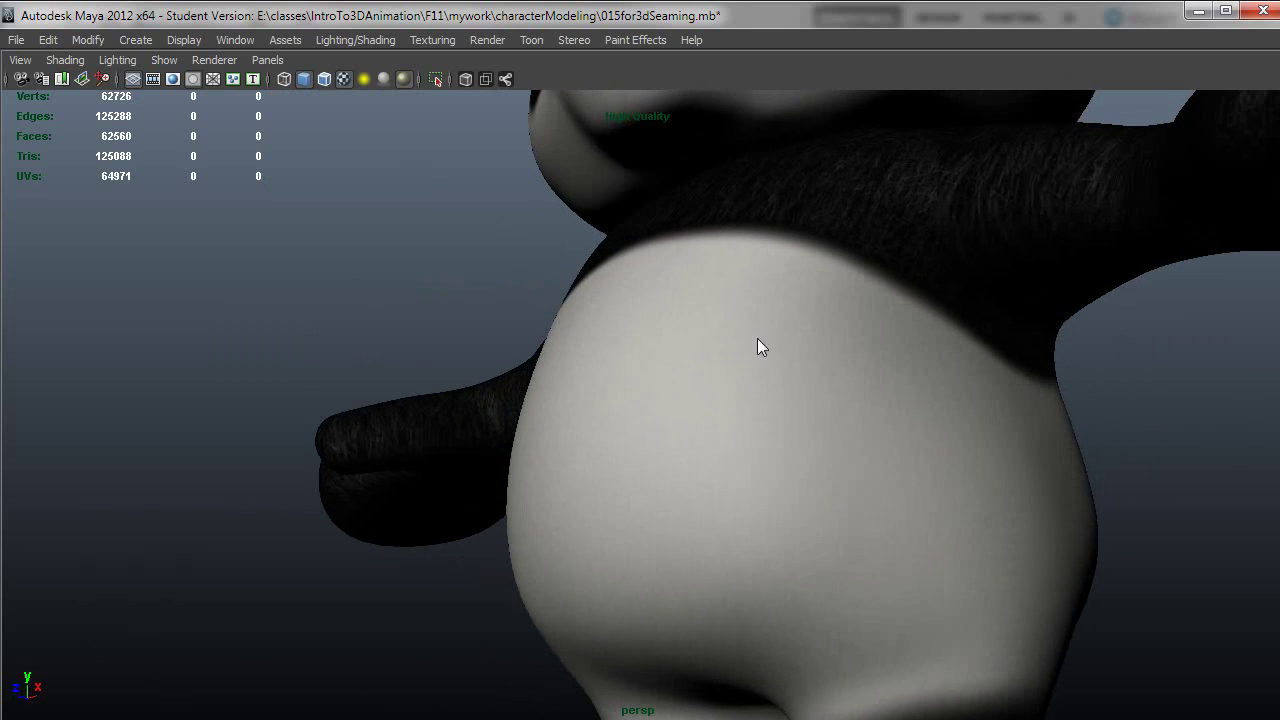
right_click_drag(938, 517, 637, 489, "alt")
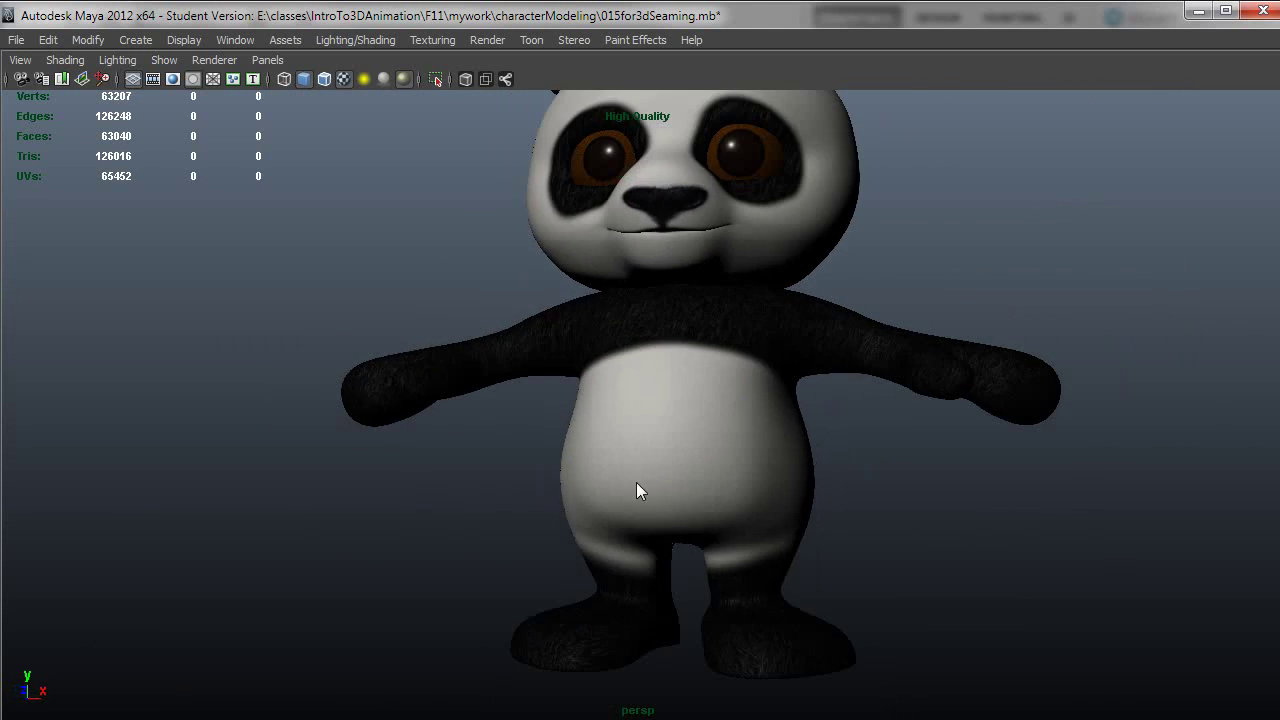
right_click_drag(714, 506, 780, 532, "alt")
left_click_drag(782, 539, 740, 517, "alt")
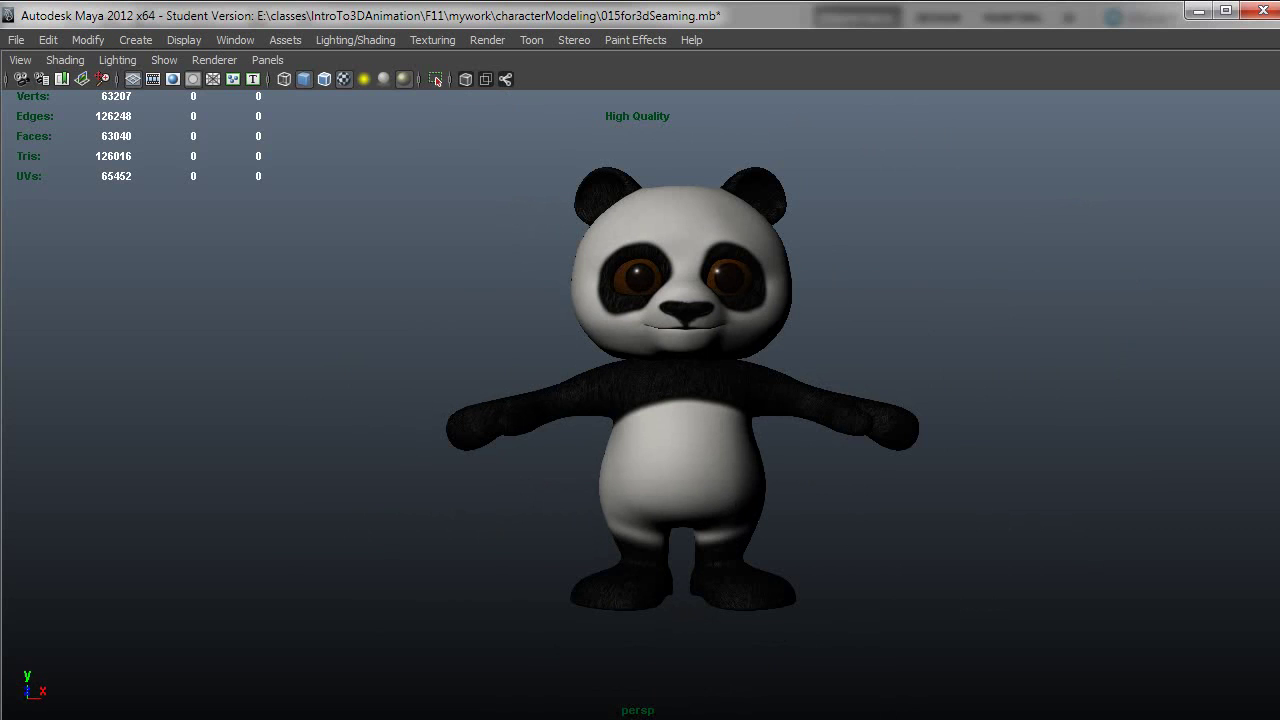
left_click(236, 40)
Step: Open the Hypershade and graph the bearMat and eyeMat shading networks
mouse_move(274, 87)
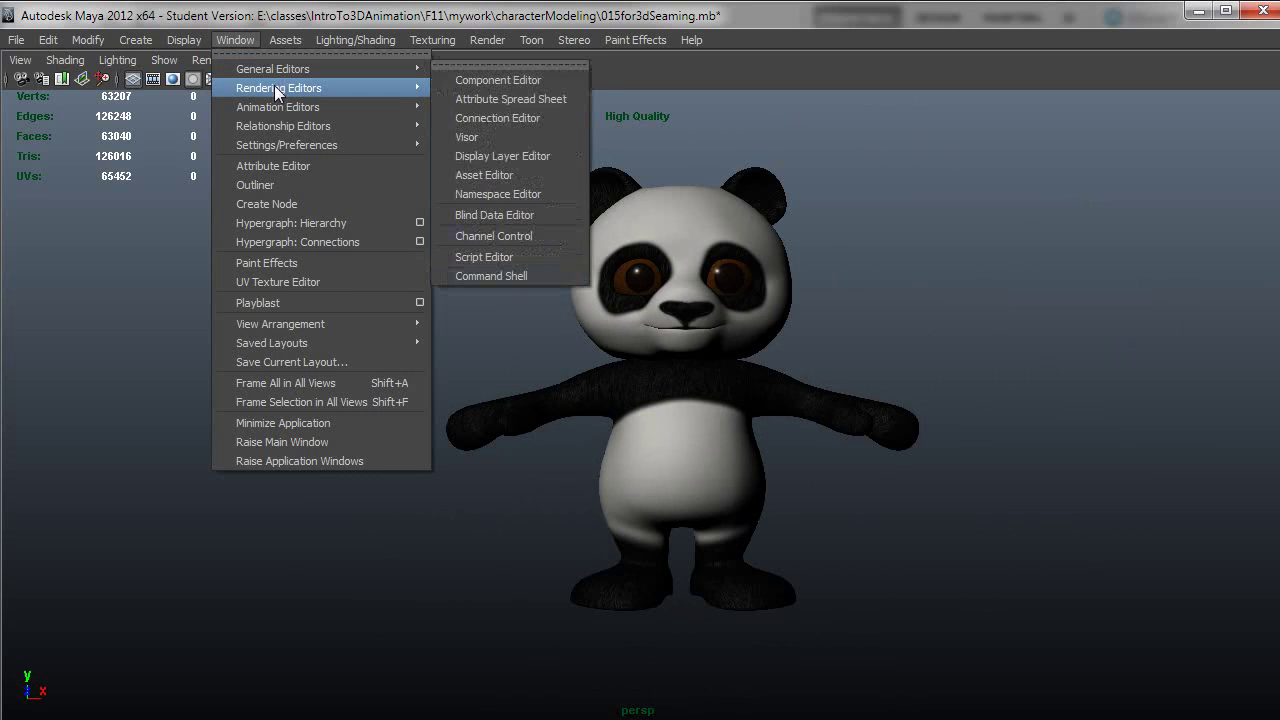
left_click(517, 137)
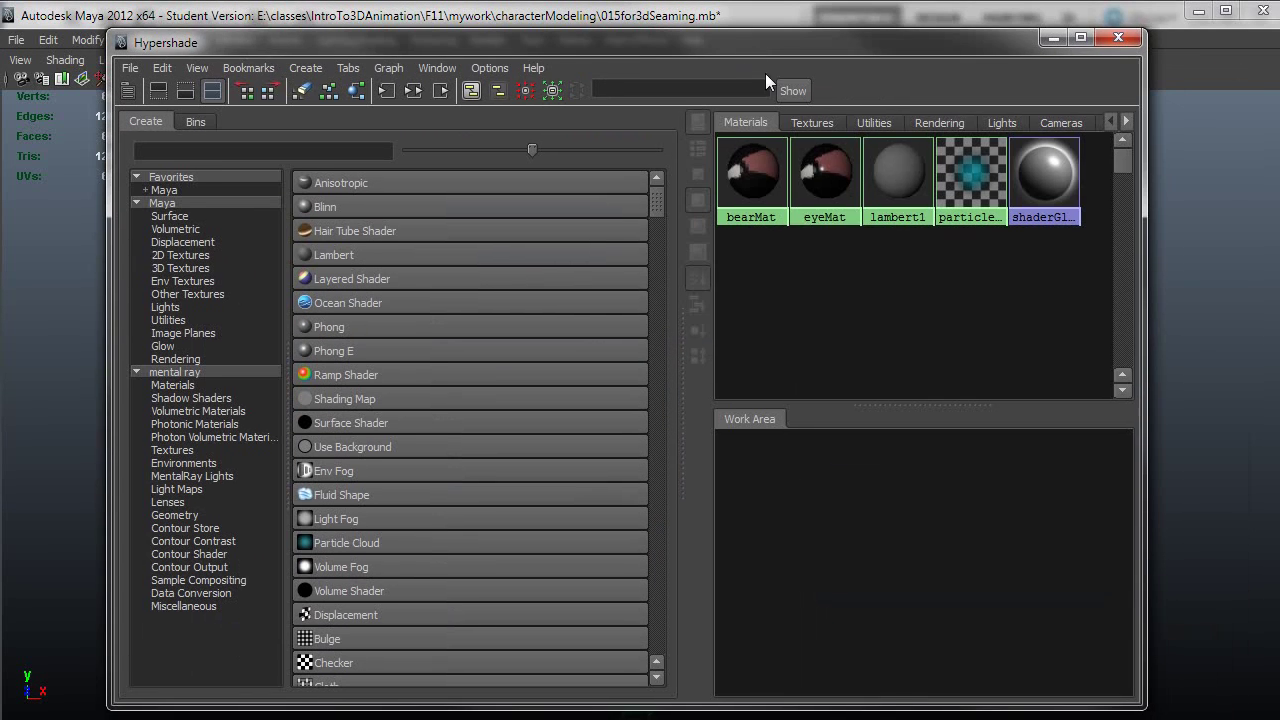
left_click_drag(819, 270, 740, 160)
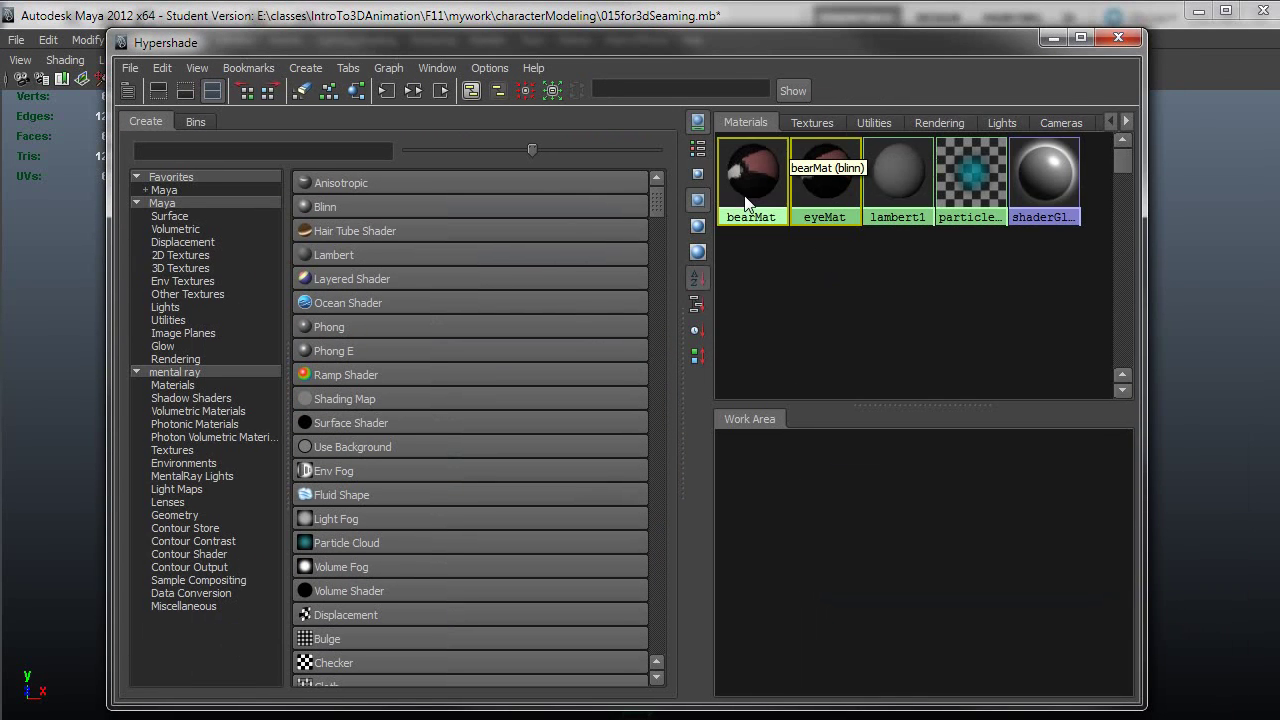
left_click(420, 90)
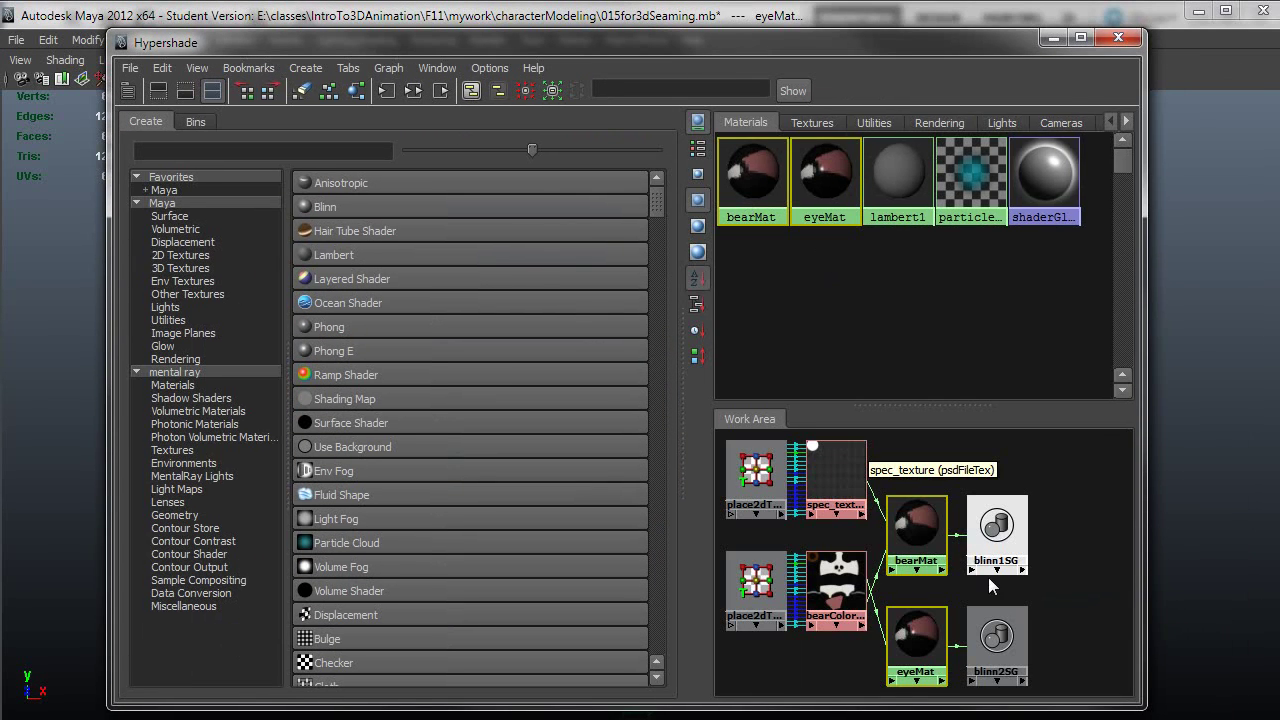
left_click(1035, 508)
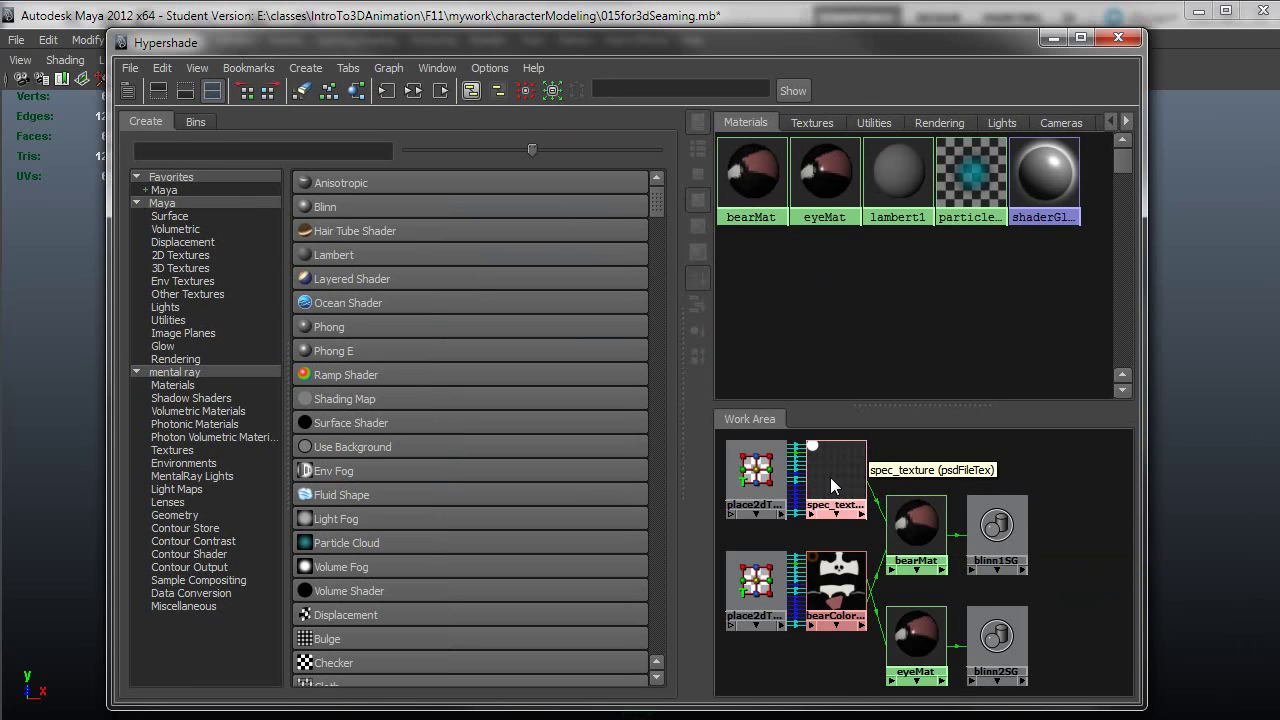
Step: Link spec_texture to the SPEC layer set of bearTexture.psd
double_click(846, 615)
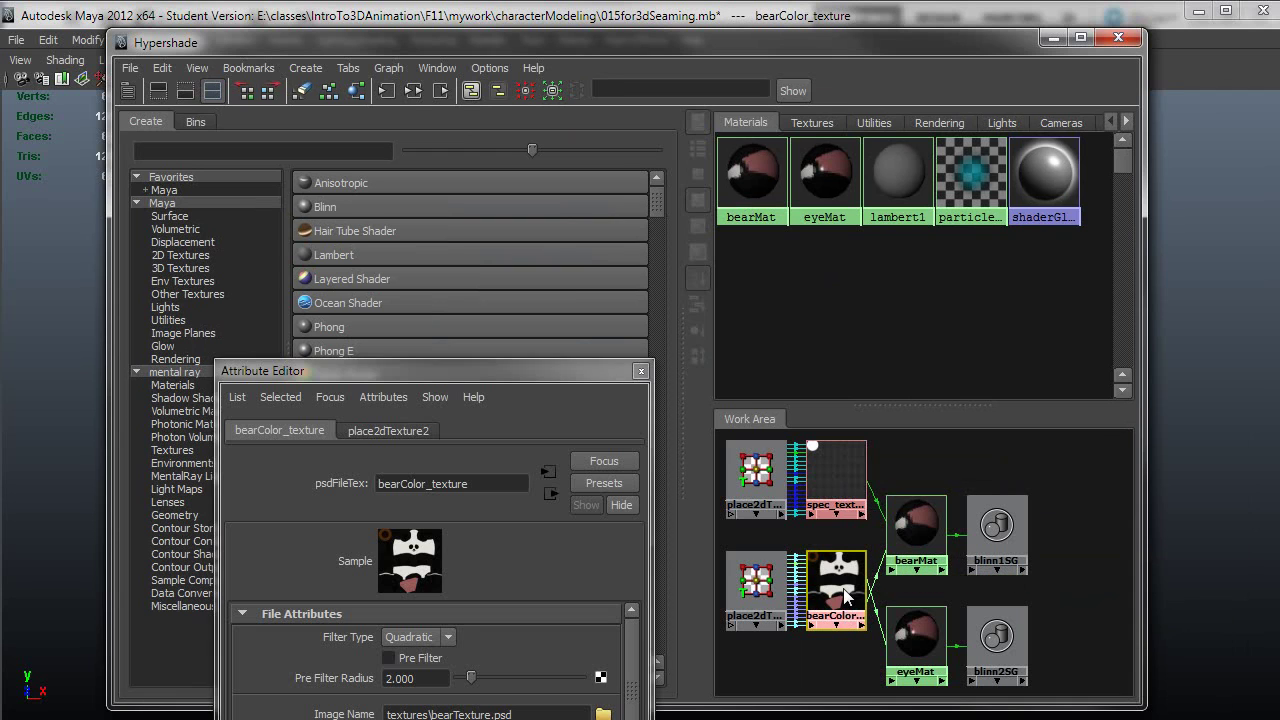
left_click_drag(515, 375, 519, 80)
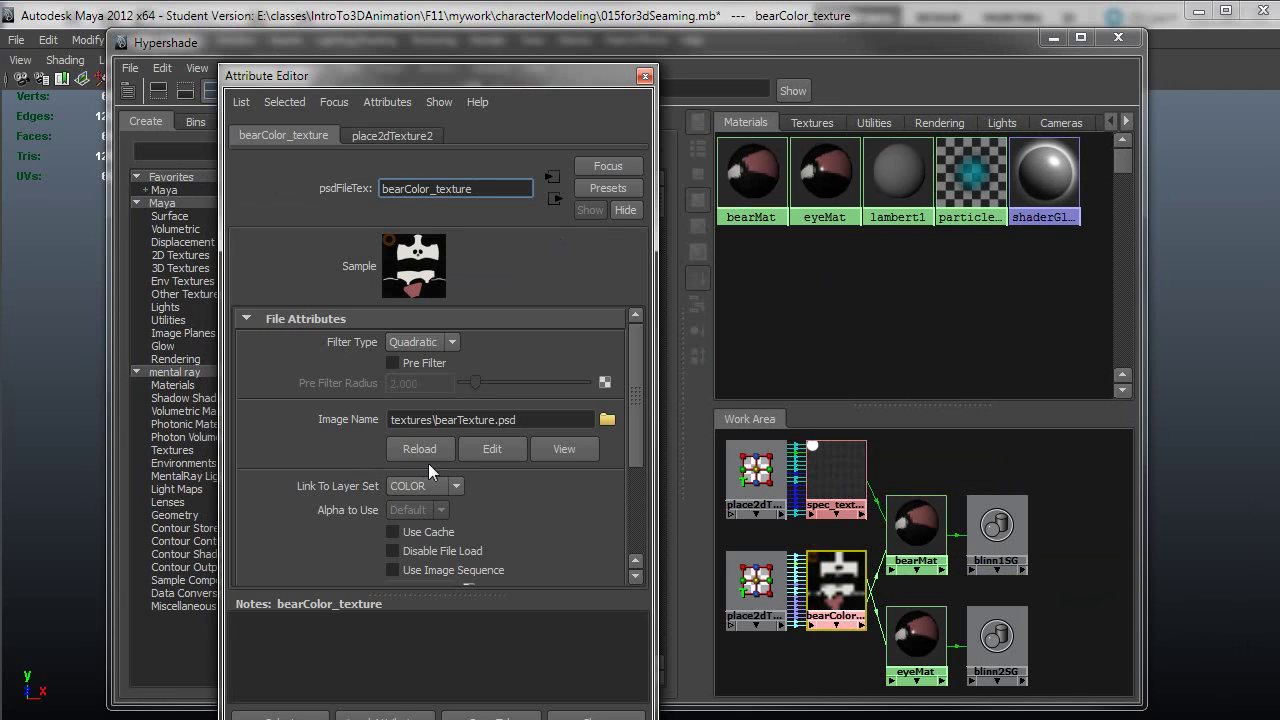
double_click(847, 477)
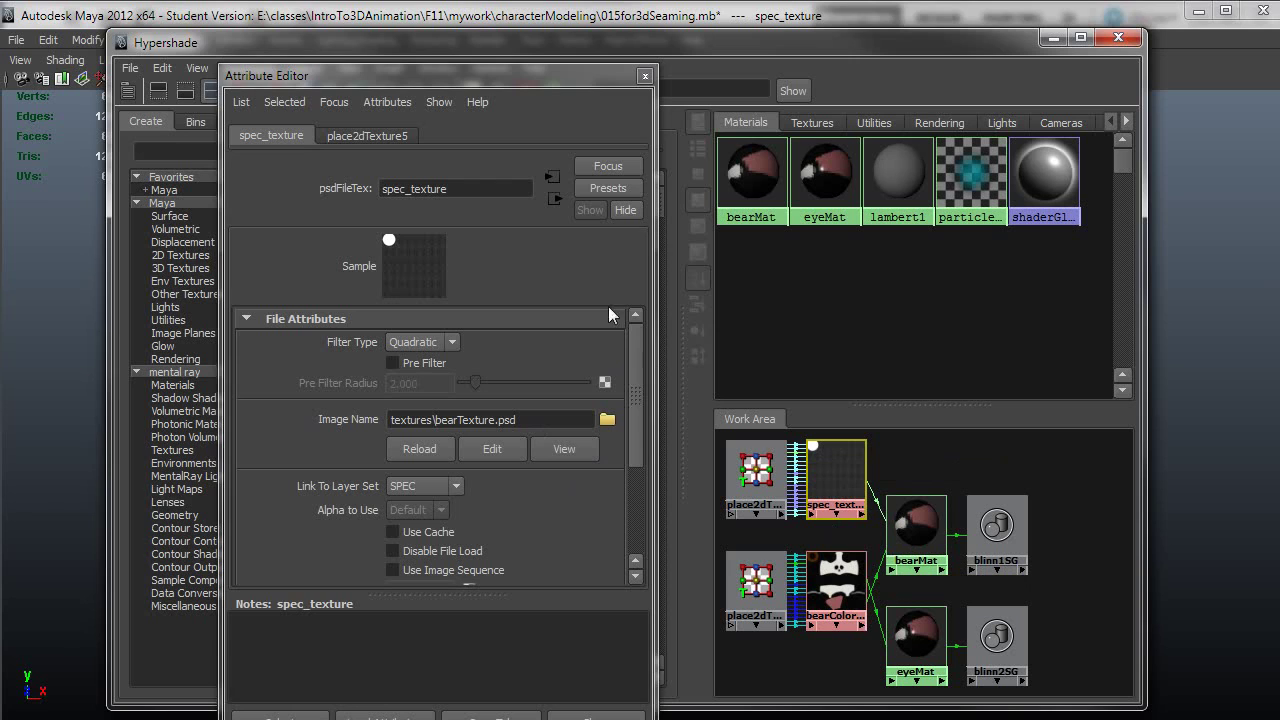
left_click(645, 76)
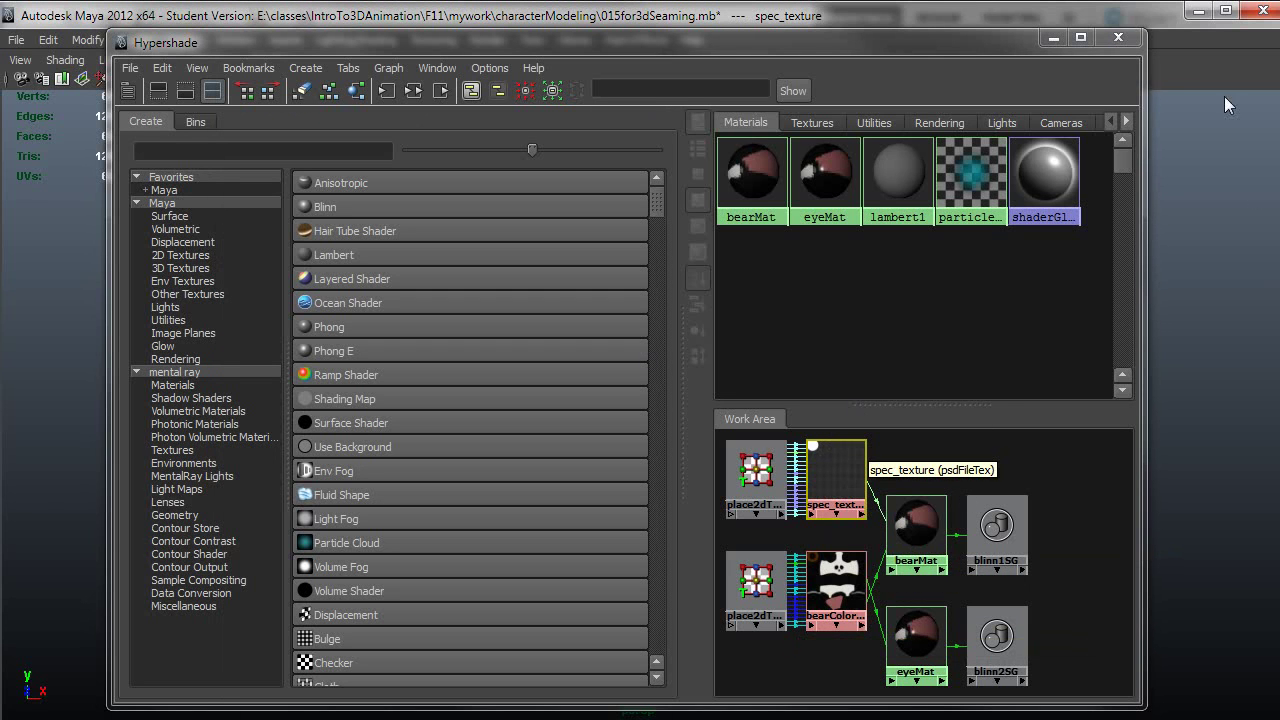
Step: Close Hypershade and tumble in to a low, front-on close-up of the panda's face
left_click(1137, 38)
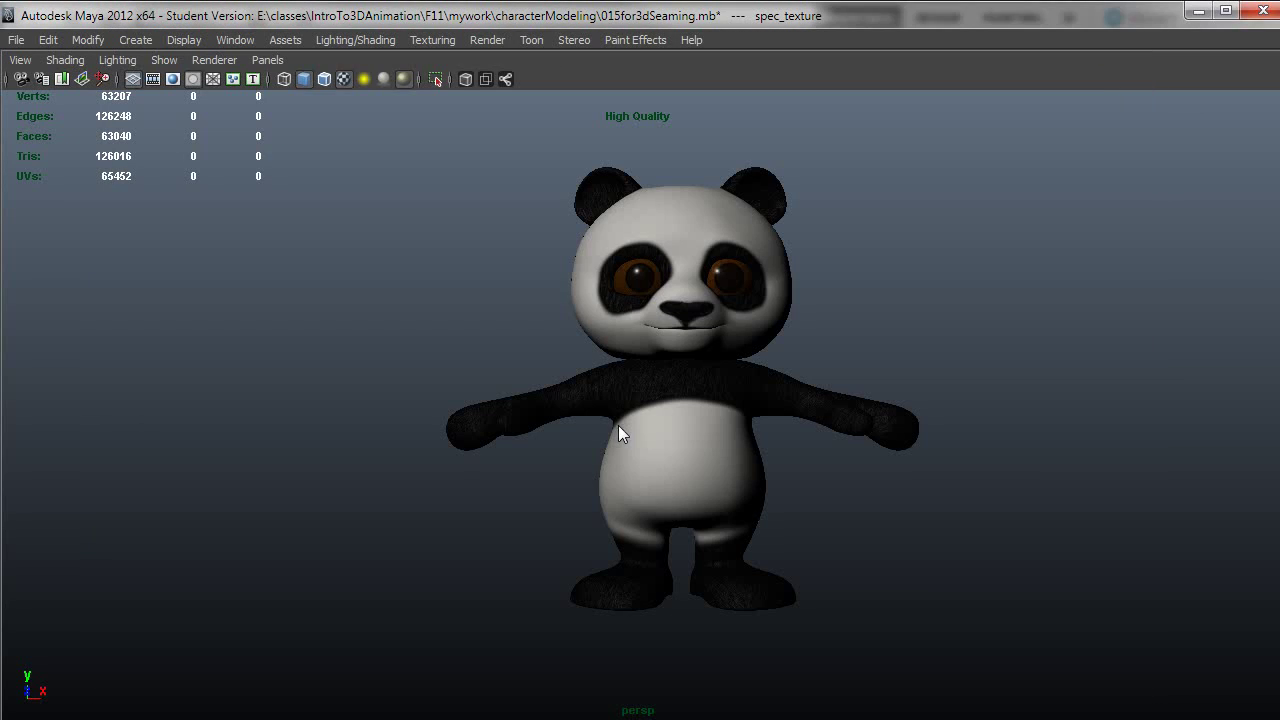
left_click_drag(733, 446, 556, 573, "alt")
right_click_drag(556, 573, 881, 596, "alt")
left_click_drag(881, 596, 394, 574, "alt")
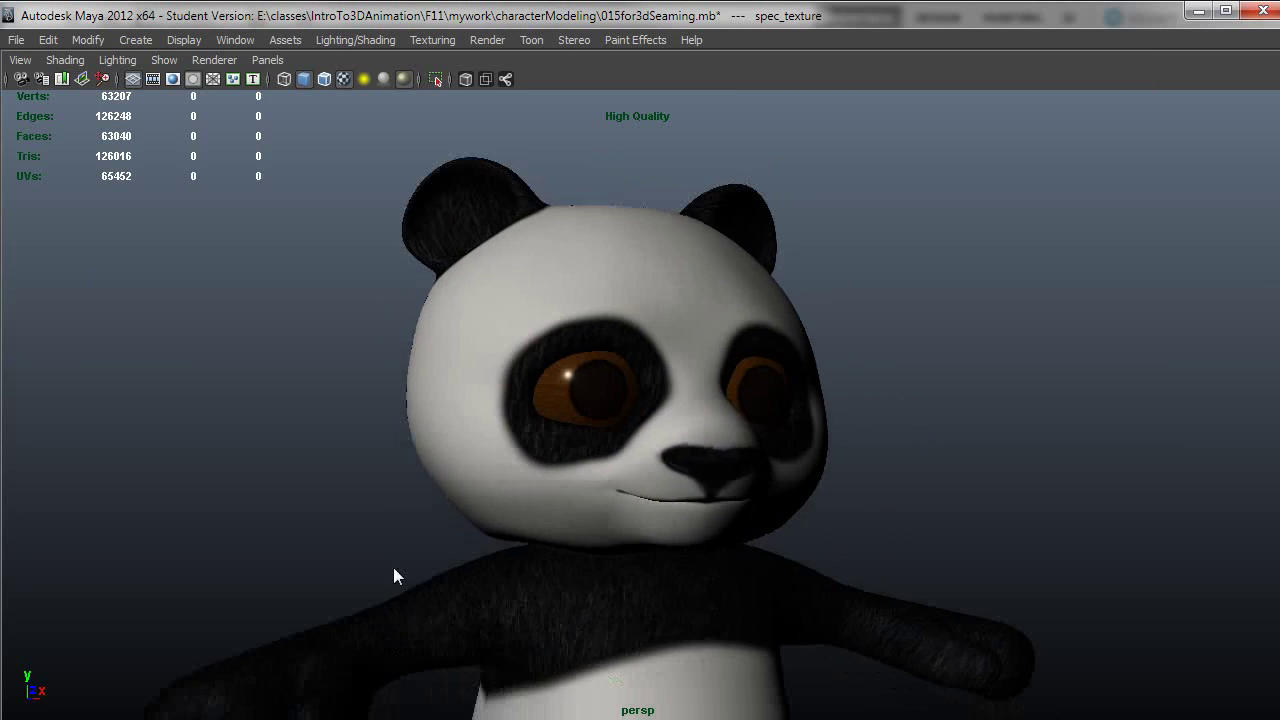
right_click_drag(394, 574, 631, 637, "alt")
left_click_drag(631, 637, 483, 612, "alt")
right_click_drag(483, 620, 591, 634, "alt")
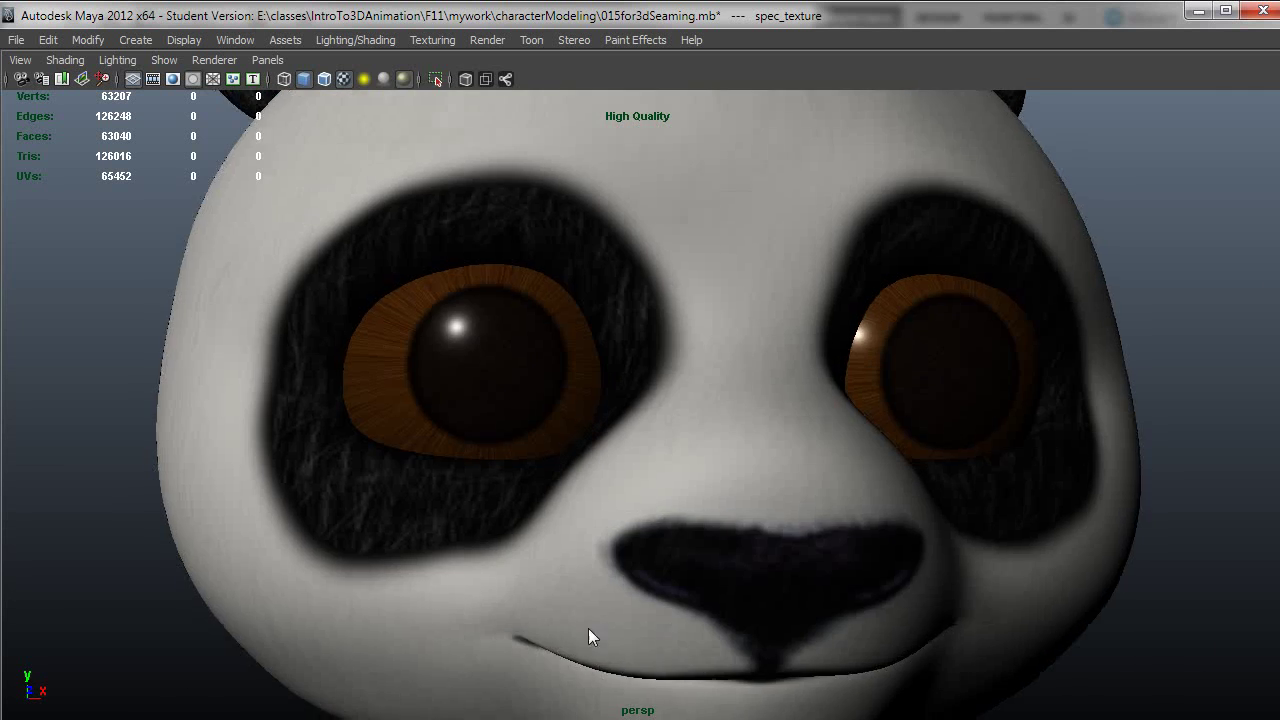
left_click_drag(591, 634, 494, 603, "alt")
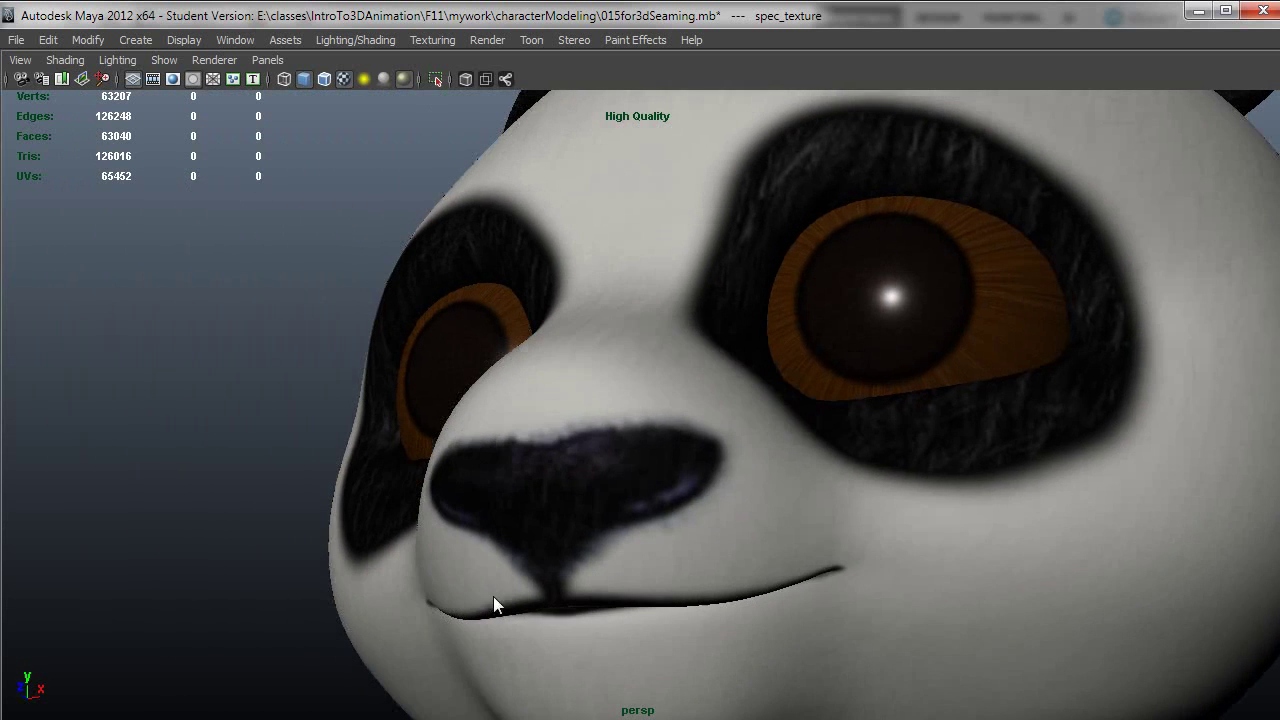
Step: Orbit to a side close-up of the head, then pull back to a frontal full-body view
mouse_move(571, 500)
left_mouse_down("alt")
mouse_move(626, 489)
mouse_move(569, 512)
left_mouse_up("alt")
left_click_drag(678, 494, 810, 565, "alt")
right_click_drag(810, 572, 551, 491, "alt")
left_click_drag(551, 491, 760, 486, "alt")
middle_click_drag(920, 534, 841, 539, "alt")
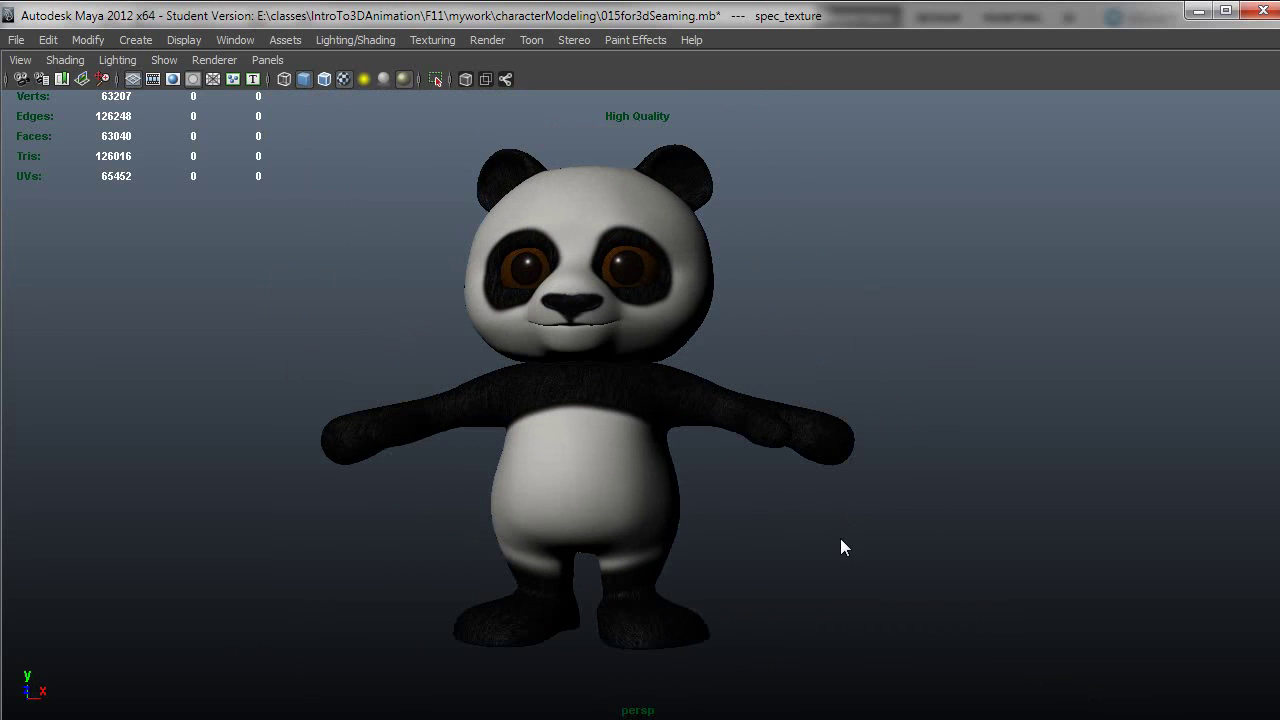